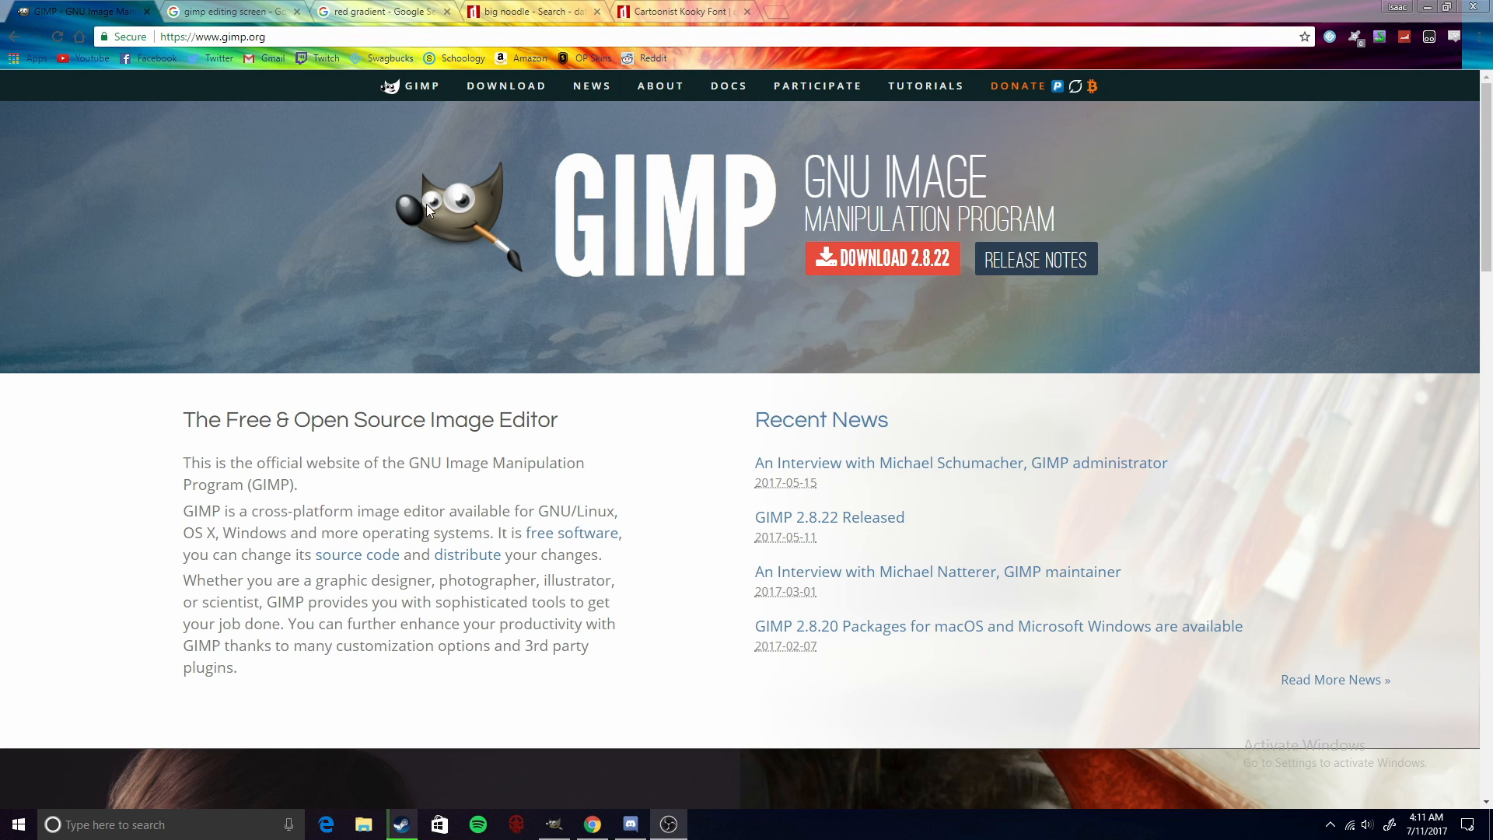
- Open the Downloads page of the GIMP website
{"action": "left_click", "coordinate": [495, 86]}
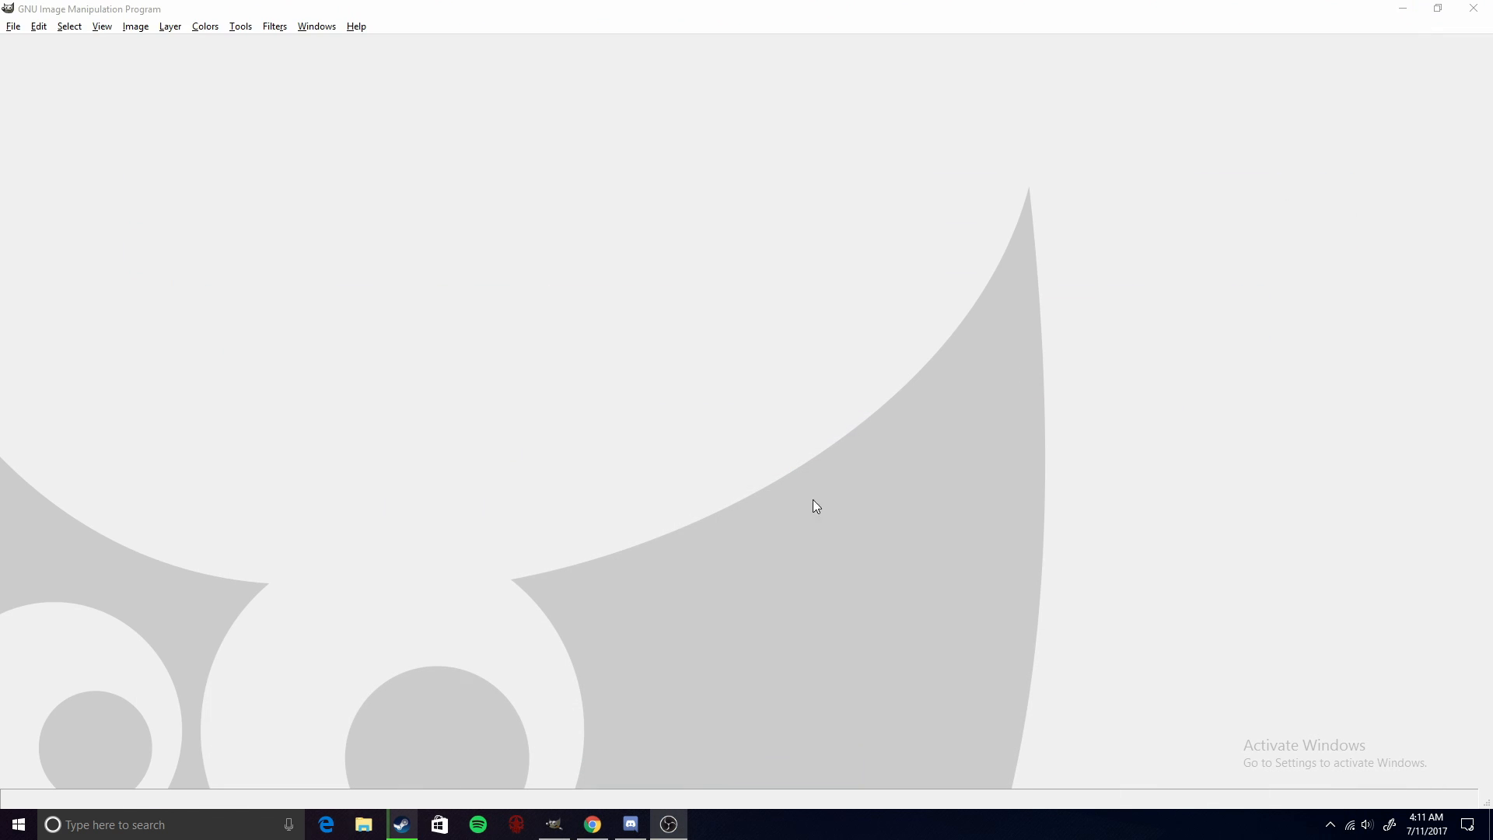
- Switch to GIMP and create a new image of 1280 × 720 pixels
{"action": "left_click", "coordinate": [554, 824]}
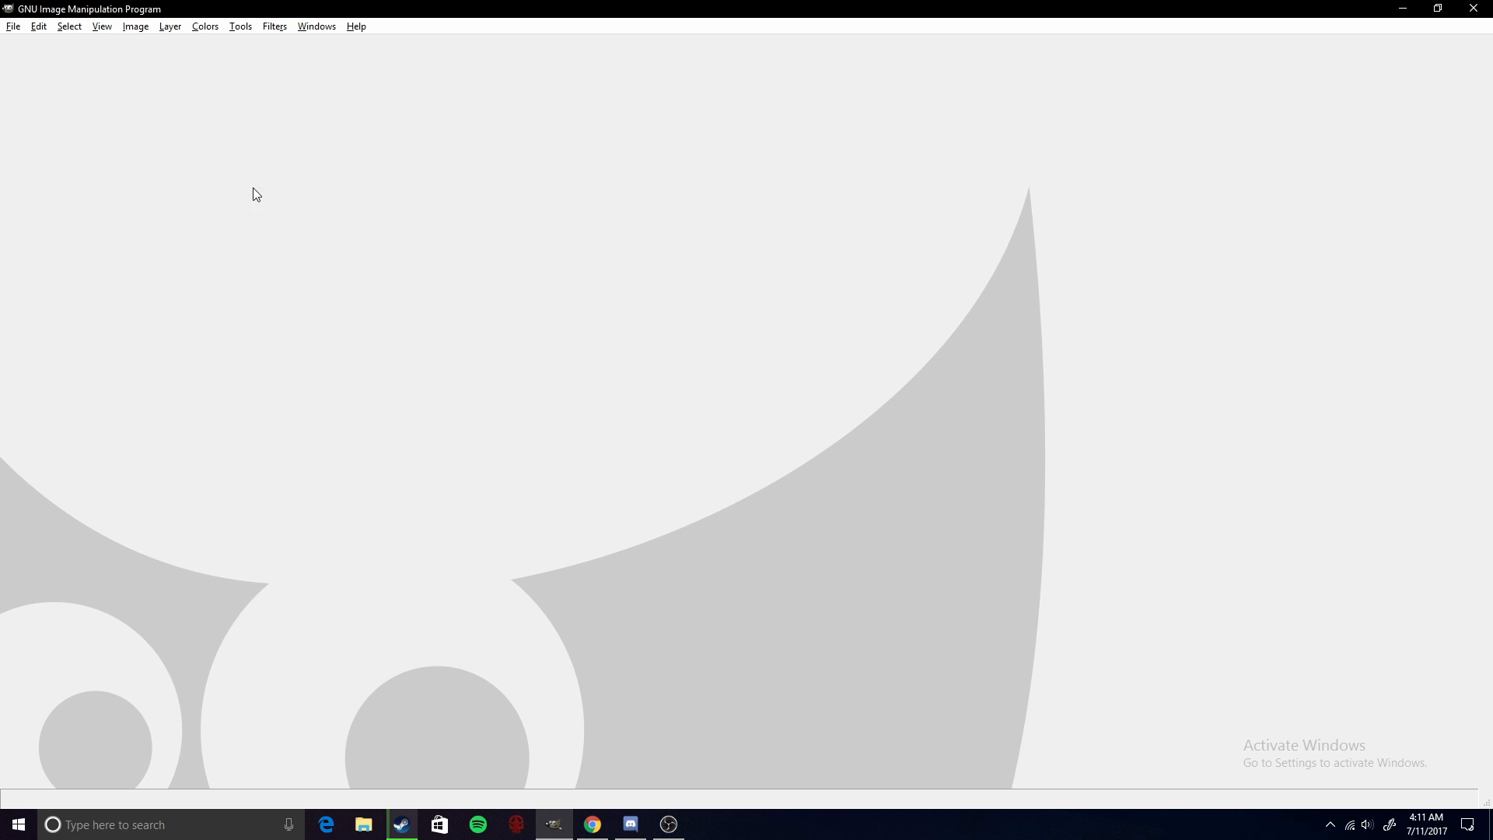
{"action": "left_click", "coordinate": [14, 30]}
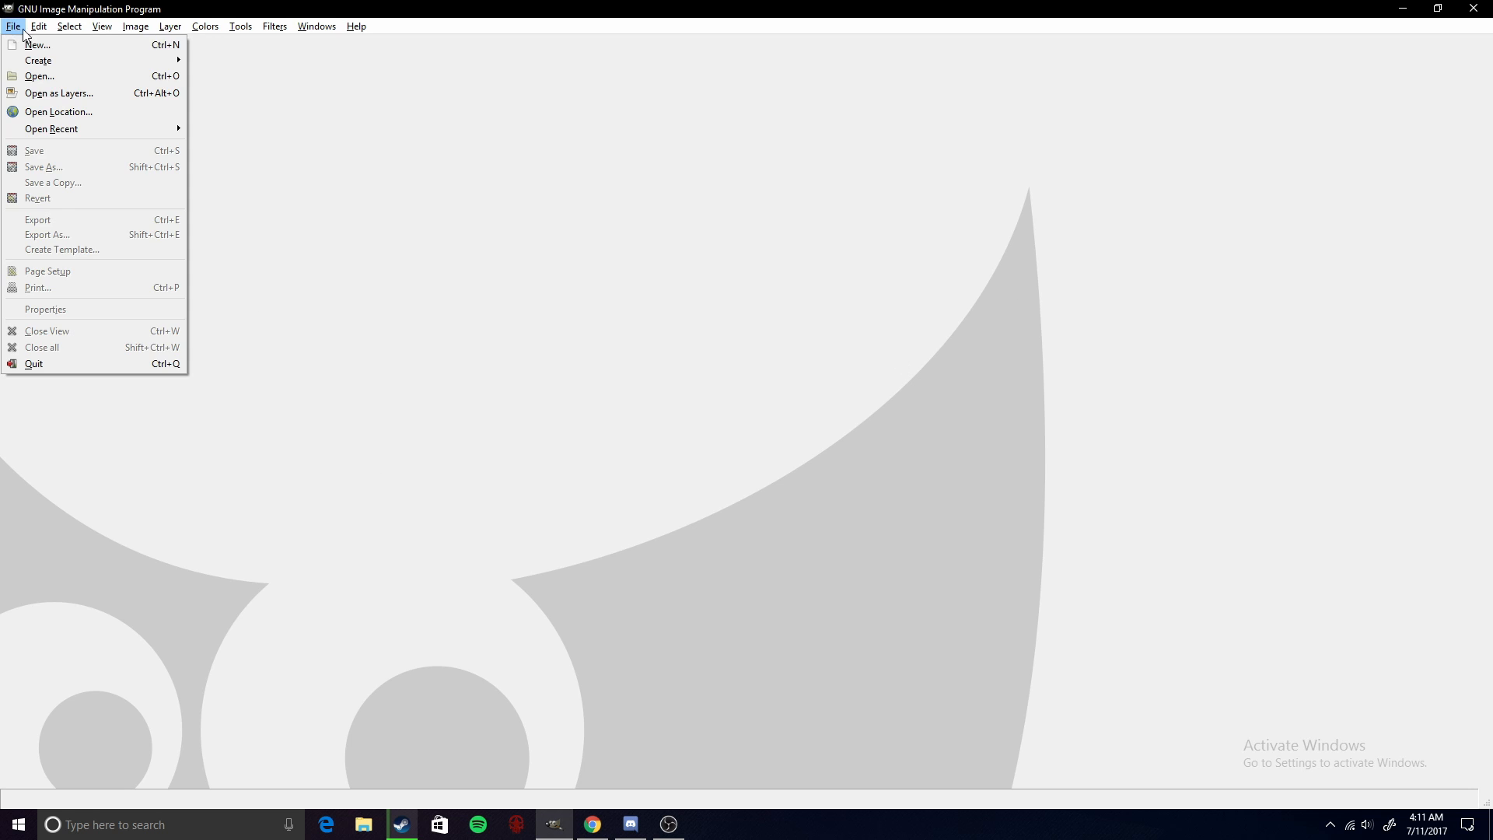
{"action": "left_click", "coordinate": [12, 43]}
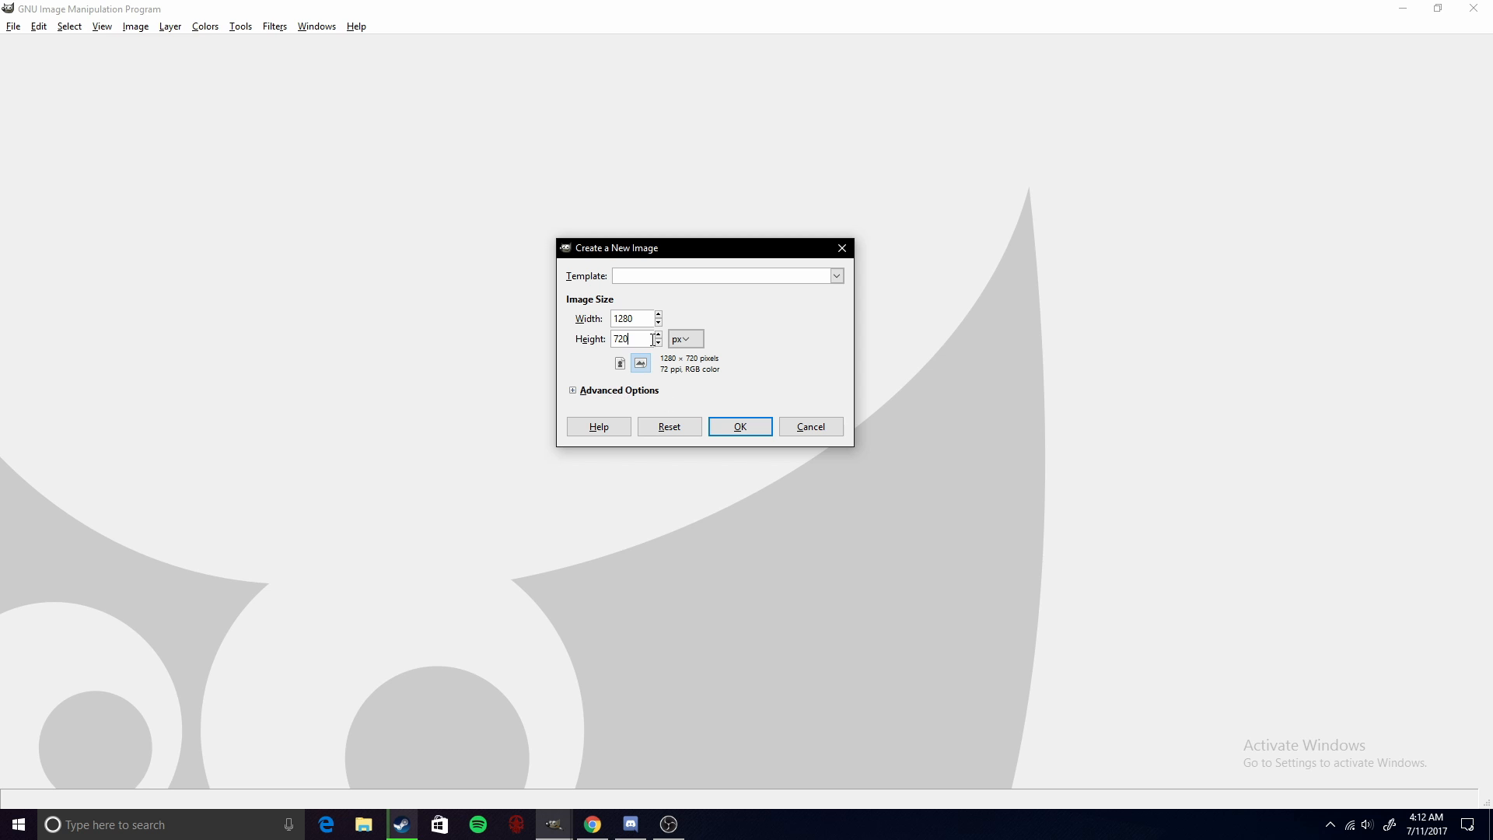
{"action": "left_click", "coordinate": [735, 427]}
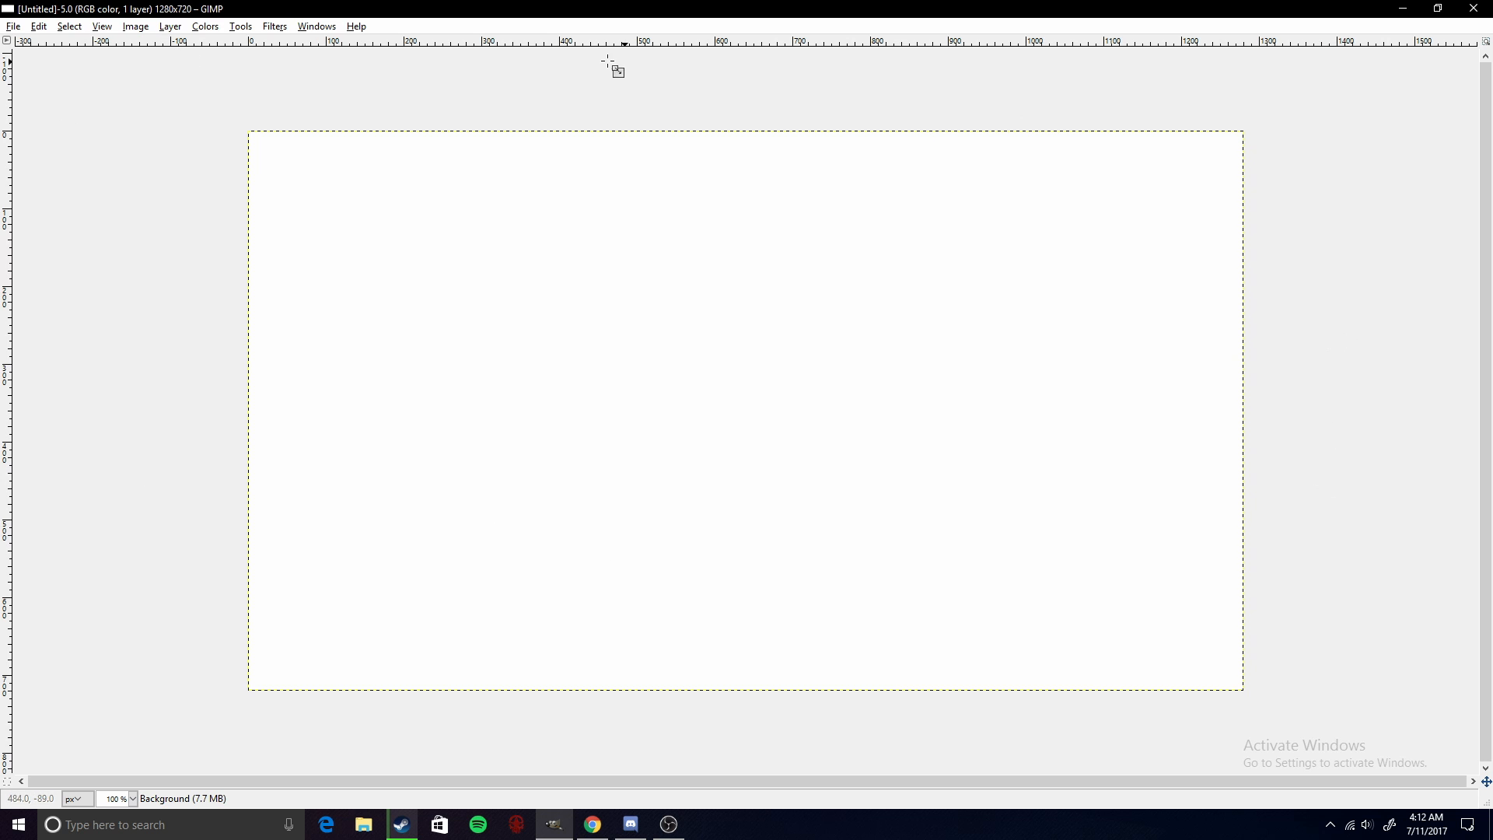
- Open a new Toolbox and place it beside the canvas
{"action": "left_click", "coordinate": [304, 29]}
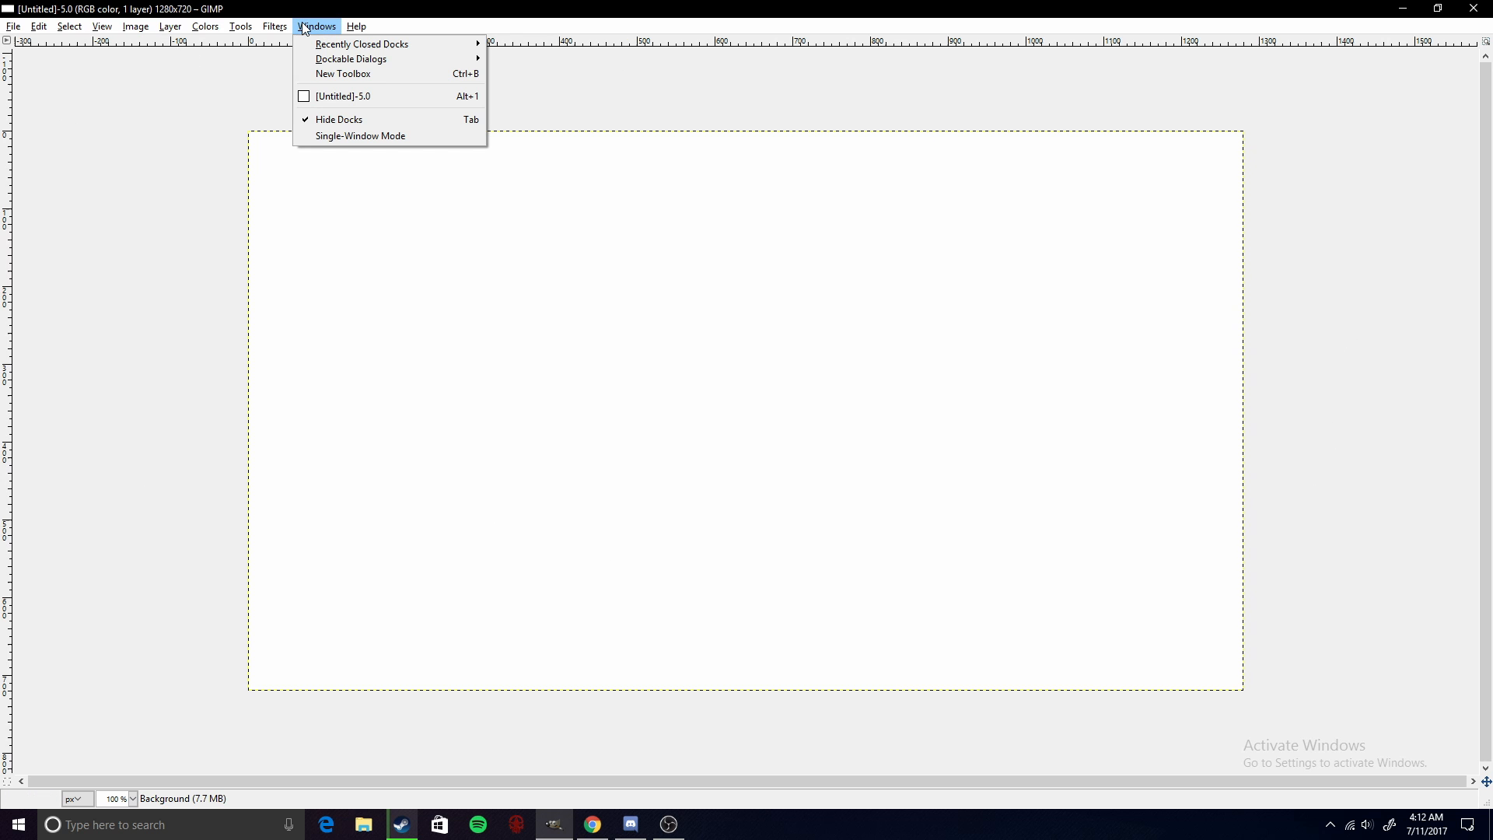
{"action": "left_click", "coordinate": [331, 71]}
{"action": "left_click_drag", "start_coordinate": [337, 17], "coordinate": [131, 149]}
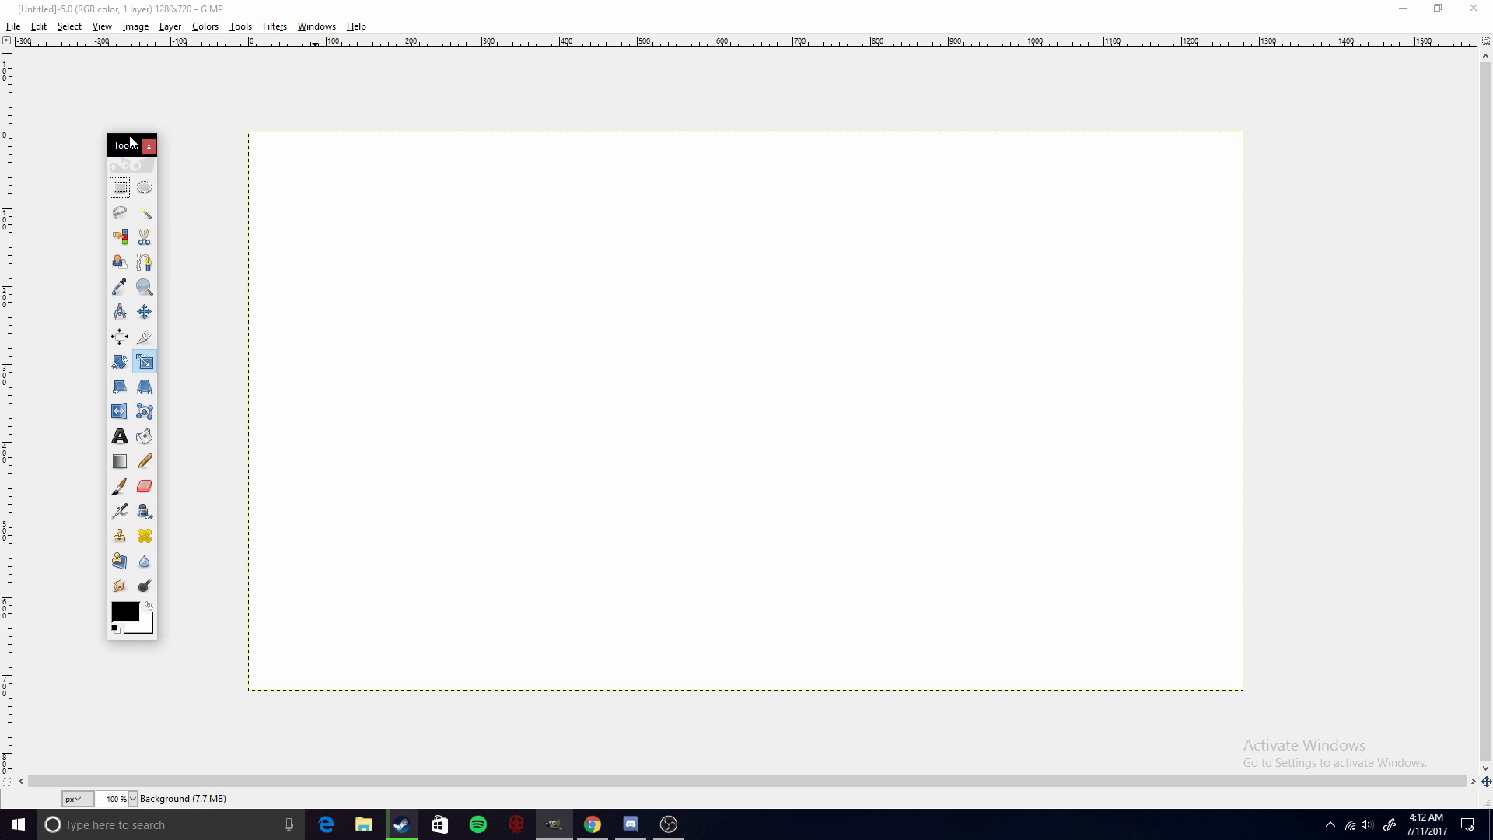
- Open the Layers dockable dialog and move it to the side of the canvas
{"action": "left_click", "coordinate": [316, 26]}
{"action": "mouse_move", "coordinate": [373, 59]}
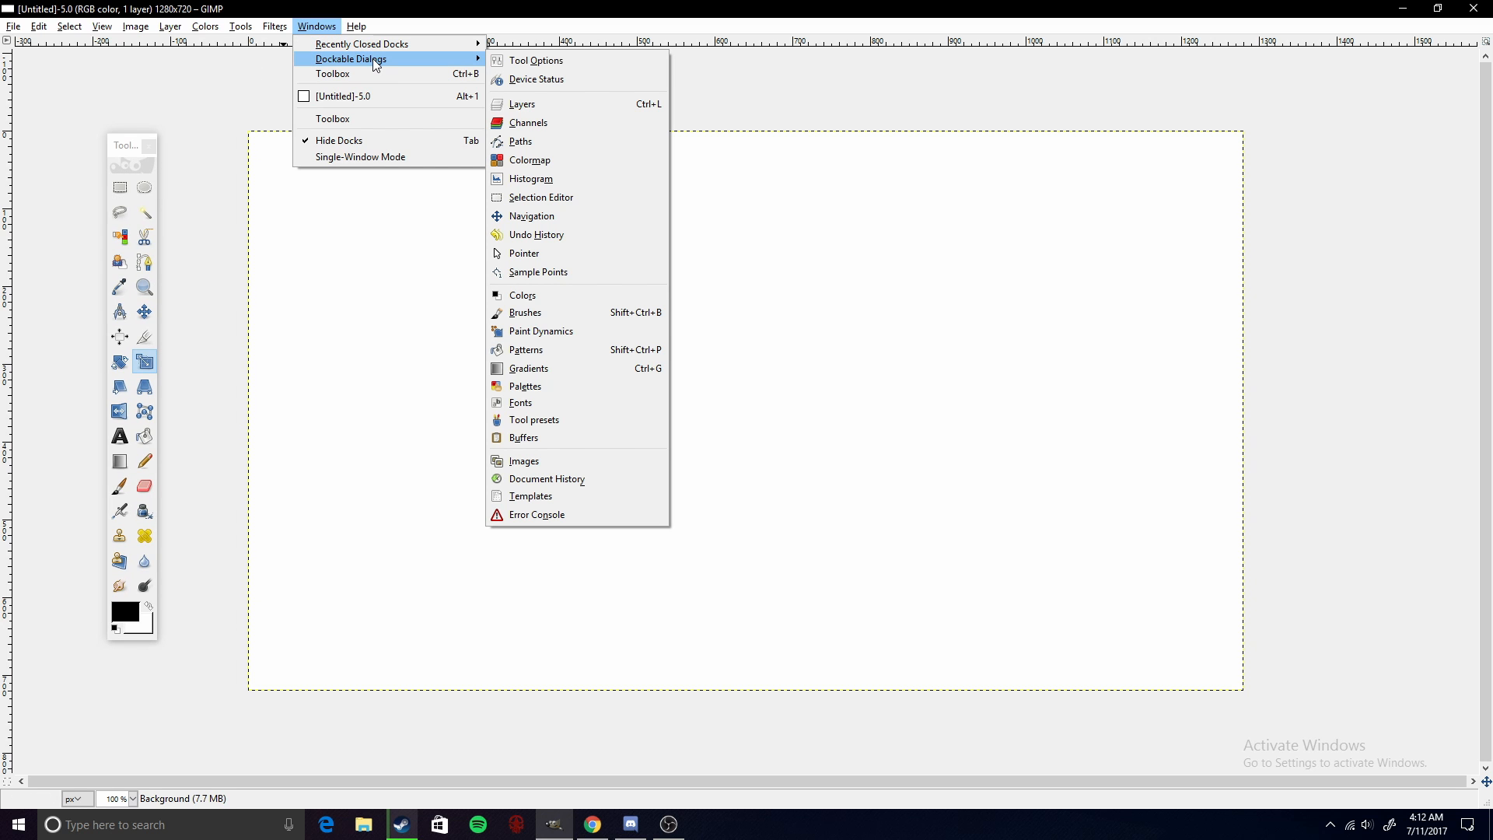
{"action": "left_click", "coordinate": [523, 103]}
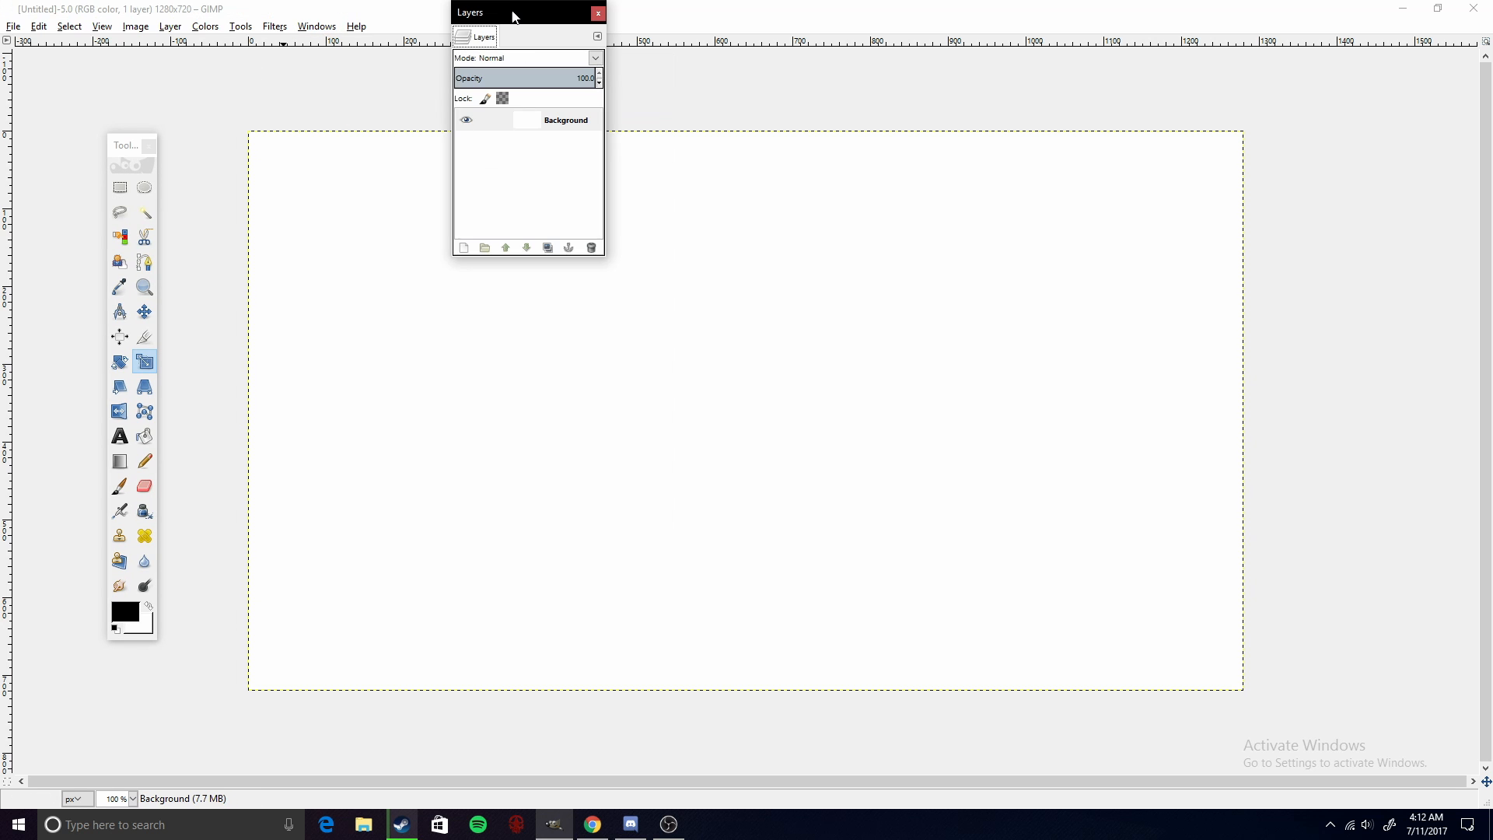
{"action": "left_click_drag", "start_coordinate": [516, 10], "coordinate": [1342, 170]}
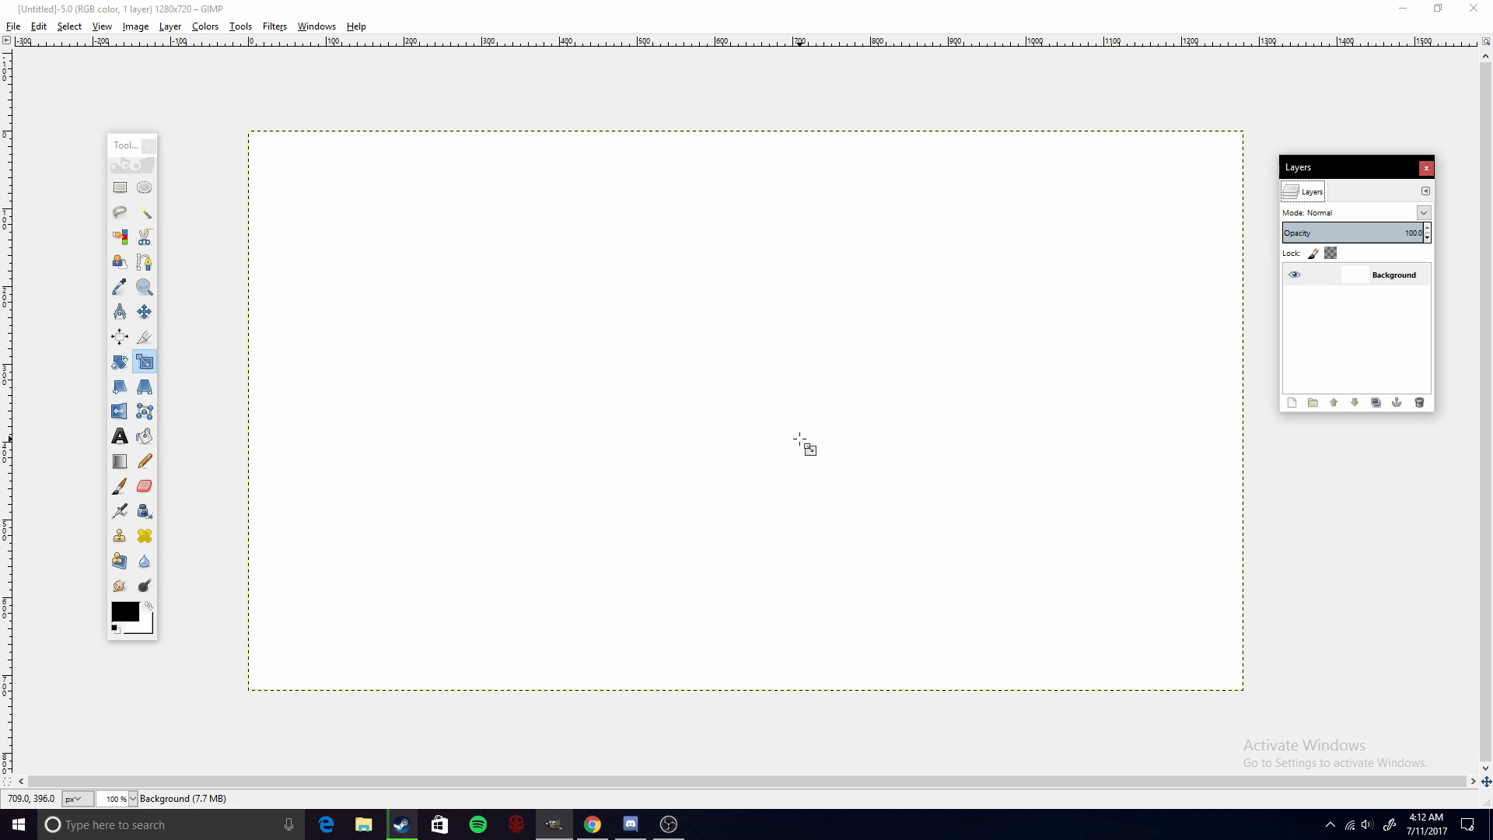
- Switch to the browser and examine the Google Images results for a GIMP editing screen
{"action": "left_click", "coordinate": [593, 824]}
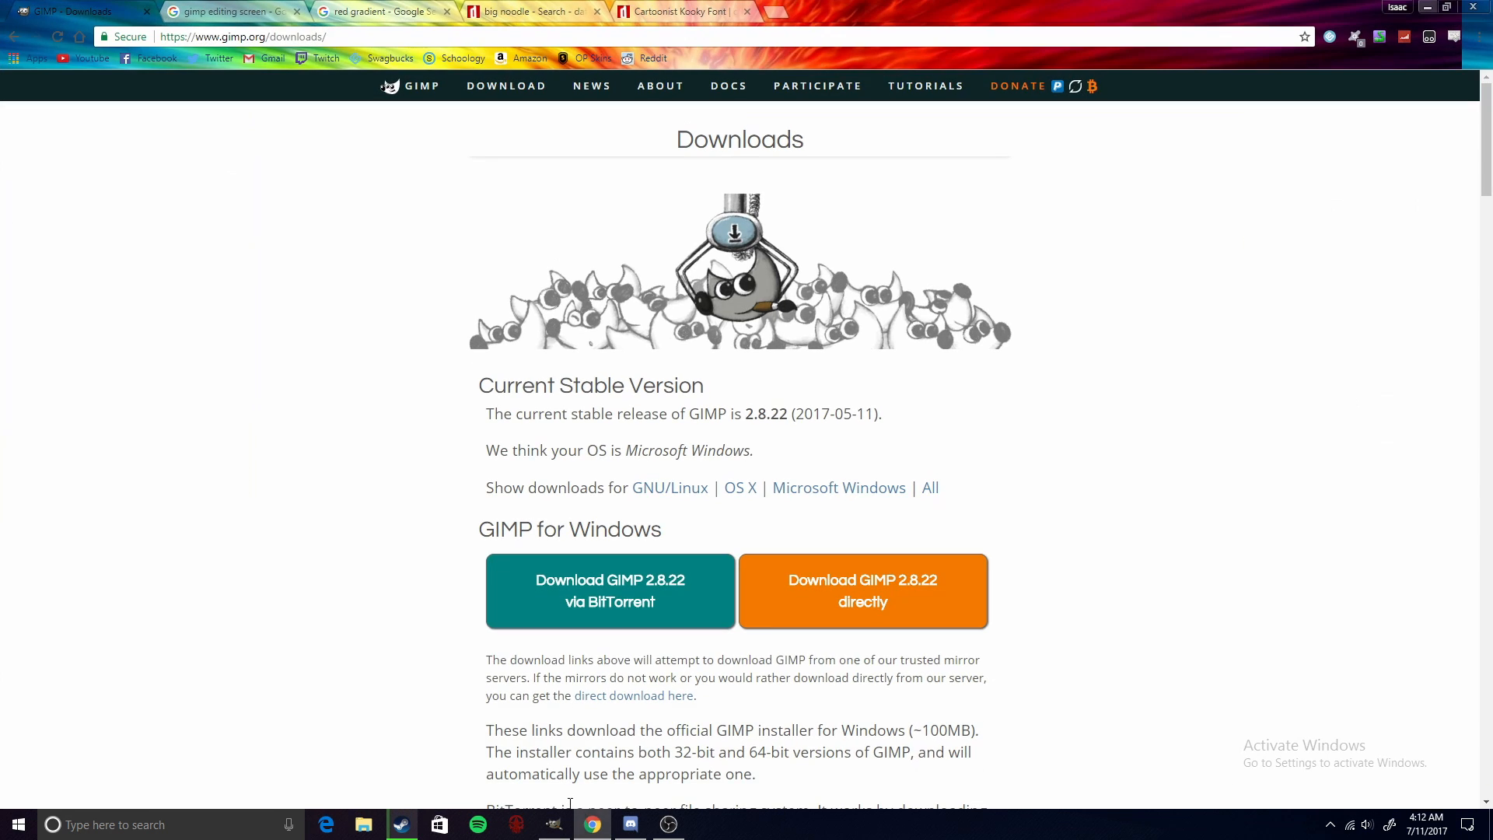
{"action": "left_click", "coordinate": [233, 11]}
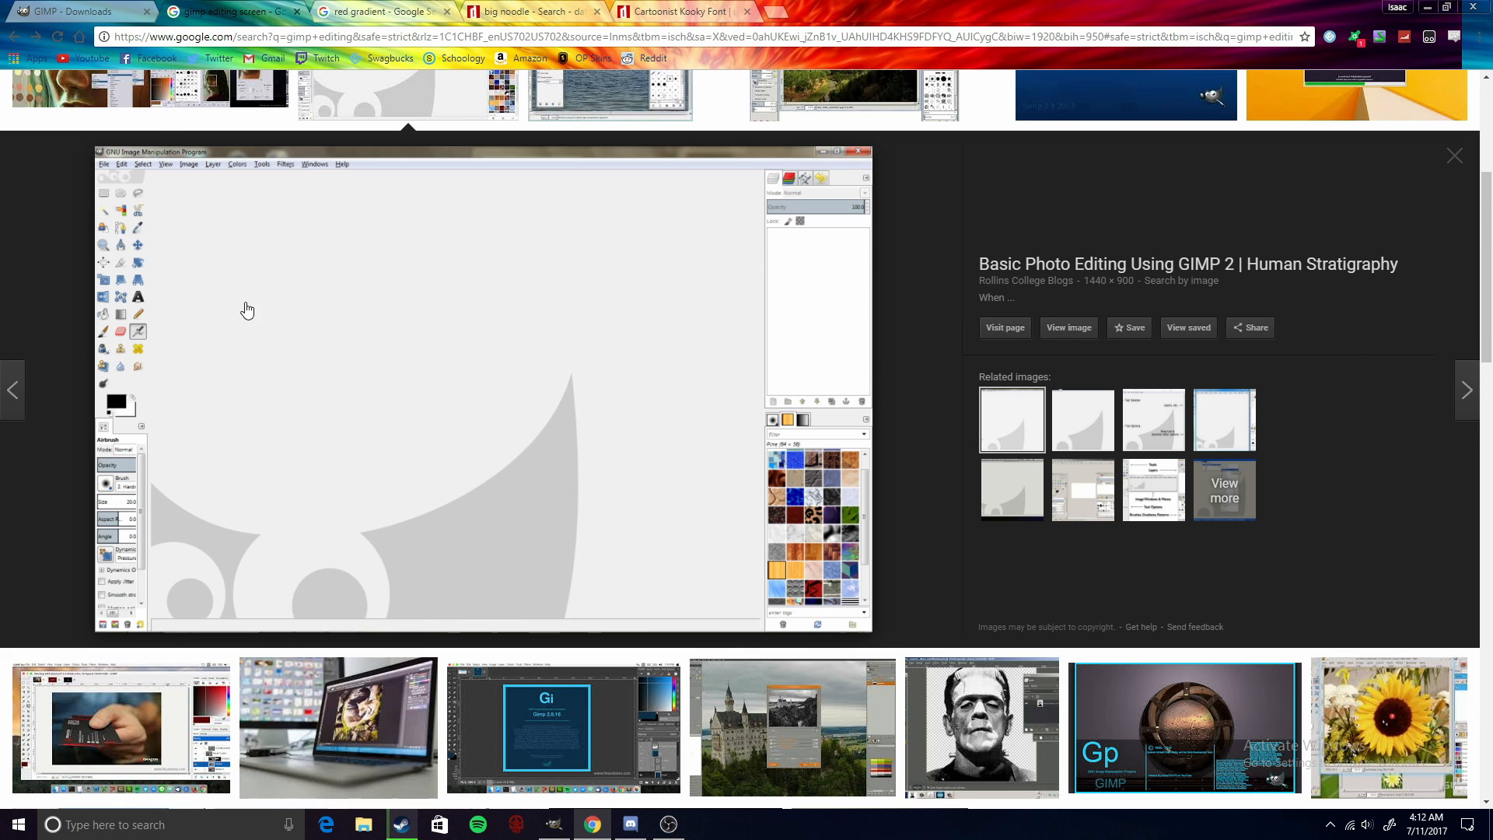
{"action": "scroll", "coordinate": [27, 113], "scroll_direction": "up", "scroll_amount": 5}
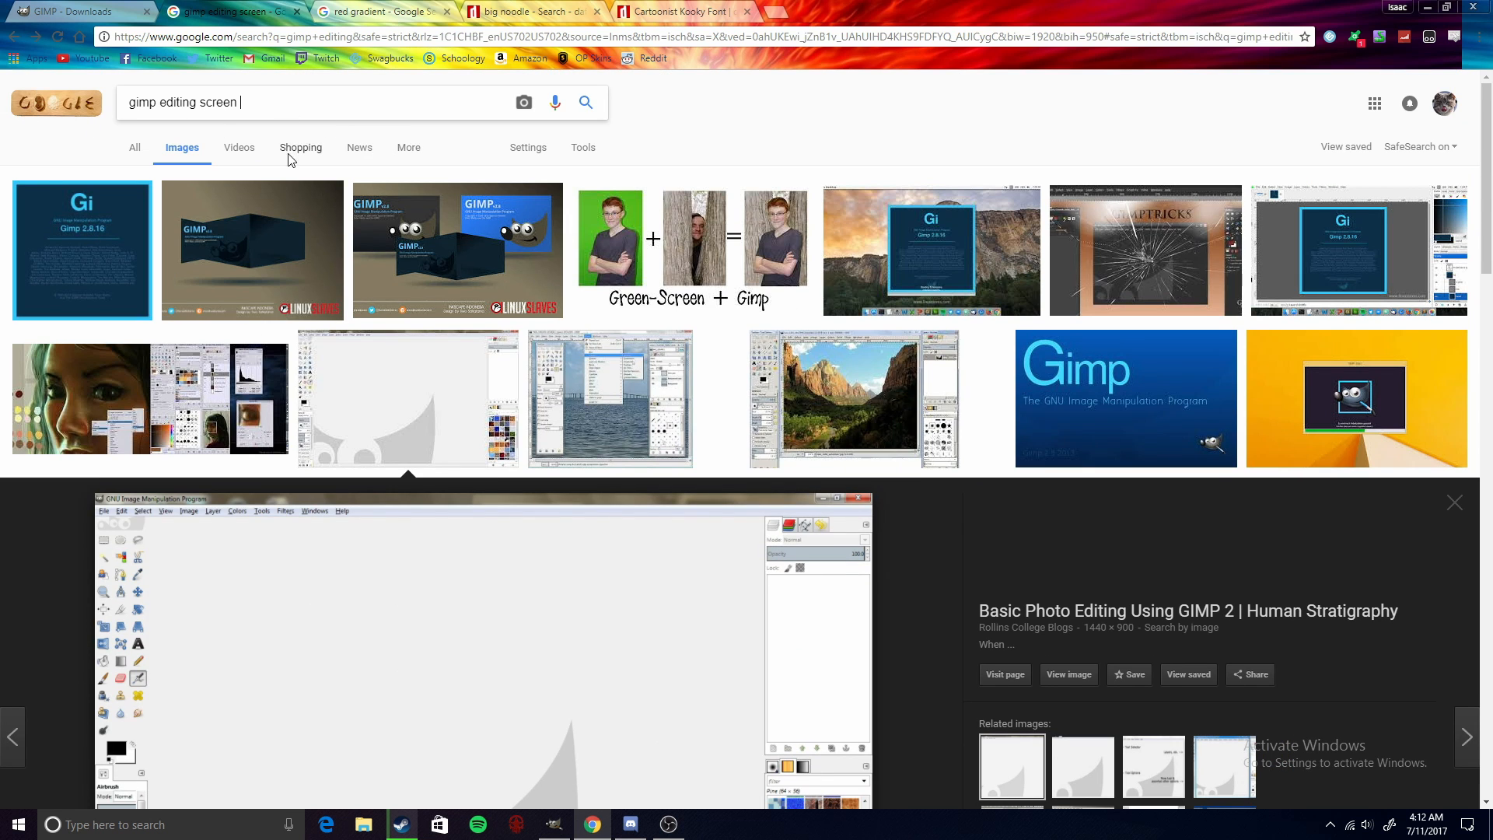
{"action": "scroll", "coordinate": [289, 159], "scroll_direction": "down", "scroll_amount": 5}
{"action": "scroll", "coordinate": [336, 267], "scroll_direction": "up", "scroll_amount": 5}
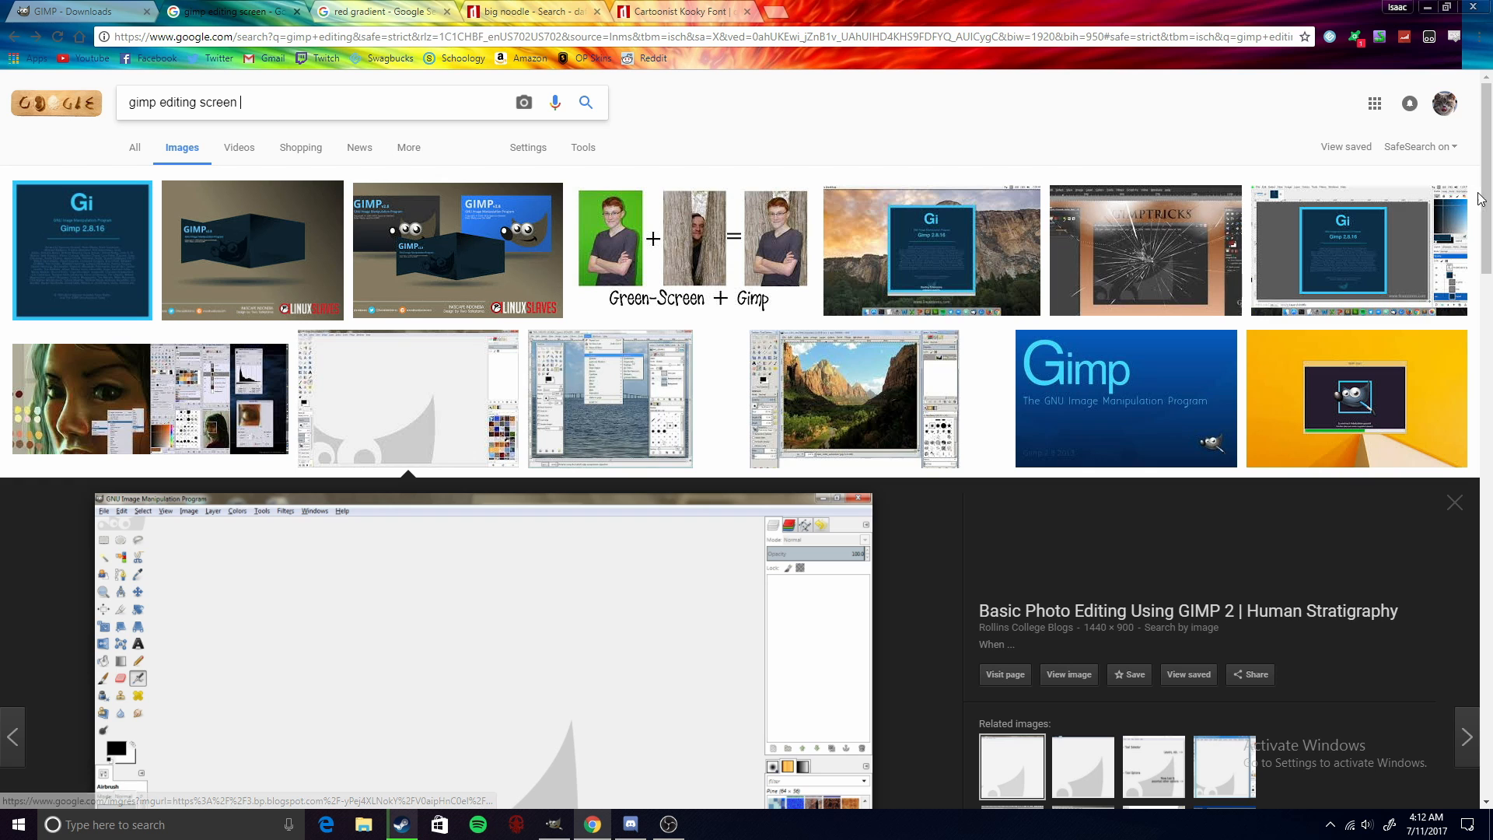
{"action": "left_click_drag", "start_coordinate": [1479, 198], "coordinate": [1411, 280]}
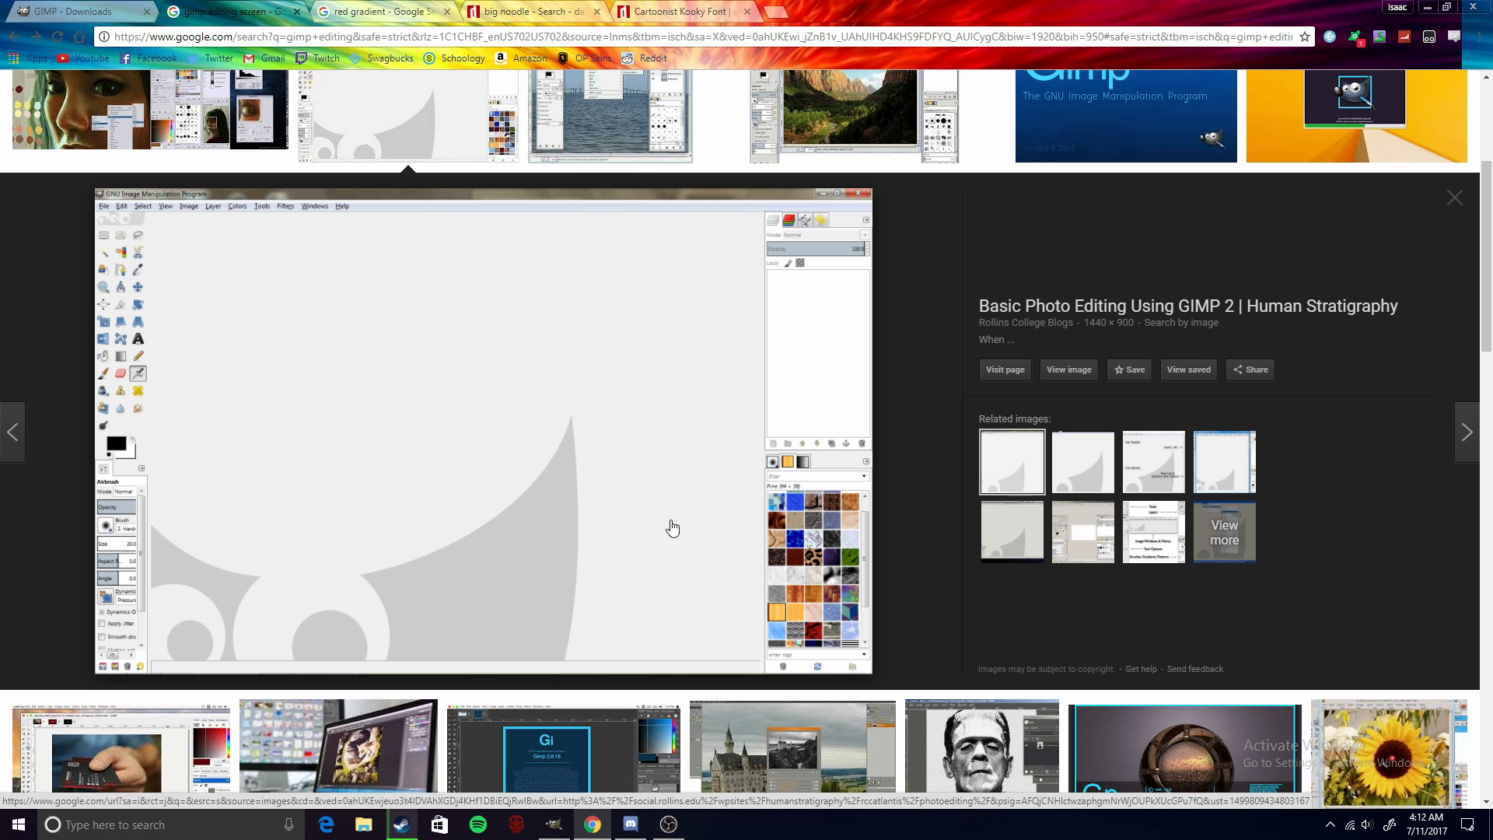
{"action": "scroll", "coordinate": [596, 427], "scroll_direction": "up", "scroll_amount": 4}
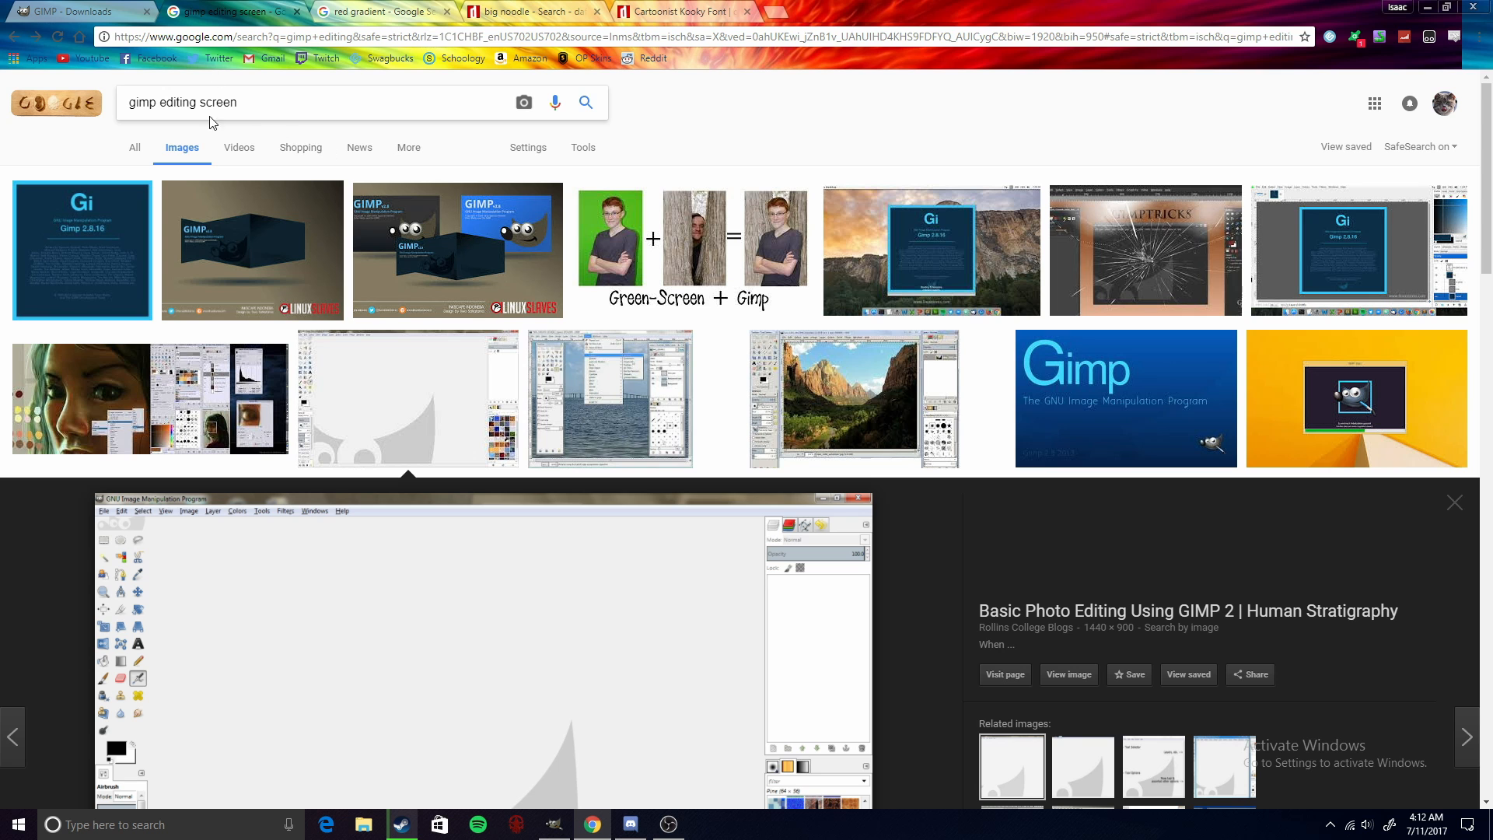
{"action": "scroll", "coordinate": [474, 310], "scroll_direction": "down", "scroll_amount": 8}
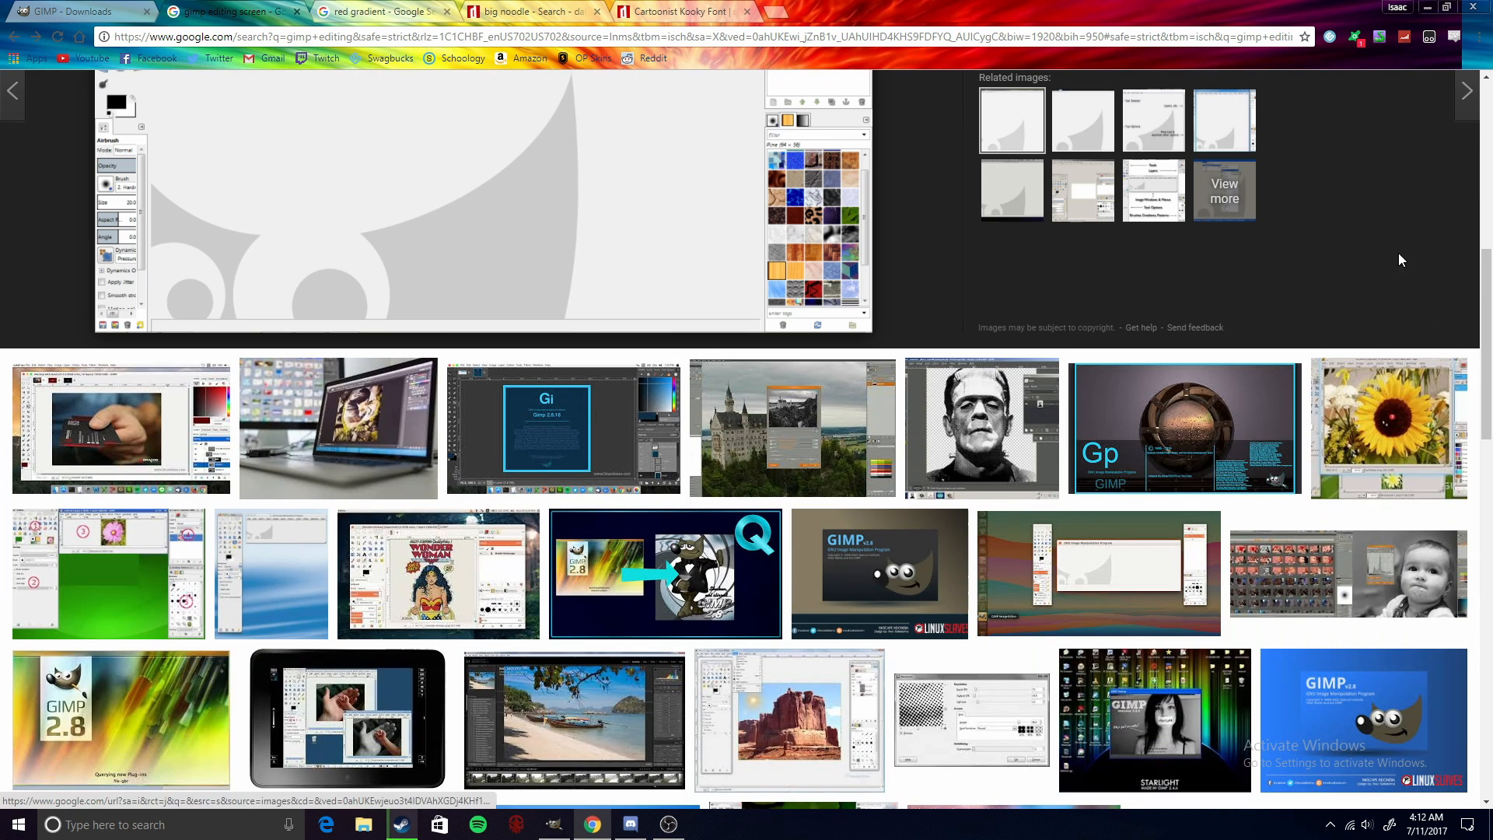
{"action": "left_click_drag", "start_coordinate": [1485, 302], "coordinate": [1467, 229]}
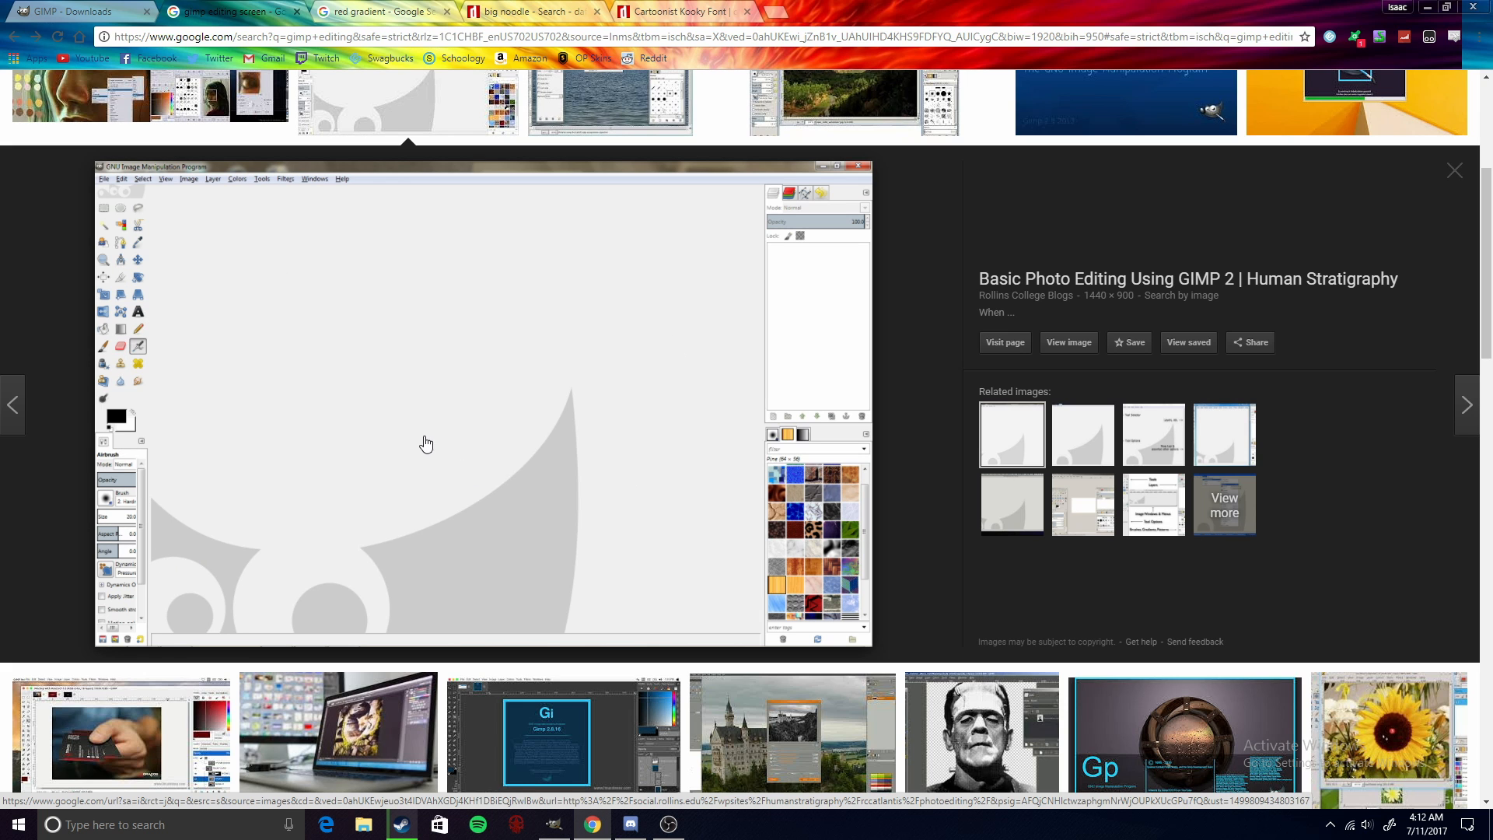
- Save the GIMP screenshot from the results to the desktop as GIMP-Main-Screen.png, replacing the existing file, and leave the browser
{"action": "left_click_drag", "start_coordinate": [419, 445], "coordinate": [1491, 423]}
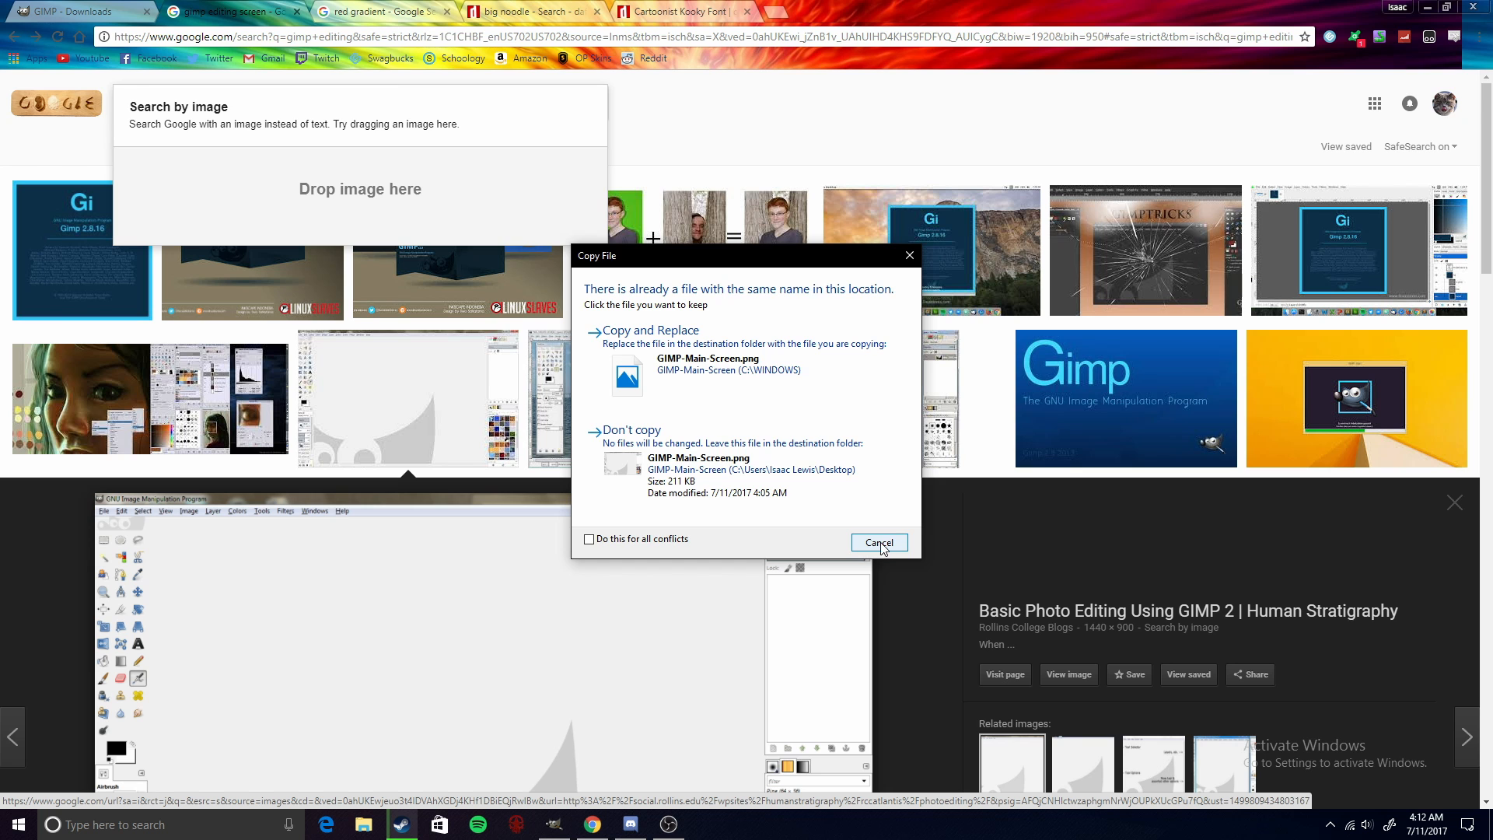
{"action": "left_click", "coordinate": [705, 363]}
{"action": "scroll", "coordinate": [670, 350], "scroll_direction": "down", "scroll_amount": 4}
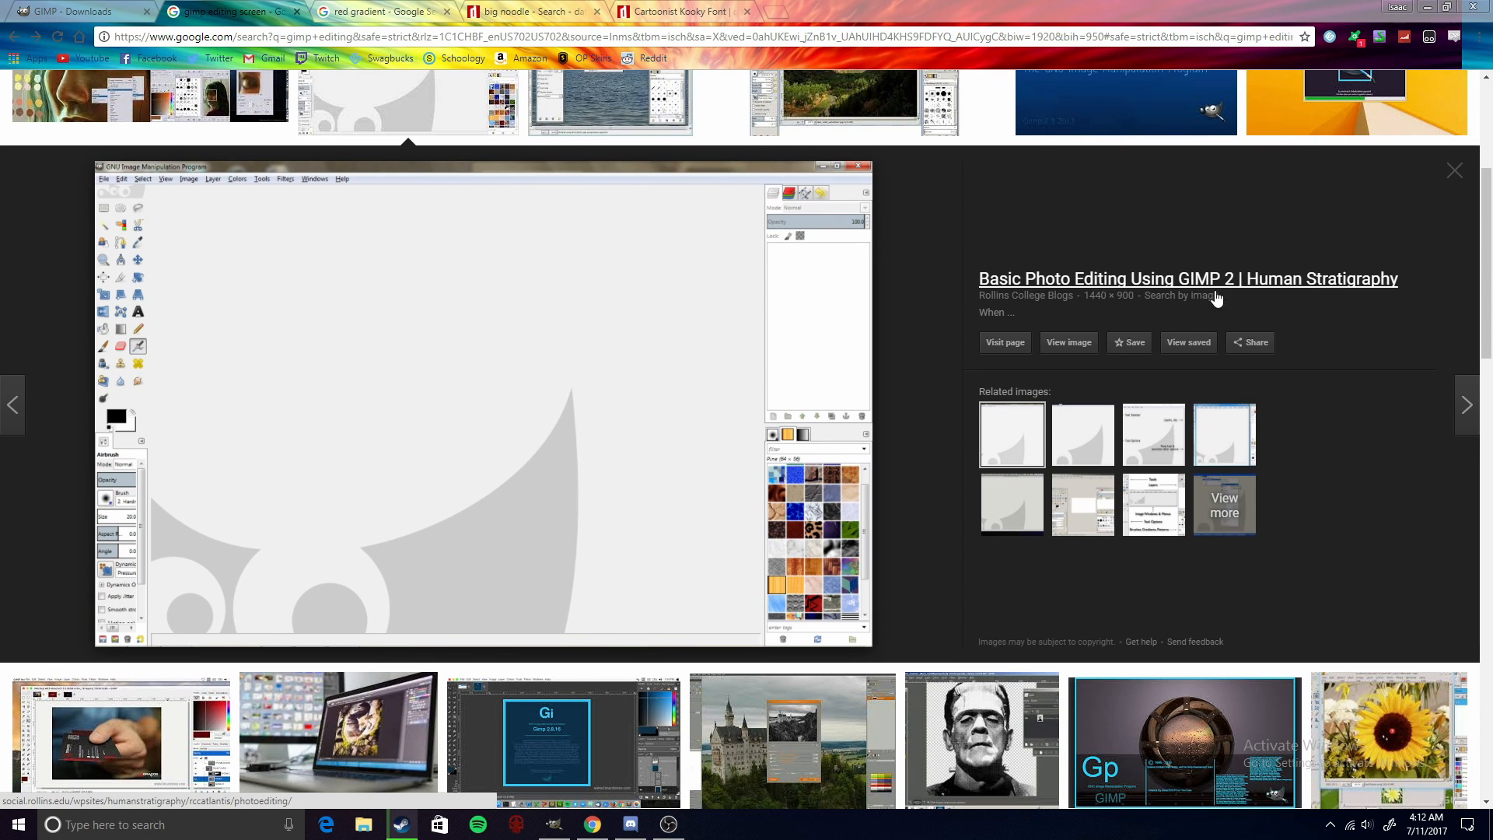
{"action": "left_click", "coordinate": [1426, 7]}
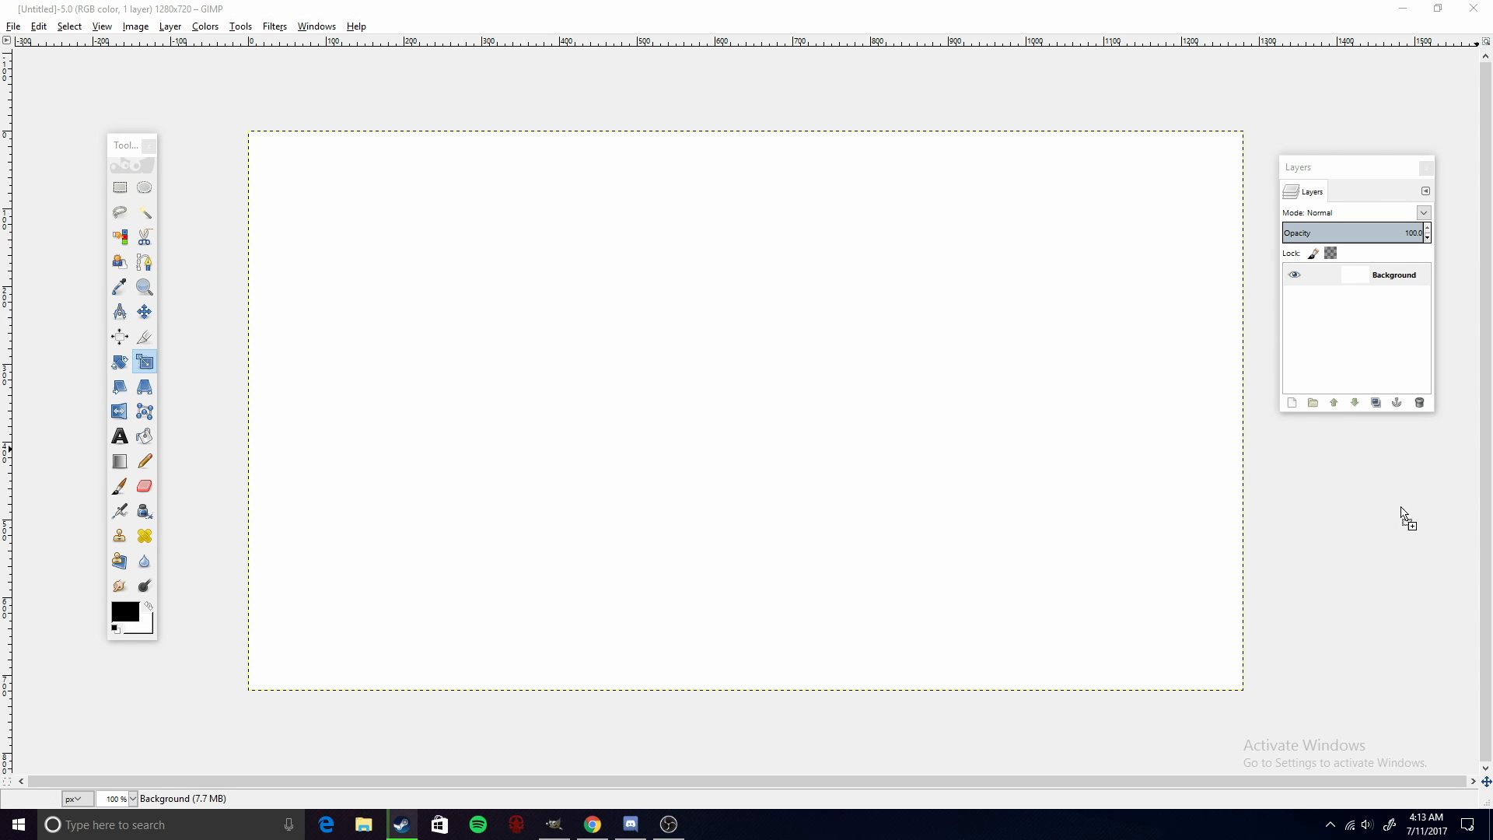
- Add GIMP-Main-Screen.png to the image as a layer and move it above Background
{"action": "left_click_drag", "start_coordinate": [1404, 517], "coordinate": [1333, 322]}
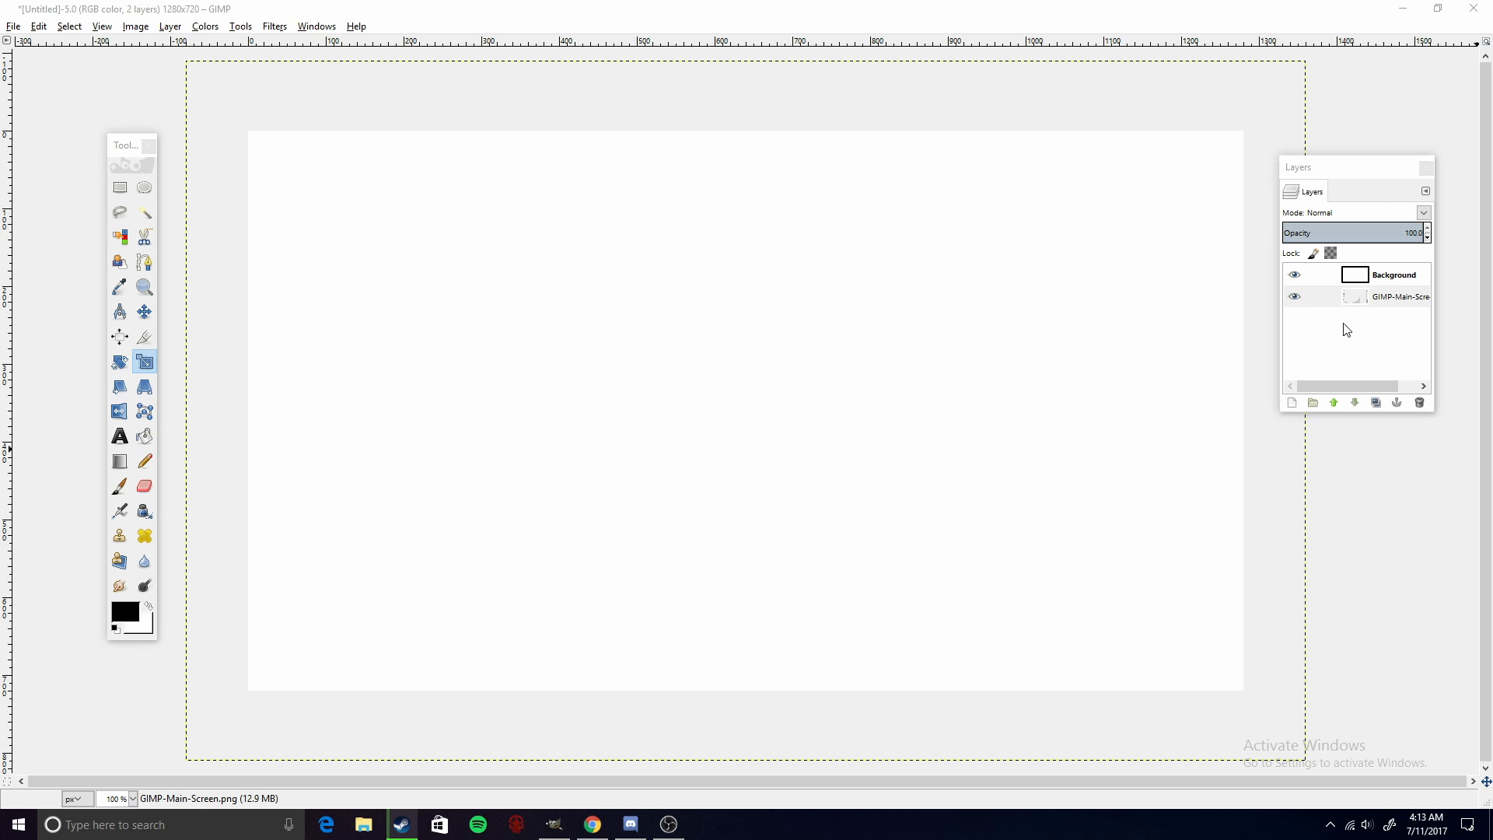
{"action": "left_click_drag", "start_coordinate": [1386, 307], "coordinate": [1380, 273]}
{"action": "left_click_drag", "start_coordinate": [1362, 175], "coordinate": [1406, 180]}
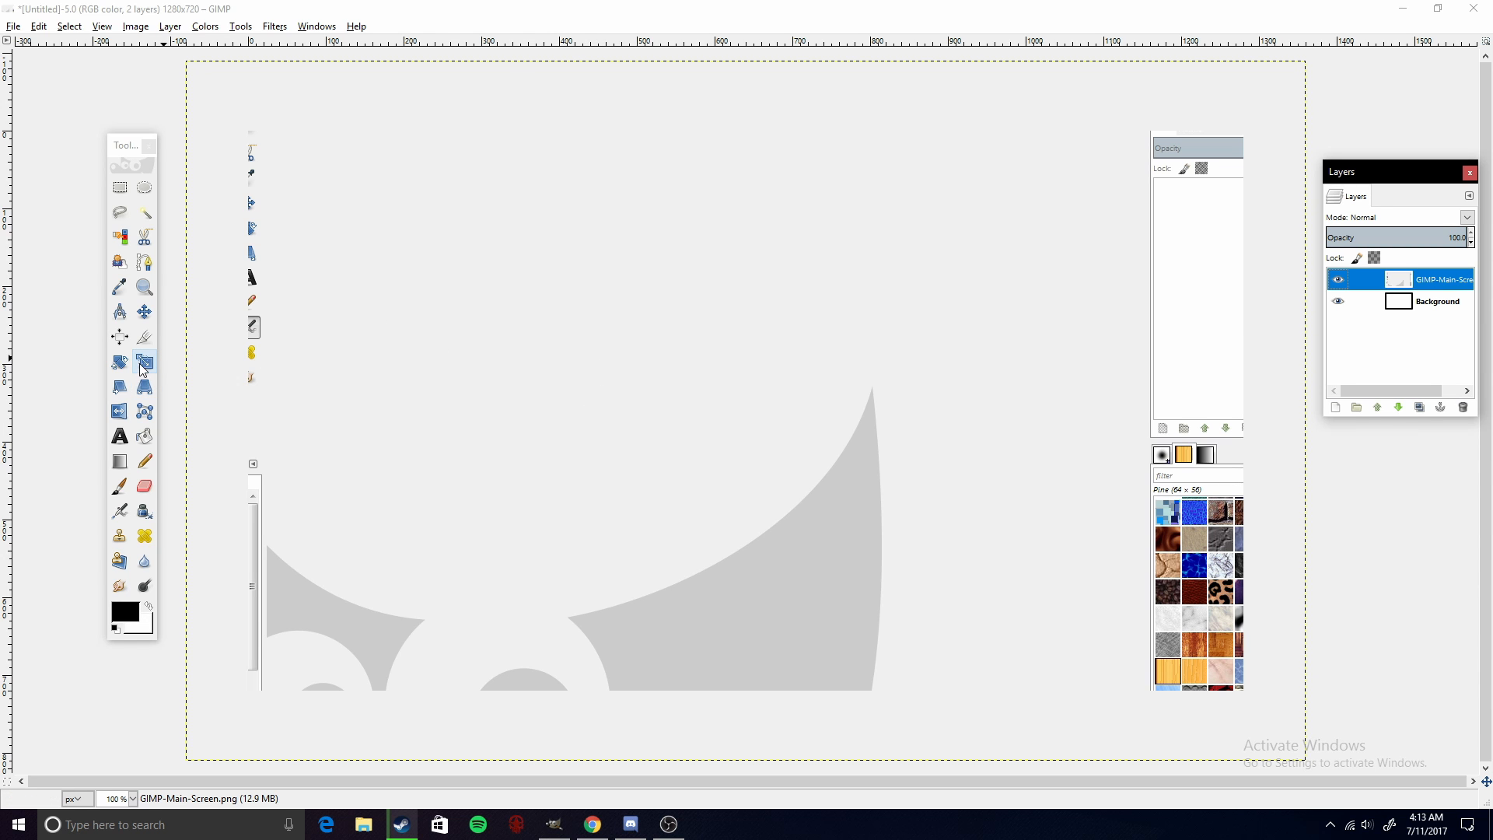
- Scale the screenshot layer with the Scale tool to 1378 × 805 pixels
{"action": "left_click", "coordinate": [479, 389]}
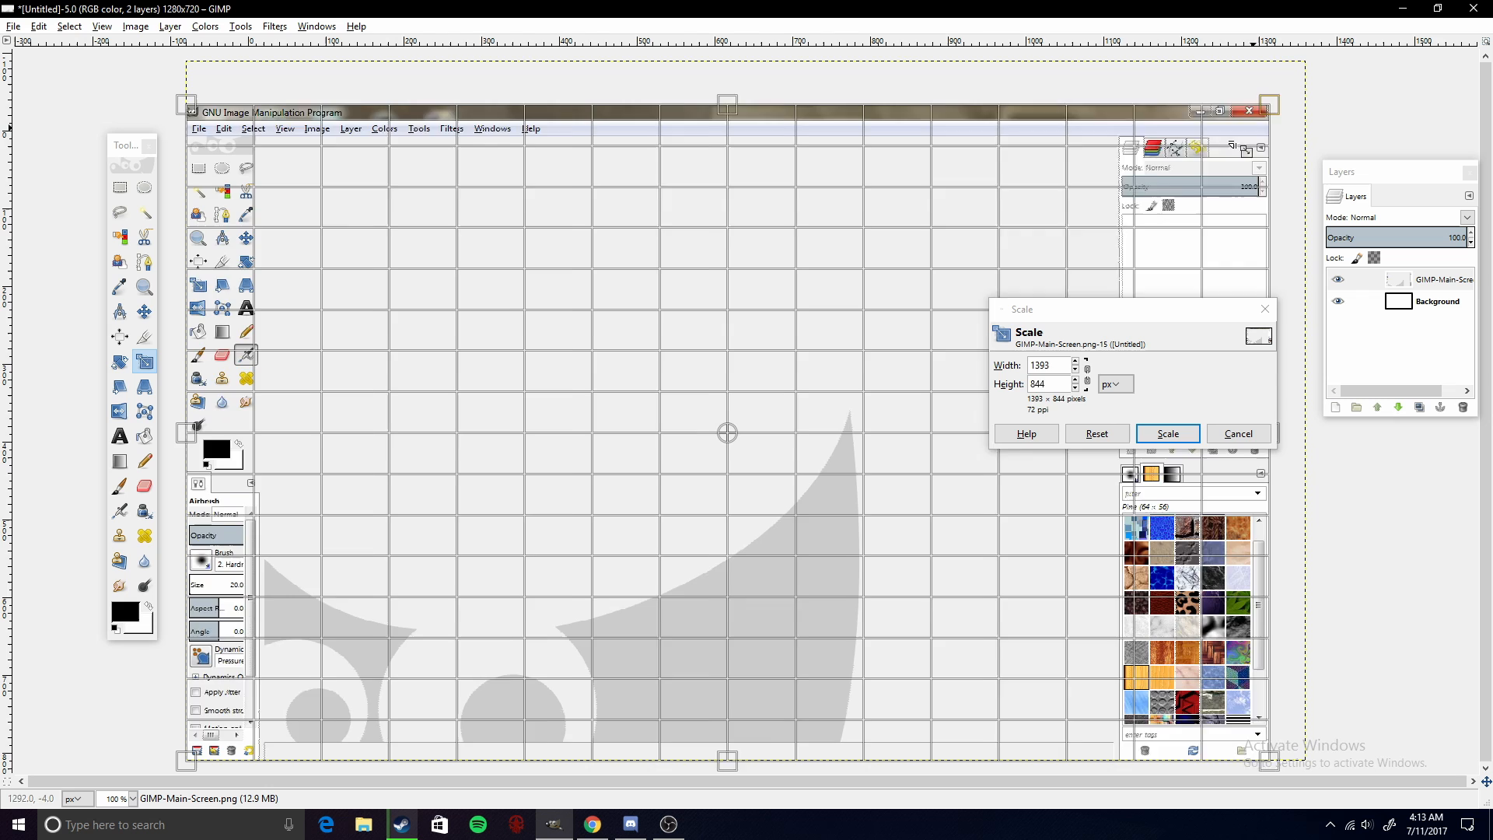
{"action": "left_click_drag", "start_coordinate": [1269, 104], "coordinate": [994, 311]}
{"action": "left_click_drag", "start_coordinate": [634, 511], "coordinate": [668, 443]}
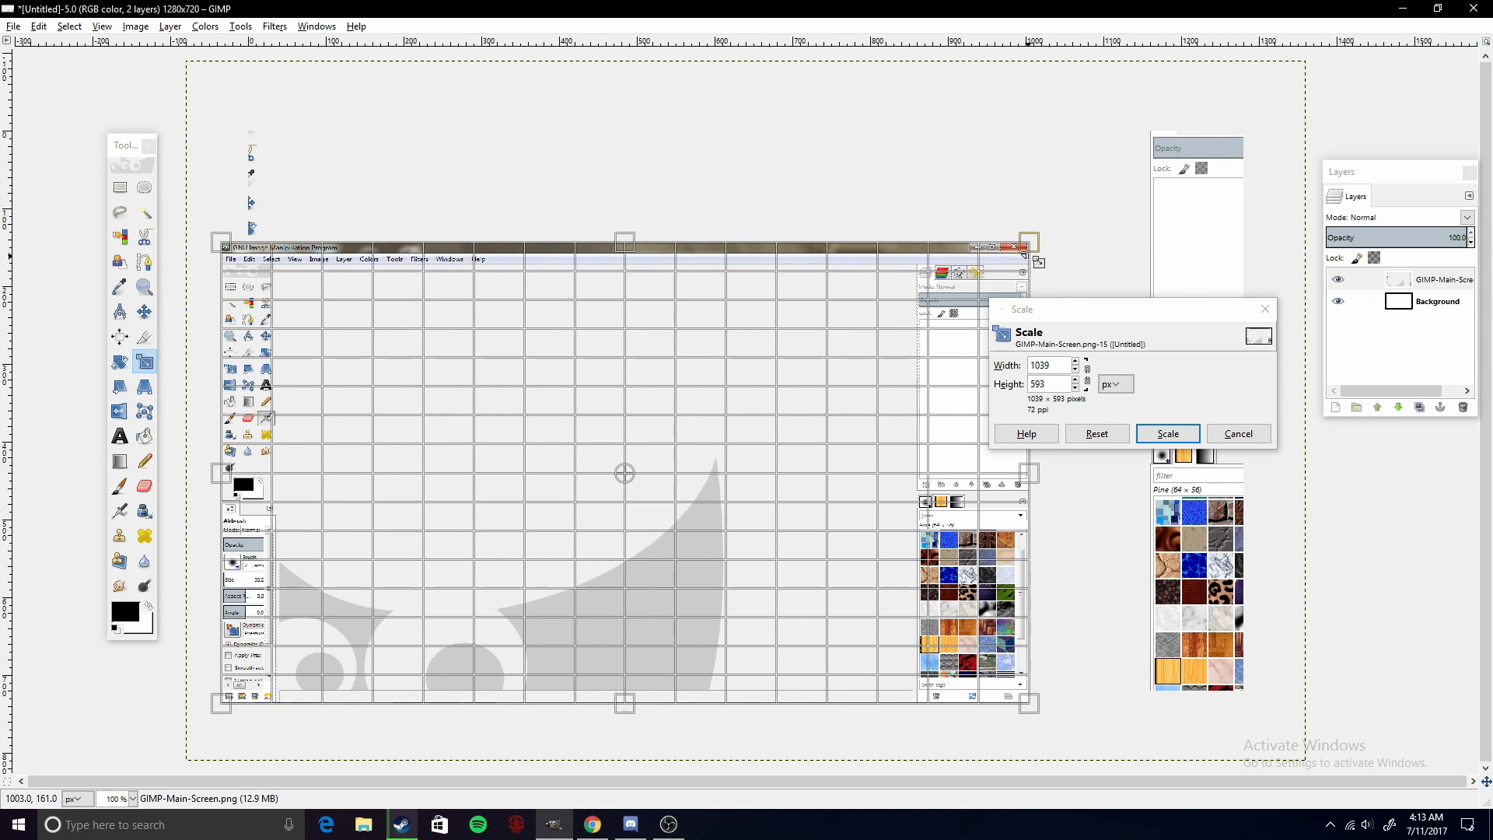
{"action": "left_click_drag", "start_coordinate": [1028, 243], "coordinate": [1292, 99]}
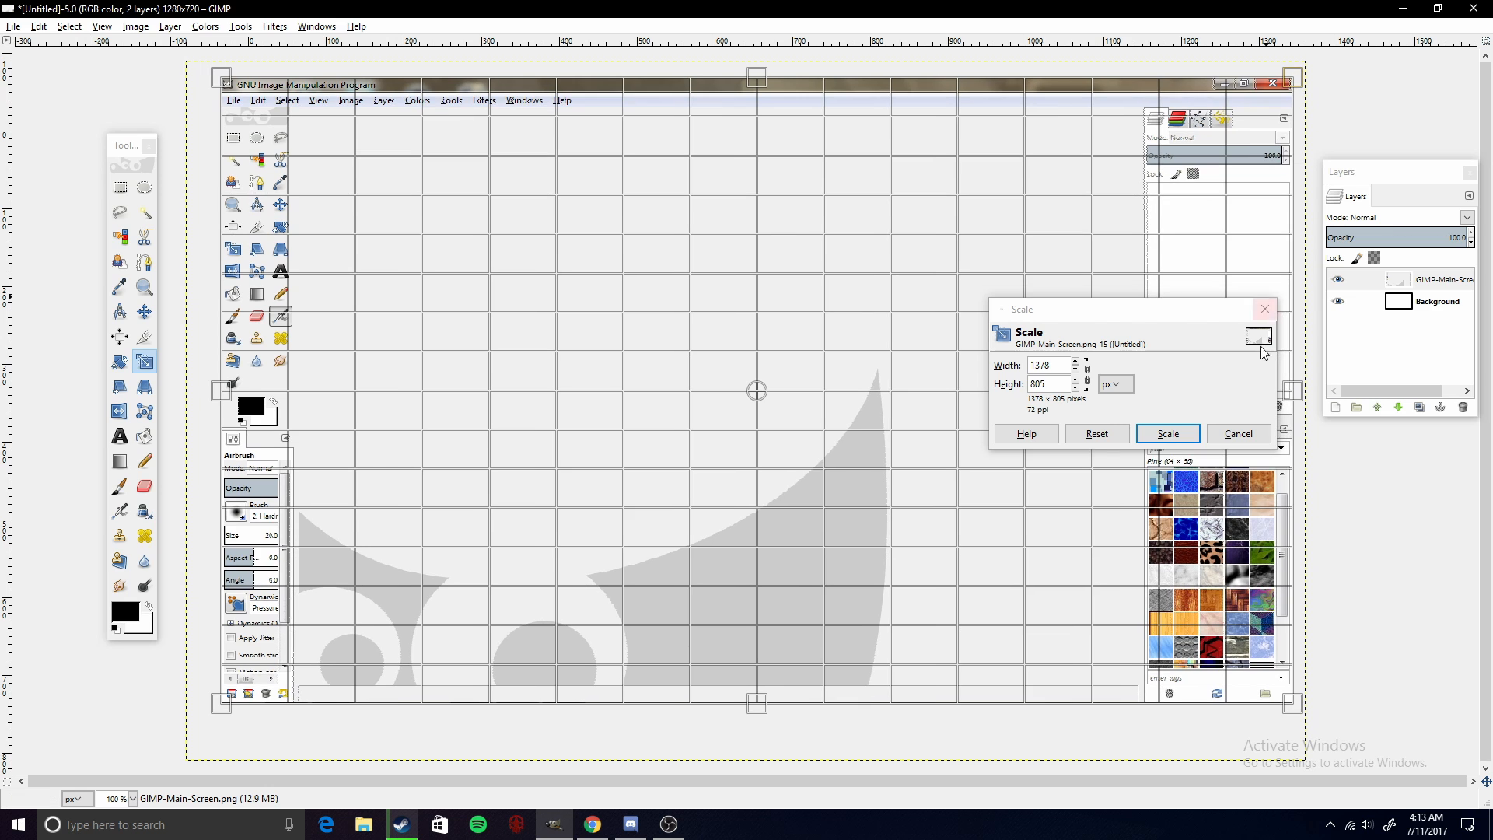
{"action": "left_click", "coordinate": [1165, 433]}
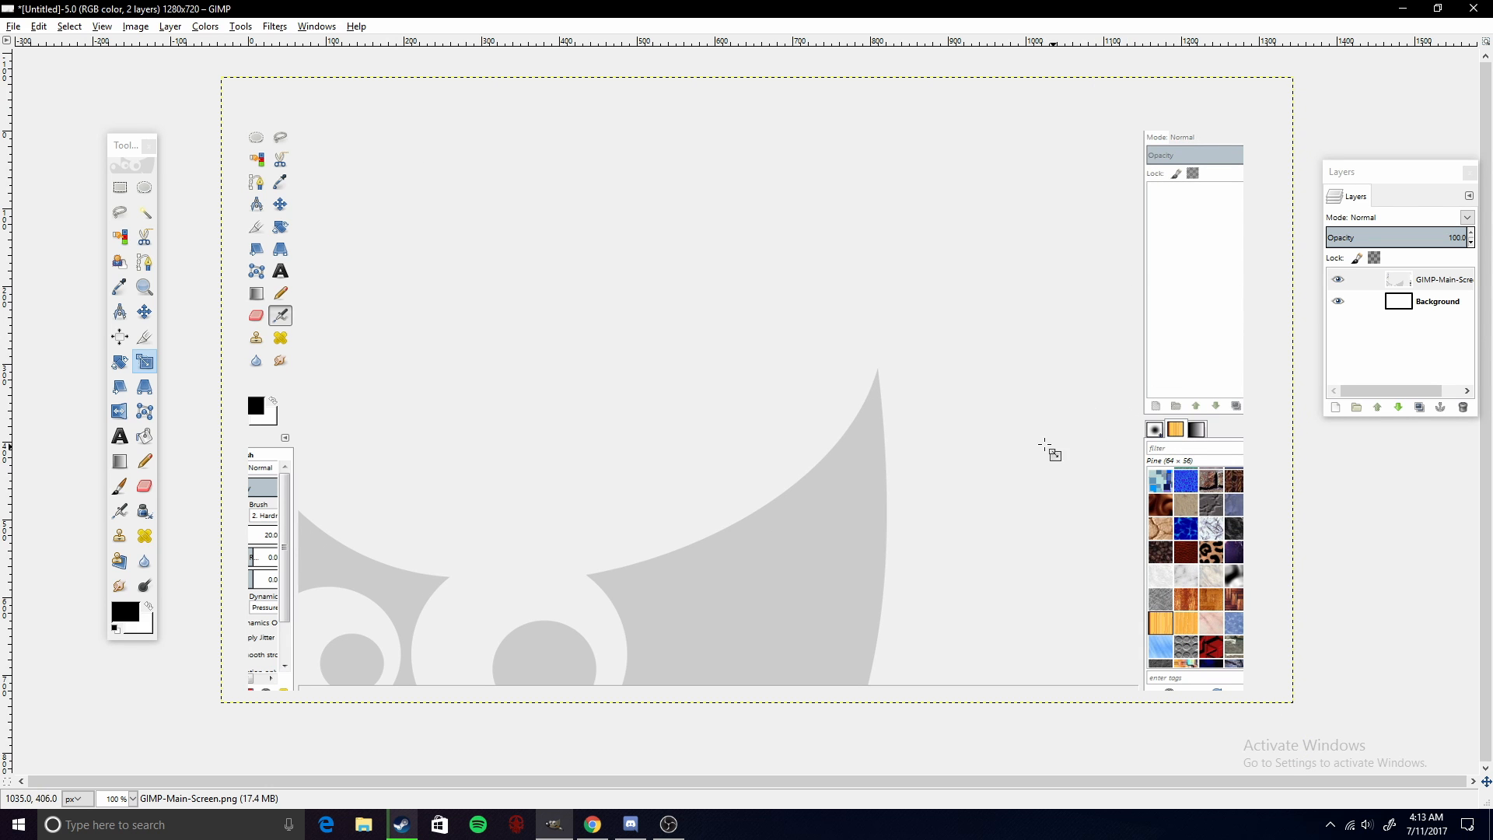
- Scale the screenshot layer again to 1343 × 787 pixels
{"action": "left_click", "coordinate": [1062, 494]}
{"action": "left_click_drag", "start_coordinate": [1308, 716], "coordinate": [1297, 712]}
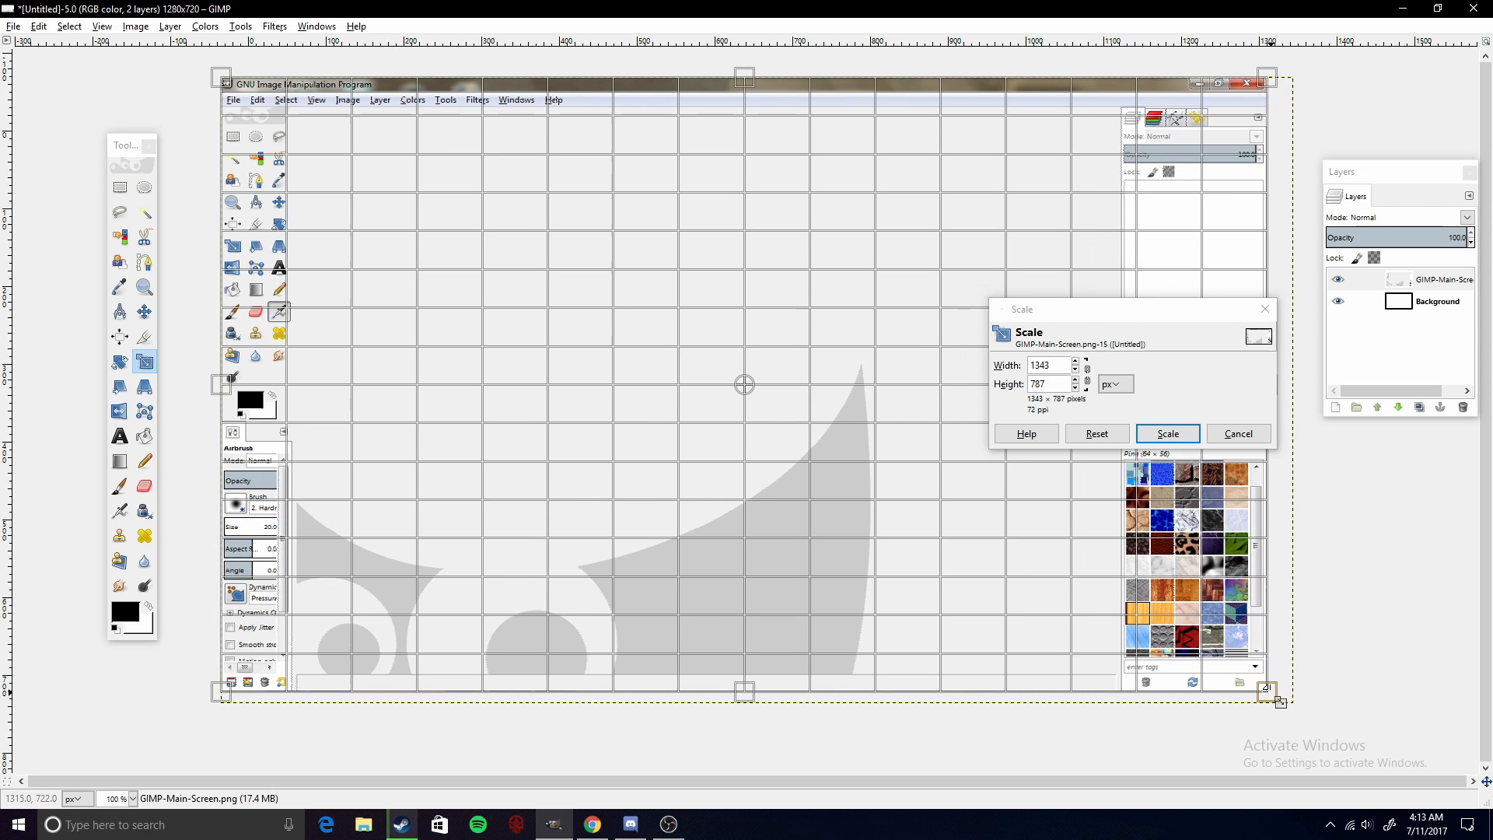
{"action": "left_click", "coordinate": [1168, 433]}
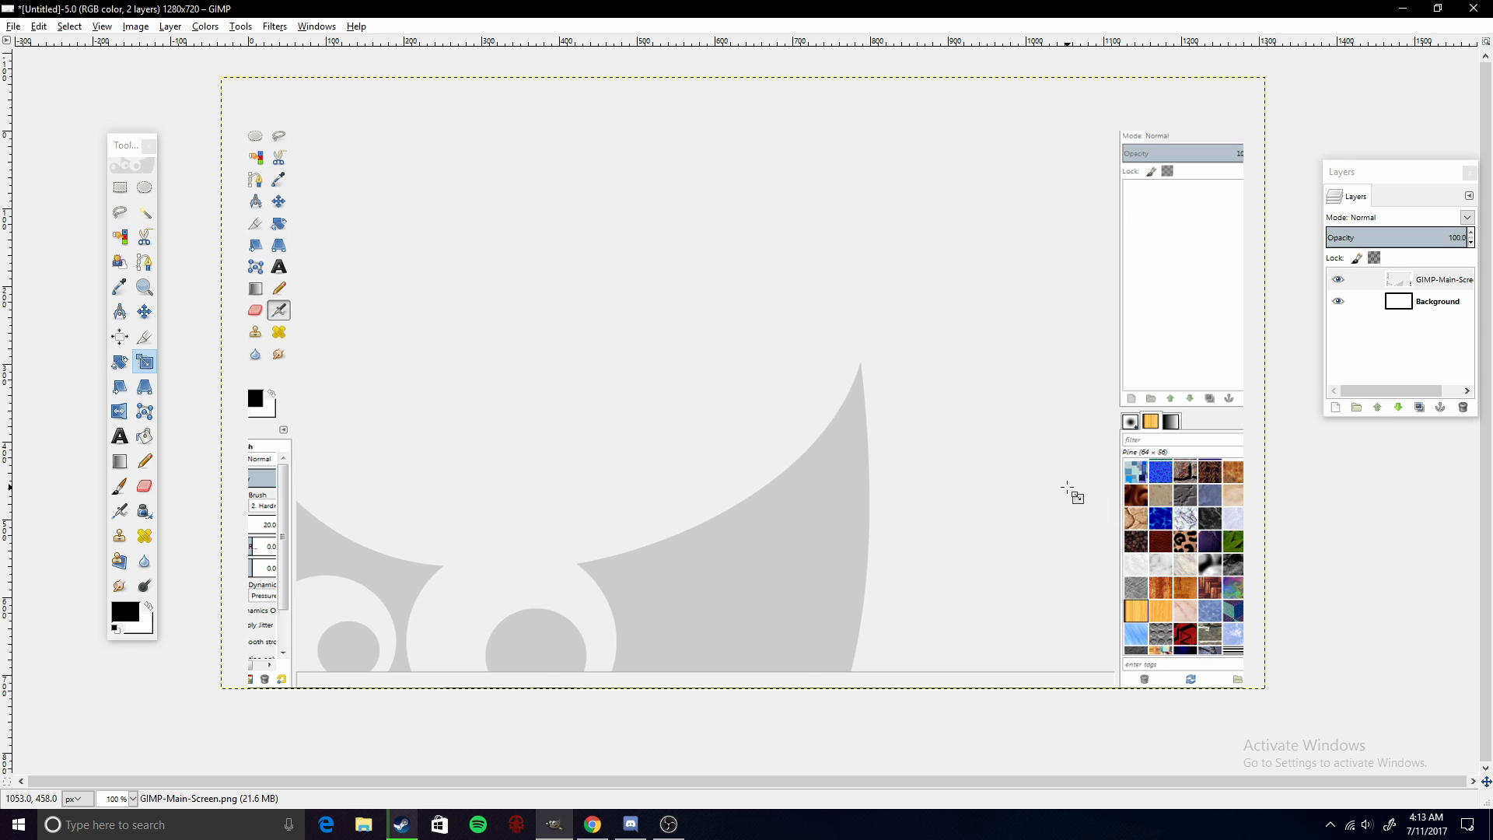
- Scale the screenshot layer down to 1328 × 761 pixels
{"action": "left_click", "coordinate": [1003, 483]}
{"action": "left_click_drag", "start_coordinate": [1267, 82], "coordinate": [1256, 103]}
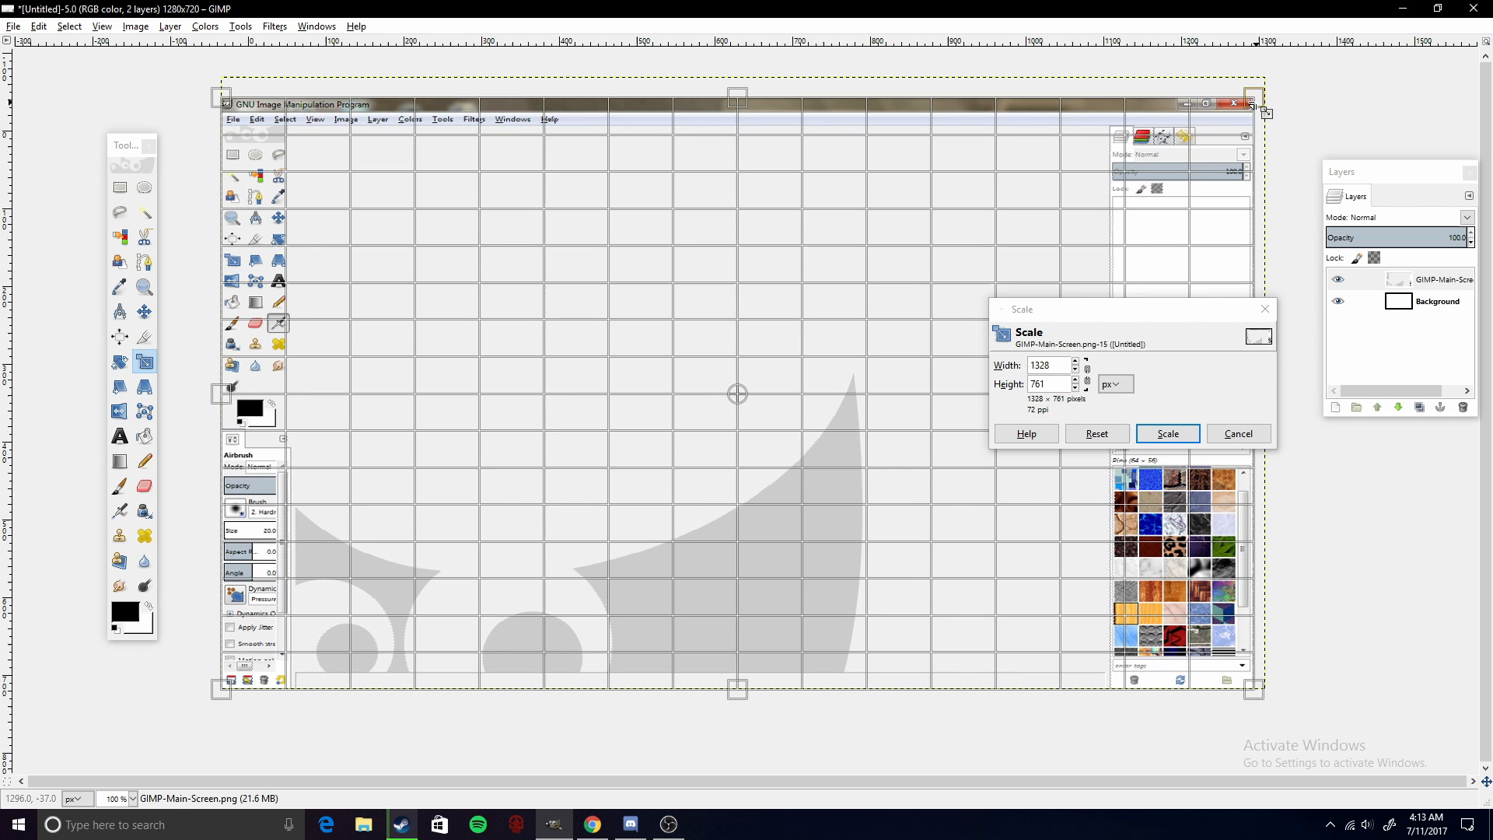
{"action": "left_click", "coordinate": [1181, 439]}
- Scale the screenshot layer down to 1316 × 735 pixels
{"action": "left_click", "coordinate": [988, 461]}
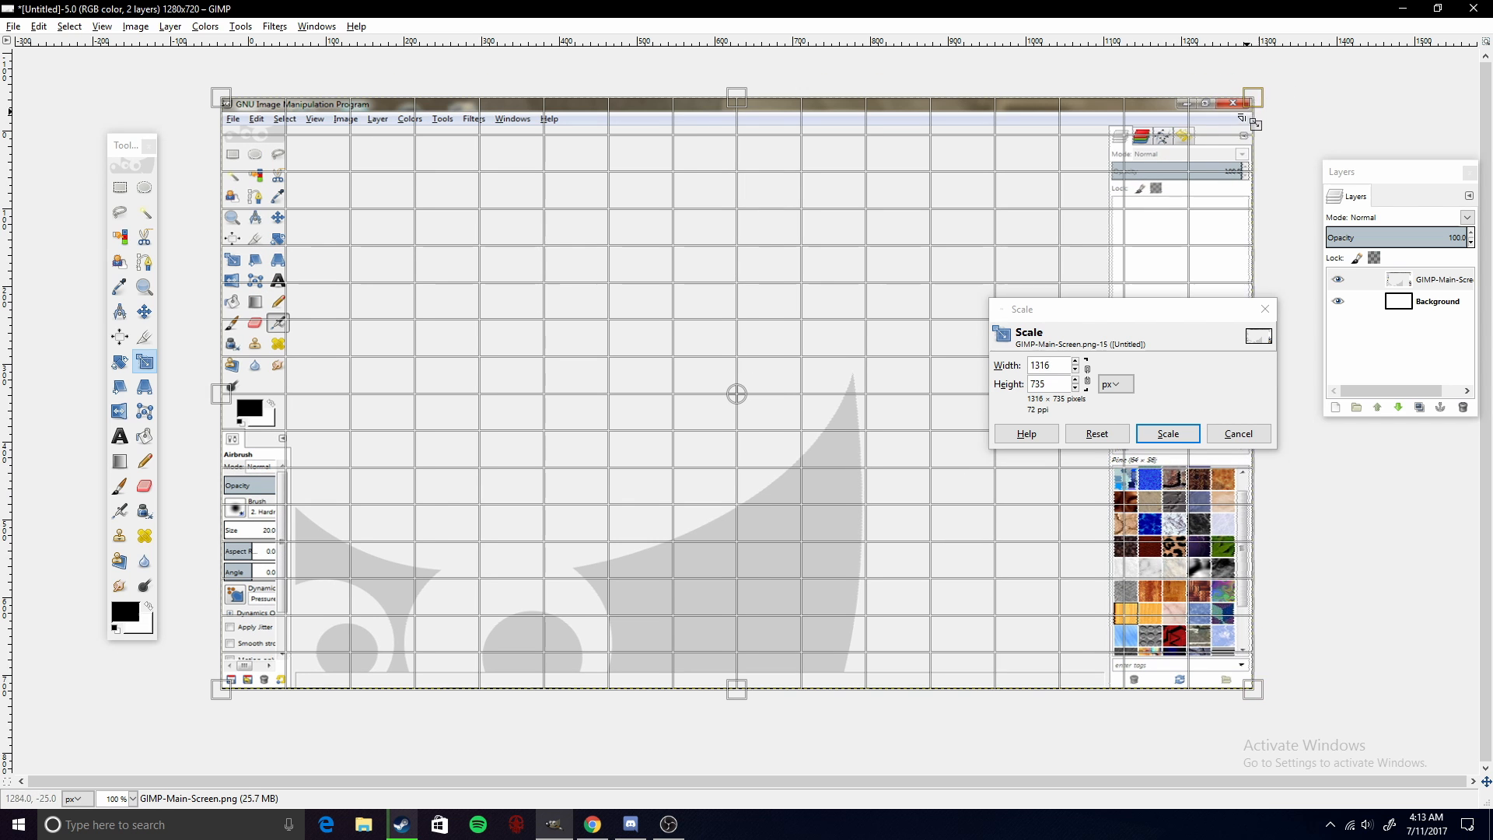
{"action": "left_click_drag", "start_coordinate": [1266, 103], "coordinate": [1247, 131]}
{"action": "left_click", "coordinate": [1174, 433]}
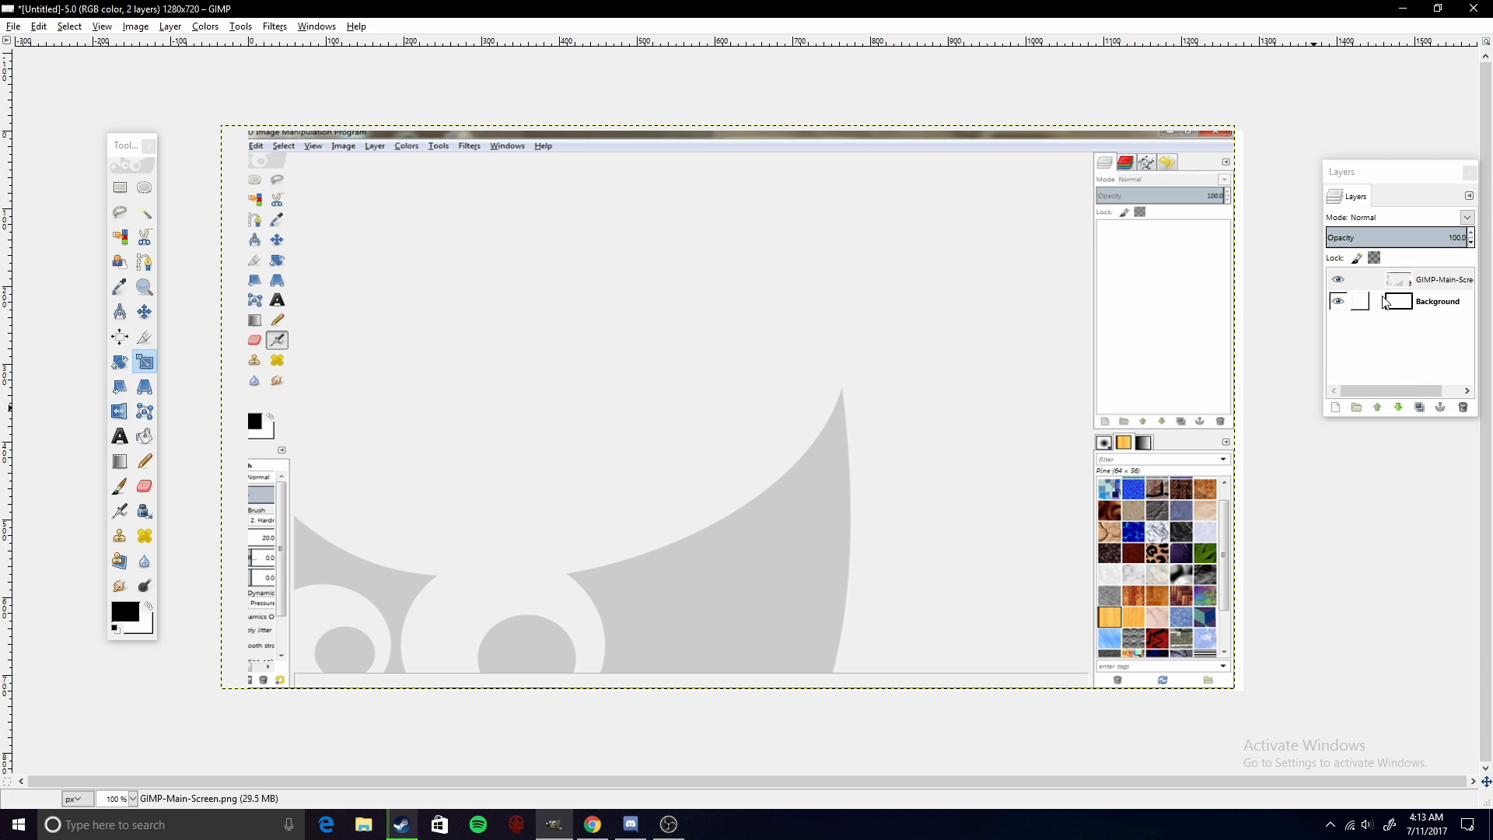
- Scale the screenshot layer down to 1292 × 697 pixels
{"action": "left_click", "coordinate": [1132, 349]}
{"action": "left_click_drag", "start_coordinate": [1237, 125], "coordinate": [1228, 239]}
{"action": "left_click", "coordinate": [1167, 433]}
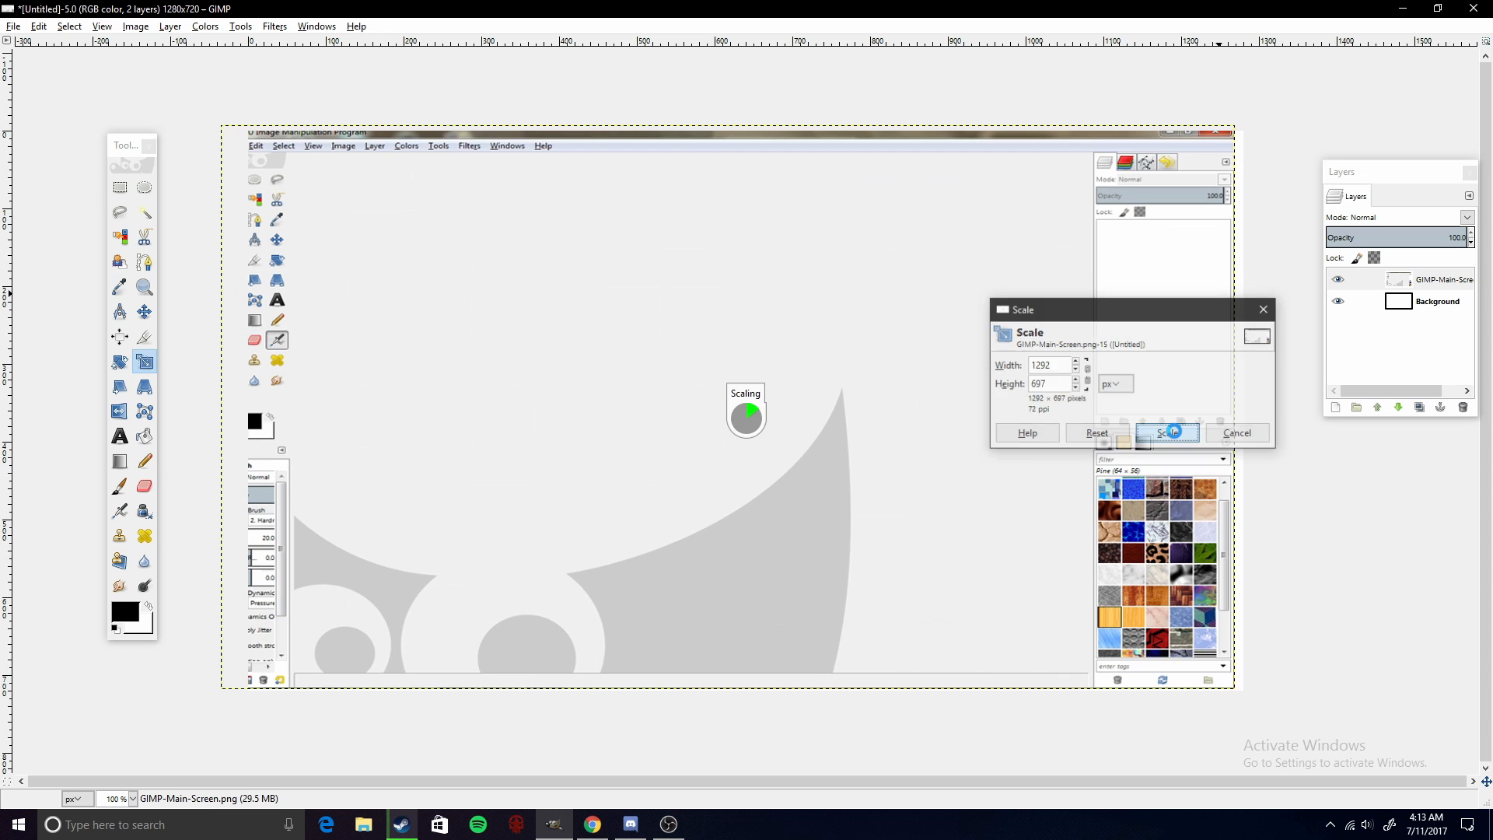
- Scale the GIMP screenshot layer up to 1268 × 710 pixels by dragging its corners
{"action": "left_click", "coordinate": [455, 597]}
{"action": "left_click_drag", "start_coordinate": [216, 686], "coordinate": [243, 680]}
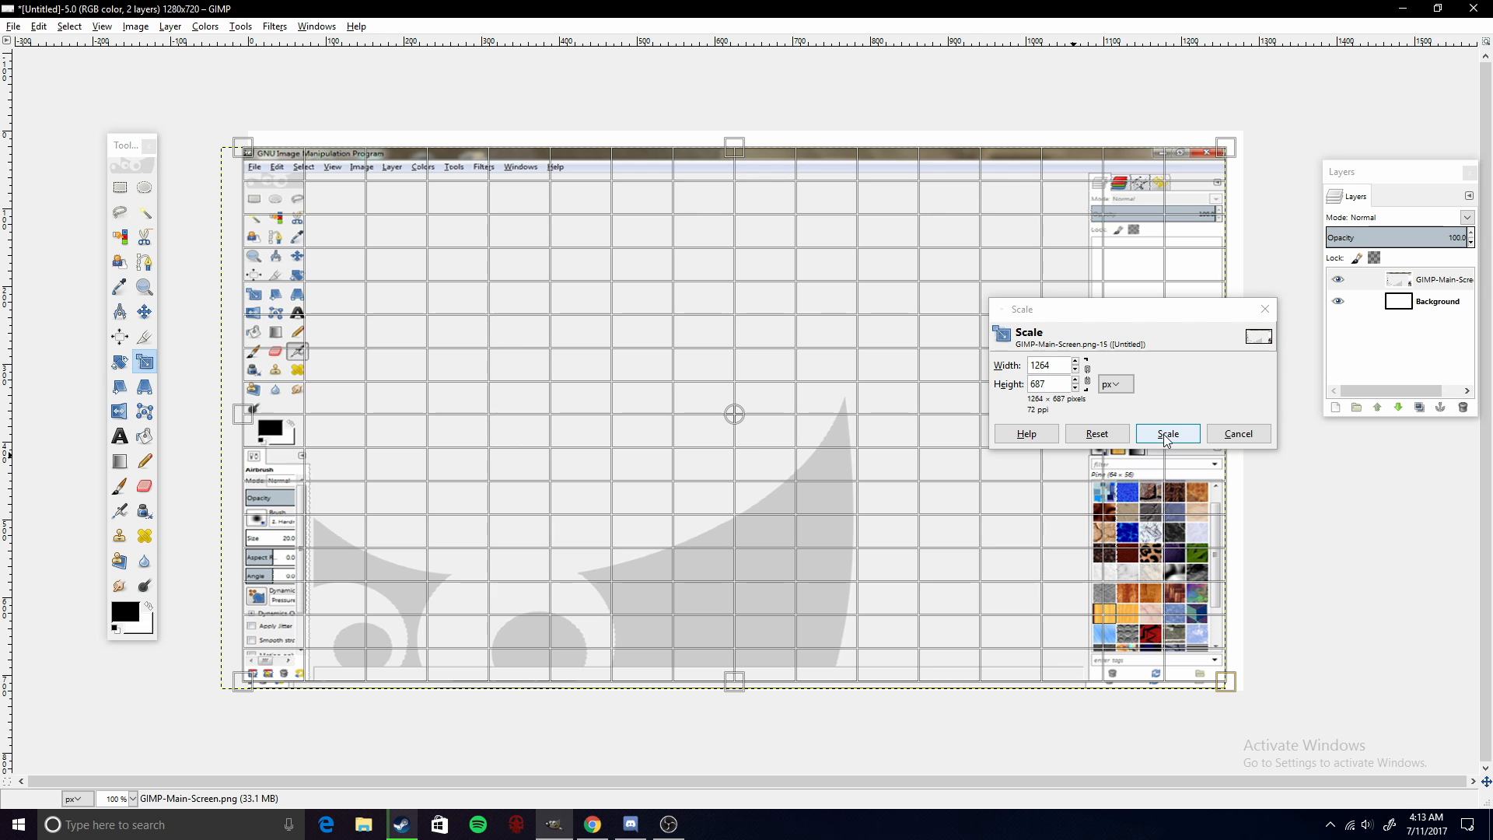
{"action": "left_click_drag", "start_coordinate": [250, 150], "coordinate": [242, 131]}
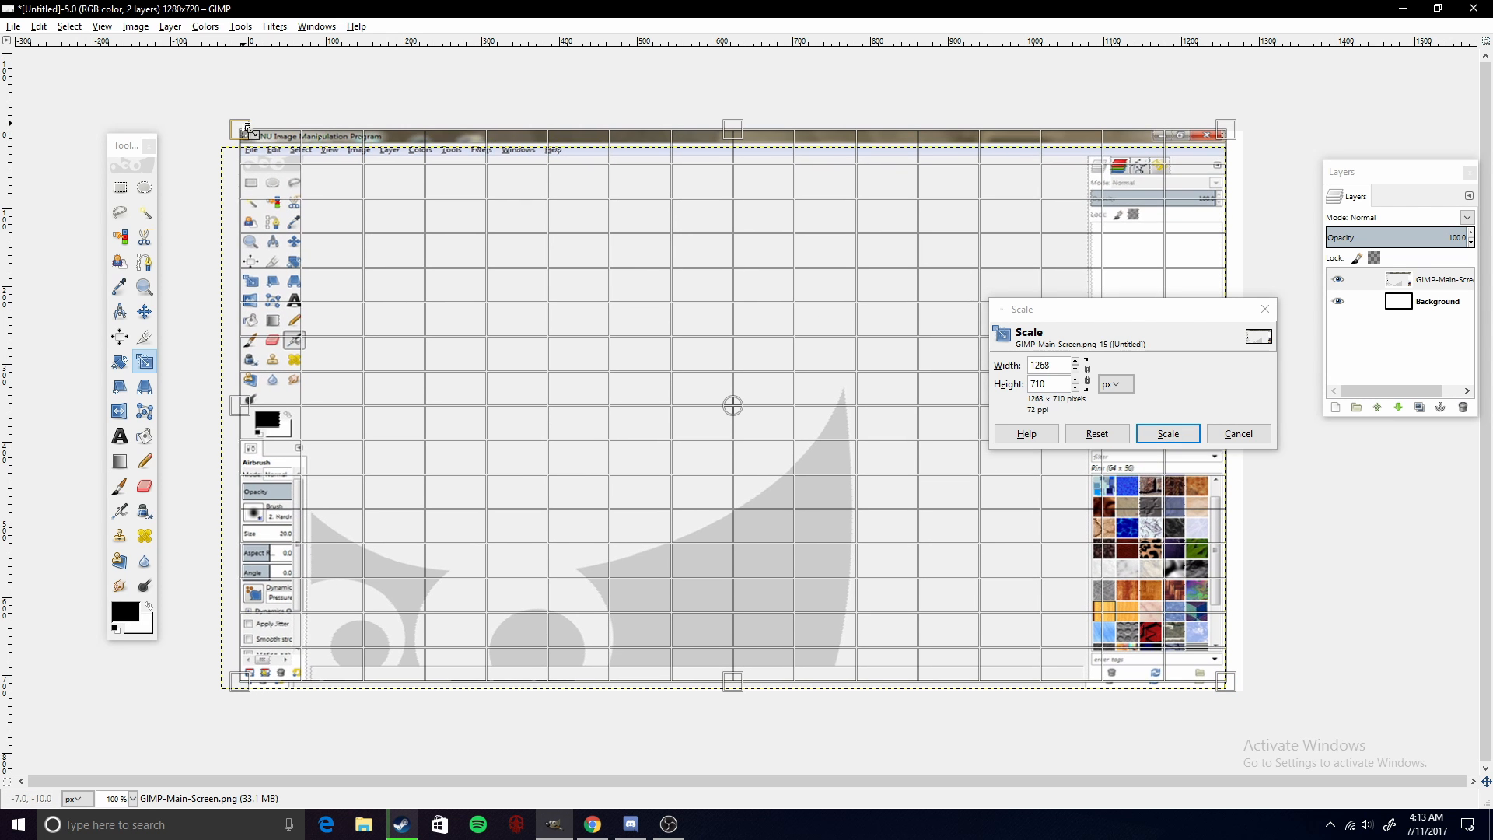
{"action": "left_click", "coordinate": [1154, 429]}
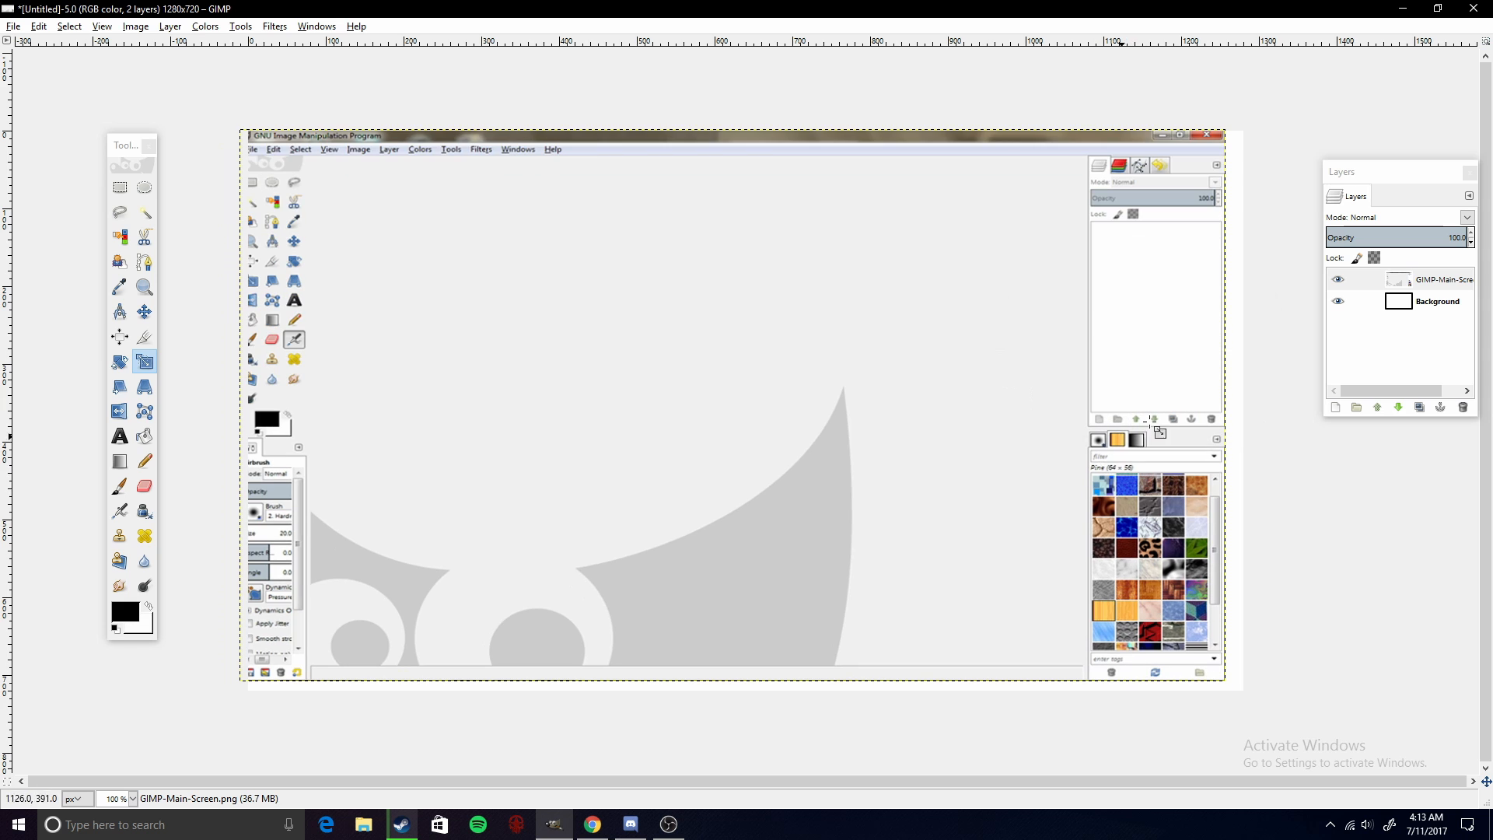
- Select the Background layer and nudge the screenshot slightly with the Move tool
{"action": "left_click", "coordinate": [1422, 301]}
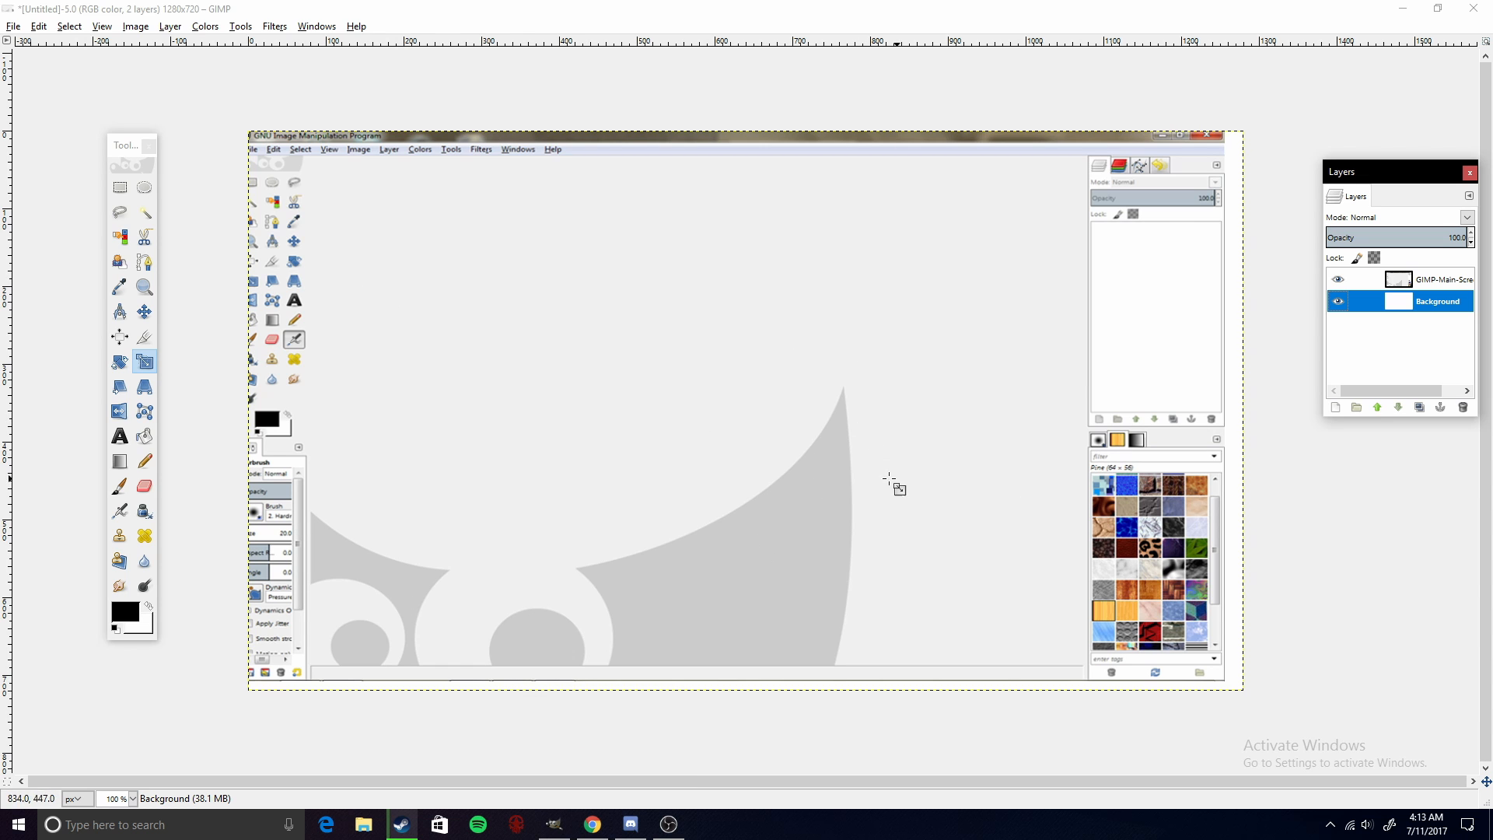
{"action": "left_click", "coordinate": [144, 311]}
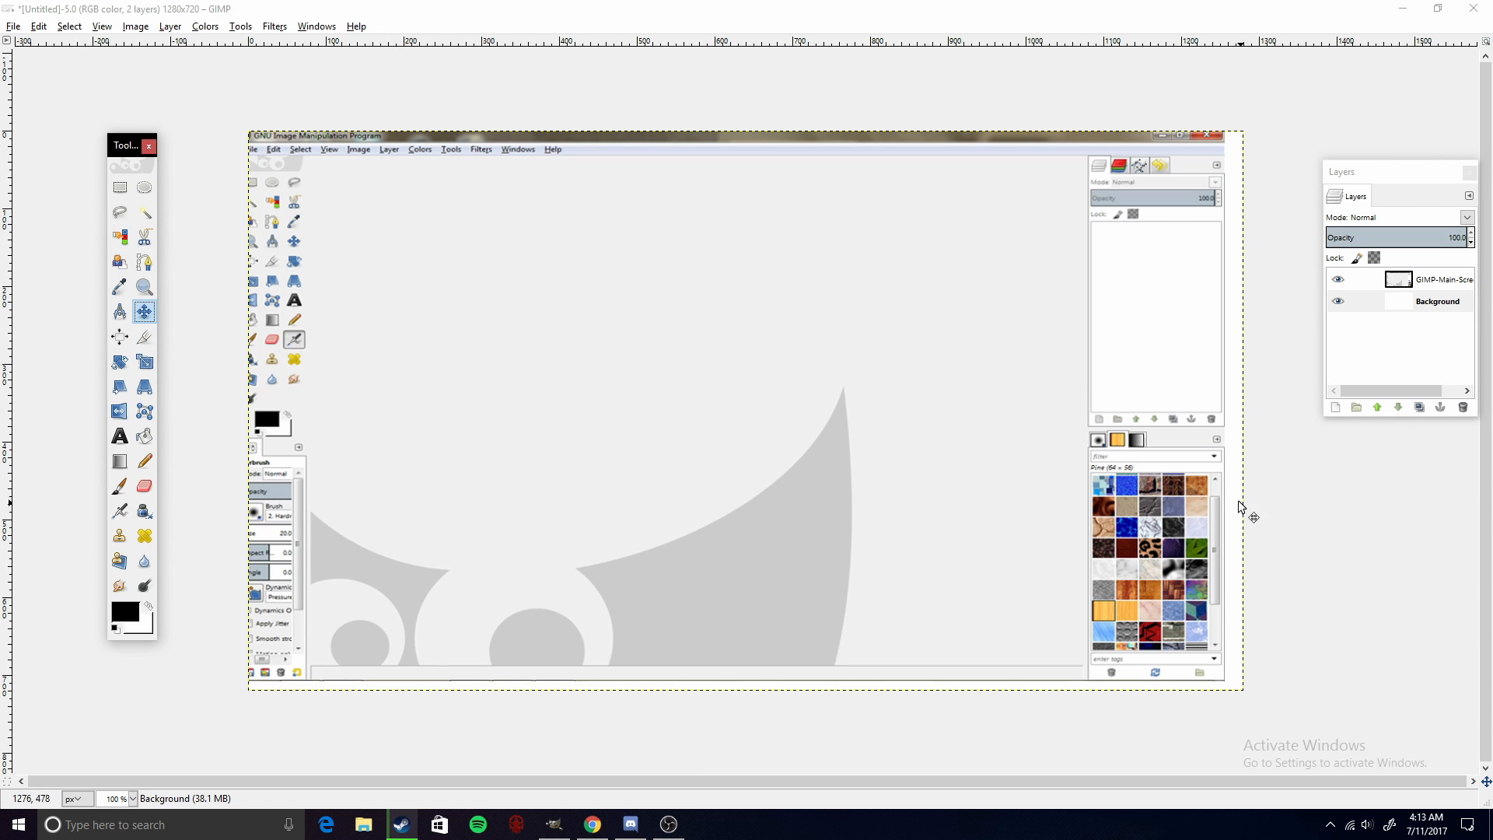
{"action": "left_click", "coordinate": [904, 402]}
{"action": "left_click_drag", "start_coordinate": [904, 403], "coordinate": [922, 407]}
- Scale the Background layer to 1293 × 725 pixels
{"action": "left_click", "coordinate": [145, 361]}
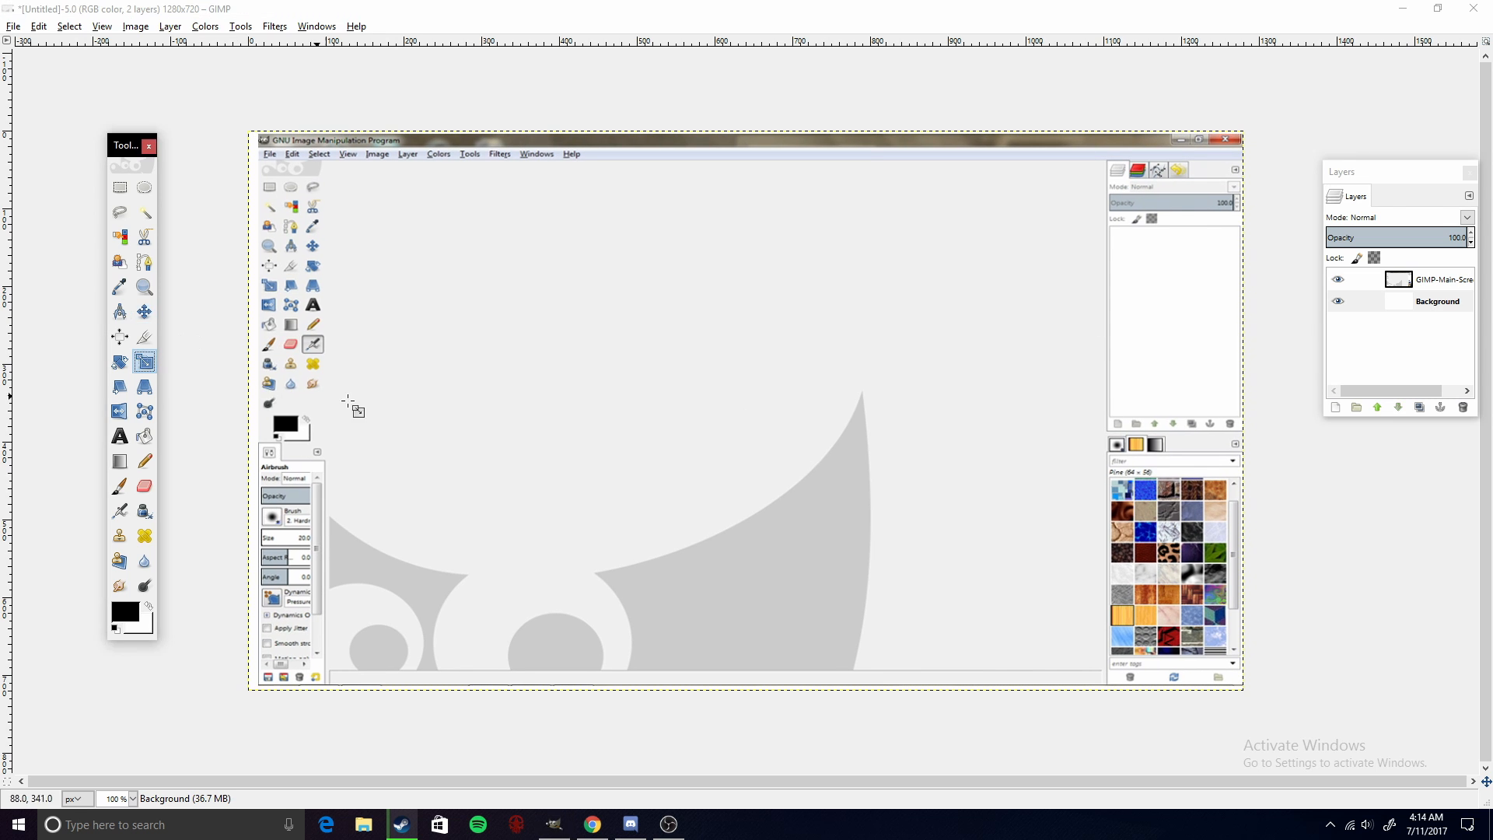
{"action": "left_click", "coordinate": [350, 406]}
{"action": "left_click_drag", "start_coordinate": [244, 694], "coordinate": [234, 698]}
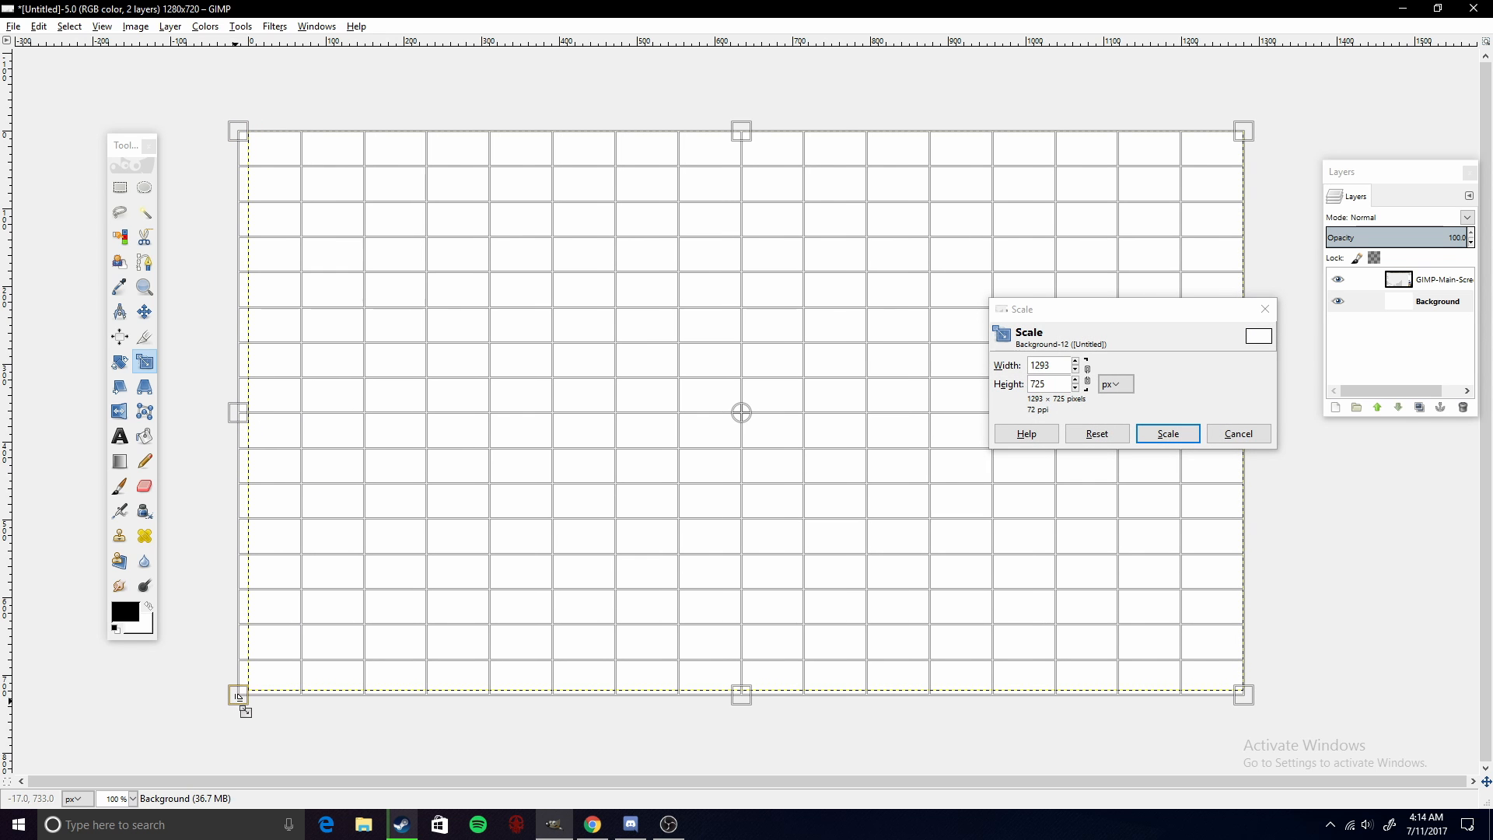
{"action": "left_click", "coordinate": [1168, 434]}
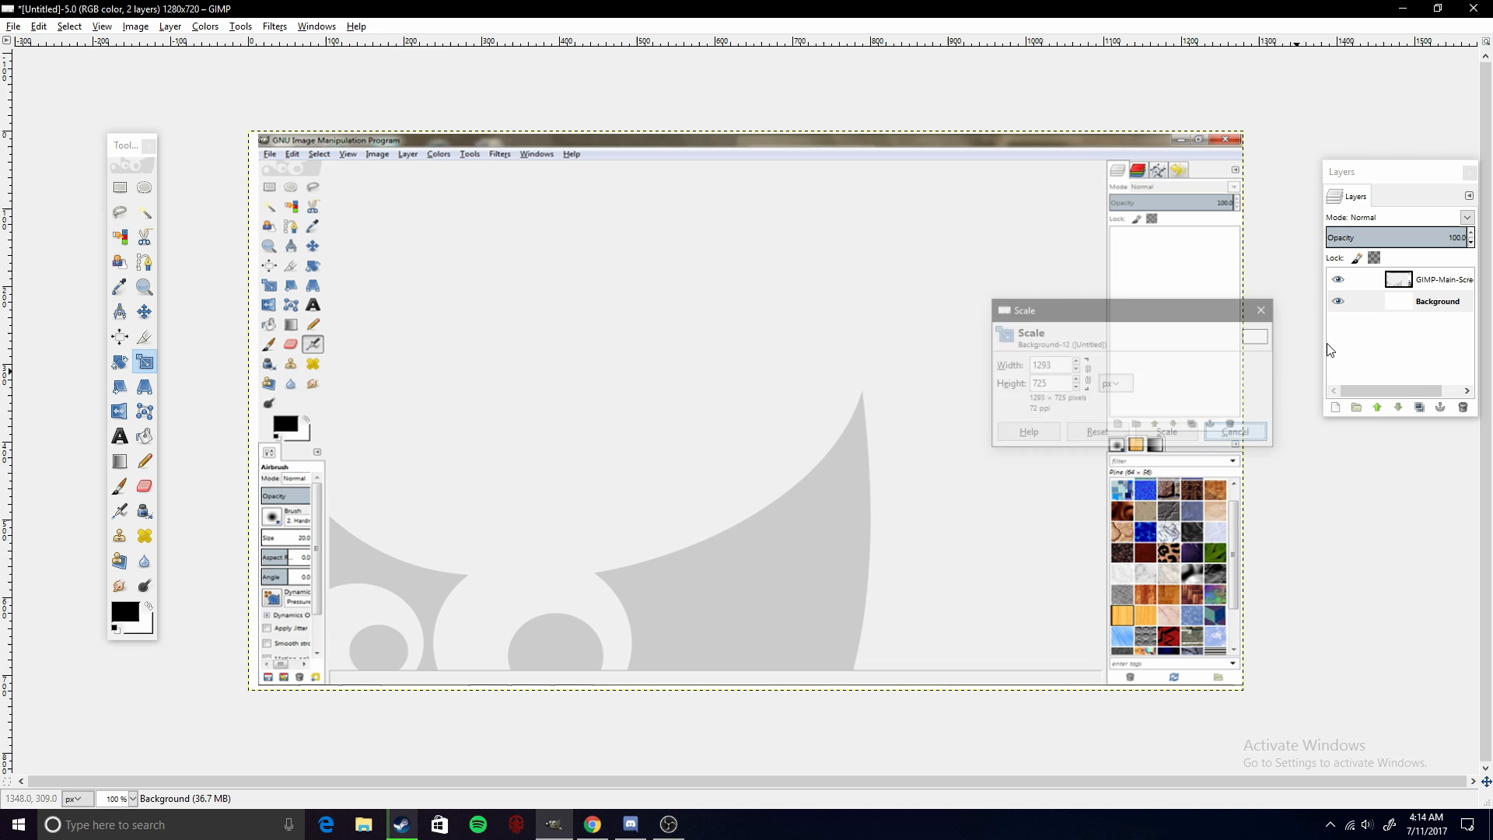
- Select the GIMP screenshot layer and scale it up slightly so it covers the canvas edges
{"action": "left_click", "coordinate": [1428, 286]}
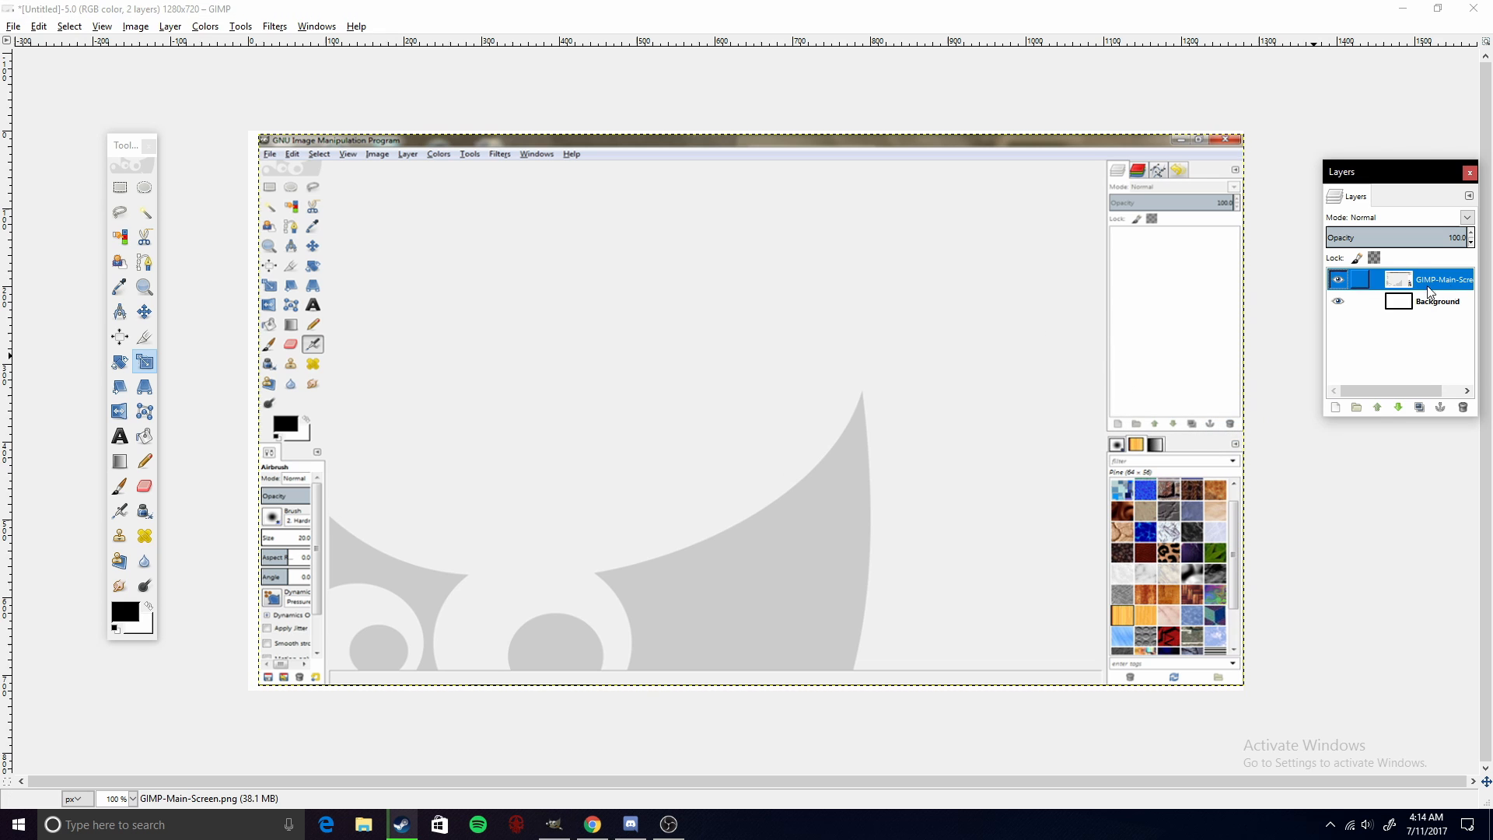
{"action": "left_click", "coordinate": [703, 466]}
{"action": "left_click_drag", "start_coordinate": [250, 689], "coordinate": [241, 688]}
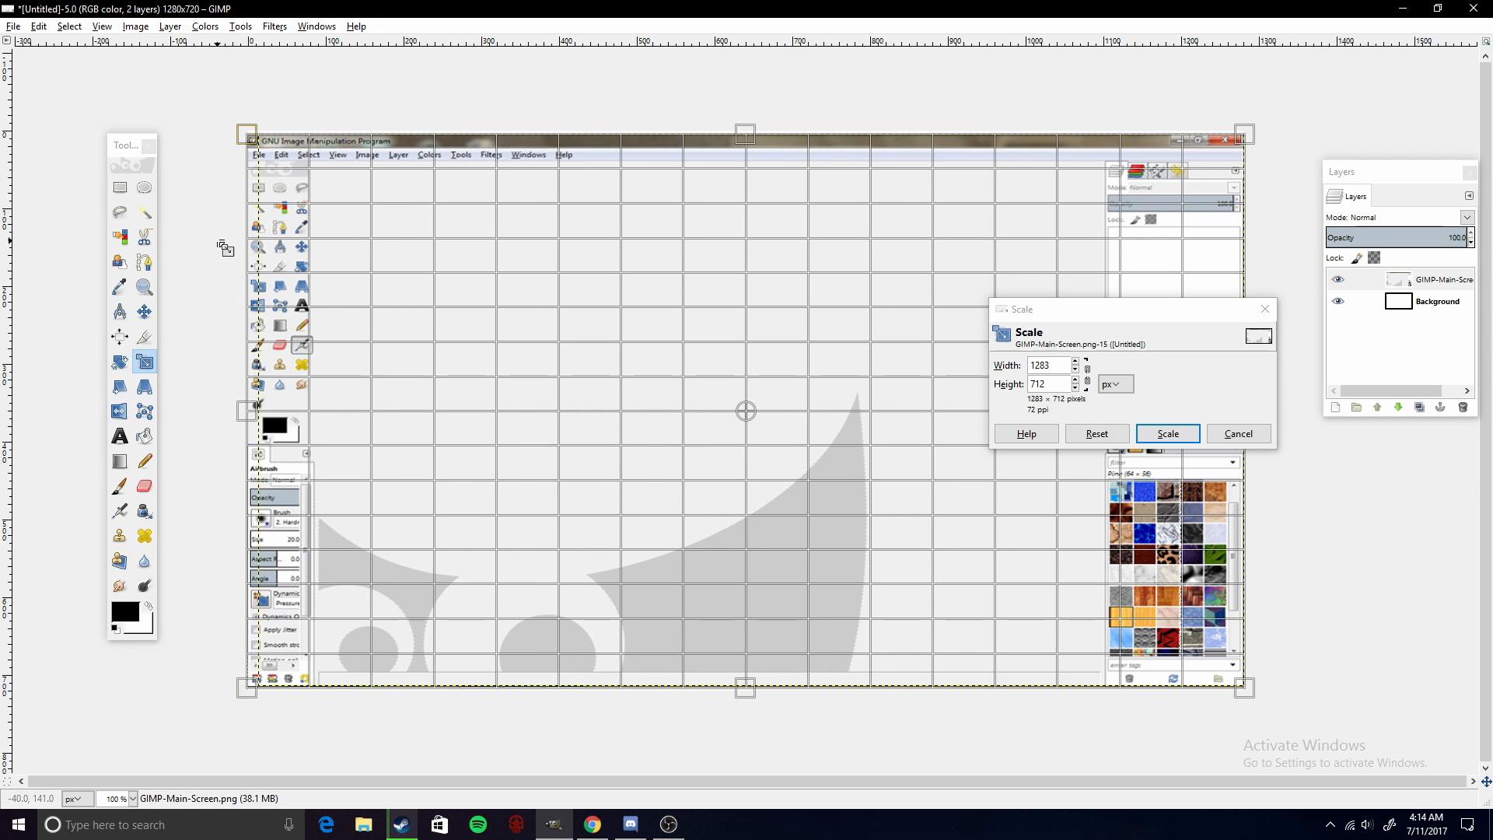
{"action": "left_click_drag", "start_coordinate": [252, 141], "coordinate": [252, 134]}
{"action": "left_click", "coordinate": [1148, 432]}
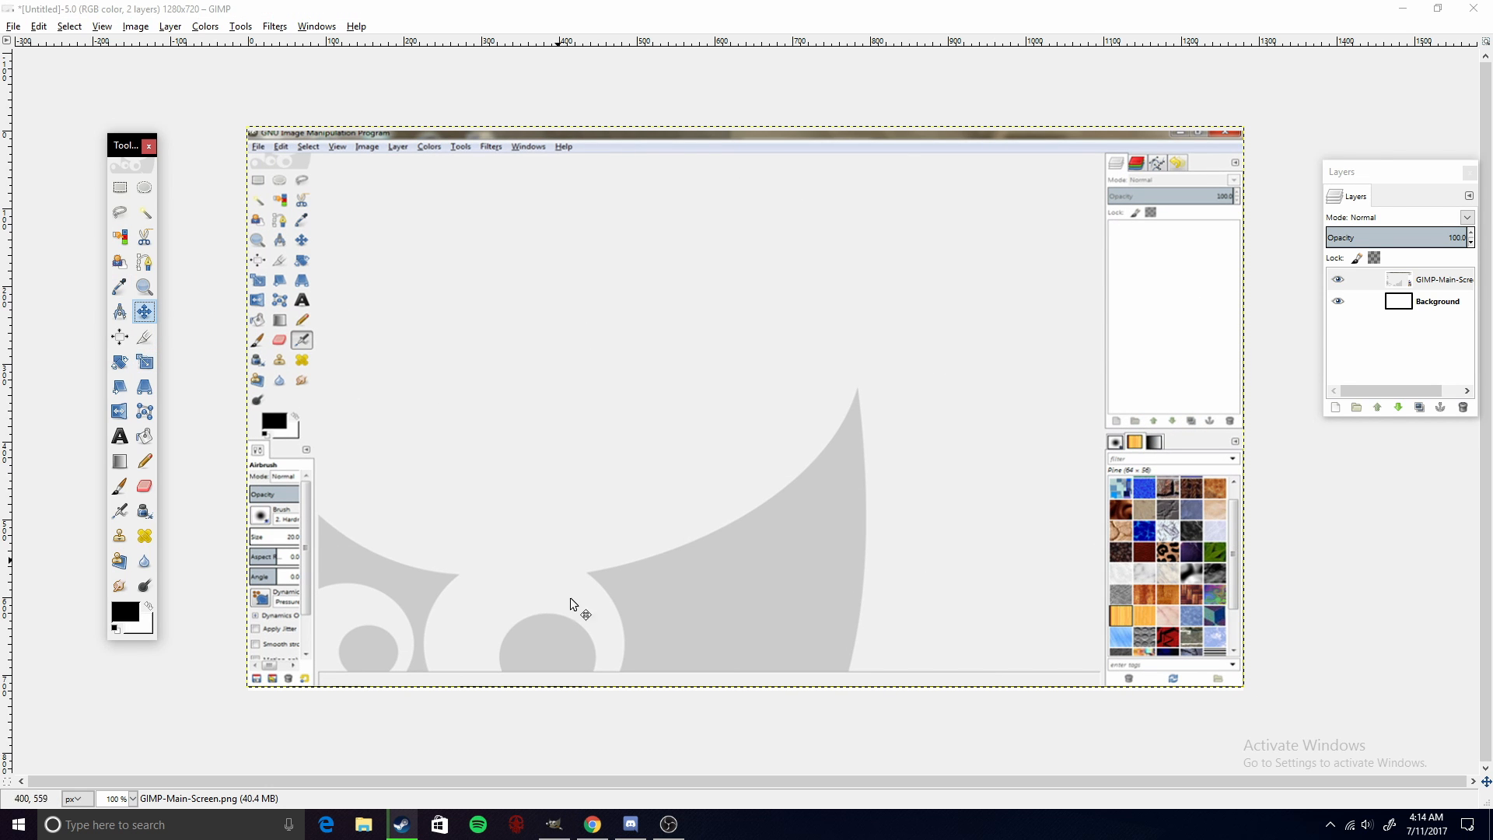
- Switch to the browser and look through the Google image results for GIMP editing screens
{"action": "left_click", "coordinate": [592, 824]}
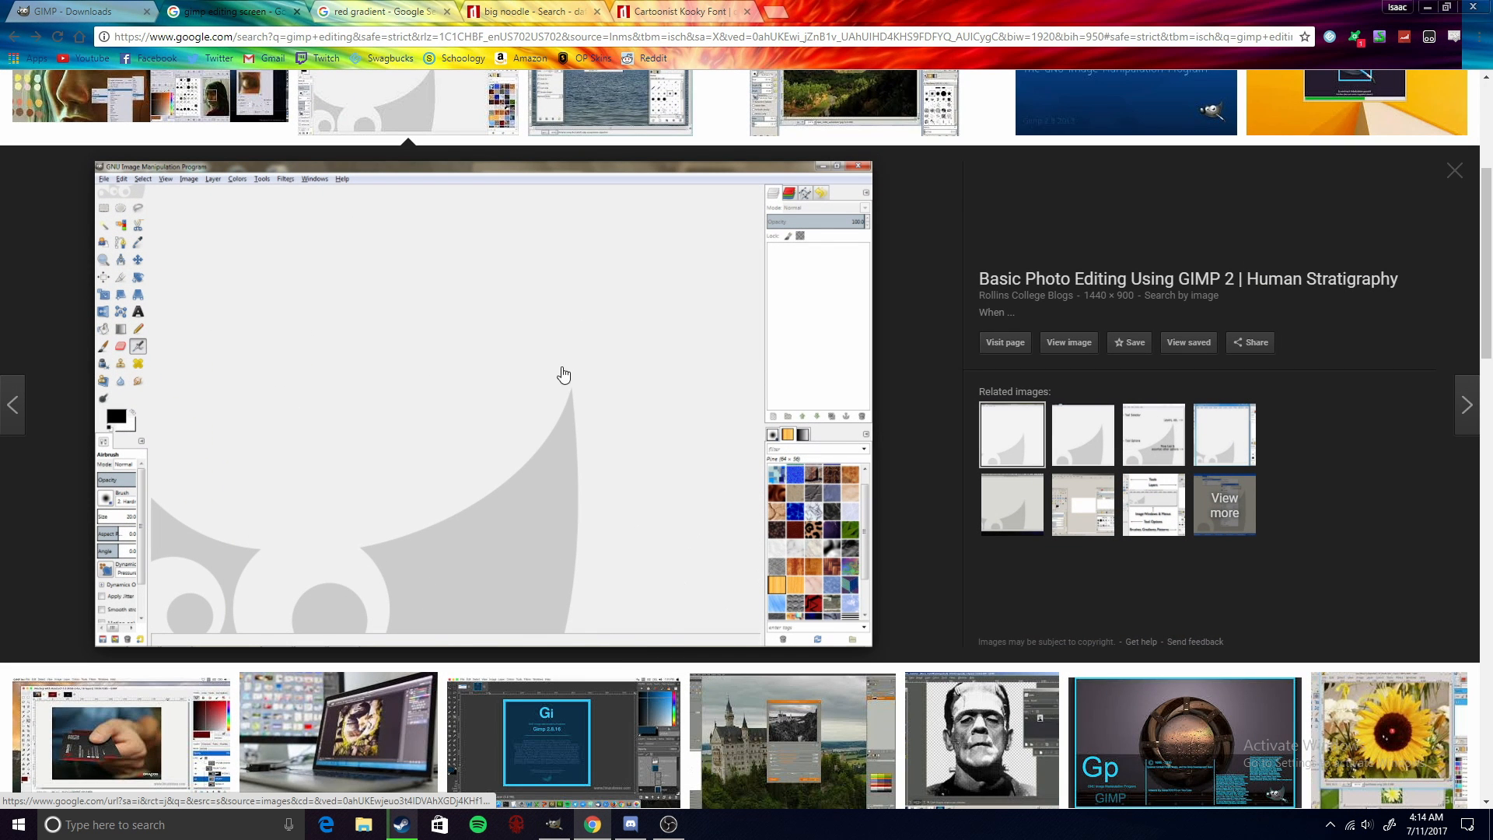
{"action": "scroll", "coordinate": [673, 583], "scroll_direction": "up", "scroll_amount": 4}
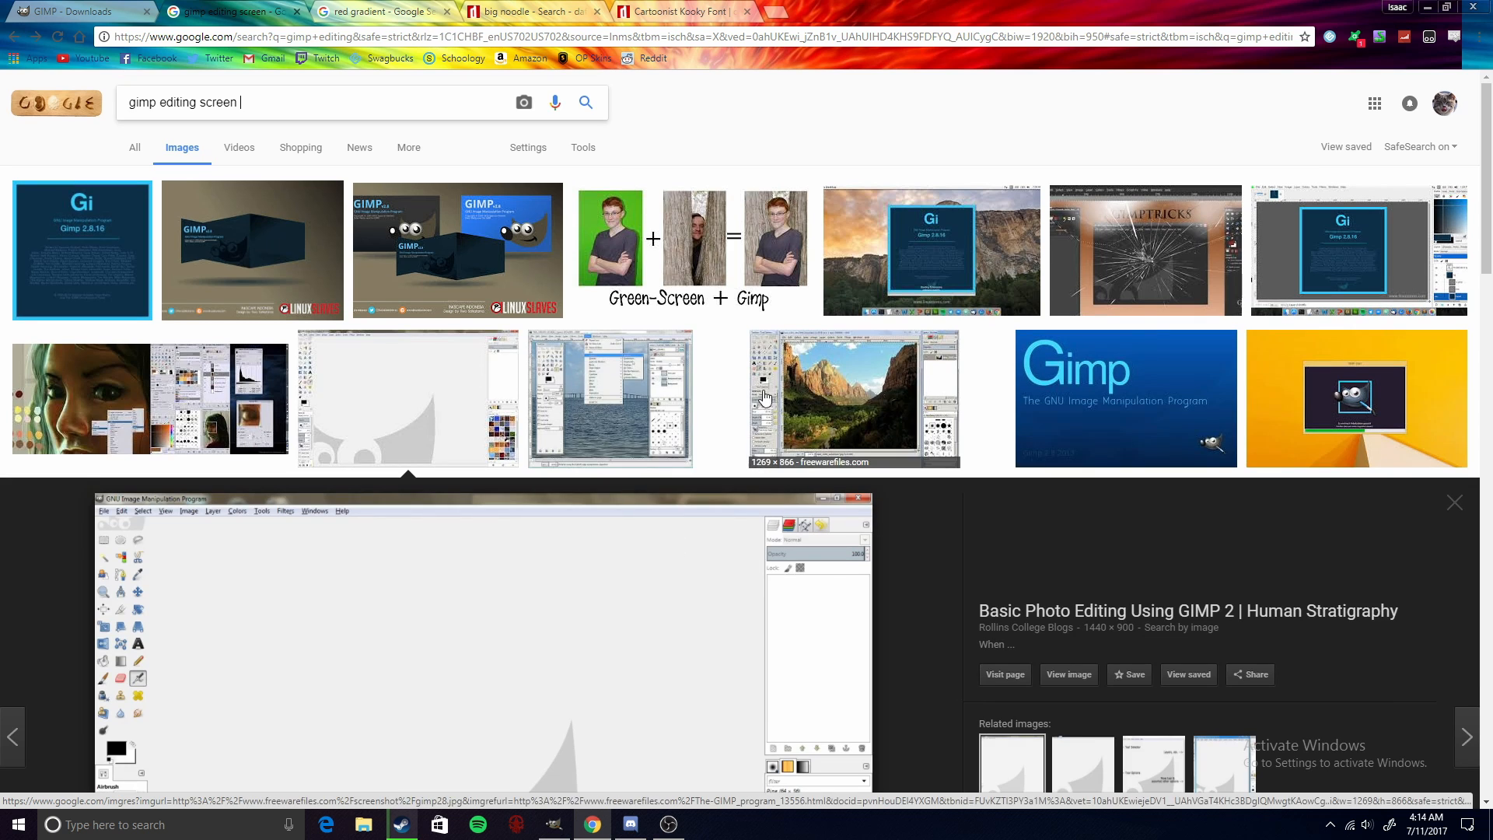
{"action": "left_click", "coordinate": [583, 335]}
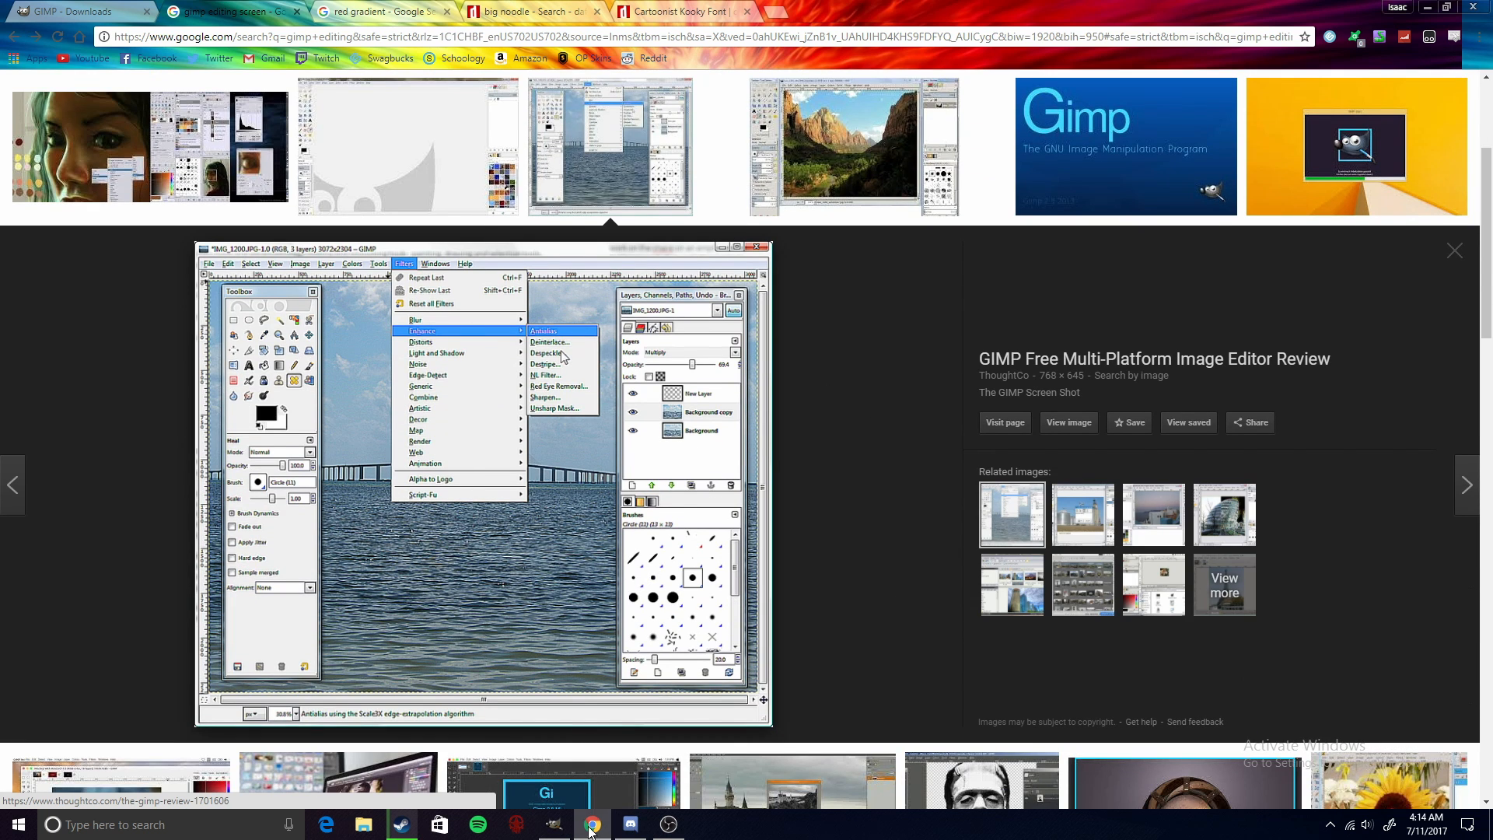
{"action": "left_click", "coordinate": [554, 824]}
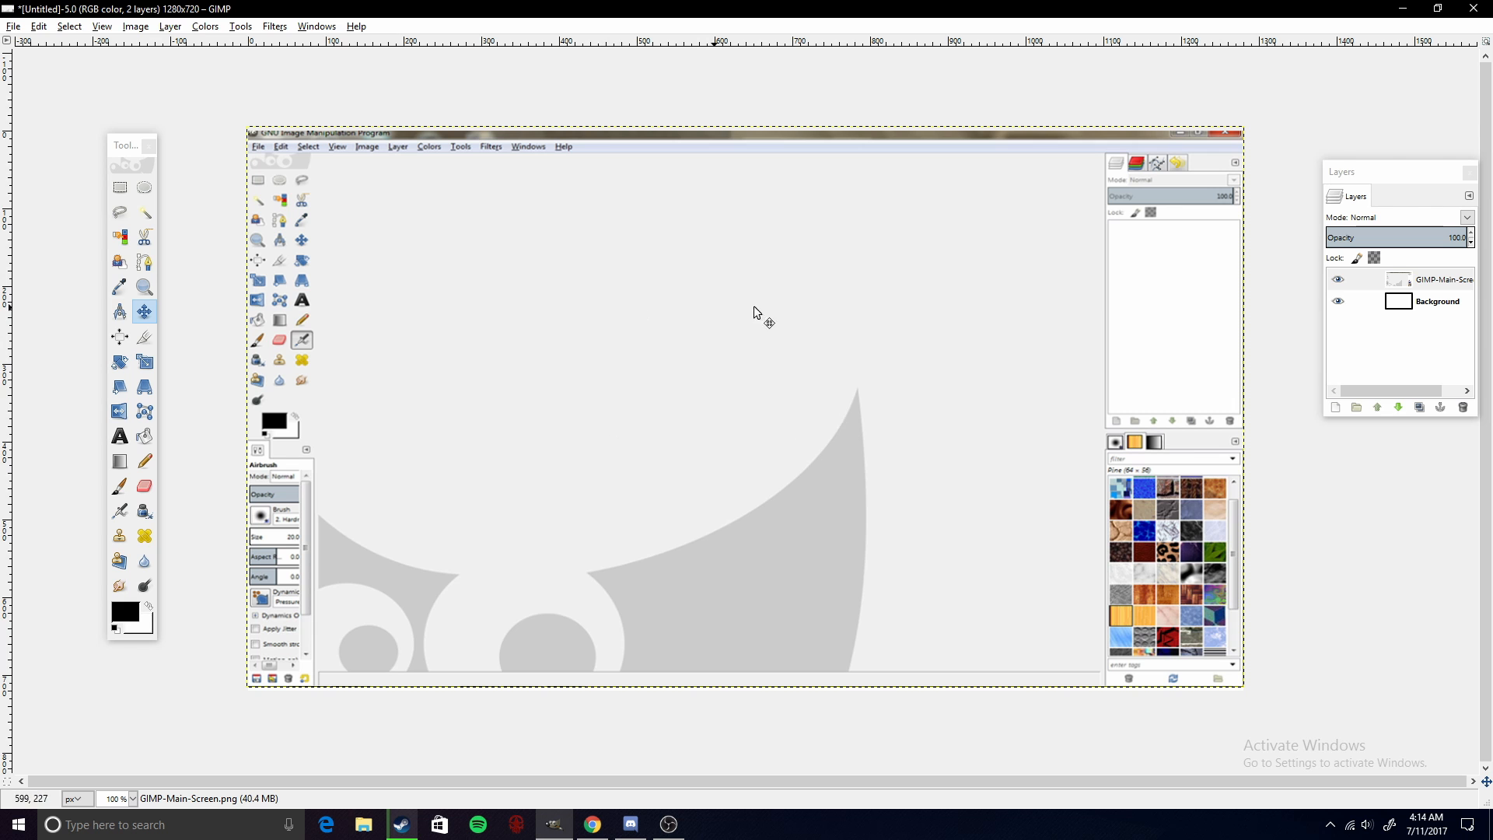
{"action": "left_click", "coordinate": [593, 824]}
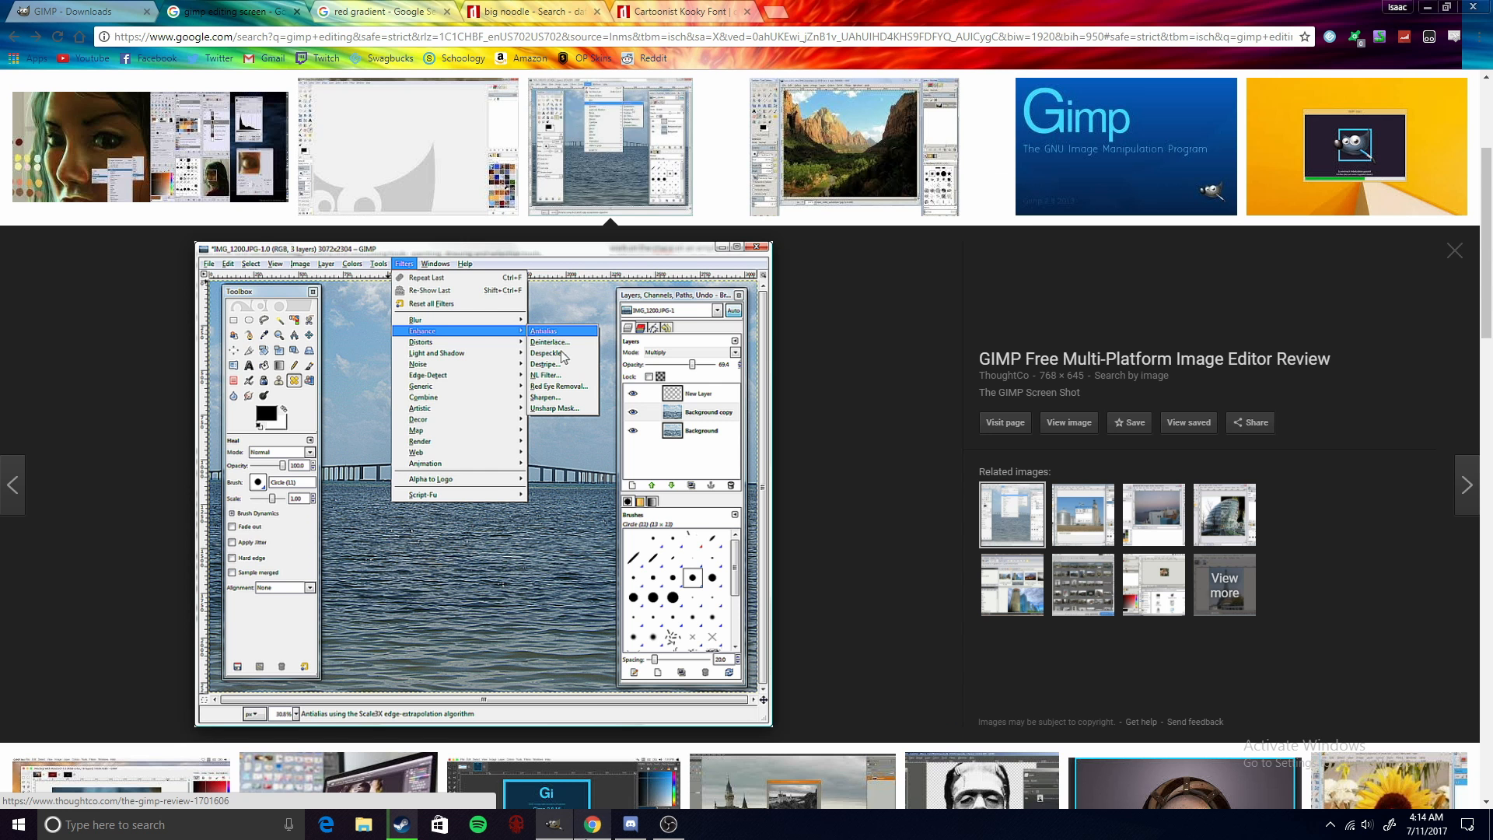
{"action": "scroll", "coordinate": [684, 534], "scroll_direction": "up", "scroll_amount": 3}
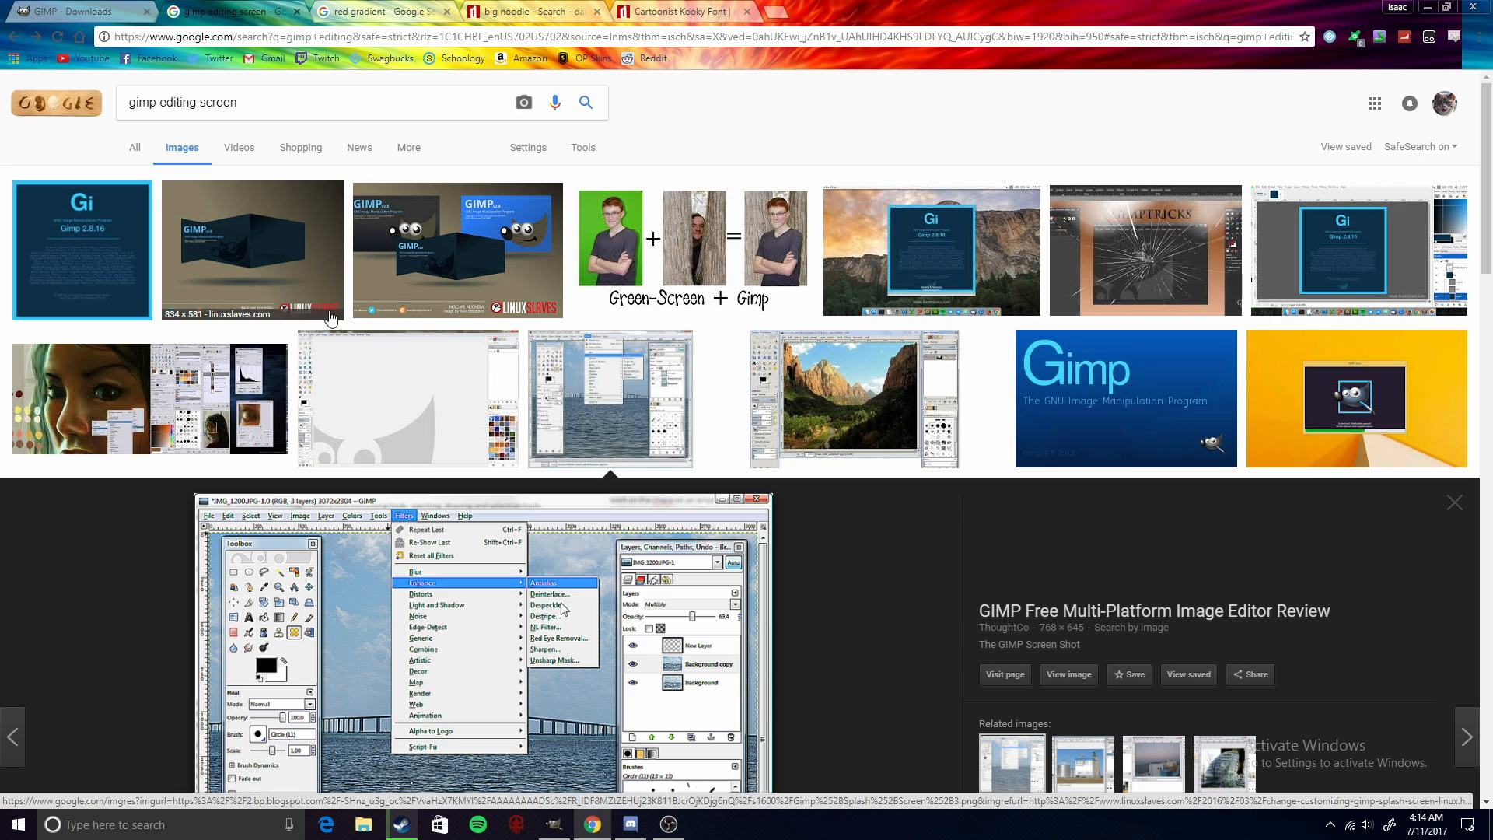
- Open the red gradient search tab and browse the gradient wallpaper images
{"action": "left_click", "coordinate": [363, 8]}
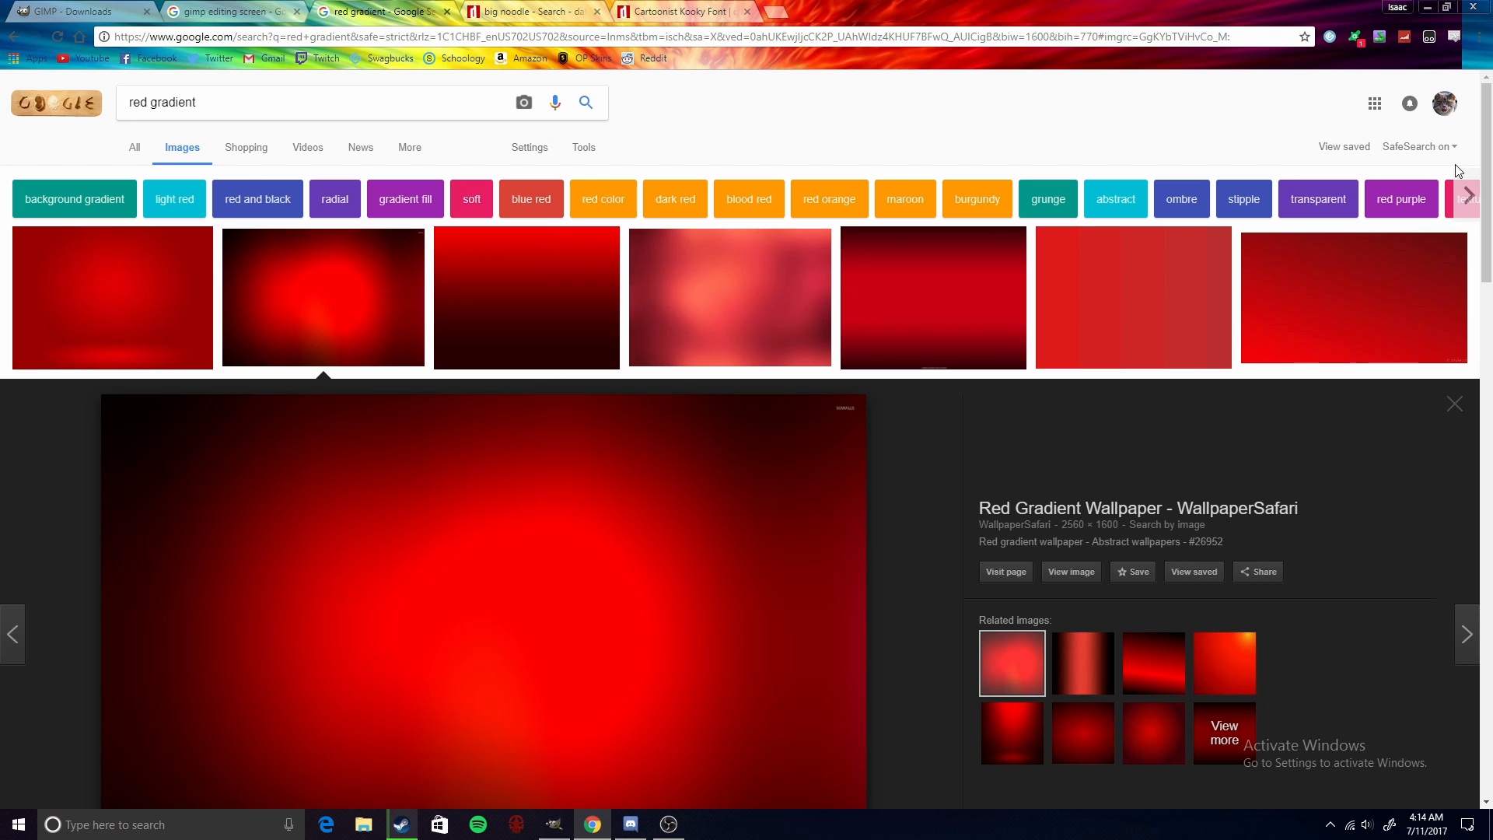
{"action": "left_click_drag", "start_coordinate": [1484, 192], "coordinate": [1483, 251]}
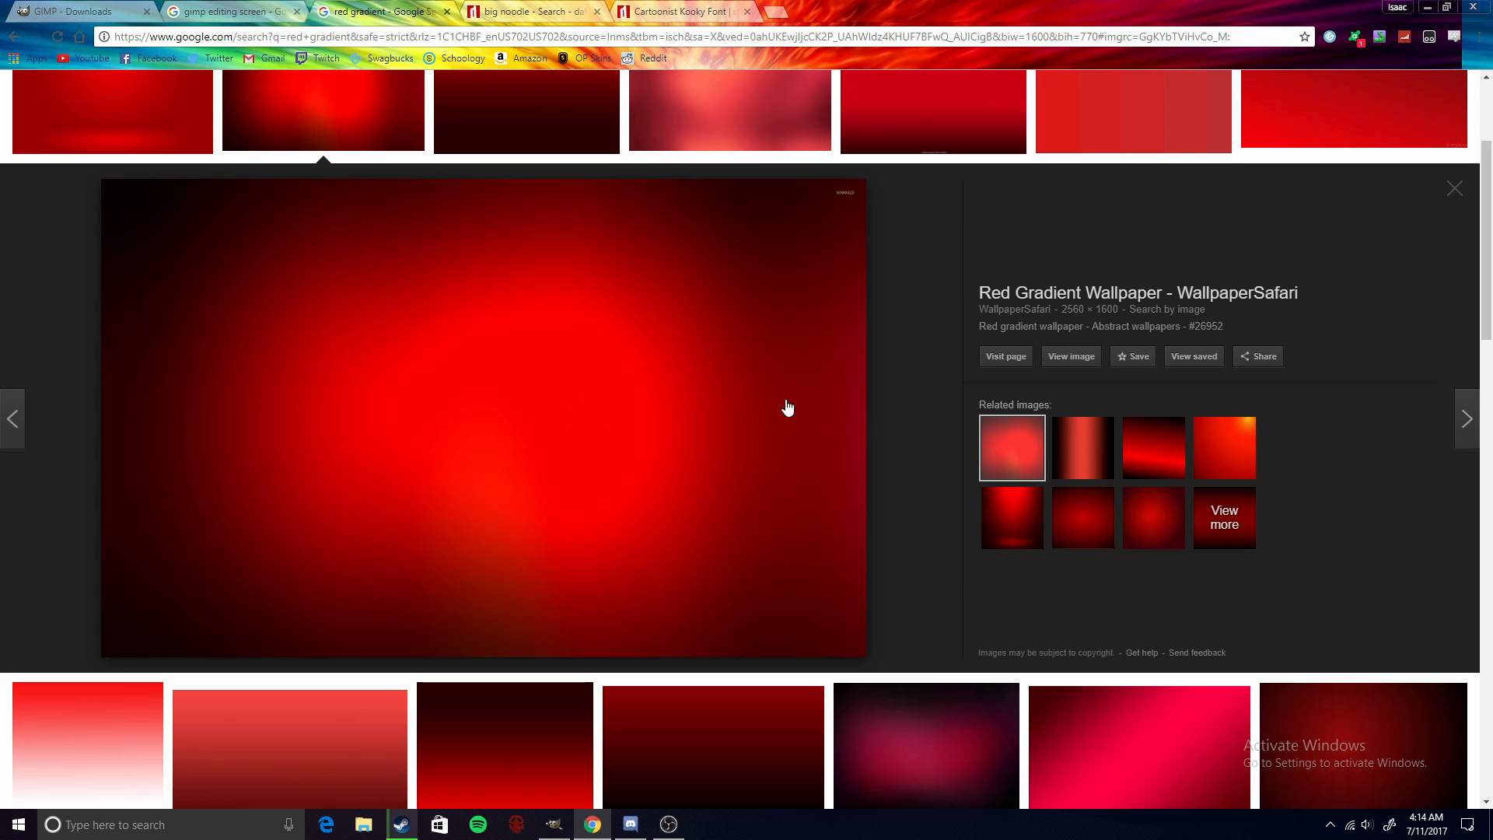
{"action": "scroll", "coordinate": [962, 304], "scroll_direction": "up", "scroll_amount": 3}
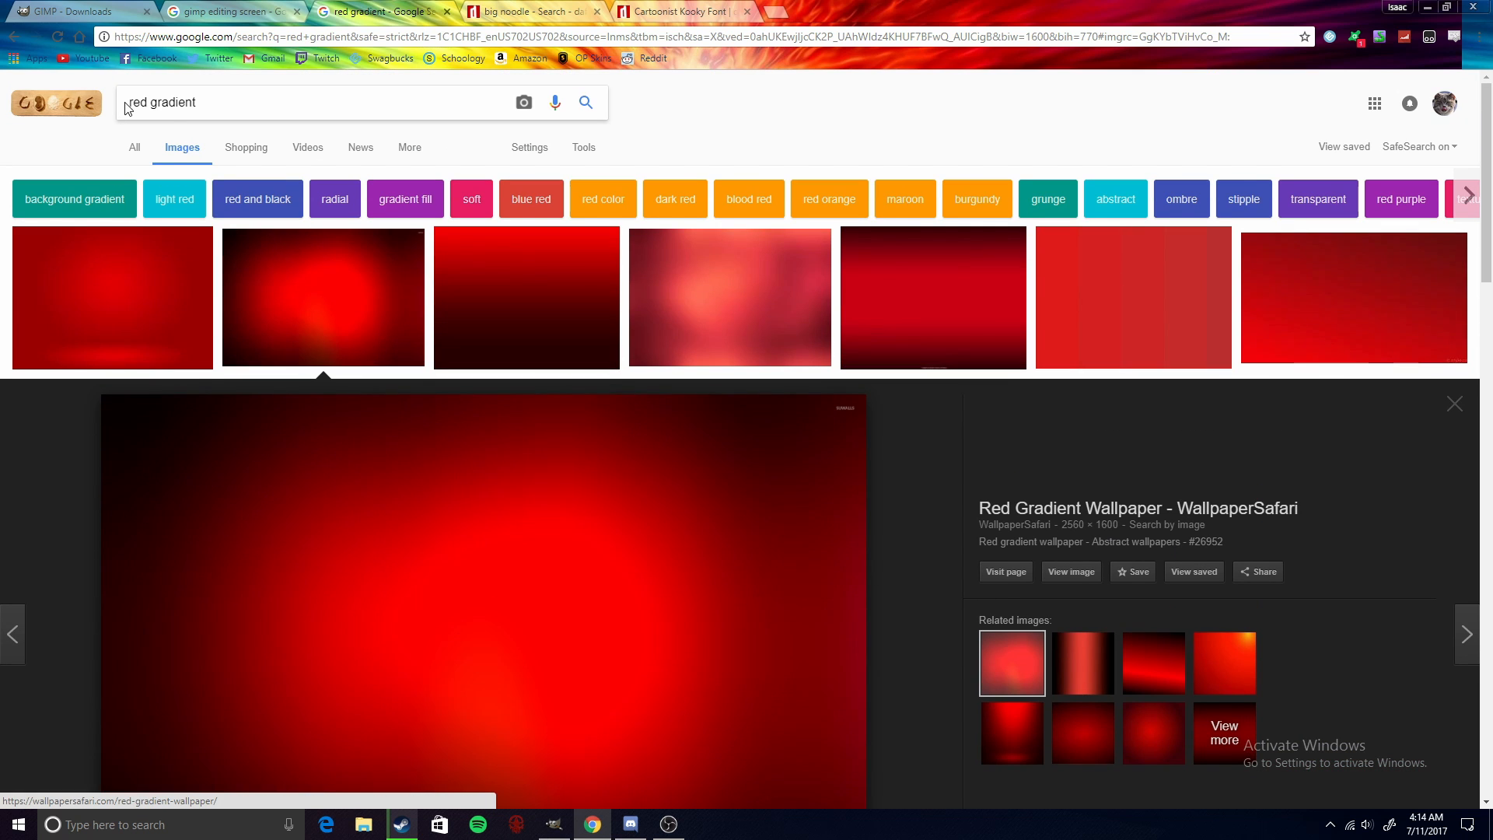
{"action": "scroll", "coordinate": [388, 498], "scroll_direction": "down", "scroll_amount": 8}
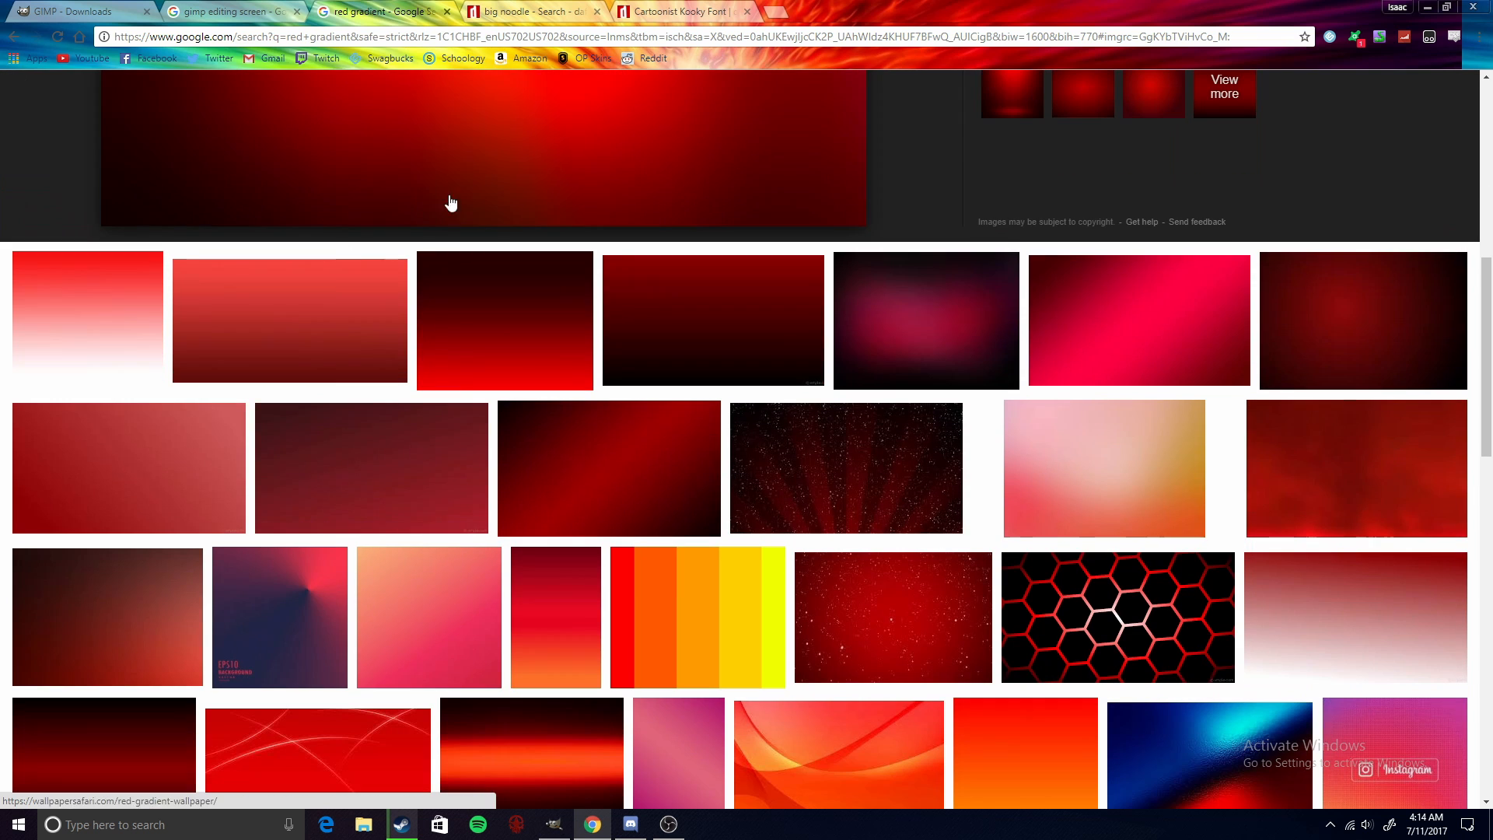
{"action": "left_click_drag", "start_coordinate": [1485, 334], "coordinate": [1480, 203]}
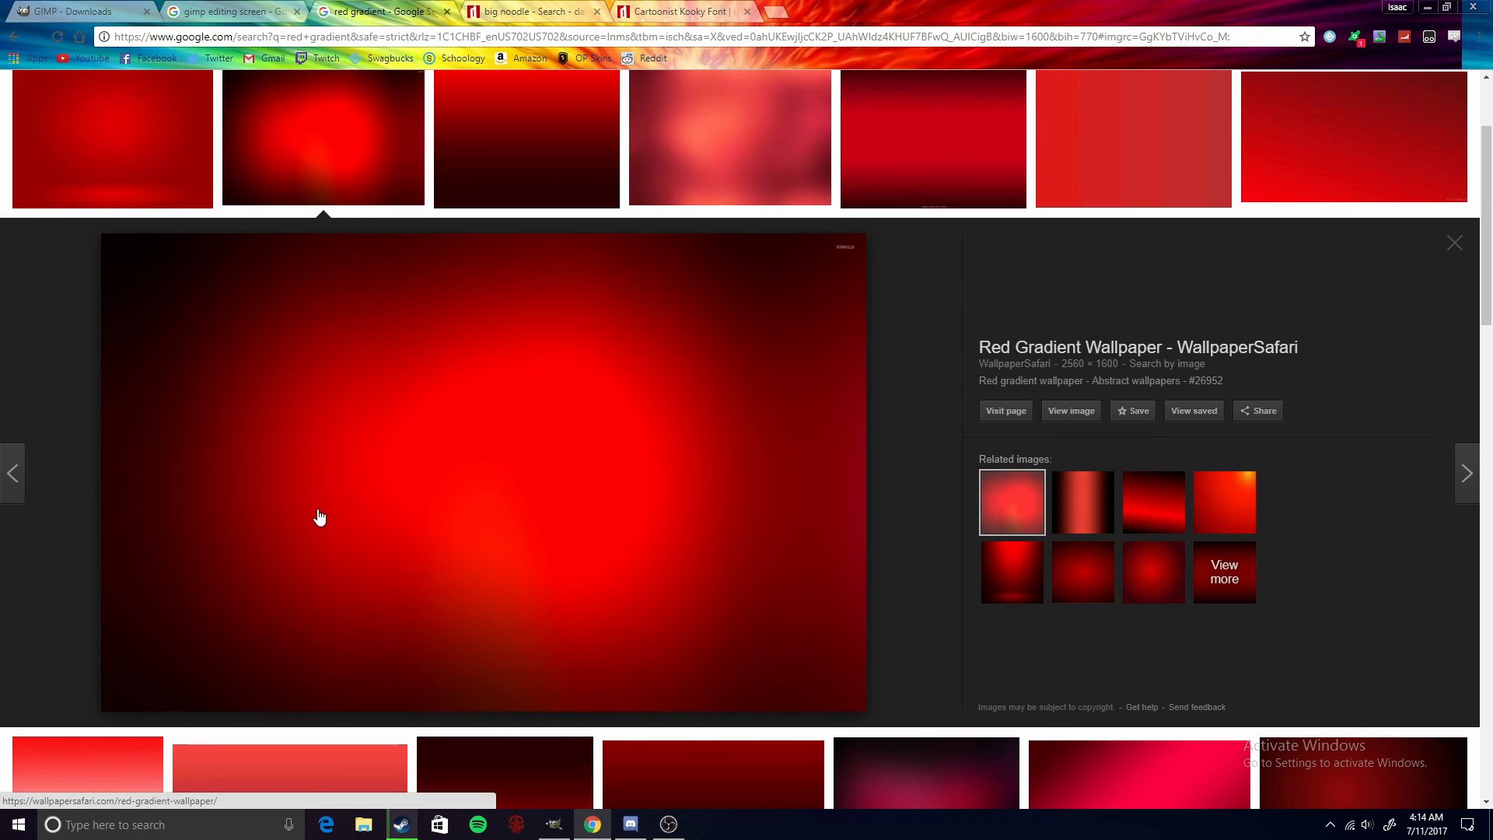
- Drag the red gradient wallpaper from the browser into the GIMP image as a new layer
{"action": "left_click_drag", "start_coordinate": [318, 517], "coordinate": [1250, 430]}
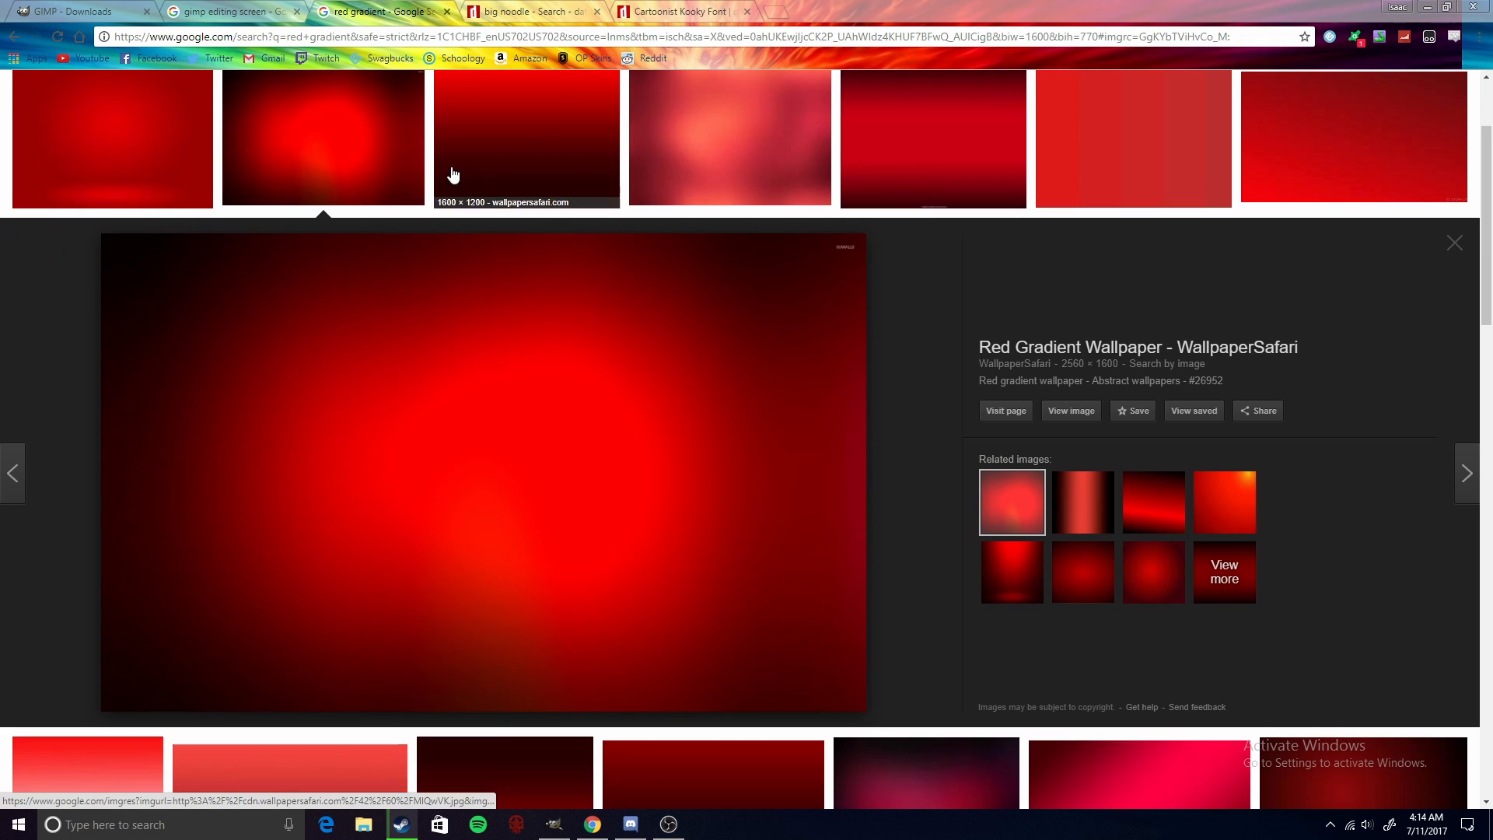
{"action": "left_click", "coordinate": [1427, 7]}
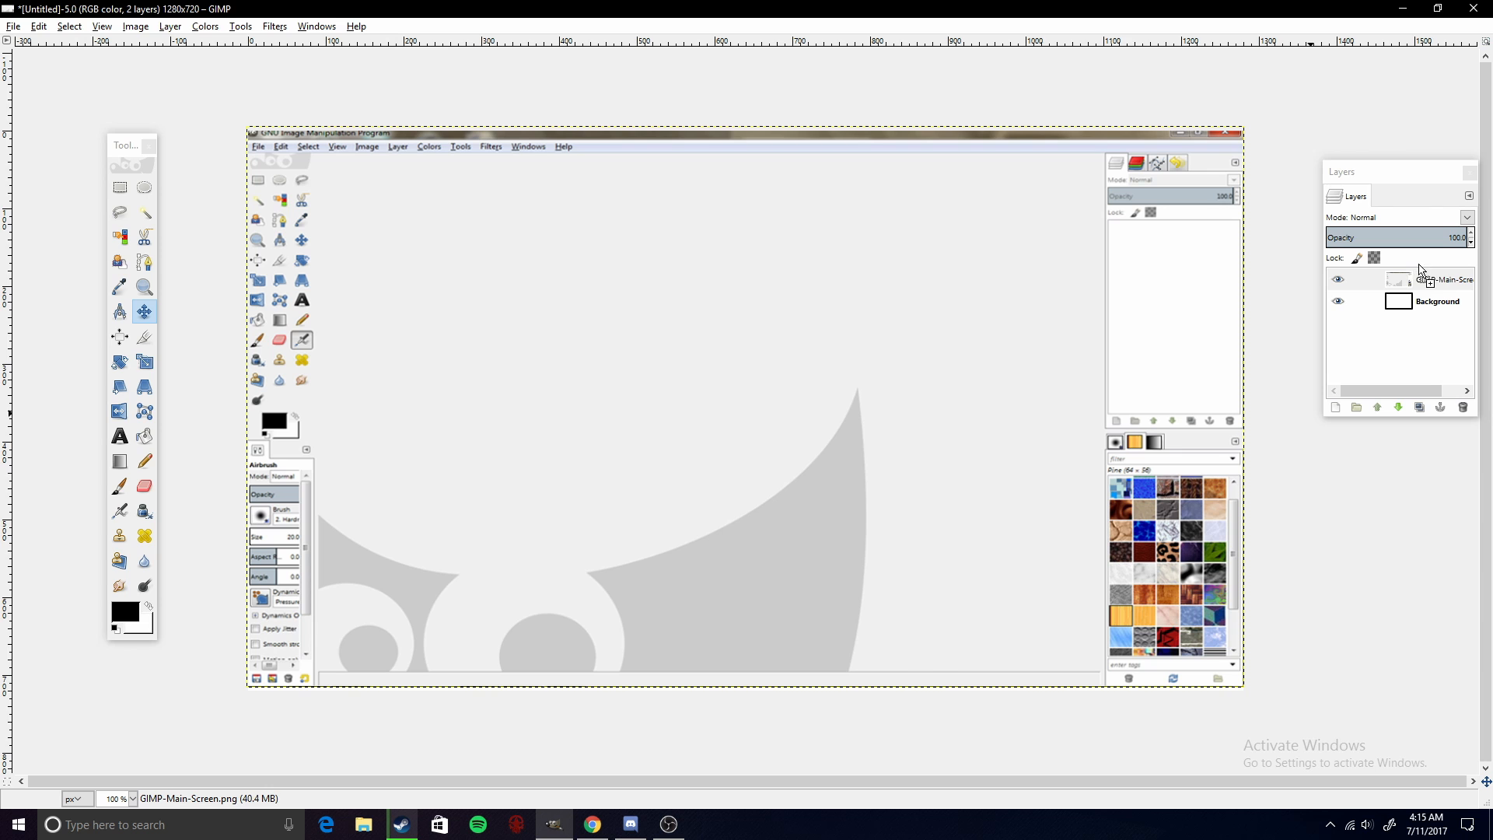
{"action": "left_click_drag", "start_coordinate": [1408, 275], "coordinate": [1408, 277]}
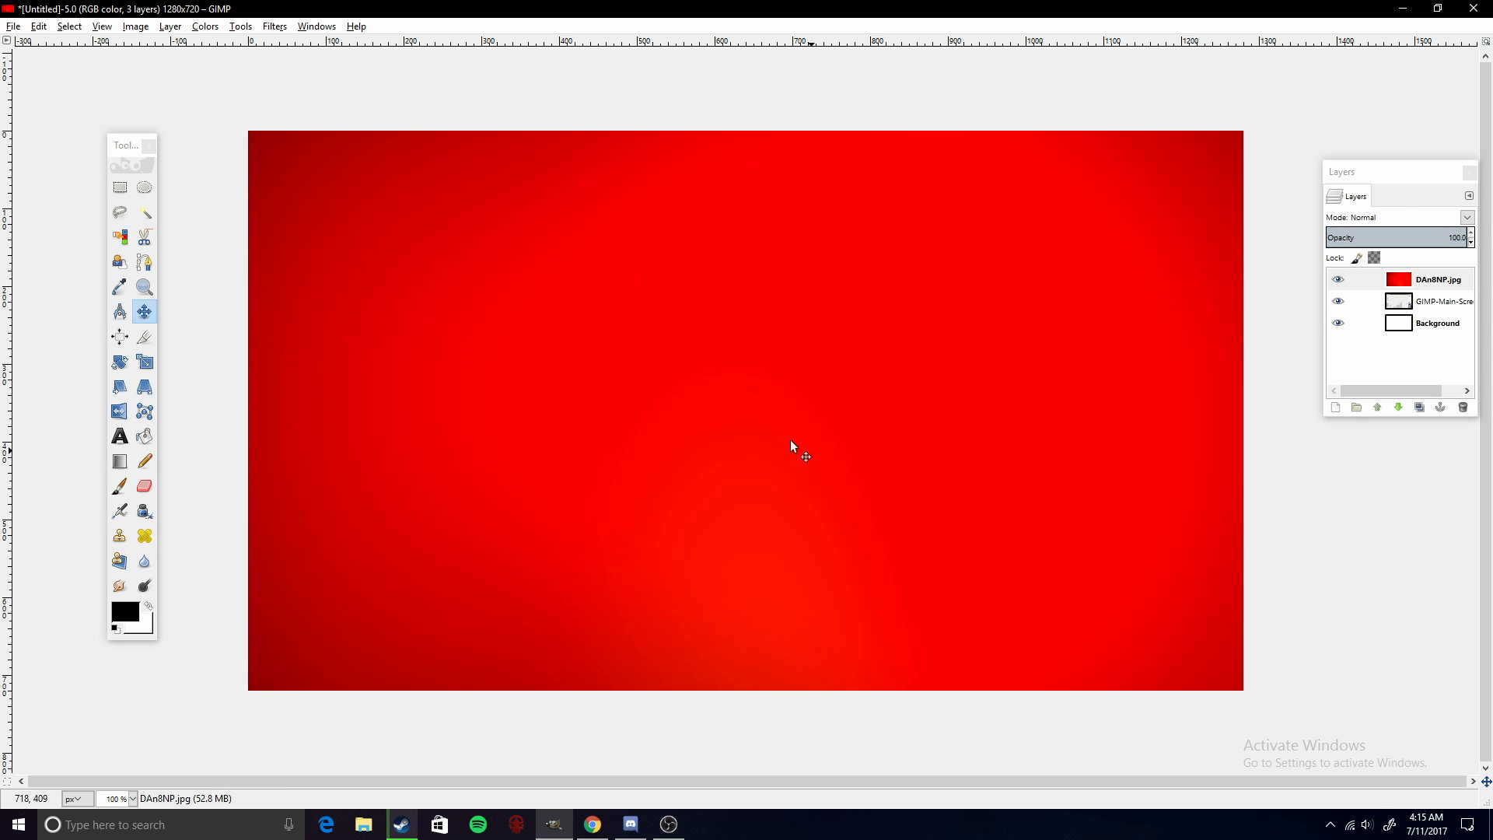
- Scale the red gradient layer down to 1748 × 1105 pixels
{"action": "left_click", "coordinate": [144, 362]}
{"action": "left_click", "coordinate": [562, 383]}
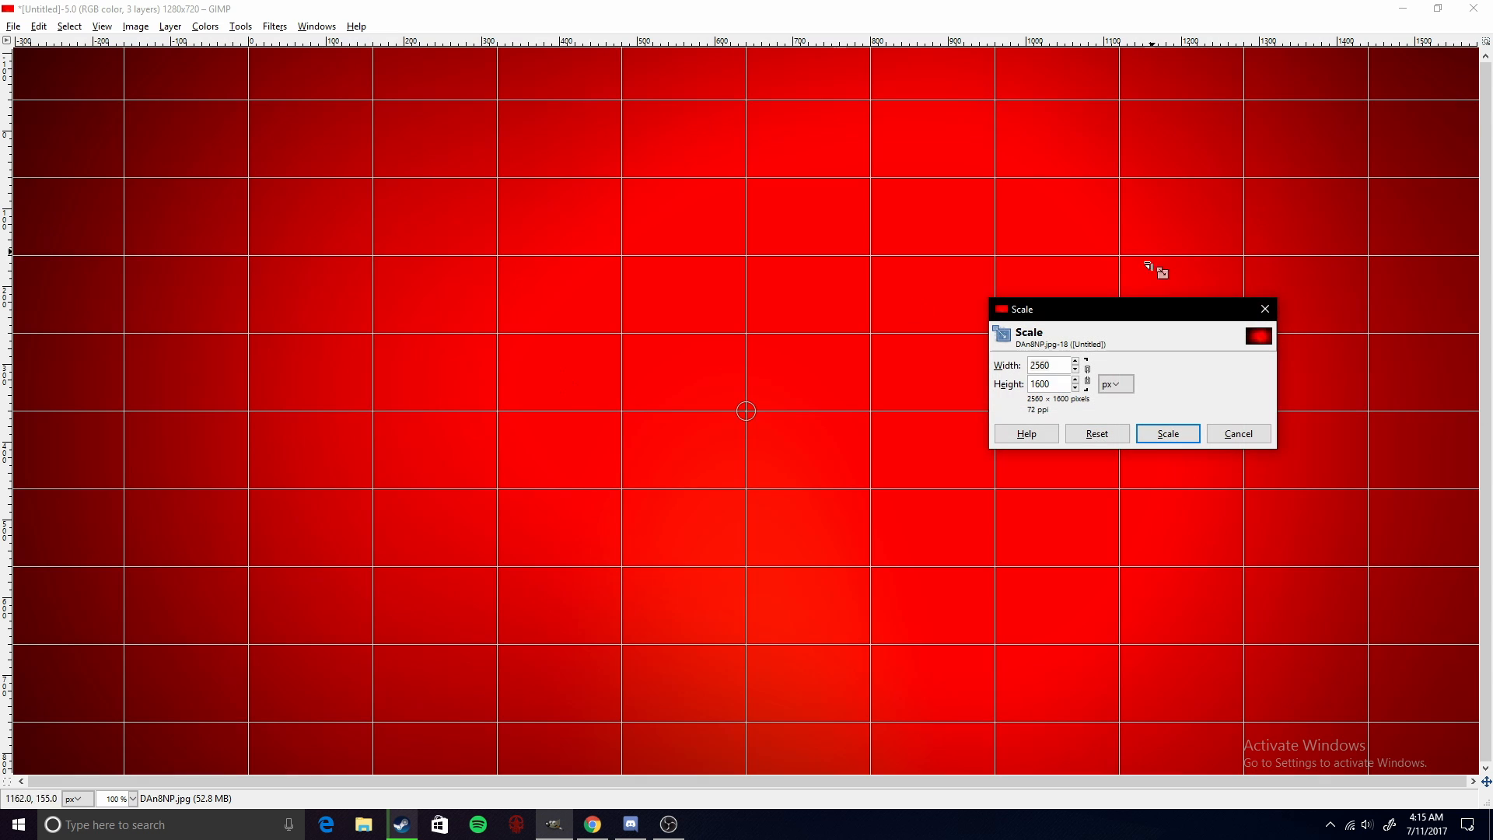
{"action": "left_click_drag", "start_coordinate": [752, 416], "coordinate": [304, 751]}
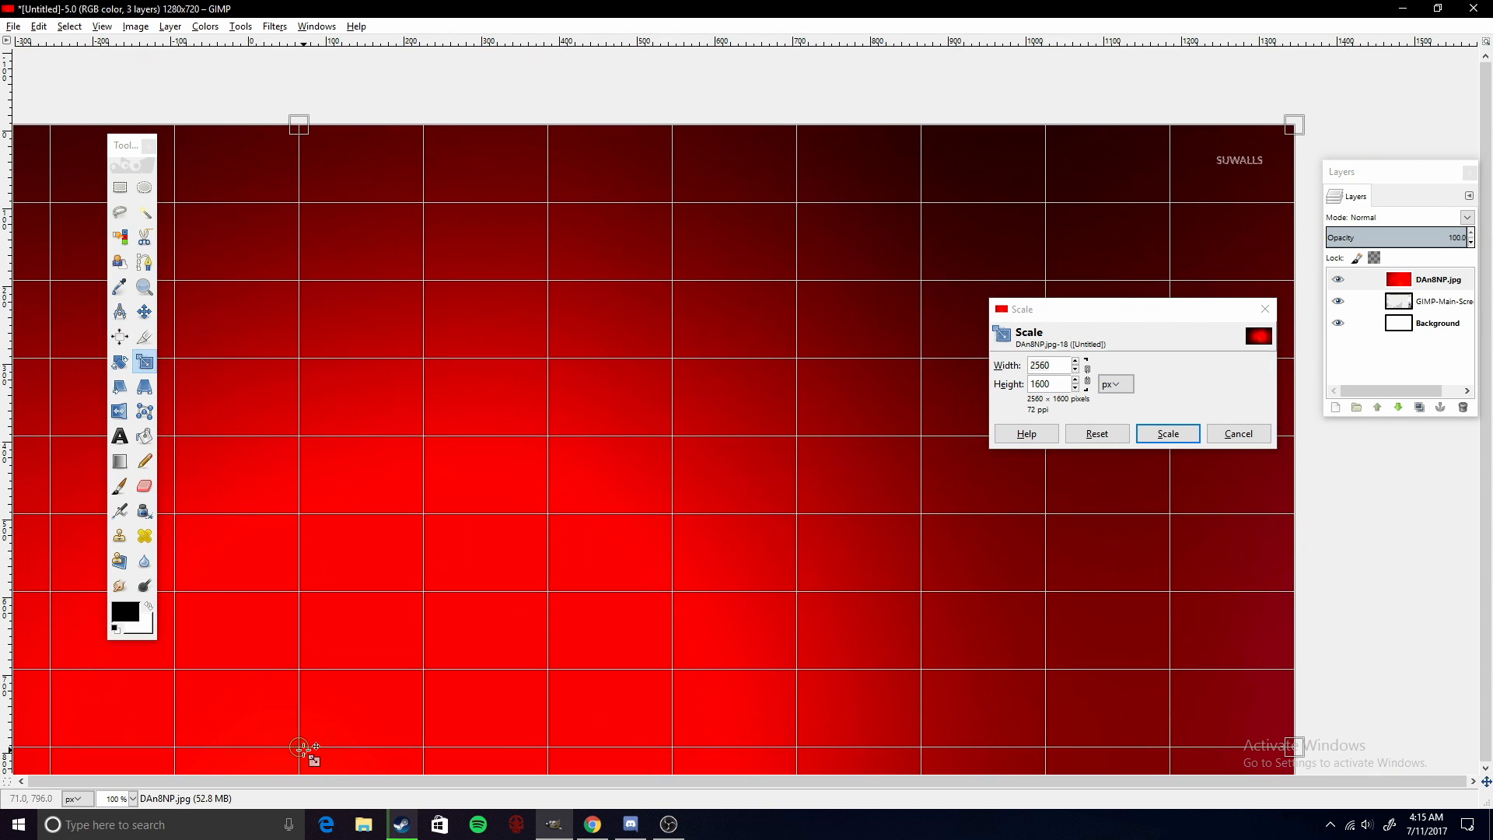
{"action": "left_click_drag", "start_coordinate": [1298, 127], "coordinate": [666, 512]}
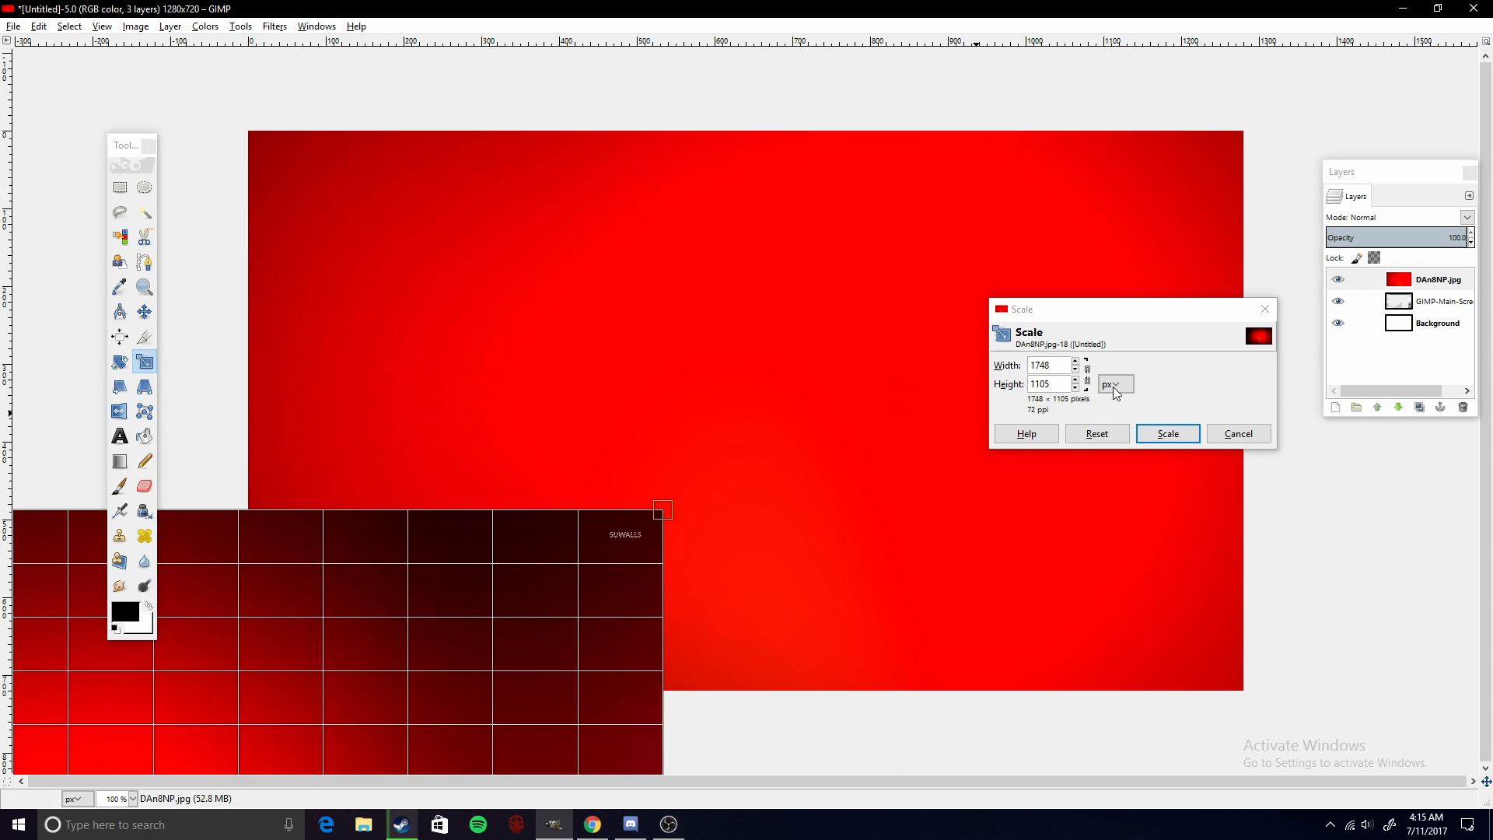
{"action": "left_click", "coordinate": [1168, 433]}
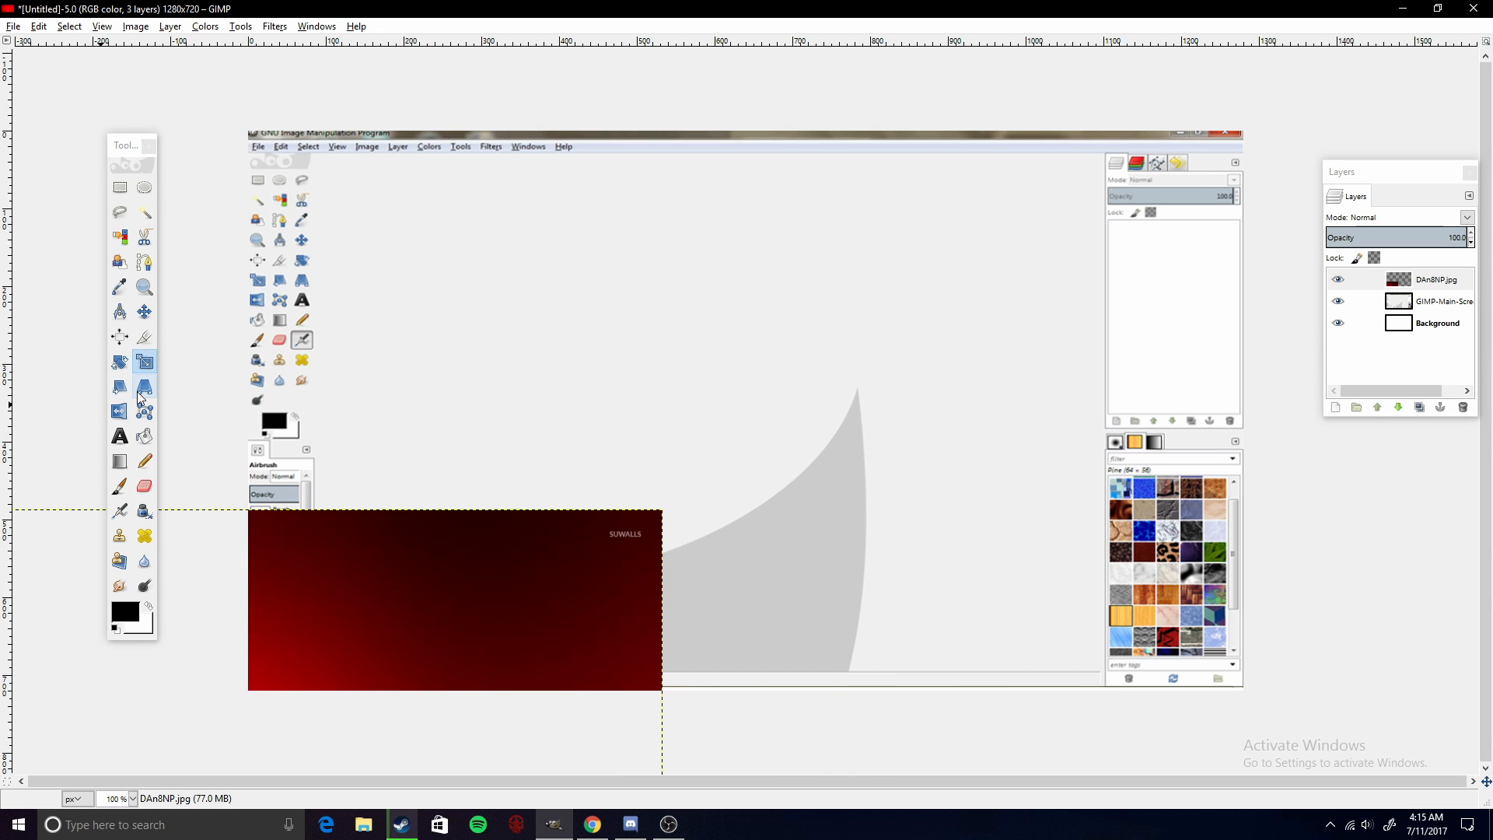
- Move the red gradient layer up and right so it covers the canvas
{"action": "left_click", "coordinate": [145, 312]}
{"action": "left_click_drag", "start_coordinate": [377, 610], "coordinate": [646, 476]}
{"action": "left_click_drag", "start_coordinate": [482, 543], "coordinate": [835, 339]}
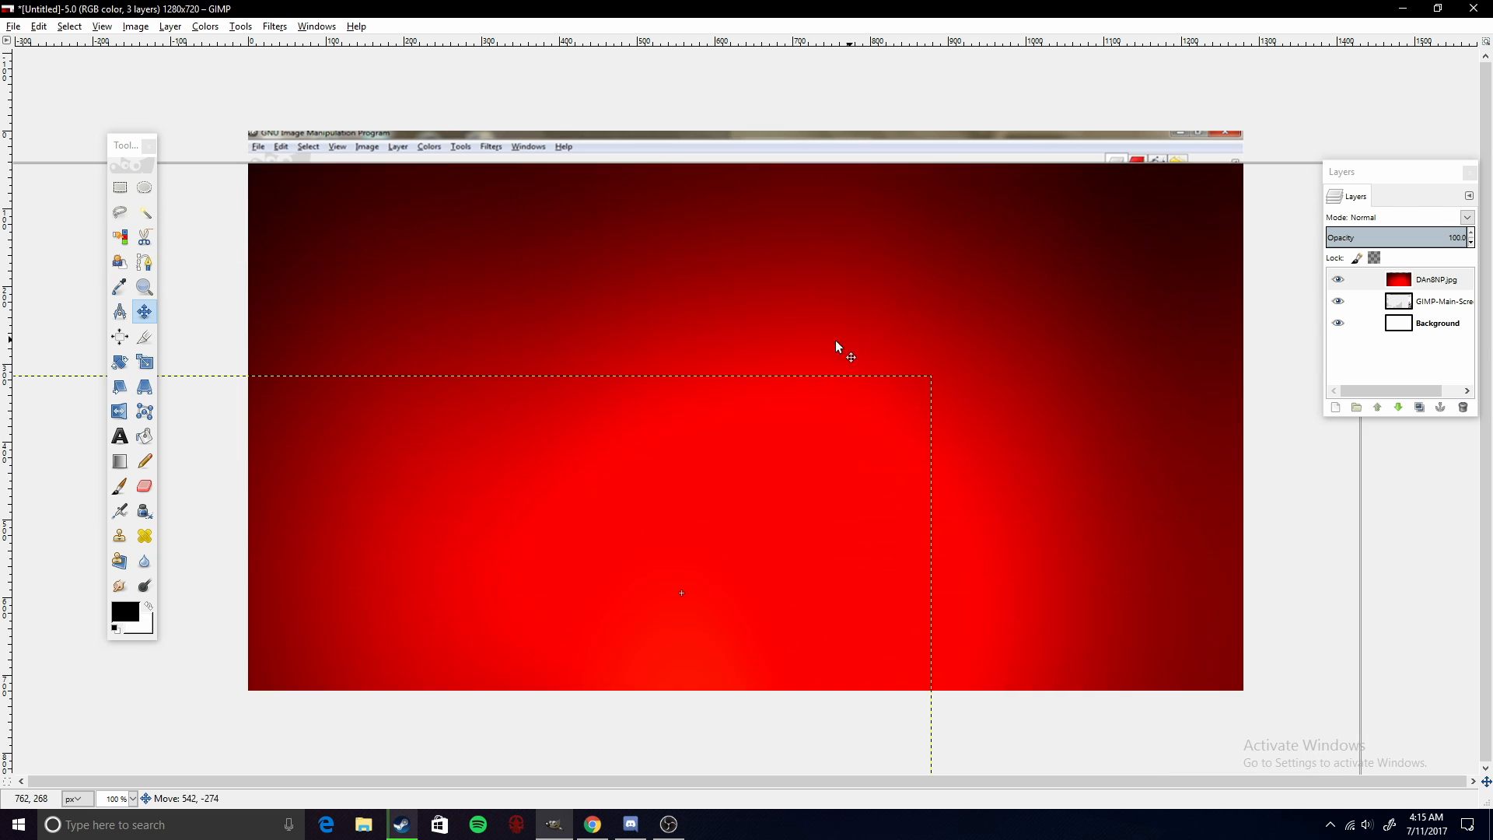
- Scale the red gradient layer down to 1223 × 802 pixels
{"action": "left_click", "coordinate": [144, 362]}
{"action": "left_click", "coordinate": [749, 336]}
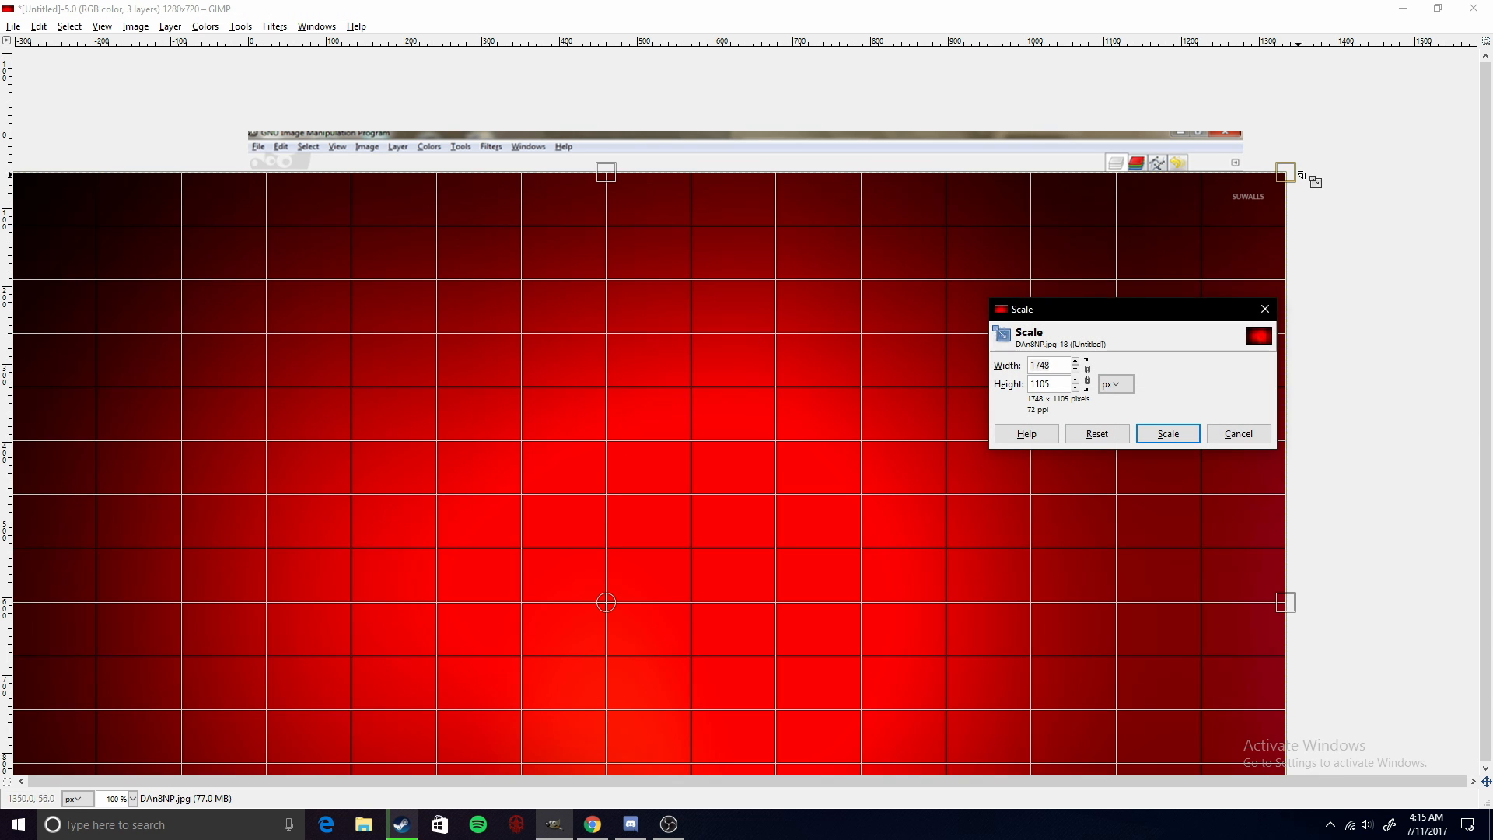
{"action": "left_click_drag", "start_coordinate": [1290, 173], "coordinate": [859, 407]}
{"action": "left_click", "coordinate": [1168, 434]}
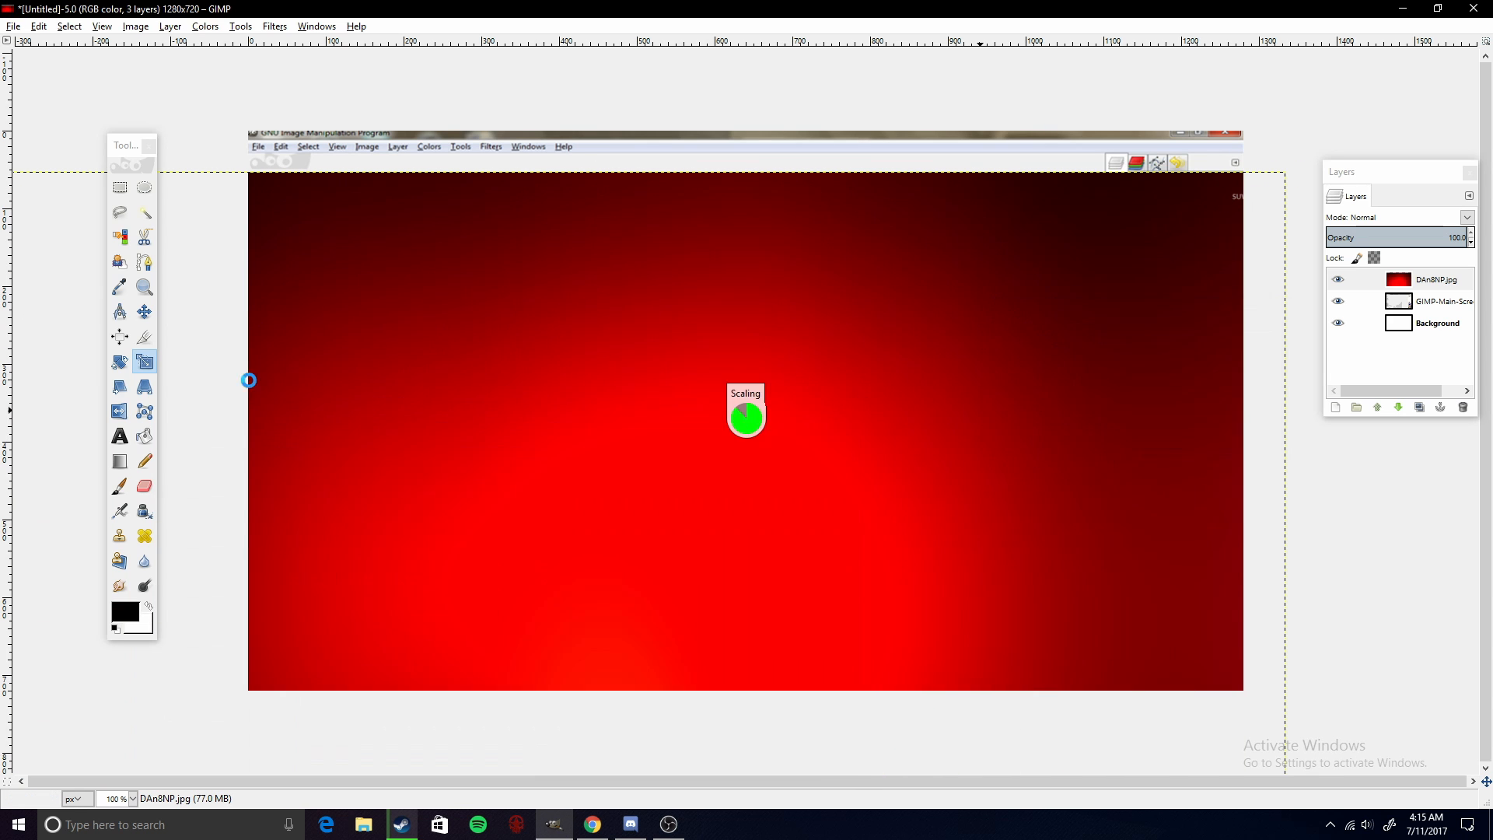
- Move the red gradient layer to the canvas's upper left and stretch it wider to cover the whole canvas
{"action": "left_click", "coordinate": [144, 312]}
{"action": "left_click_drag", "start_coordinate": [333, 533], "coordinate": [719, 303]}
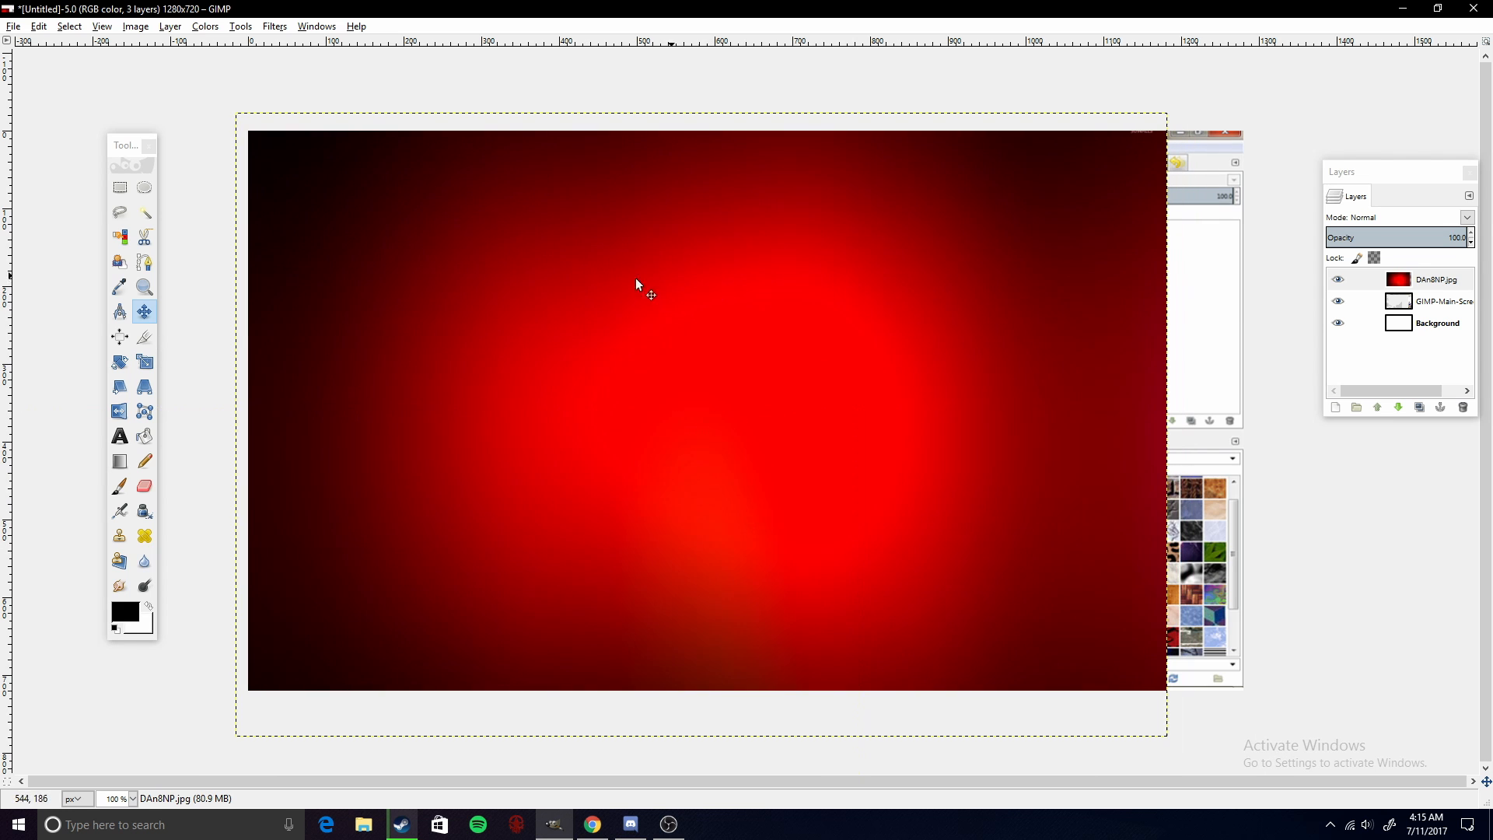
{"action": "left_click", "coordinate": [143, 361]}
{"action": "left_click", "coordinate": [533, 433]}
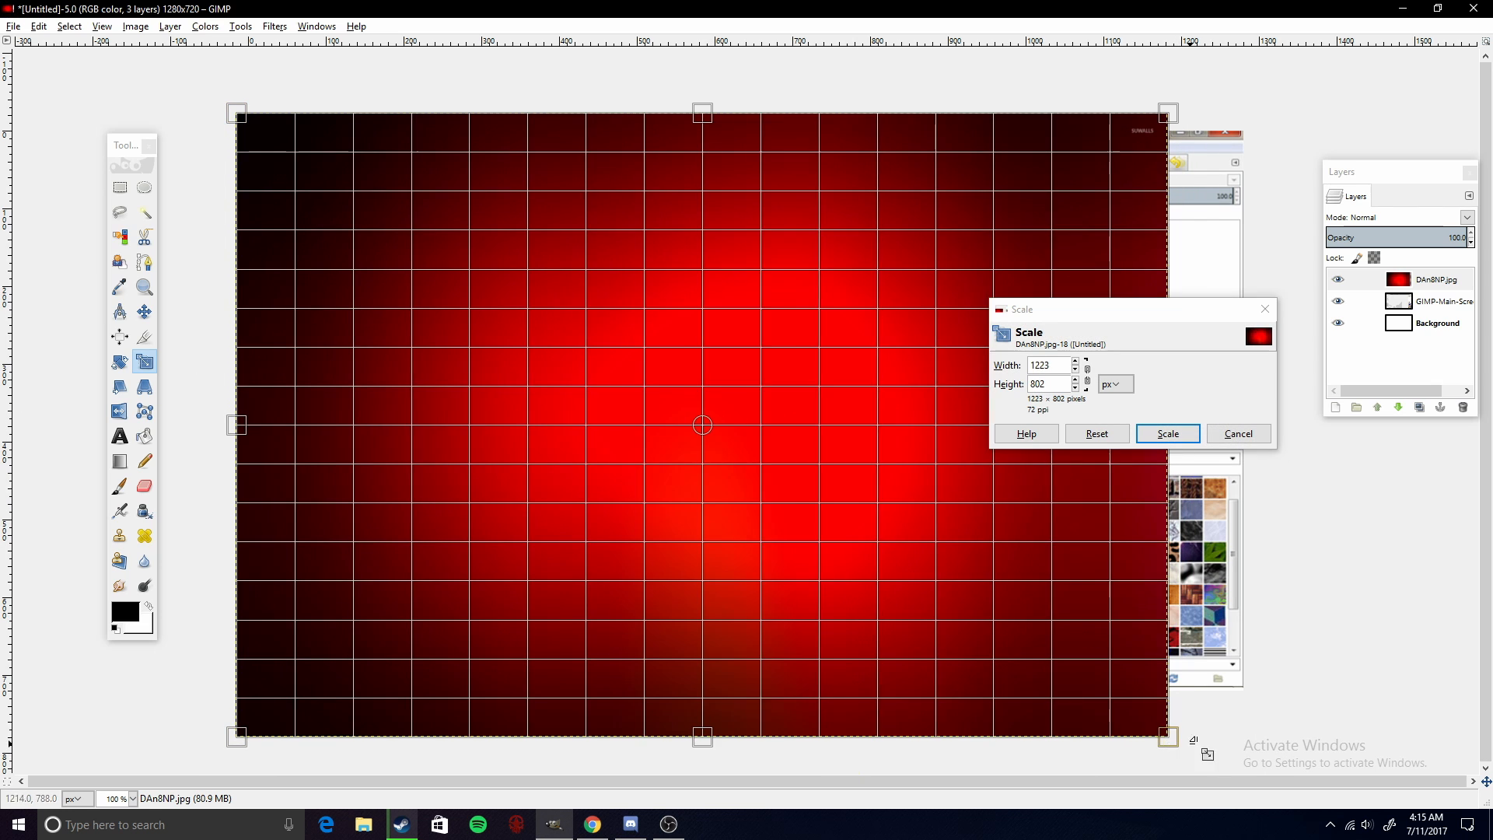
{"action": "left_click_drag", "start_coordinate": [1167, 736], "coordinate": [1299, 740]}
{"action": "left_click", "coordinate": [1167, 433]}
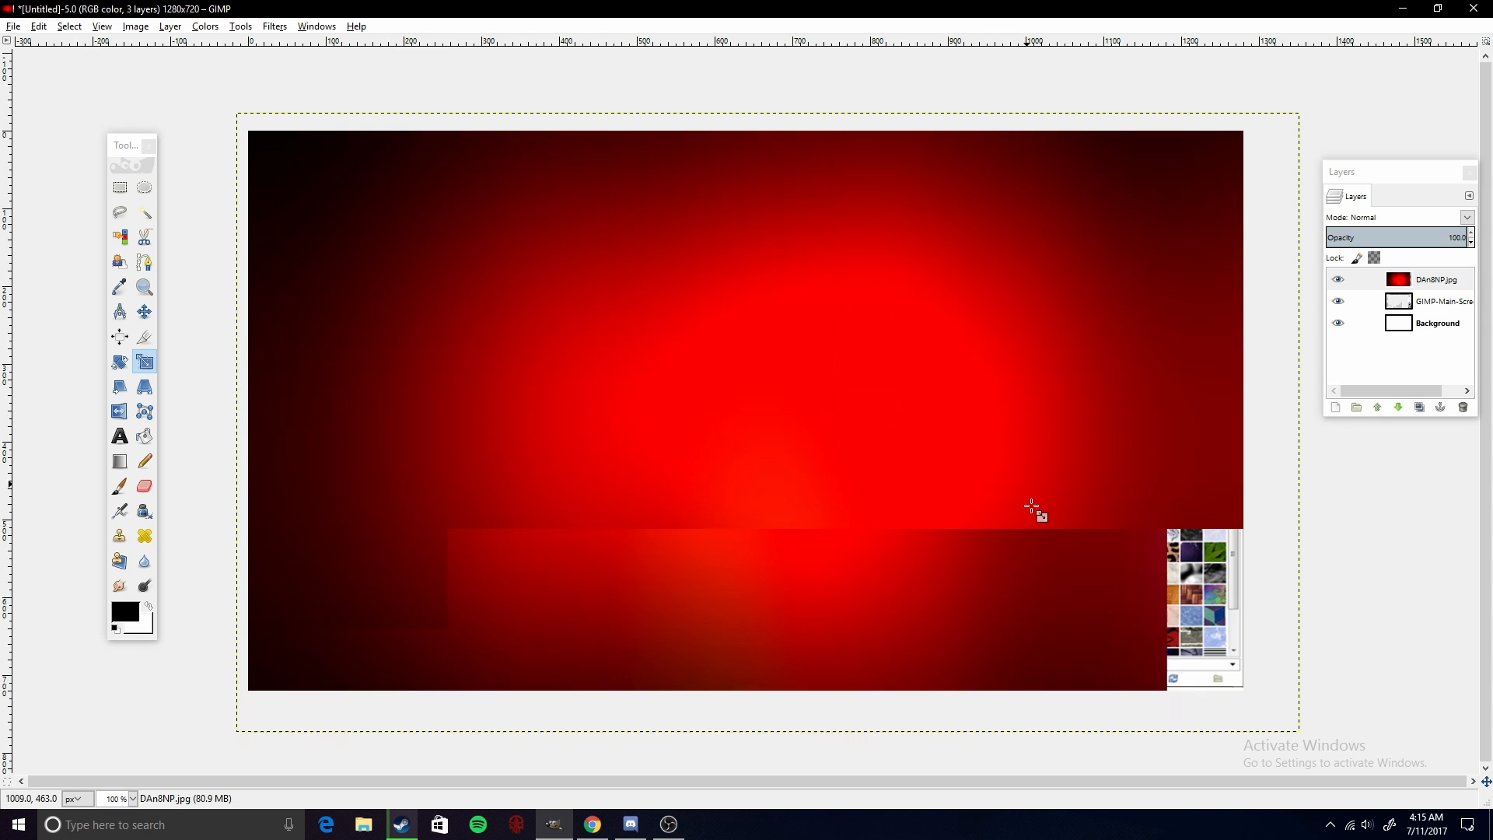
- Lower the red gradient layer's opacity to 81.2
{"action": "left_click", "coordinate": [144, 313]}
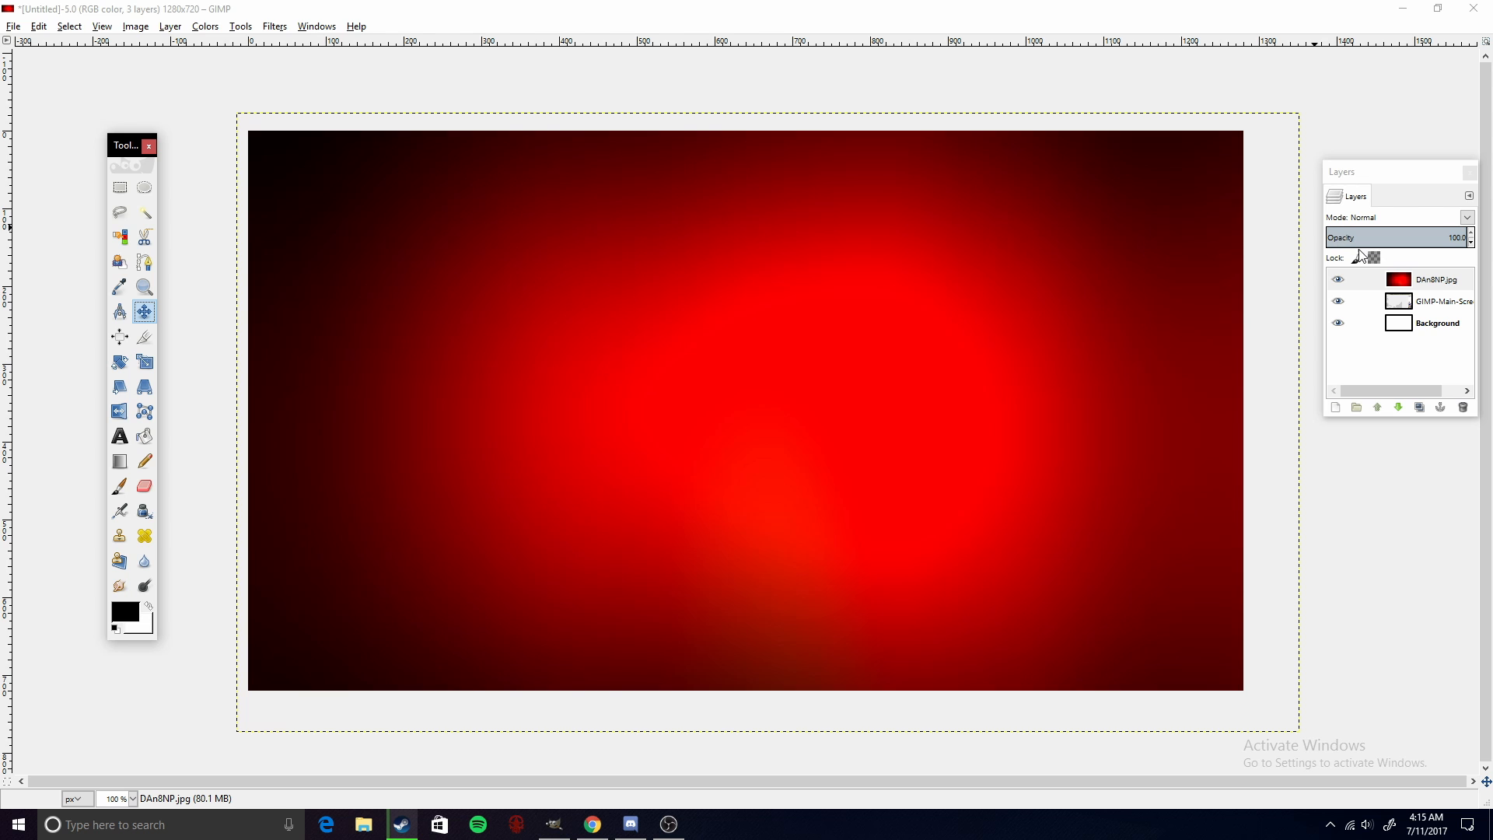
{"action": "left_click_drag", "start_coordinate": [1458, 239], "coordinate": [1174, 454]}
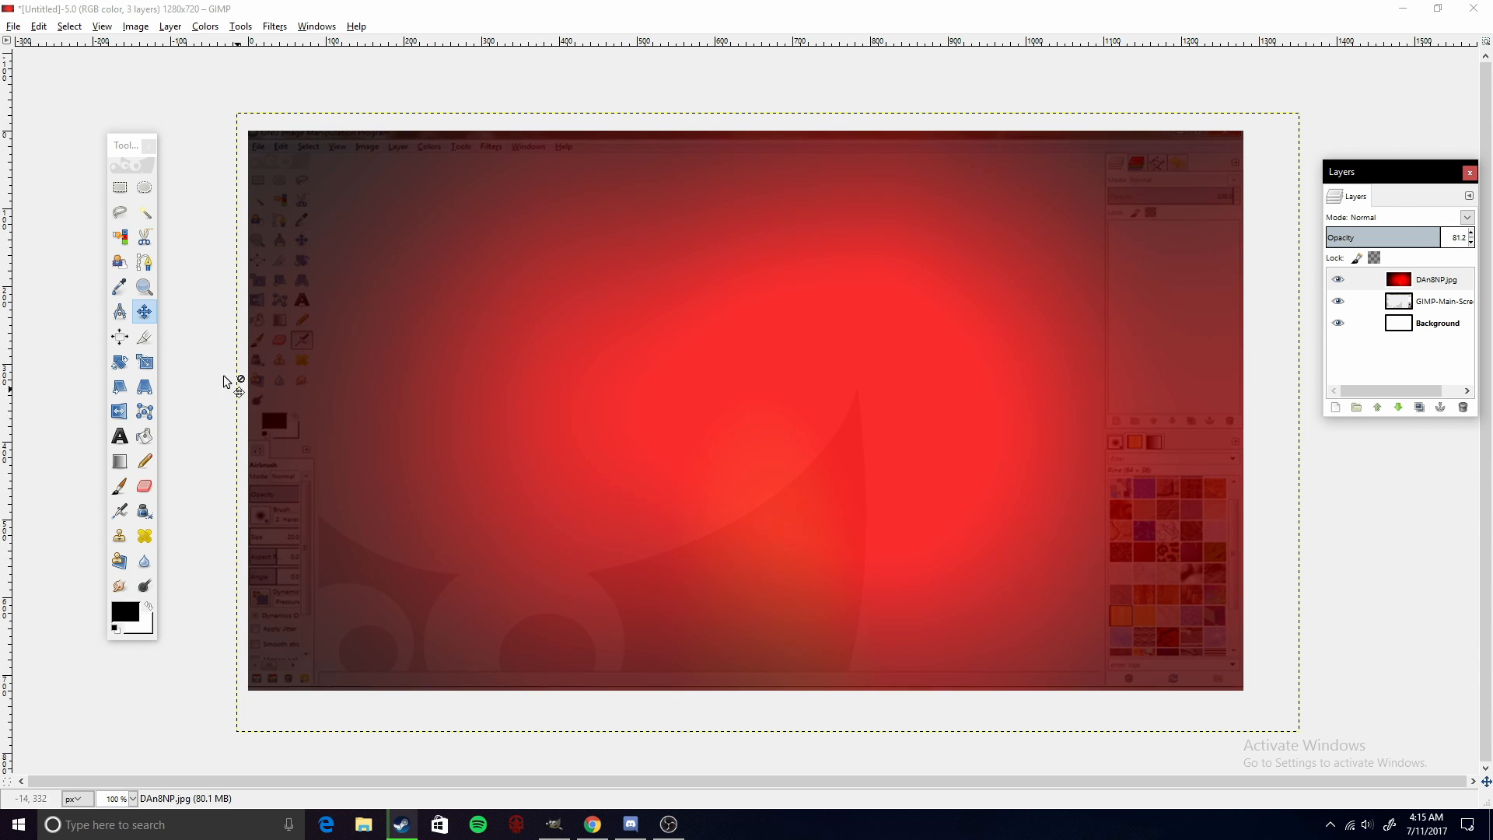
- Nudge the red gradient layer slightly left and down on the canvas
{"action": "mouse_move", "coordinate": [591, 383]}
{"action": "left_mouse_down"}
{"action": "mouse_move", "coordinate": [583, 404]}
{"action": "mouse_move", "coordinate": [566, 394]}
{"action": "left_mouse_up"}
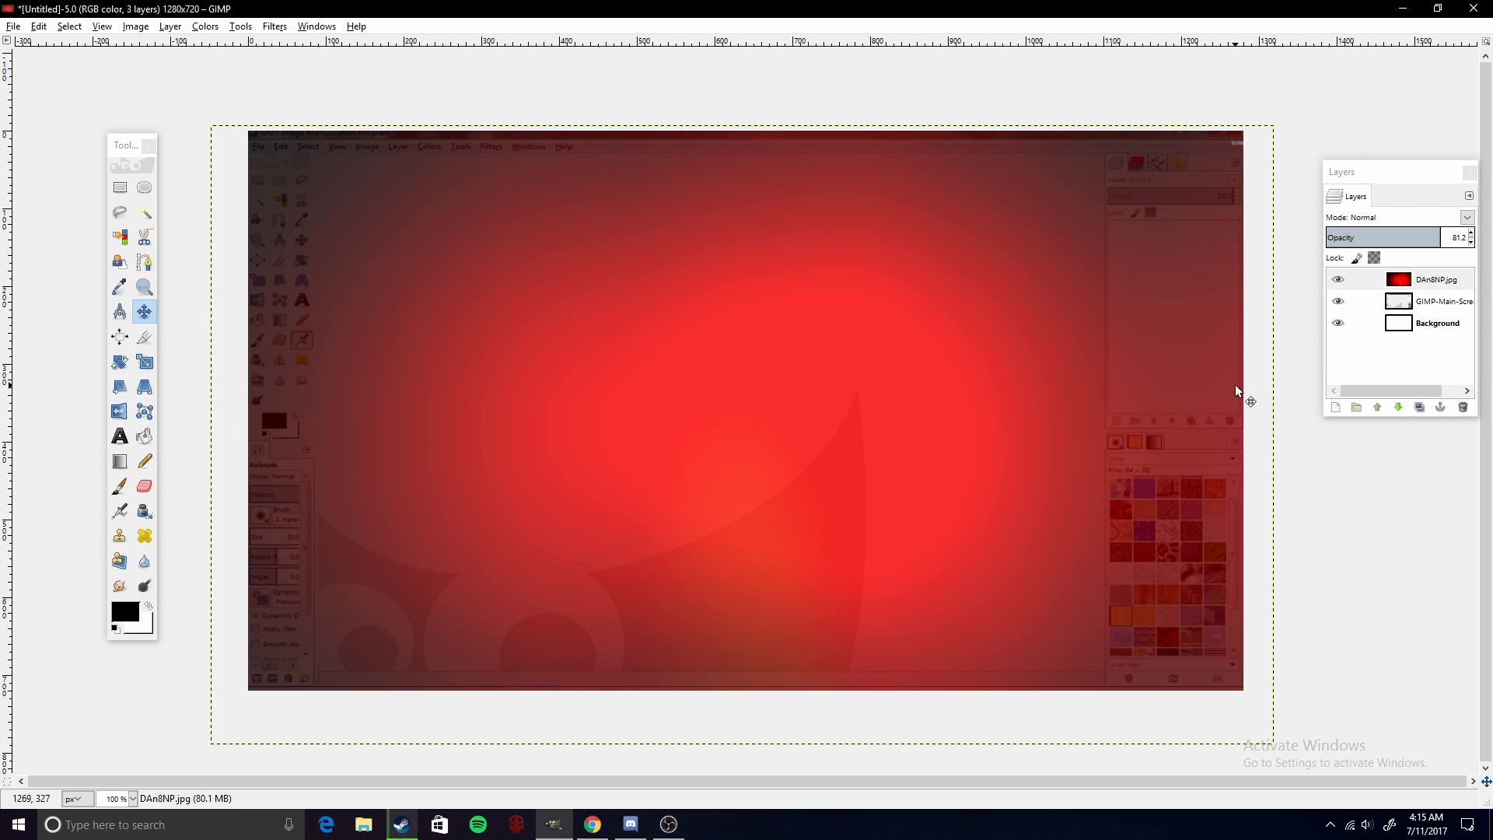
- Scale the red gradient layer to 1497 × 888 pixels by stretching its lower-left corner outward
{"action": "left_click", "coordinate": [144, 361]}
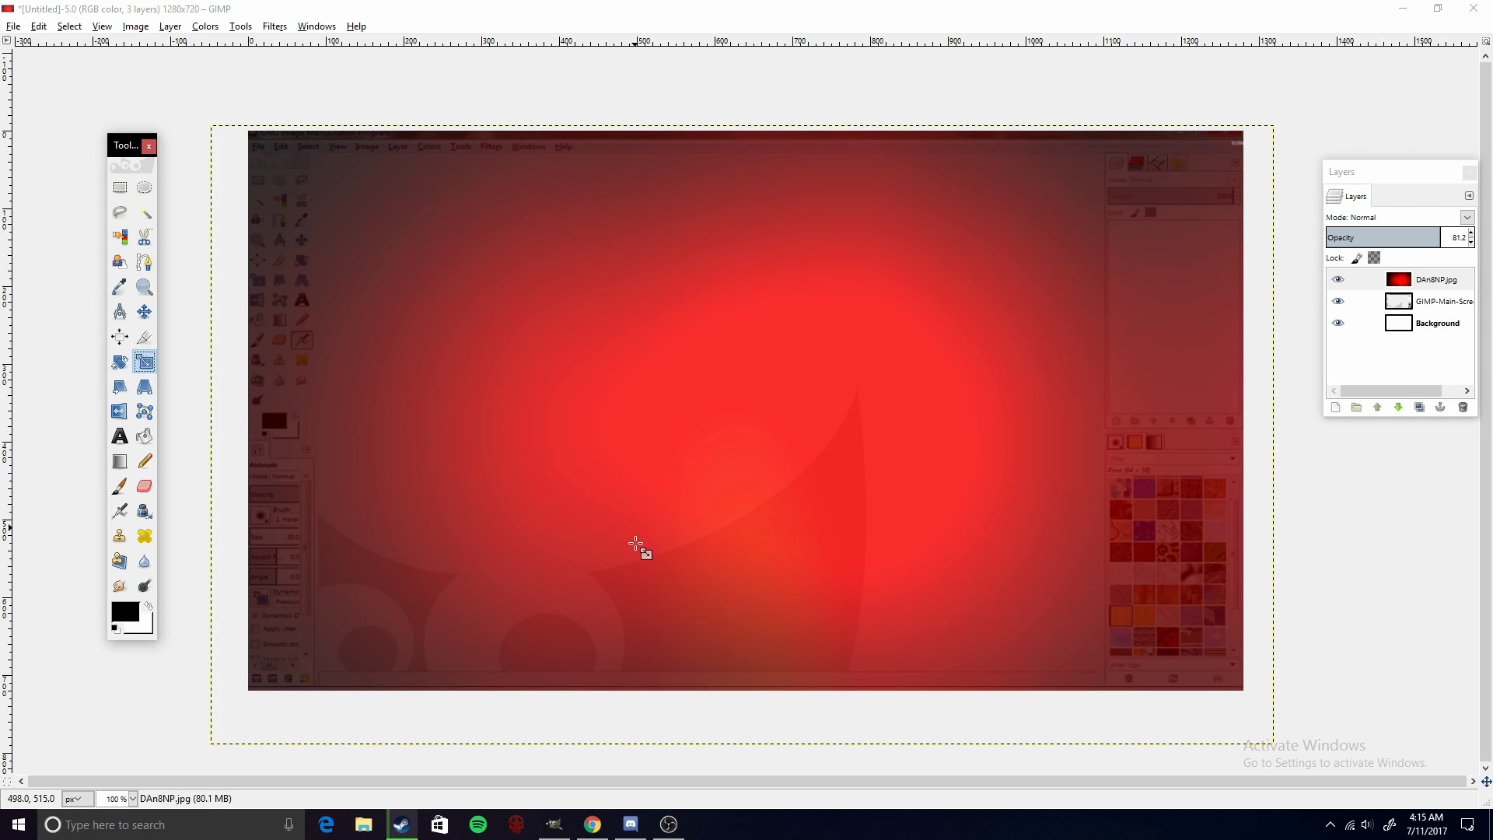
{"action": "key", "text": "Tab"}
{"action": "left_click", "coordinate": [708, 442]}
{"action": "left_click_drag", "start_coordinate": [212, 747], "coordinate": [112, 819]}
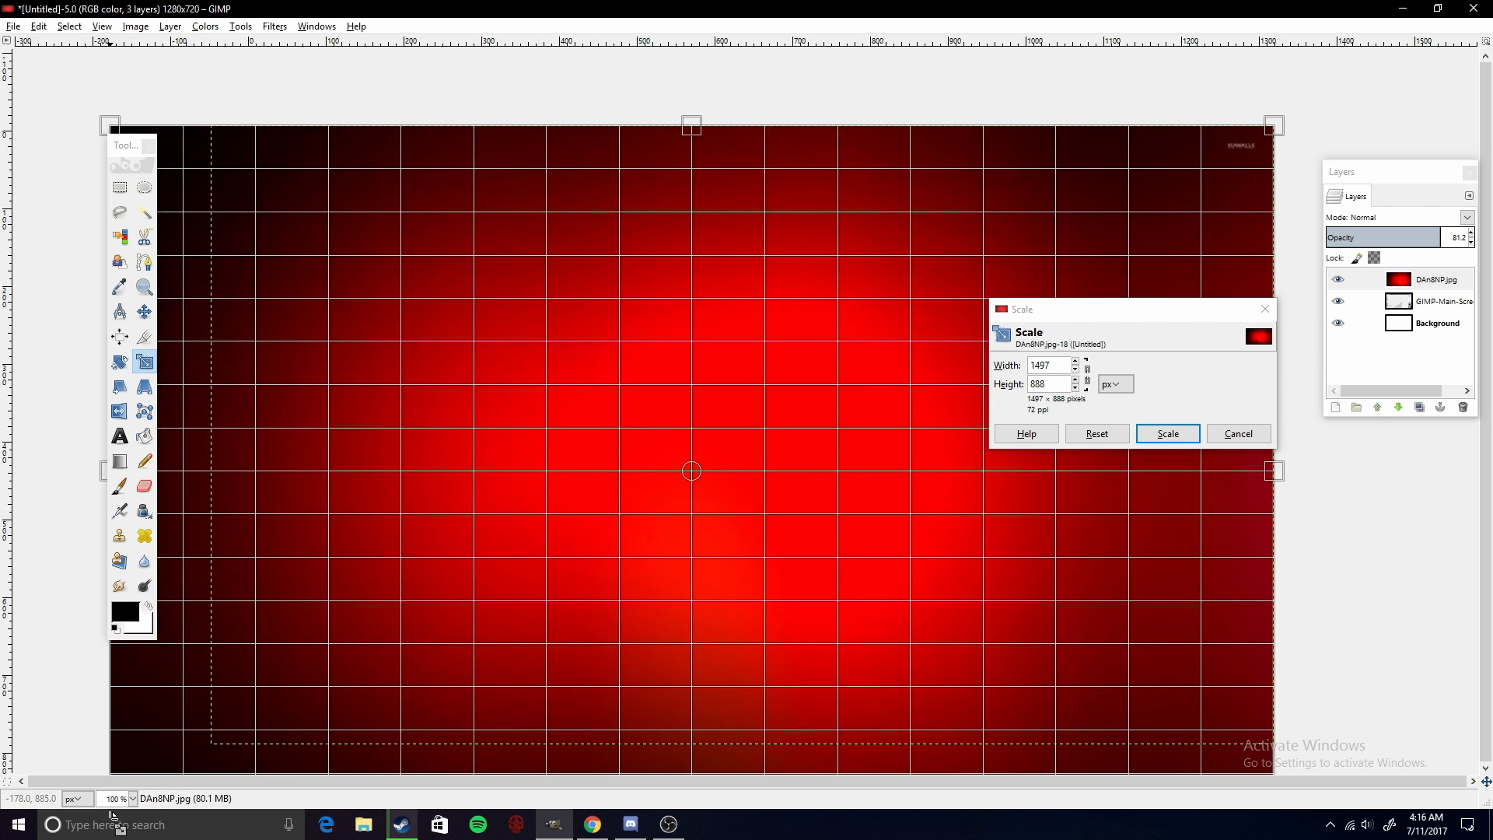
{"action": "left_click", "coordinate": [1156, 433]}
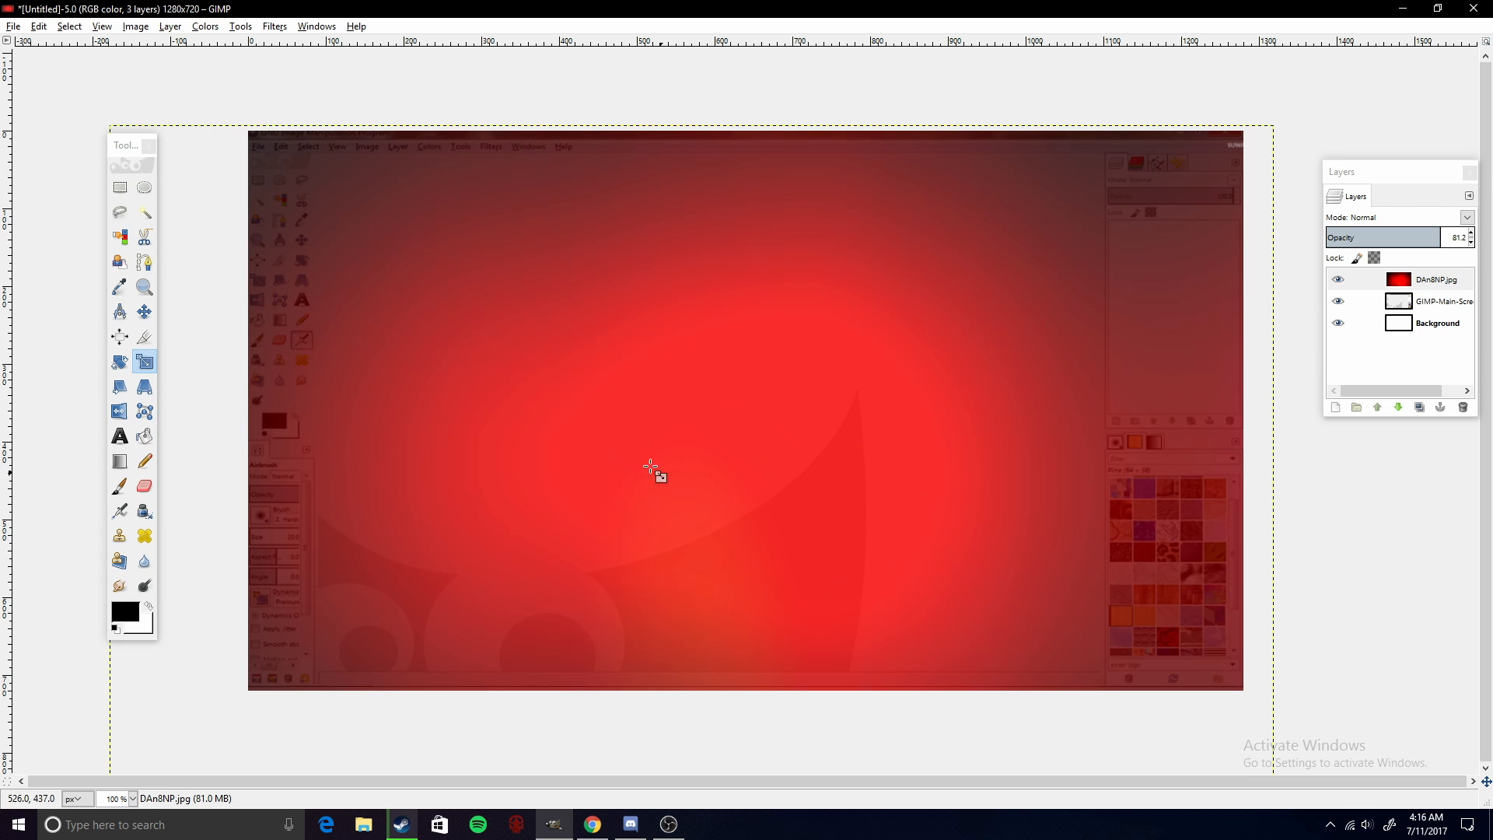
- Create a text box near the canvas's upper left and enter the title text "HOW TO MAKE A"
{"action": "left_click", "coordinate": [142, 319]}
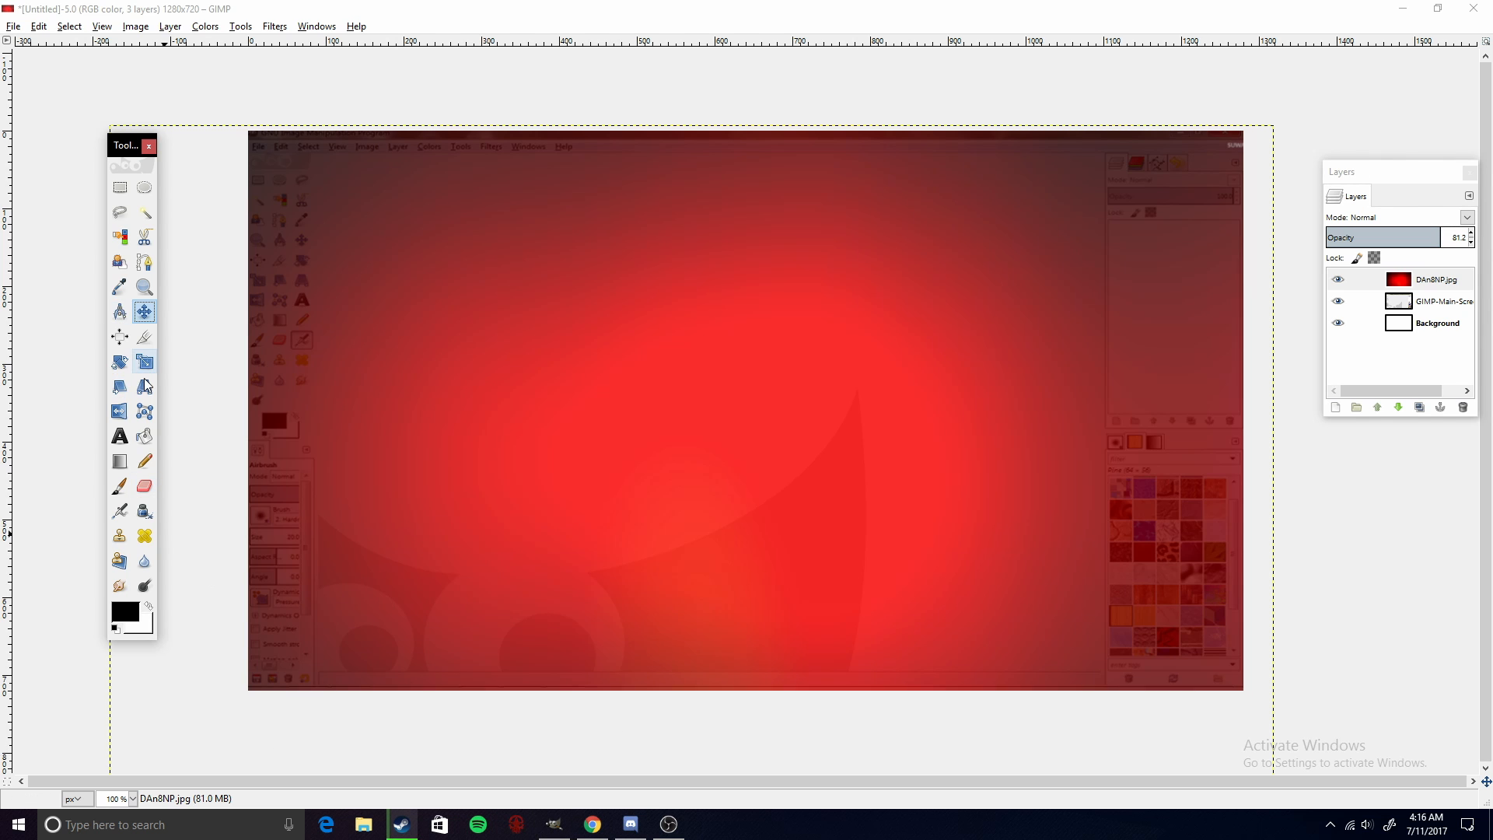
{"action": "left_click", "coordinate": [111, 438]}
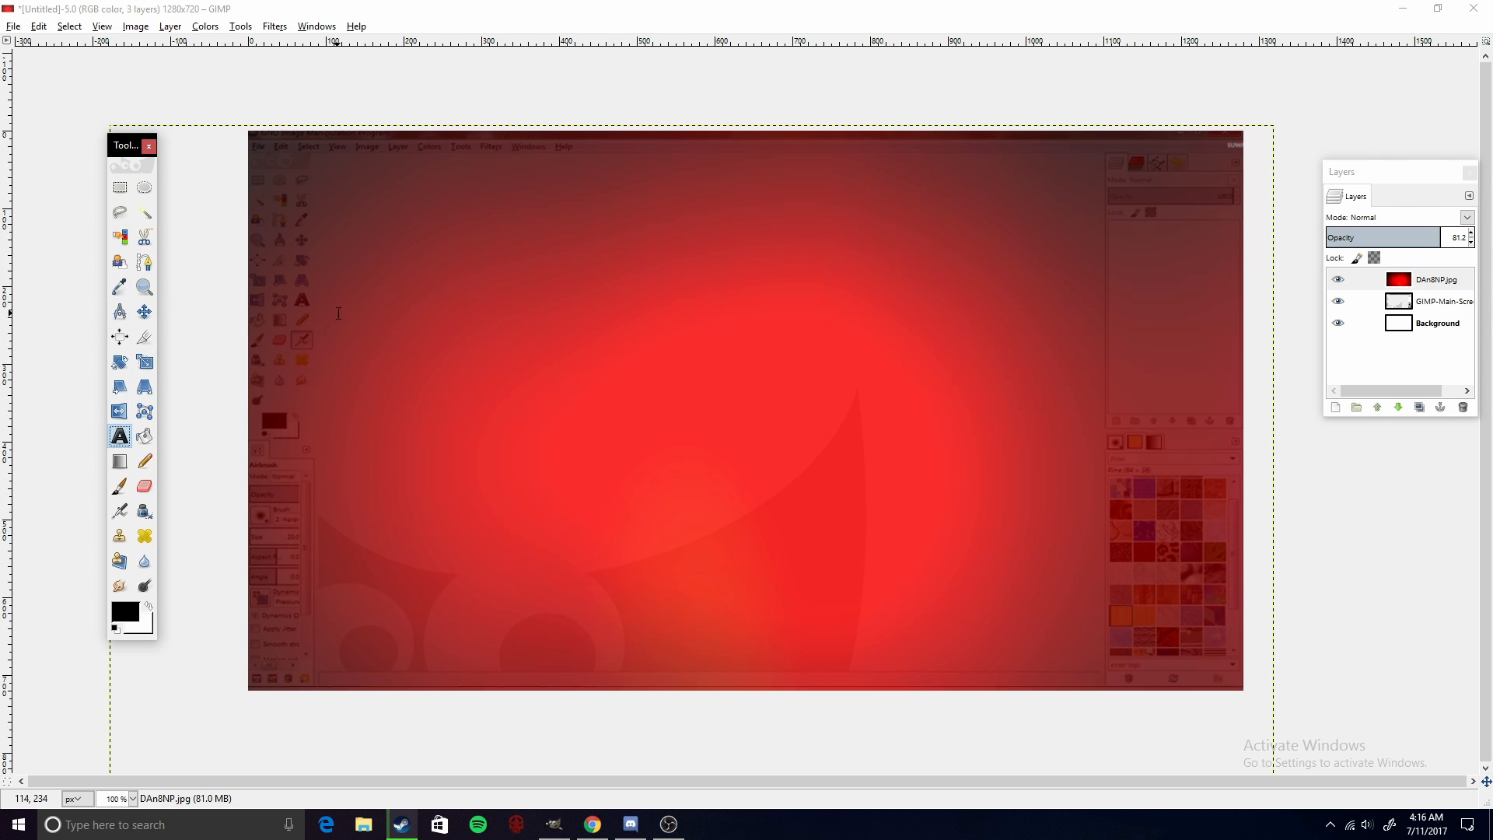
{"action": "left_click", "coordinate": [405, 267]}
{"action": "left_click_drag", "start_coordinate": [397, 262], "coordinate": [743, 304]}
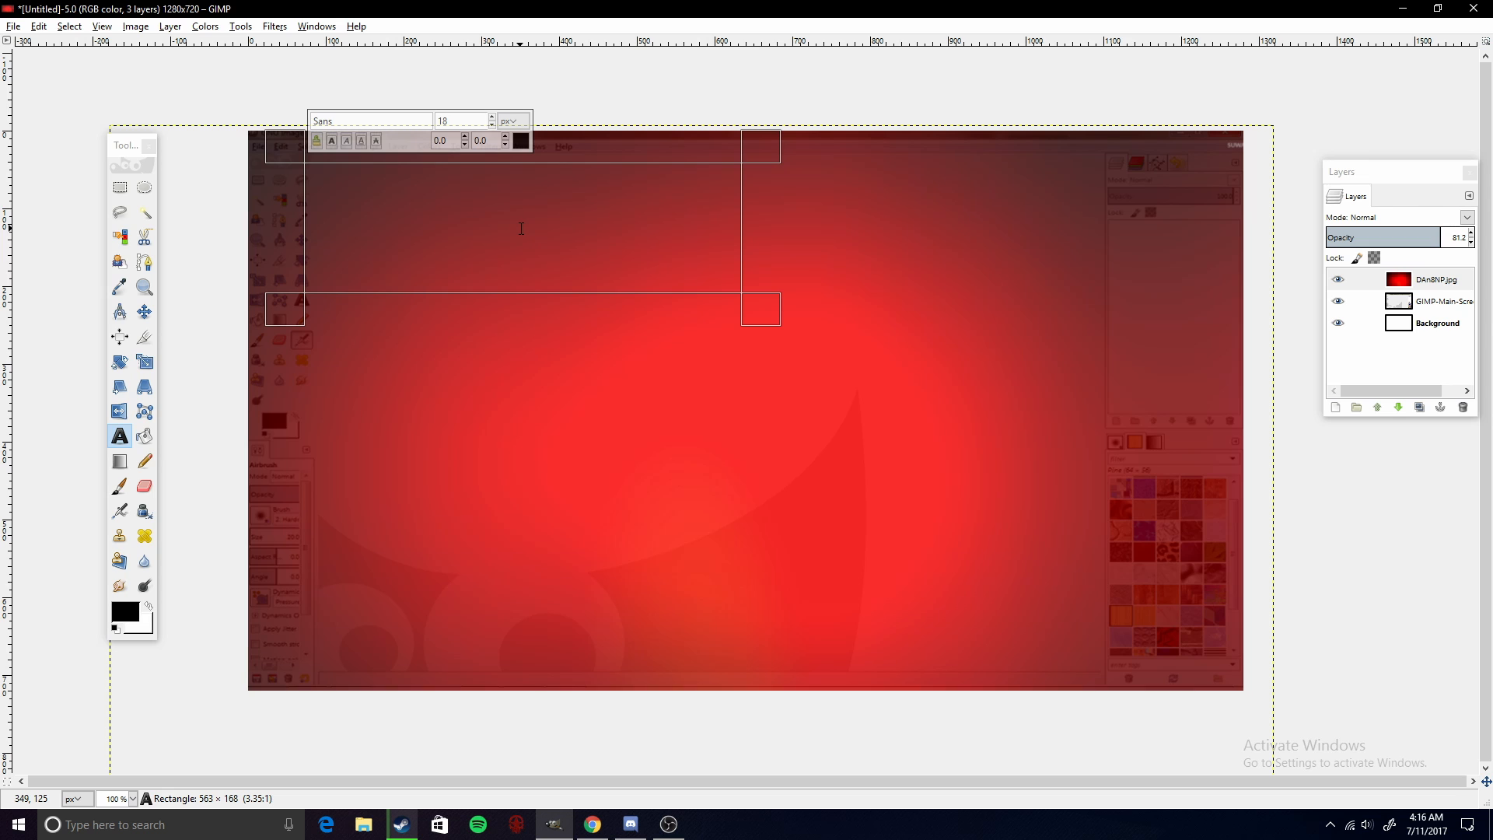
{"action": "type", "text": "HOW TO MAKE A"}
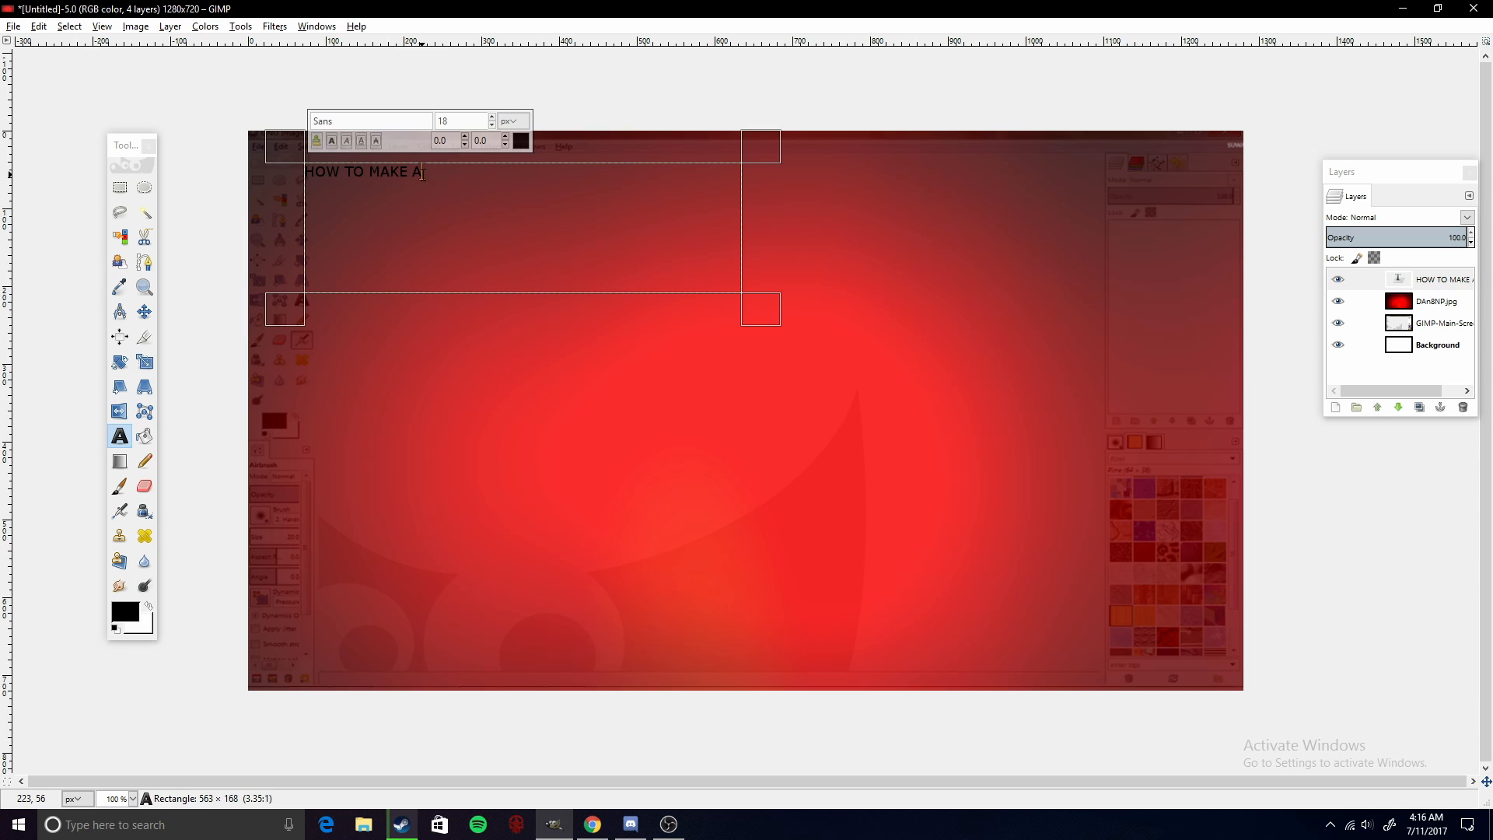
- Select the title text and change its font to Cartoonist
{"action": "left_click_drag", "start_coordinate": [421, 172], "coordinate": [296, 181]}
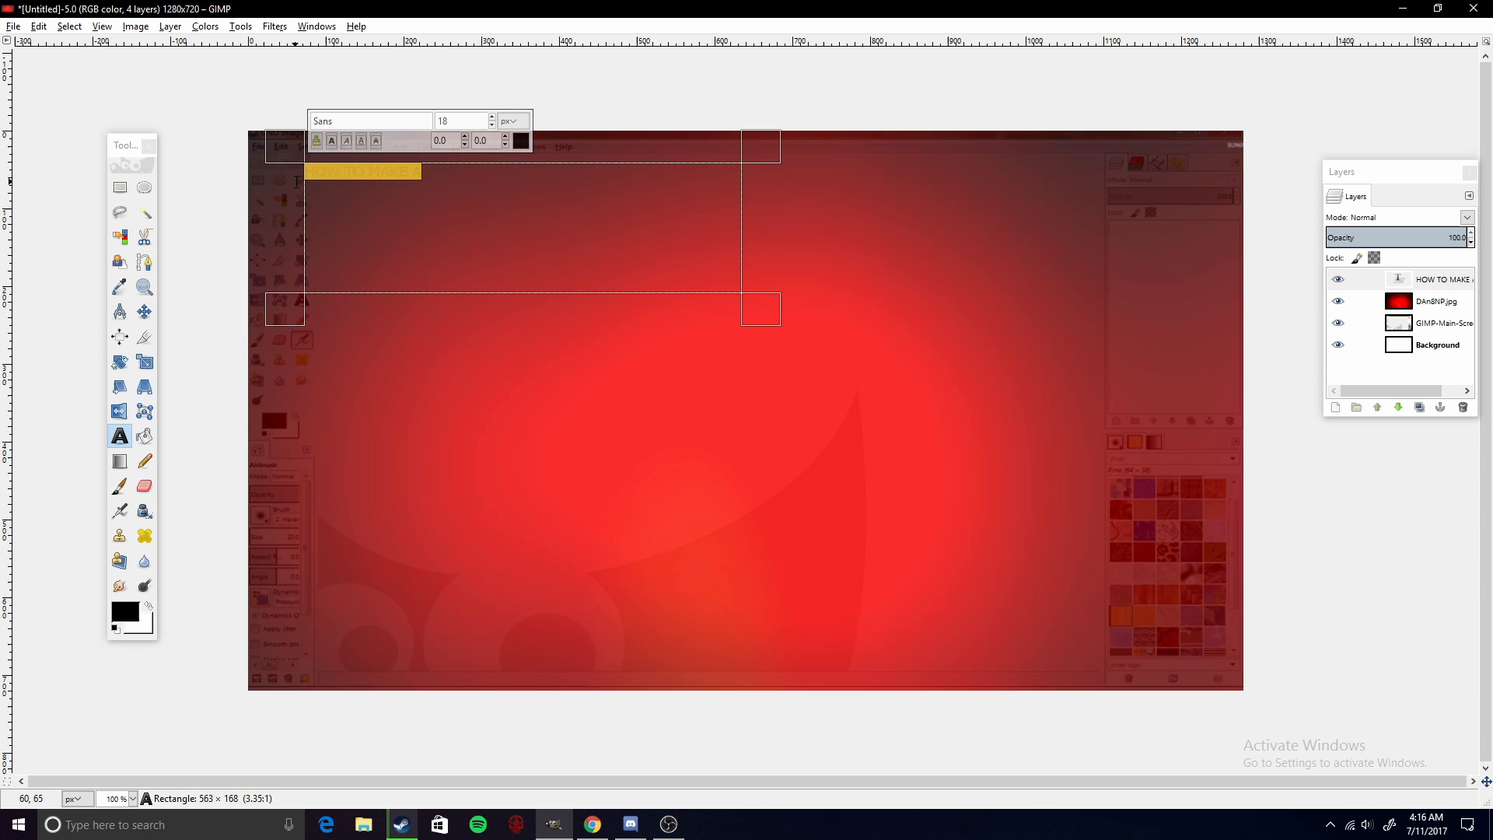
{"action": "left_click", "coordinate": [347, 122]}
{"action": "type", "text": "cAR"}
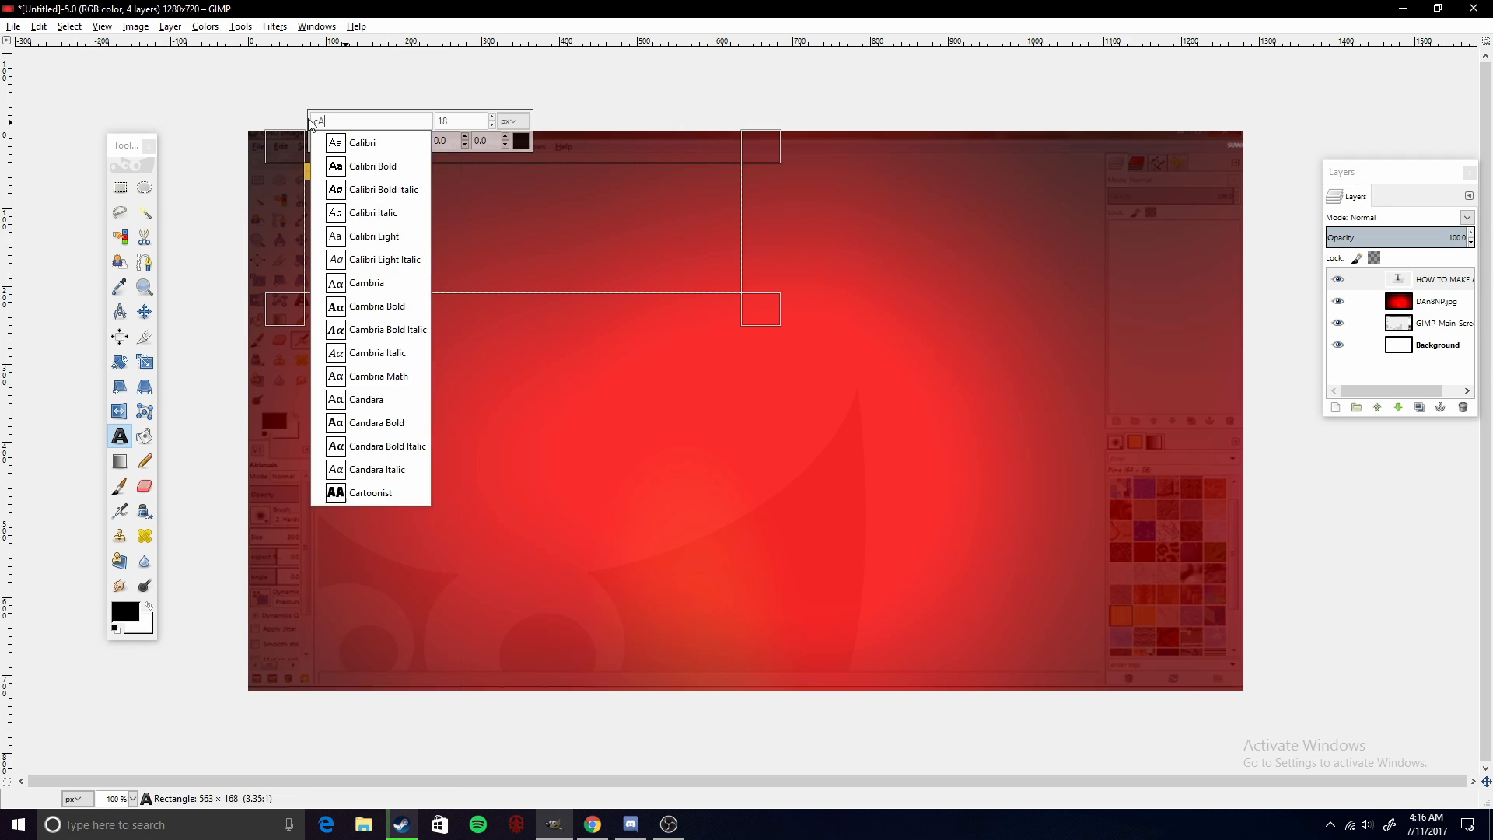
{"action": "key", "text": "BackSpace"}
{"action": "key", "text": "BackSpace"}
{"action": "type", "text": "a"}
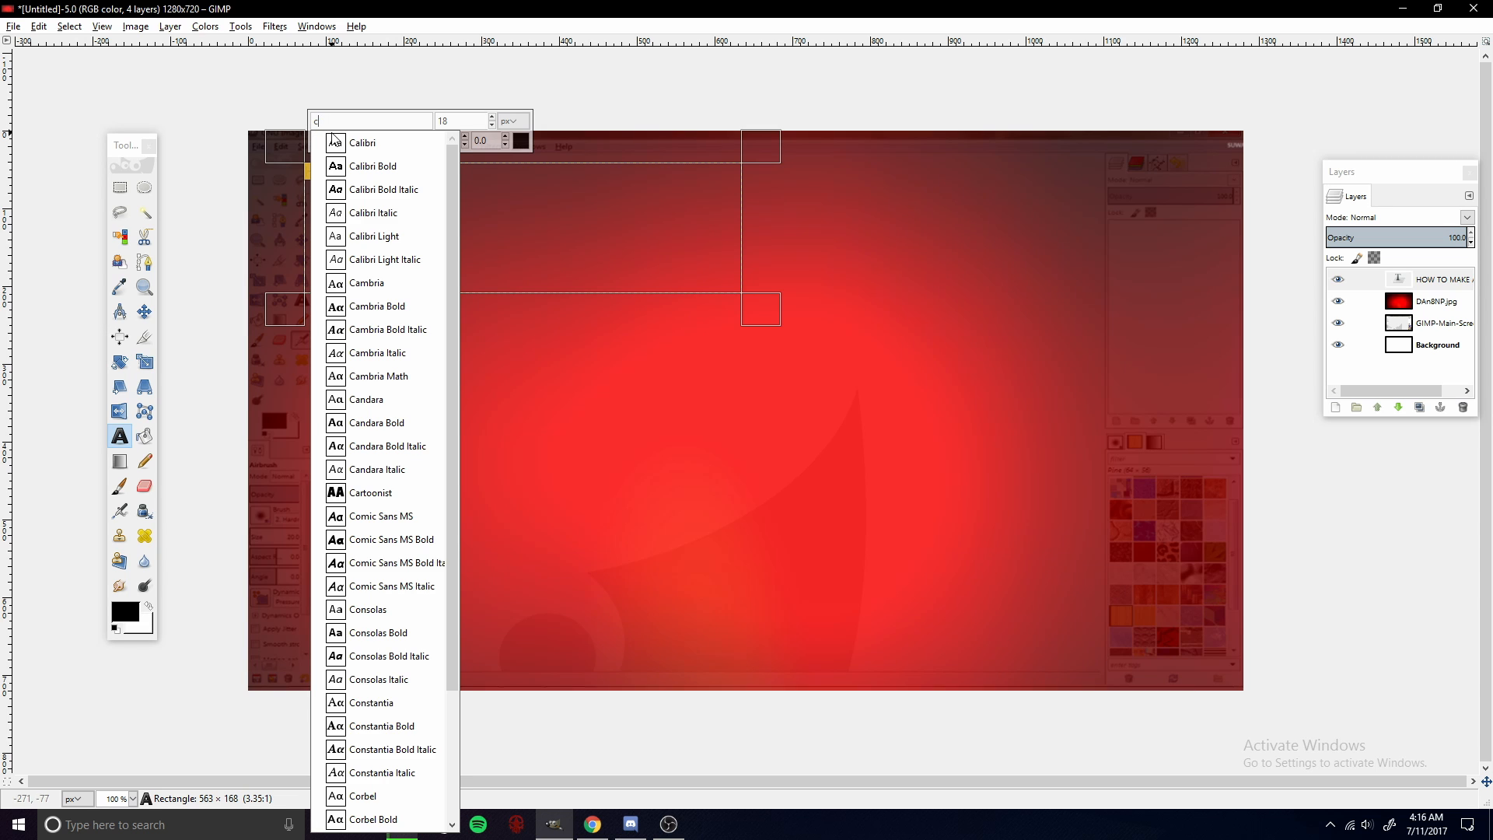
{"action": "type", "text": "r"}
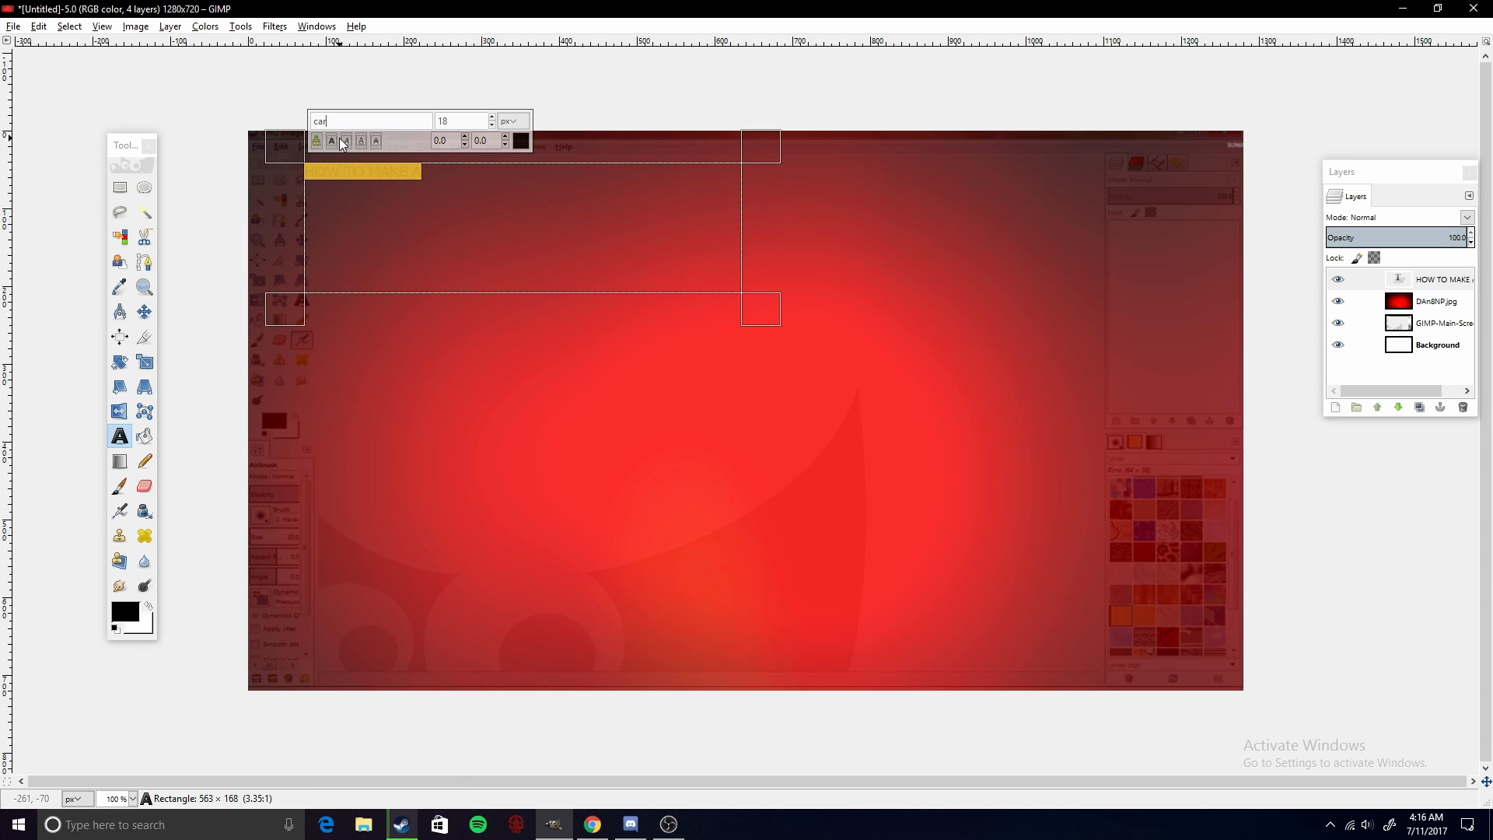
{"action": "key", "text": "BackSpace"}
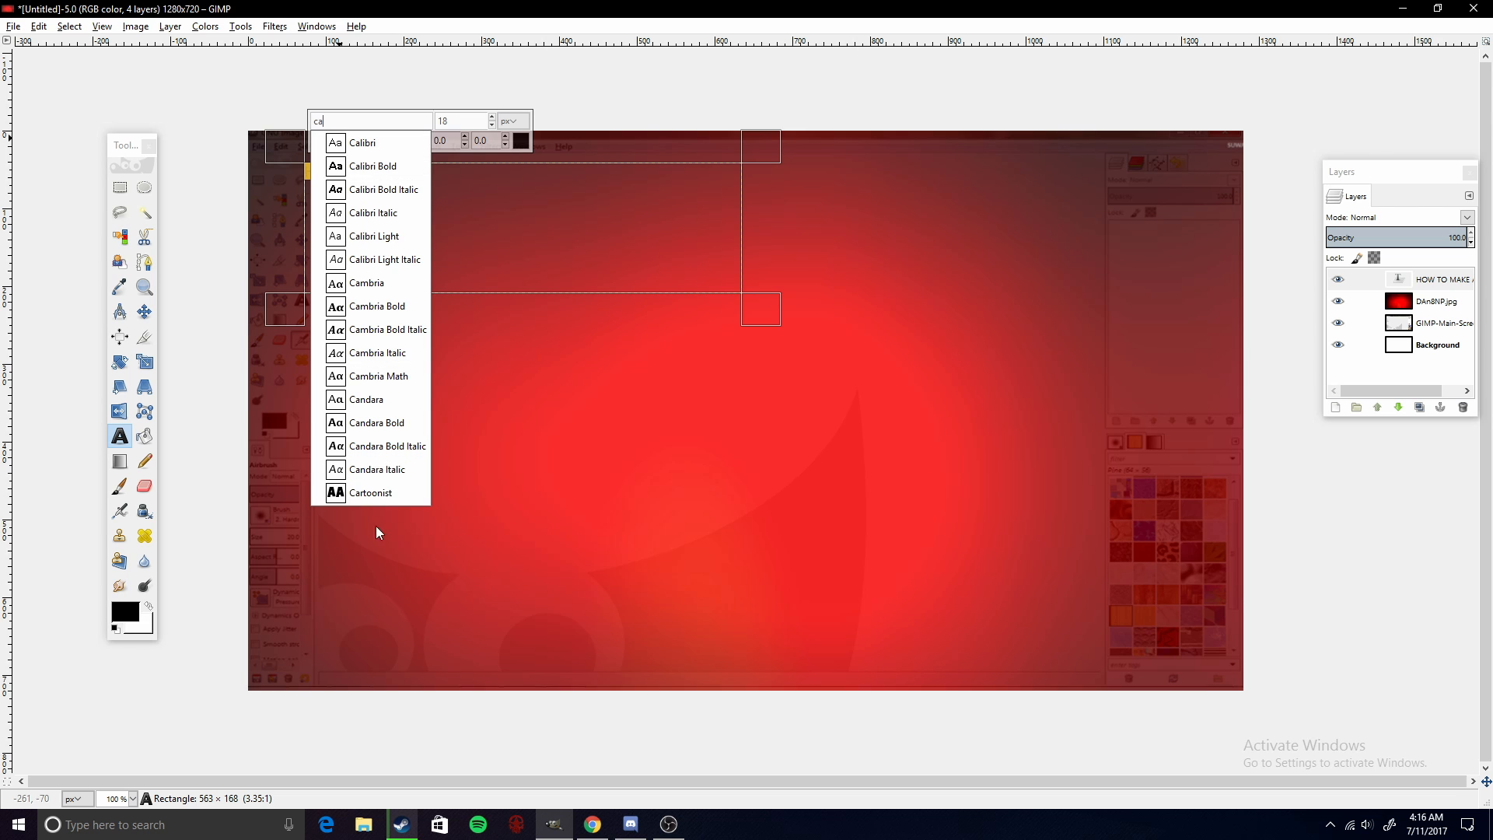
{"action": "left_click", "coordinate": [370, 494]}
- Look over the Cartoonist Kooky and Big Noodle font pages in the browser, then return to GIMP
{"action": "left_click", "coordinate": [592, 825]}
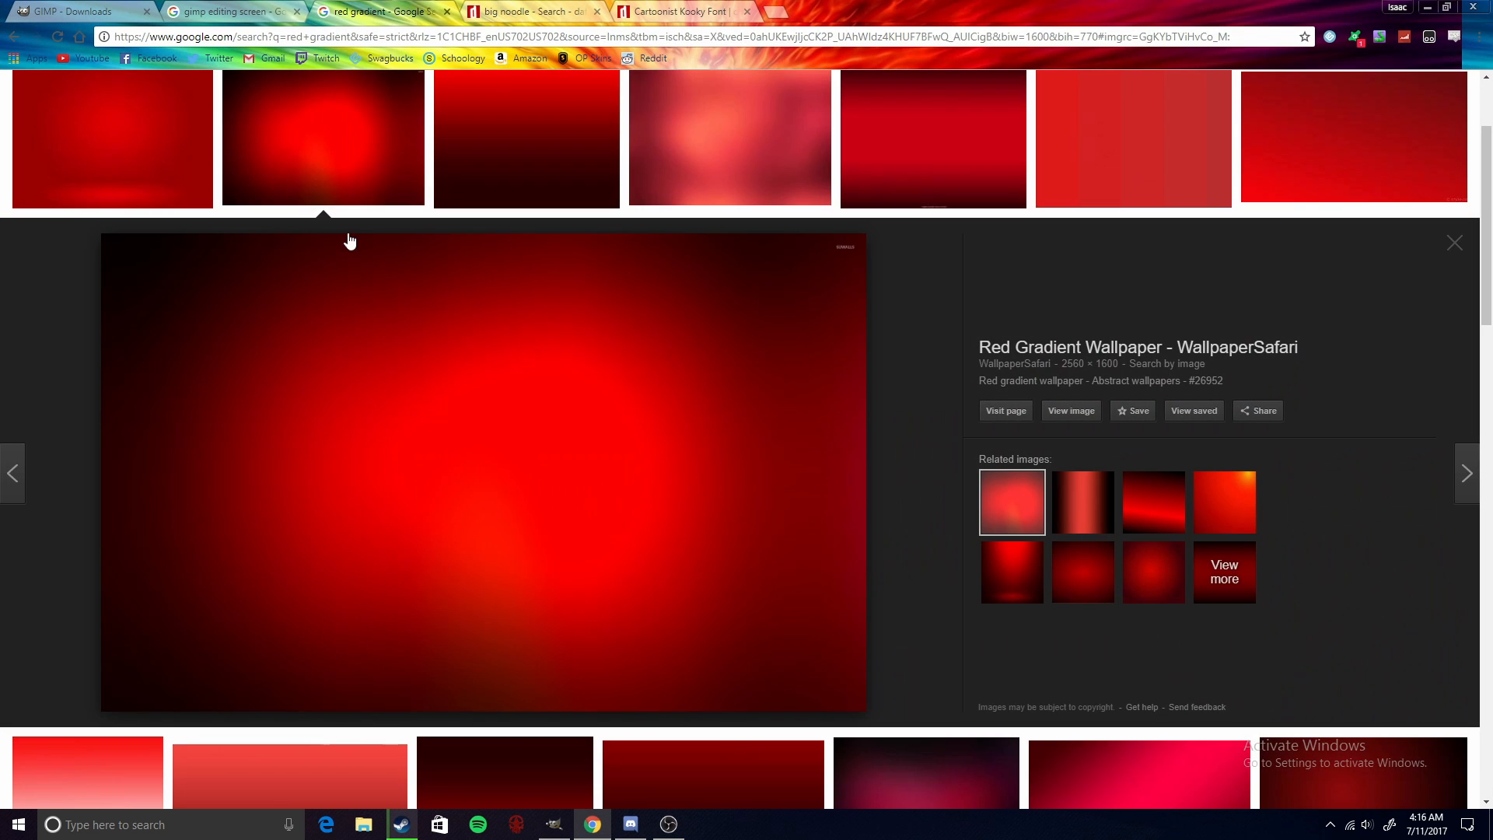
{"action": "left_click", "coordinate": [679, 10]}
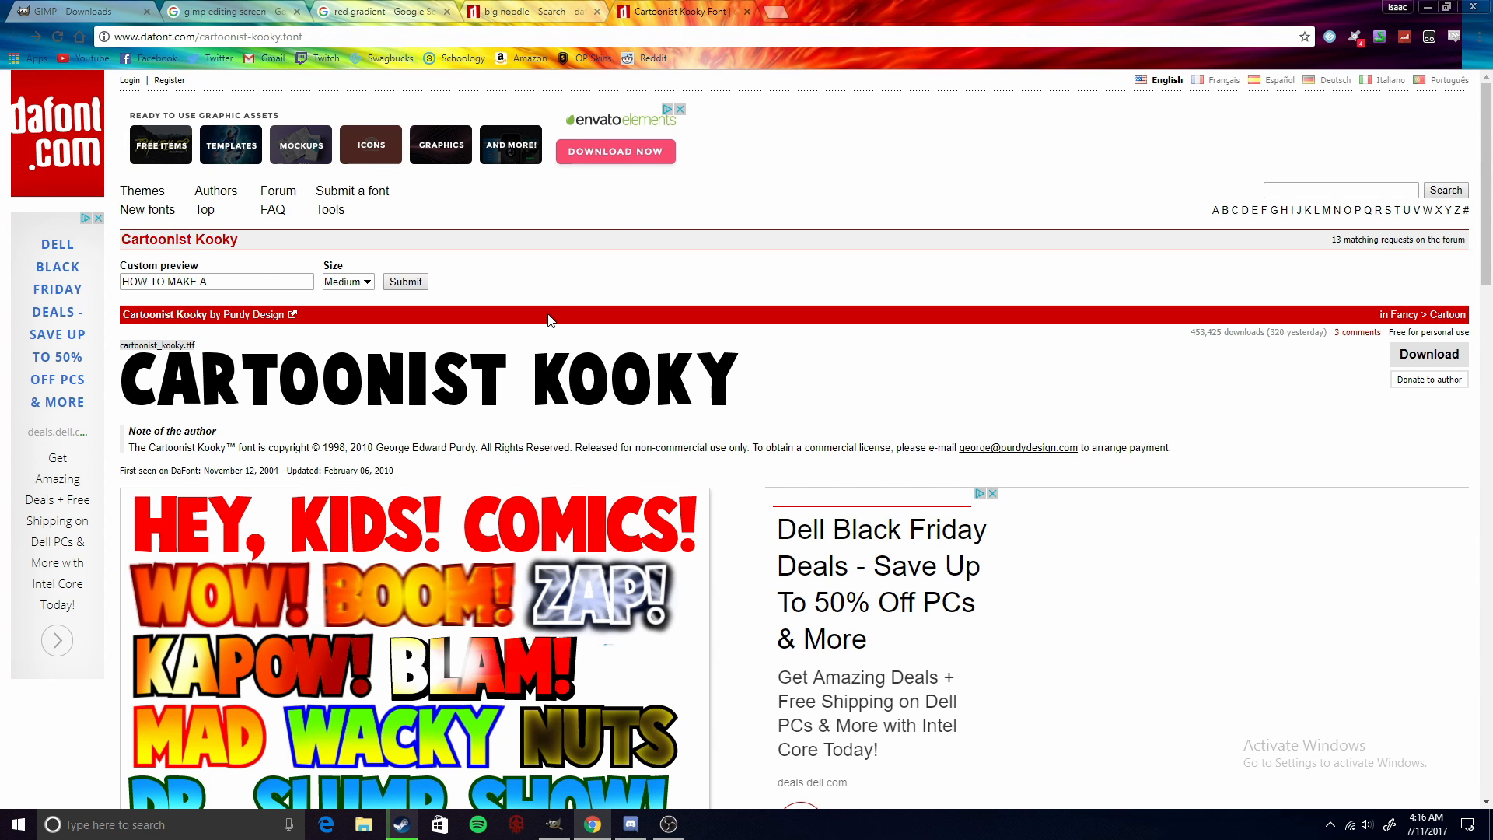
{"action": "left_click", "coordinate": [509, 7]}
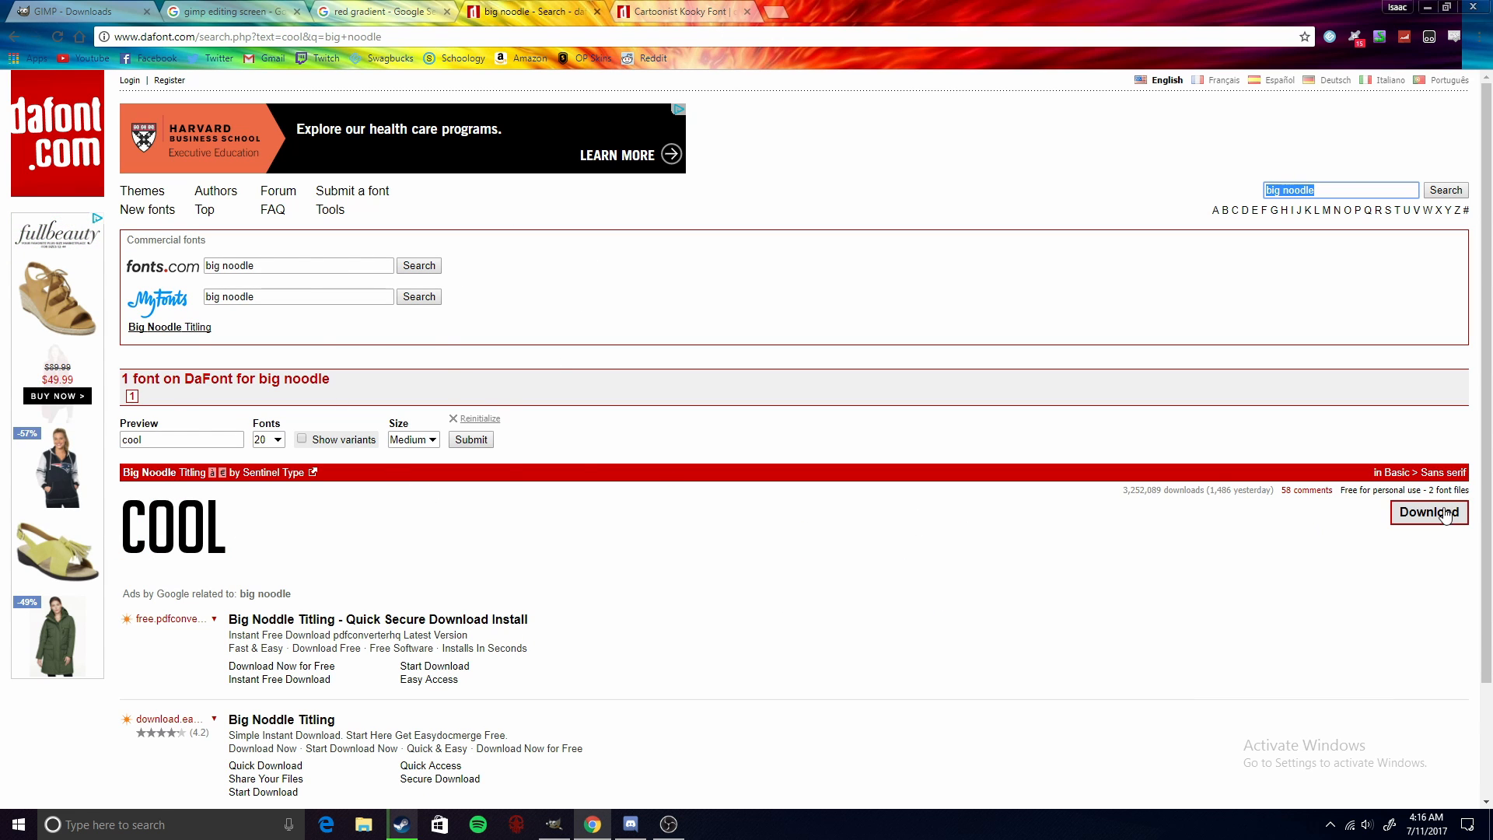
{"action": "left_click", "coordinate": [1412, 529]}
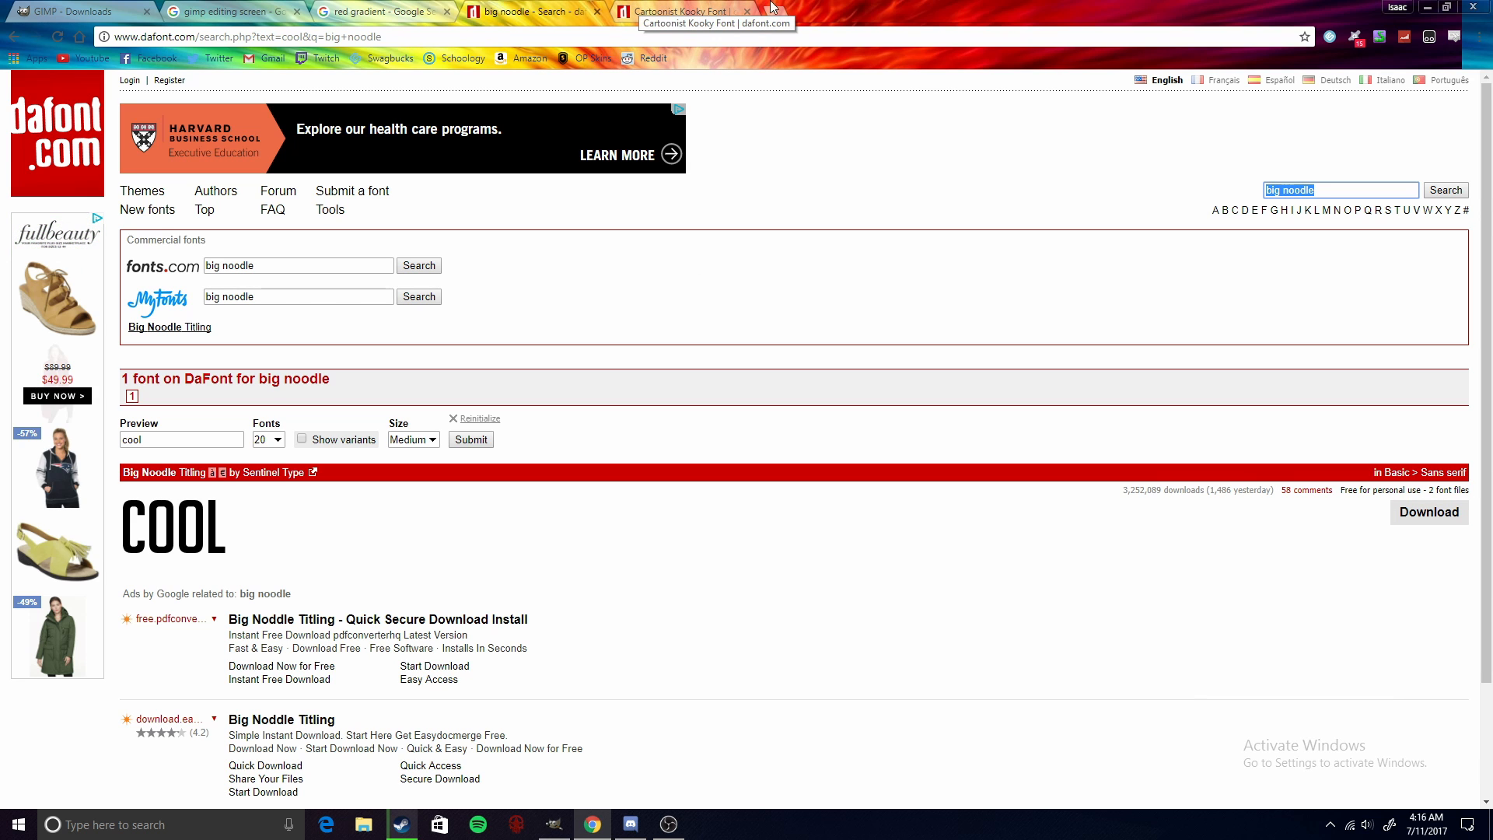
{"action": "left_click", "coordinate": [1427, 9]}
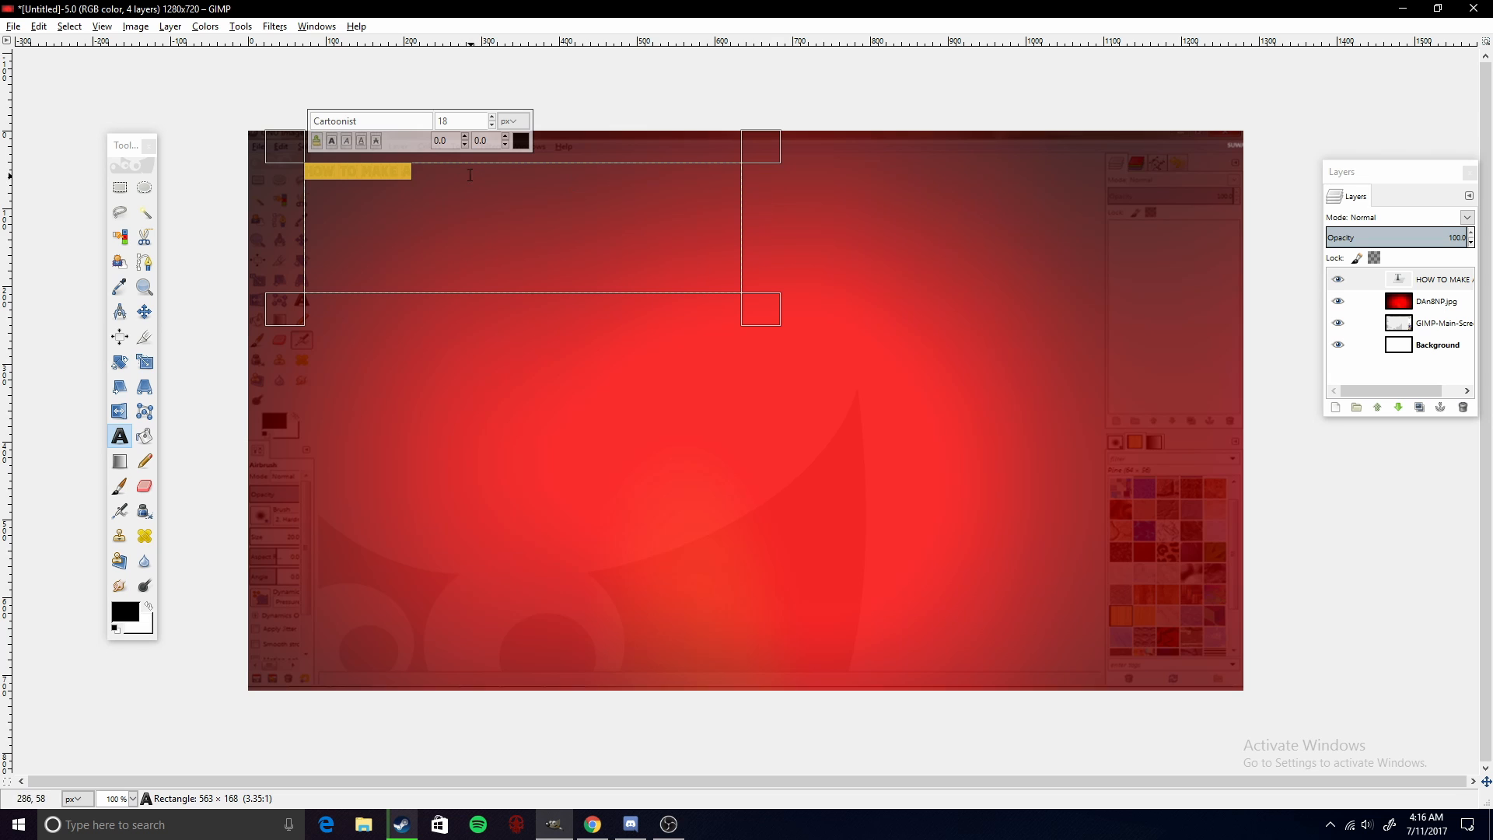
- Select the title text, enlarge its text box, and set the font size to 108 px
{"action": "left_click_drag", "start_coordinate": [420, 177], "coordinate": [264, 181]}
{"action": "left_click", "coordinate": [493, 119]}
{"action": "left_click", "coordinate": [492, 125]}
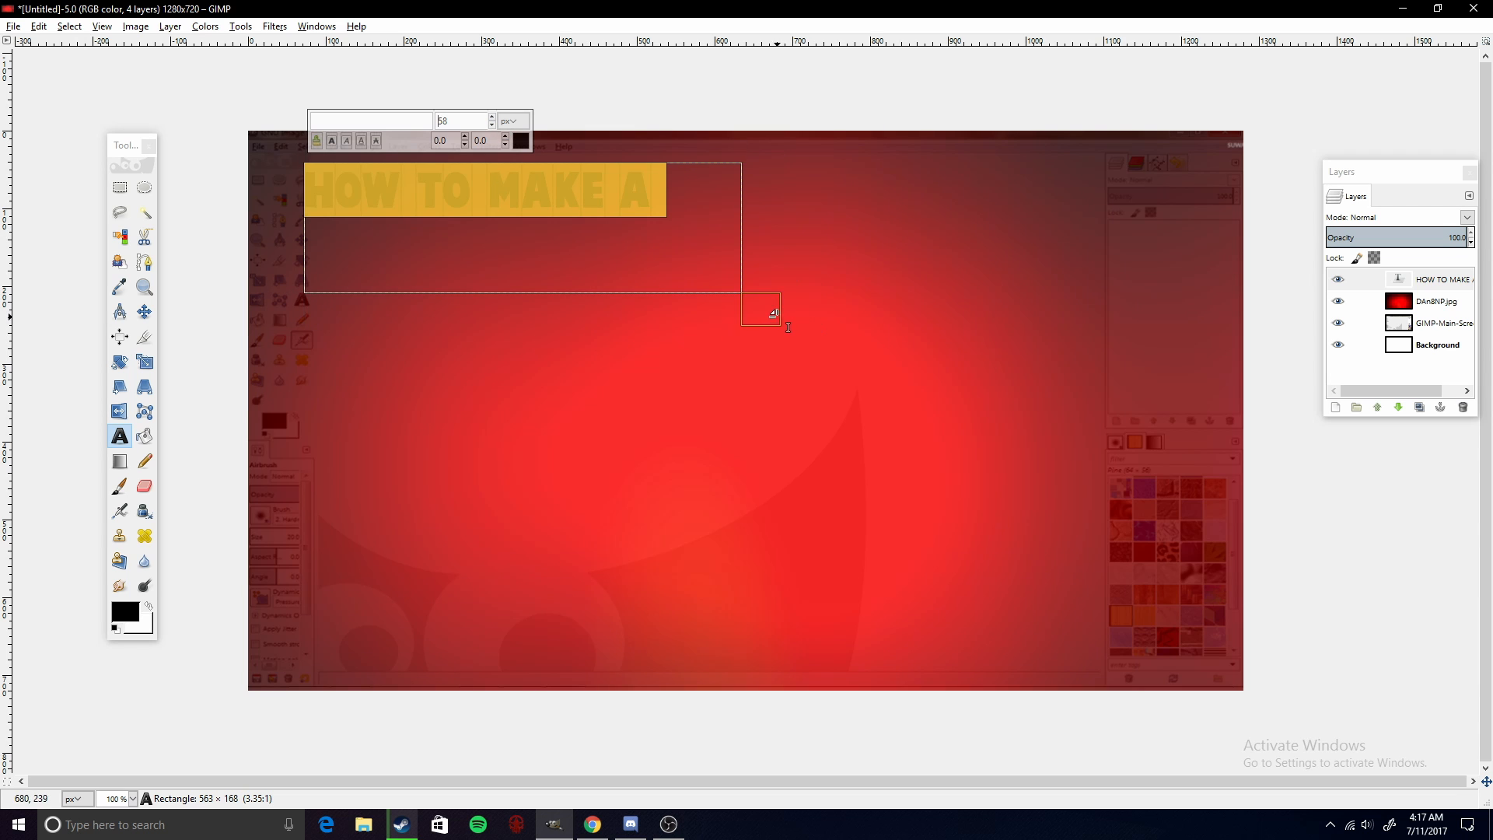
{"action": "left_click_drag", "start_coordinate": [777, 311], "coordinate": [1191, 407]}
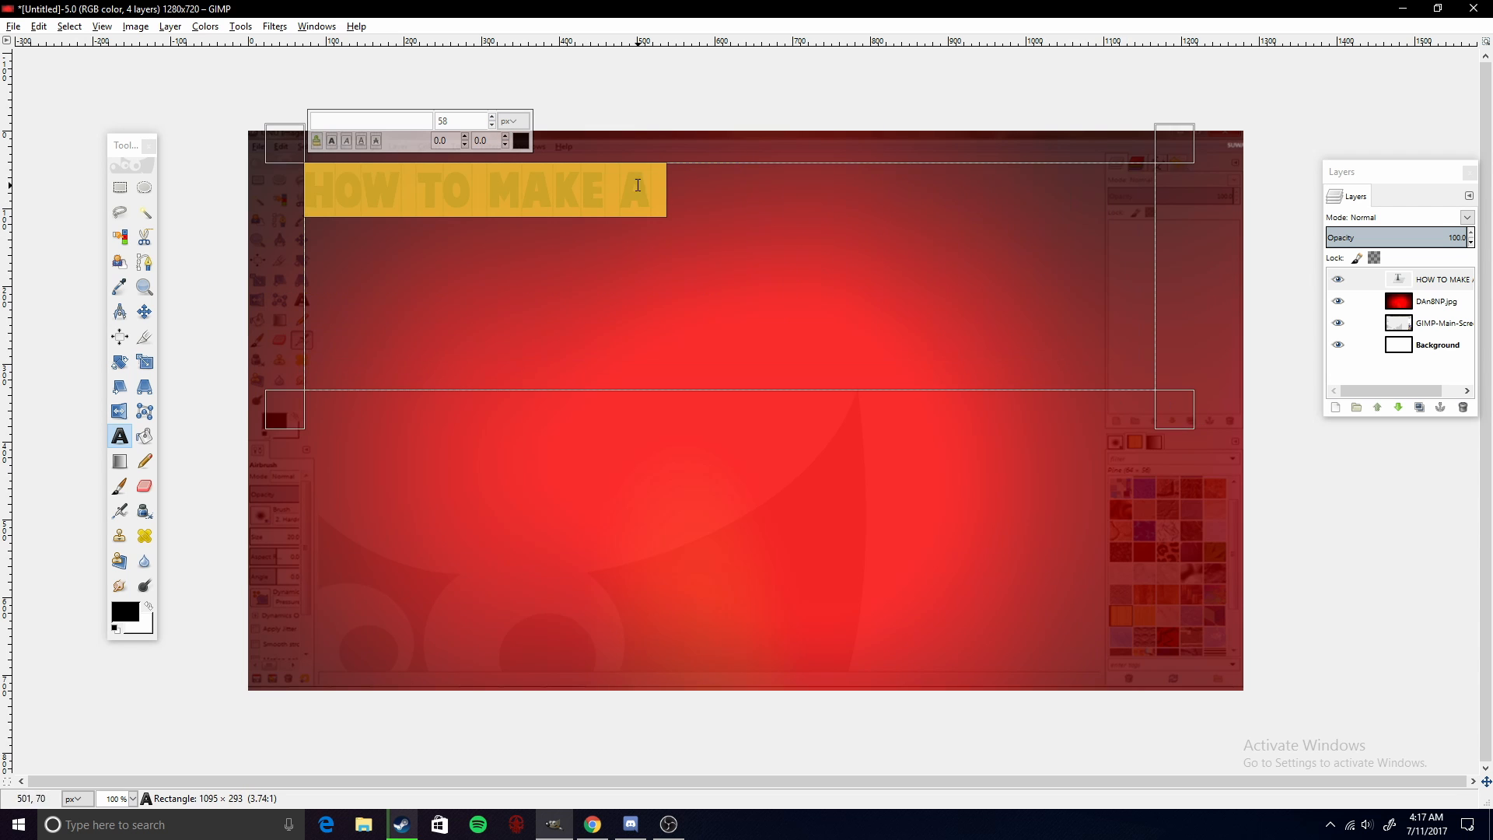
{"action": "left_click", "coordinate": [491, 117]}
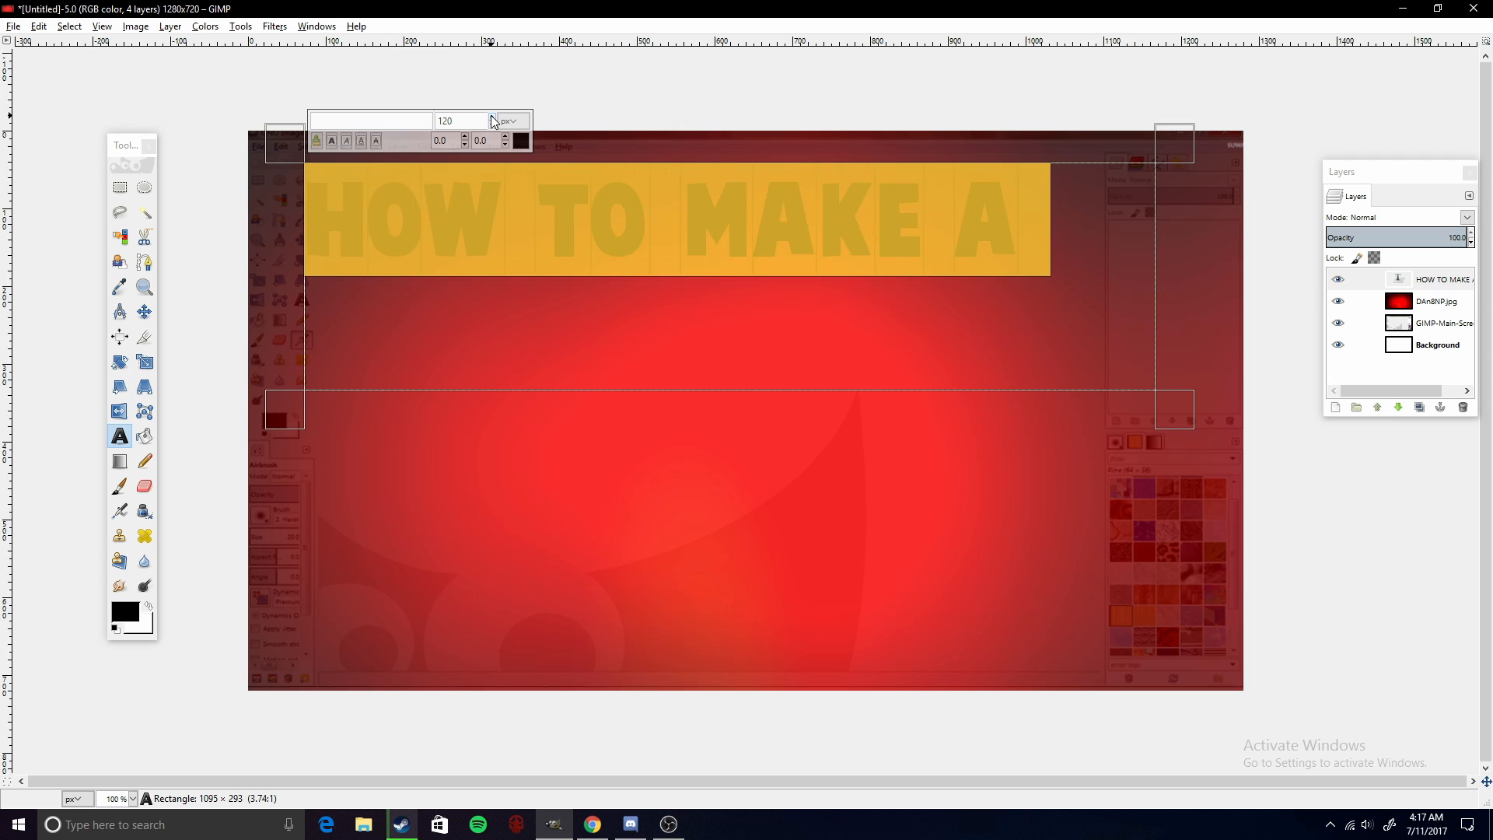
{"action": "left_click", "coordinate": [491, 125]}
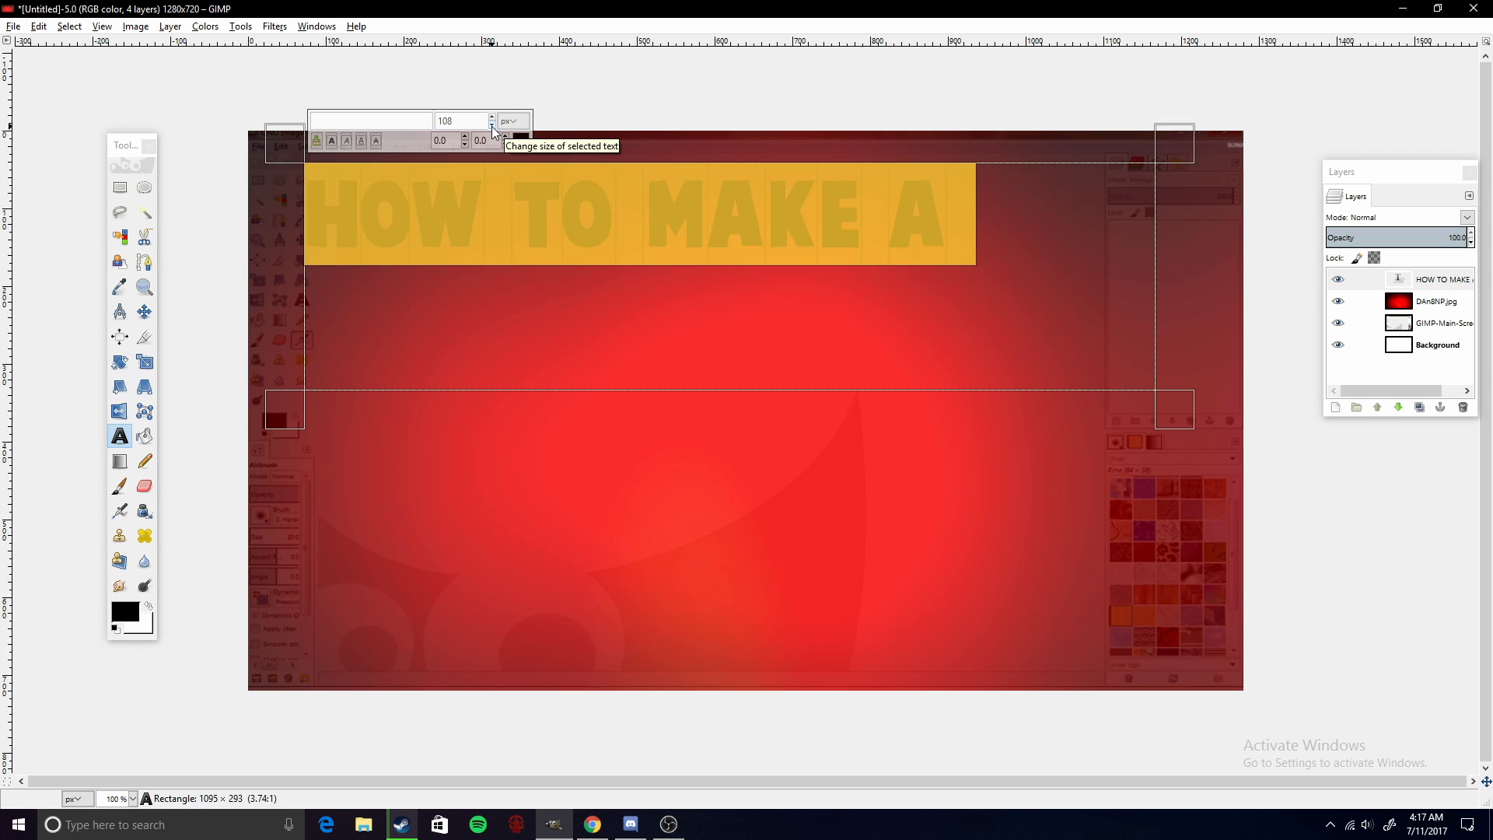
{"action": "left_click", "coordinate": [974, 201]}
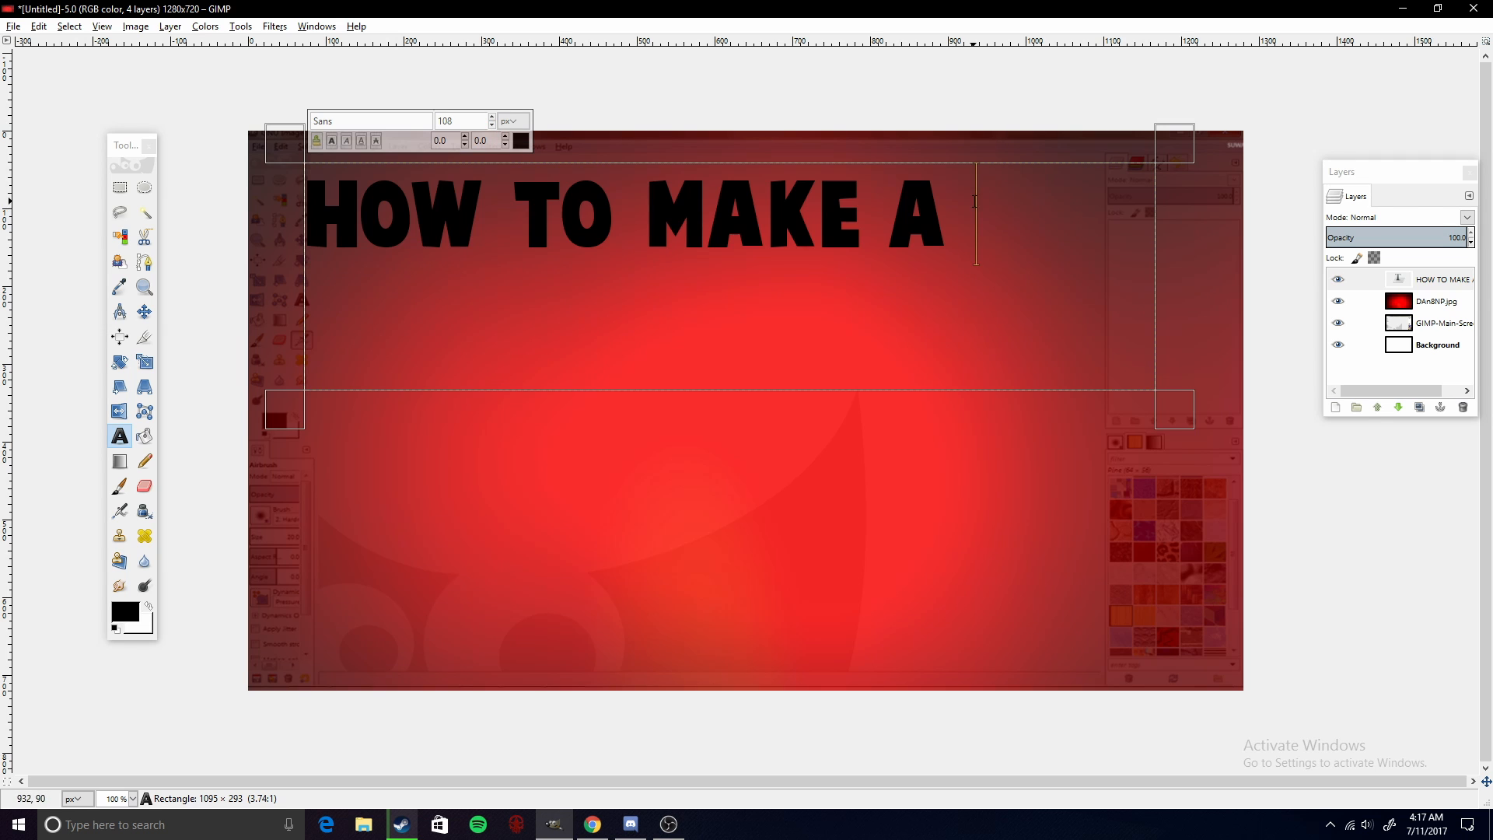
- Move the title text layer down and right and rotate it counter-clockwise so it rises to the right
{"action": "left_click", "coordinate": [144, 311]}
{"action": "left_click_drag", "start_coordinate": [453, 218], "coordinate": [509, 265]}
{"action": "left_click", "coordinate": [123, 363]}
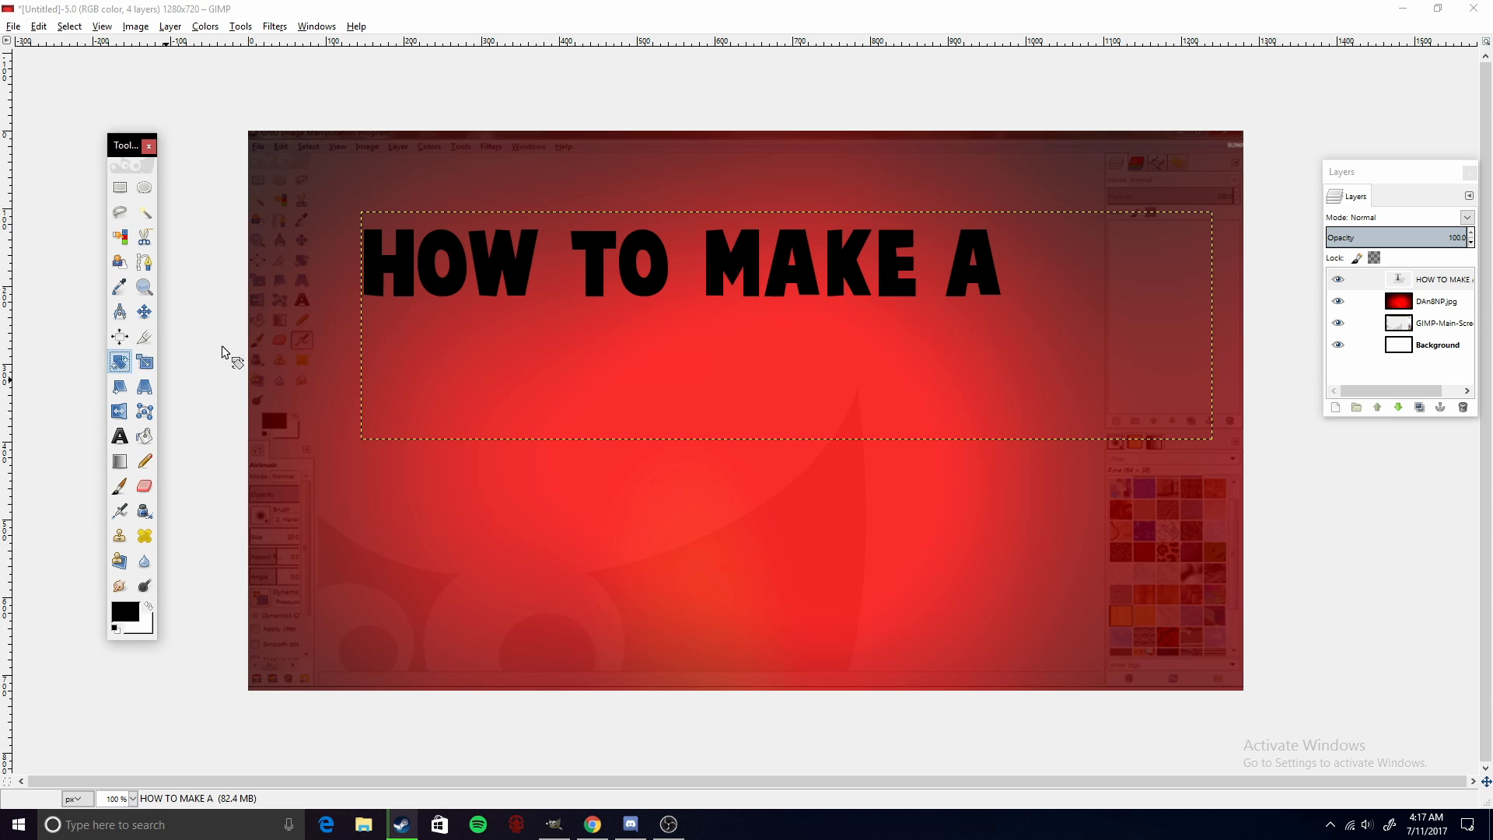
{"action": "left_click", "coordinate": [435, 277]}
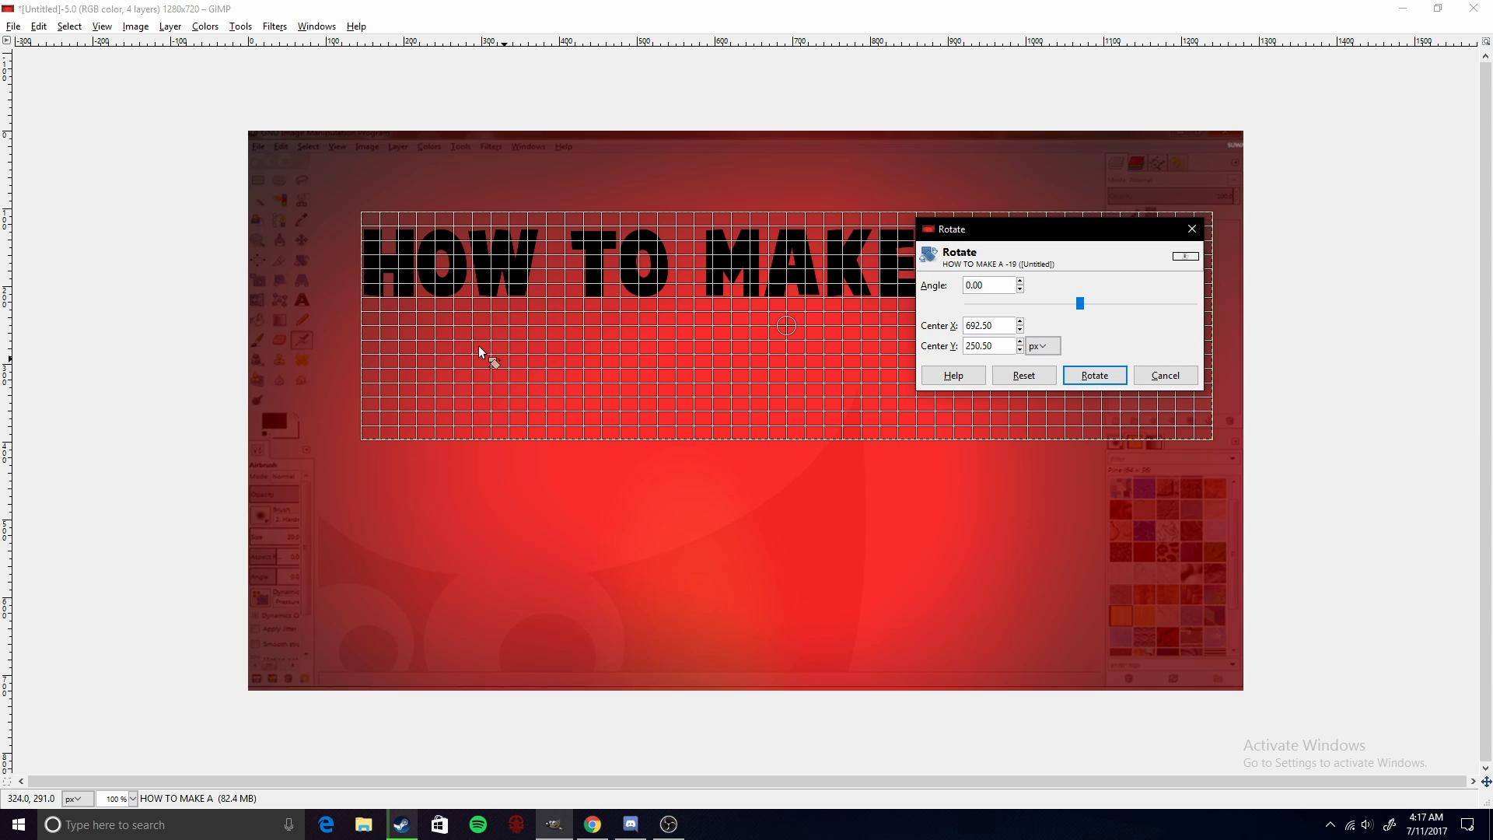
{"action": "left_click", "coordinate": [378, 280]}
{"action": "left_click_drag", "start_coordinate": [374, 315], "coordinate": [384, 381]}
{"action": "key", "text": "Return"}
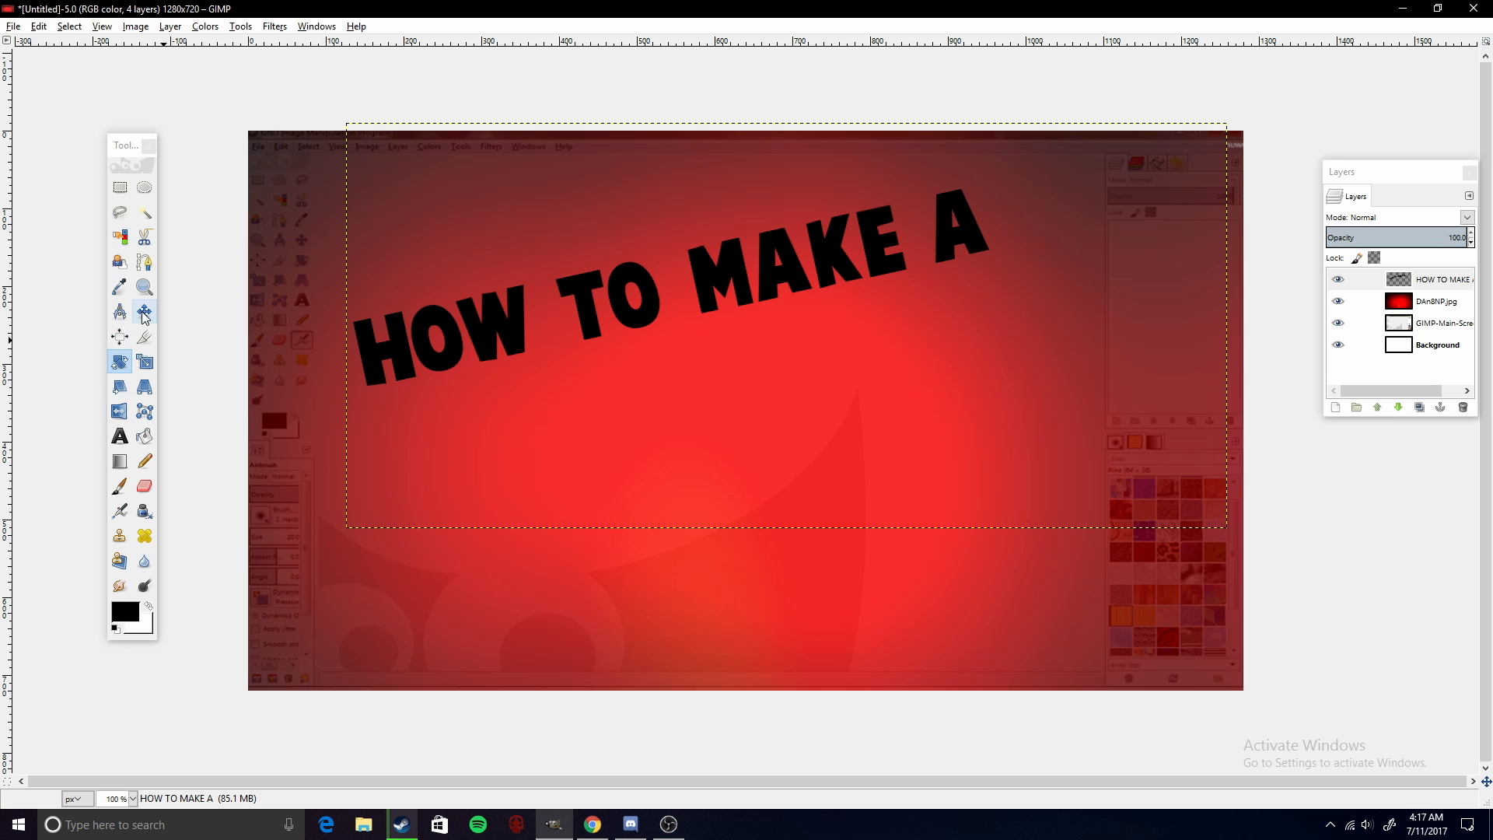
- Move the rotated title text layer up and left on the canvas
{"action": "key", "text": "m"}
{"action": "left_click_drag", "start_coordinate": [487, 337], "coordinate": [433, 308]}
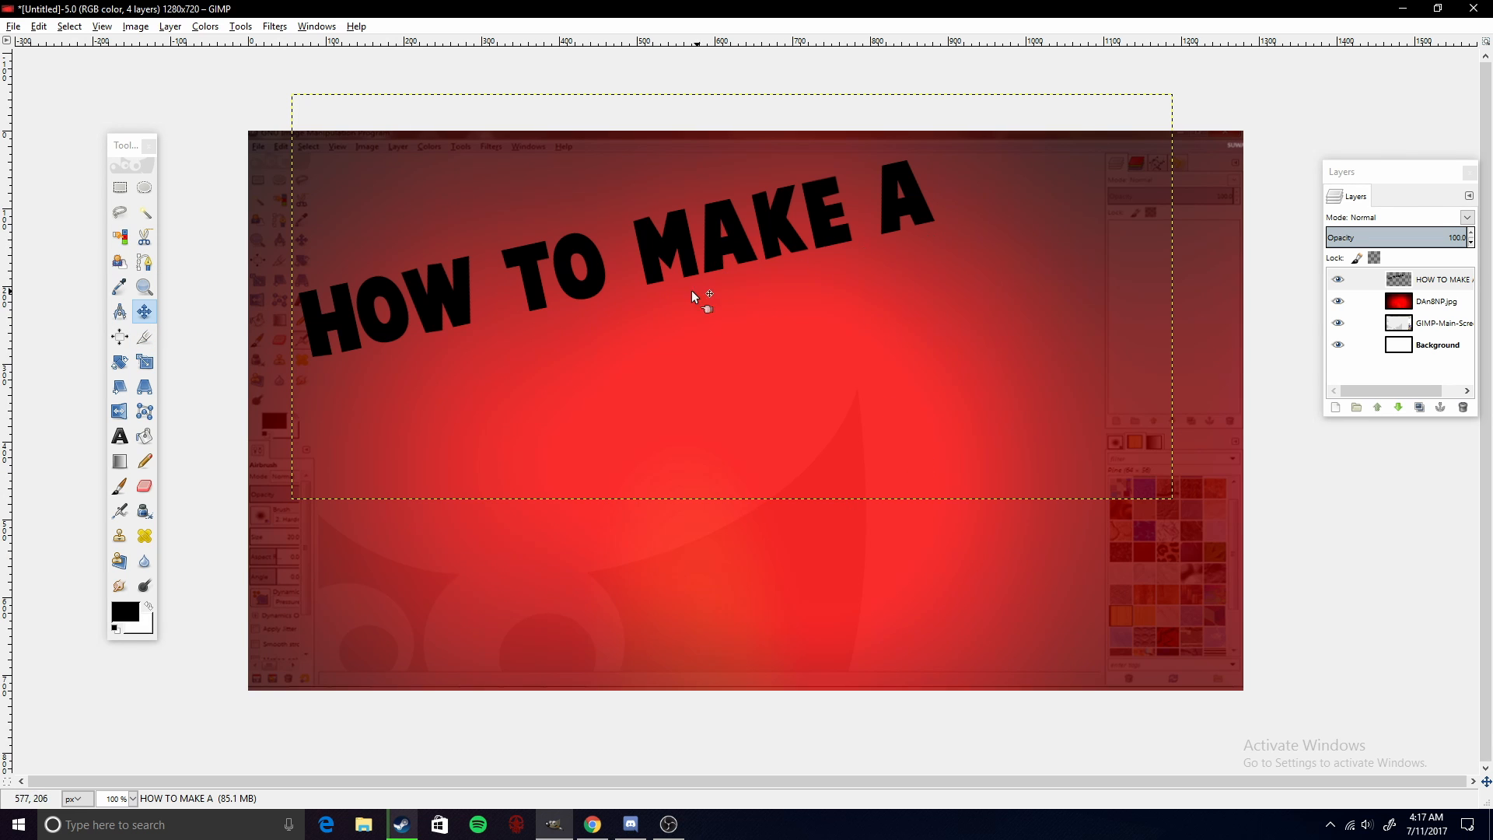
{"action": "mouse_move", "coordinate": [723, 245]}
{"action": "left_mouse_down"}
{"action": "mouse_move", "coordinate": [701, 237]}
{"action": "mouse_move", "coordinate": [712, 255]}
{"action": "left_mouse_up"}
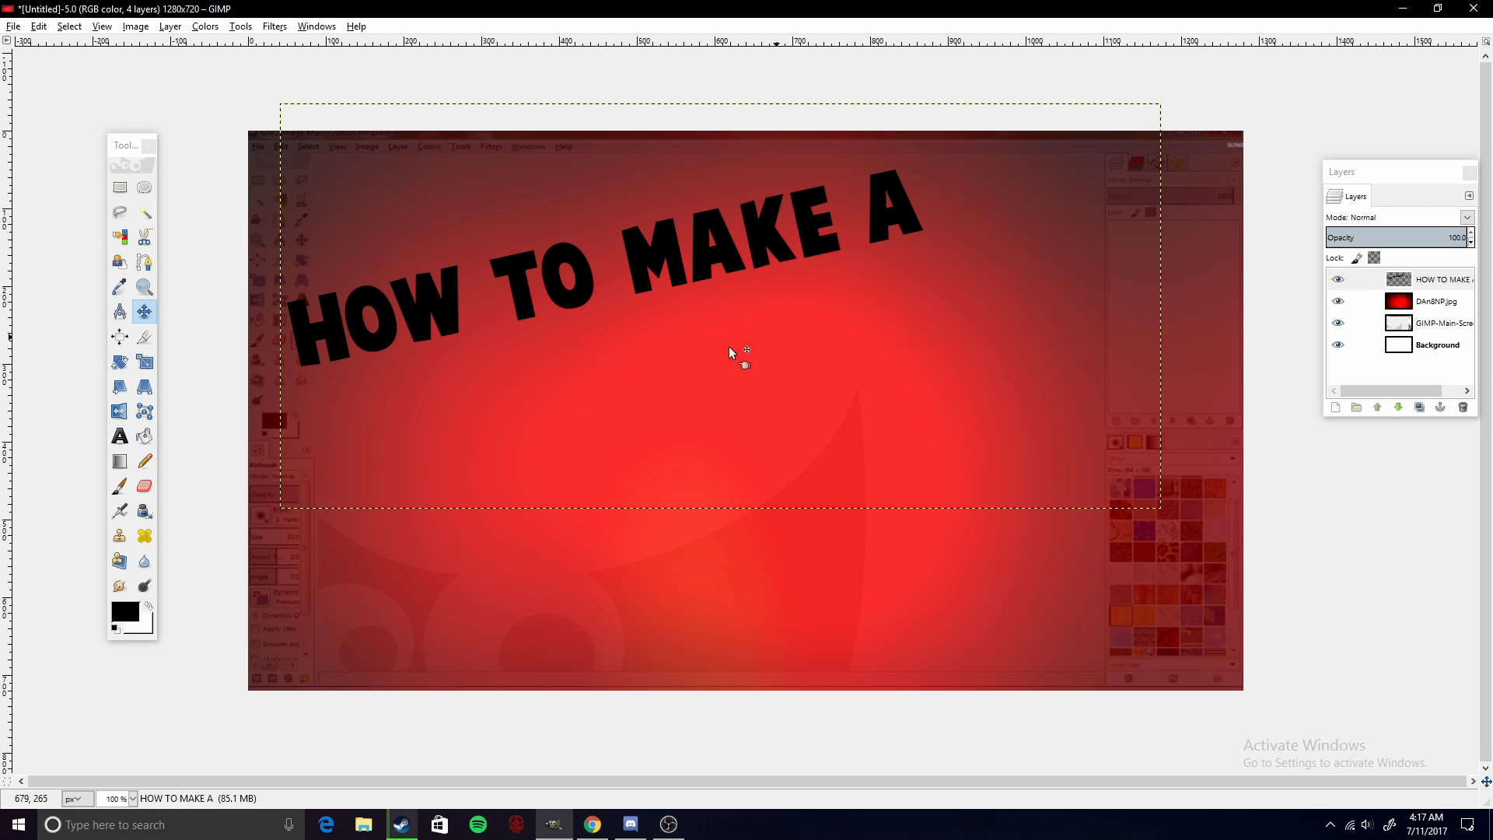
- Select the title text's outline with Alpha to Selection and fill it with a black-to-white gradient
{"action": "right_click", "coordinate": [1415, 279]}
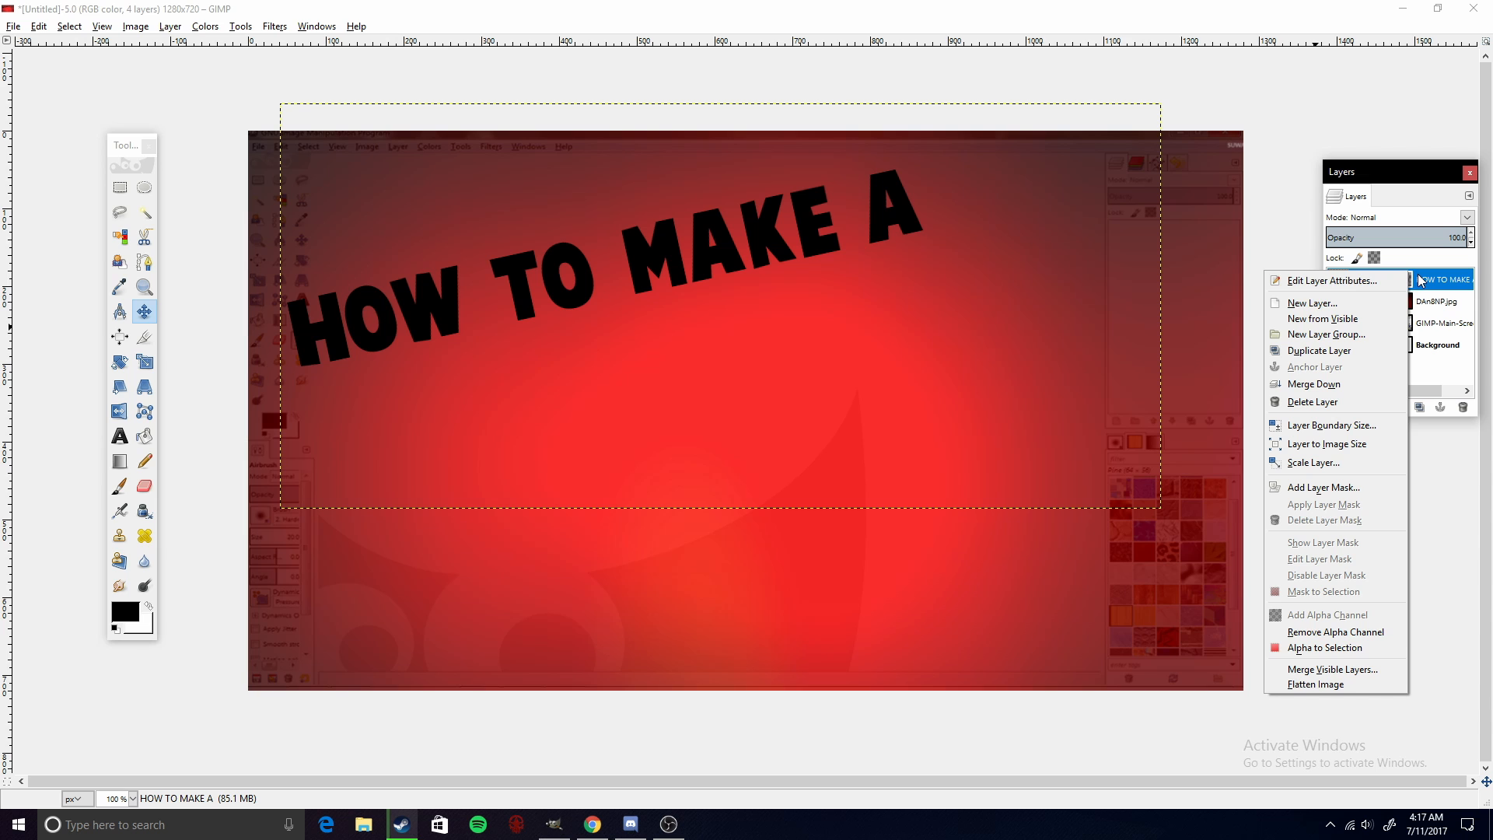
{"action": "left_click", "coordinate": [1314, 646]}
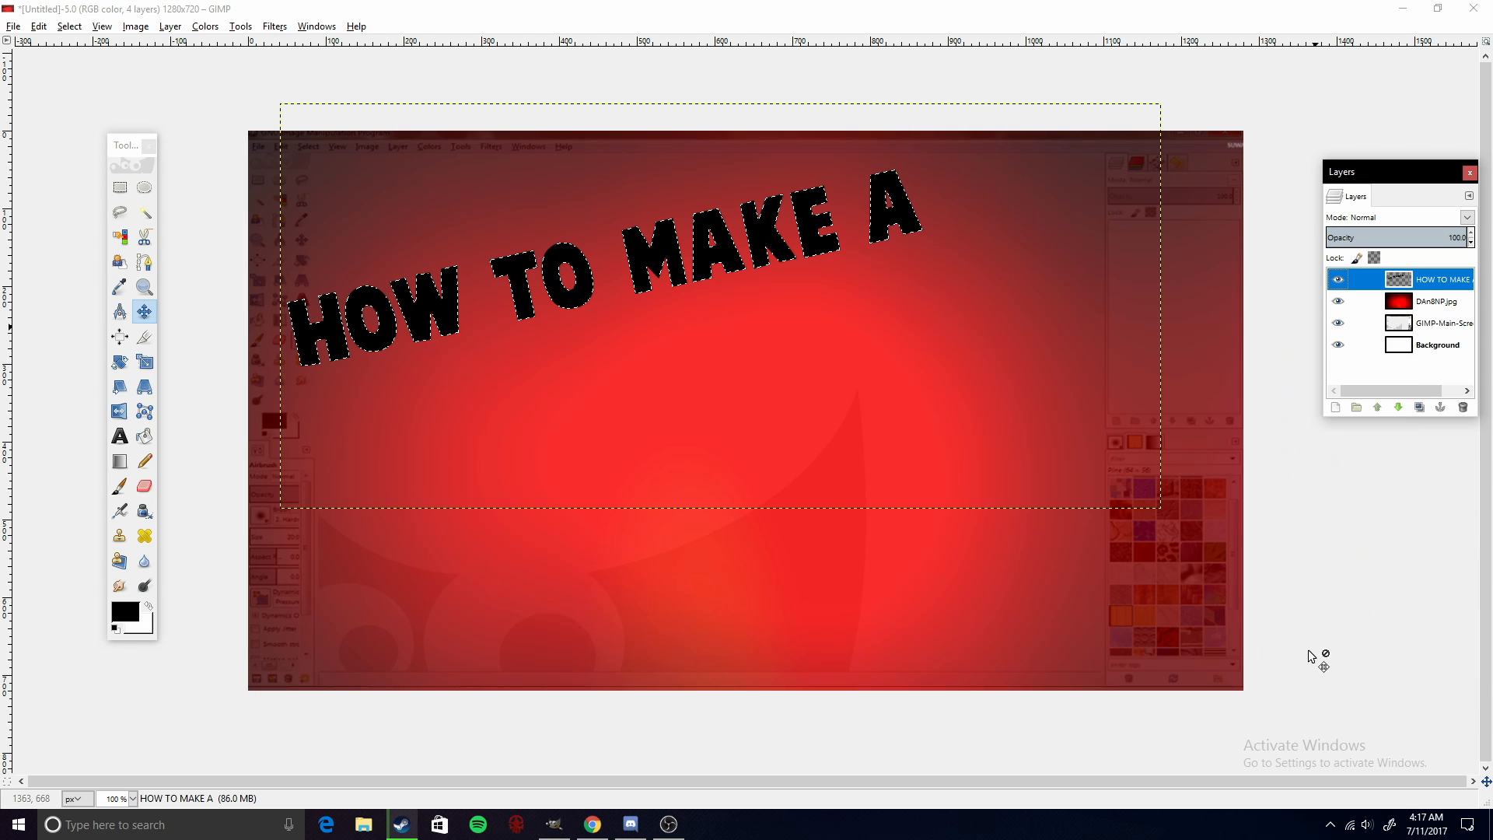
{"action": "left_click", "coordinate": [119, 460]}
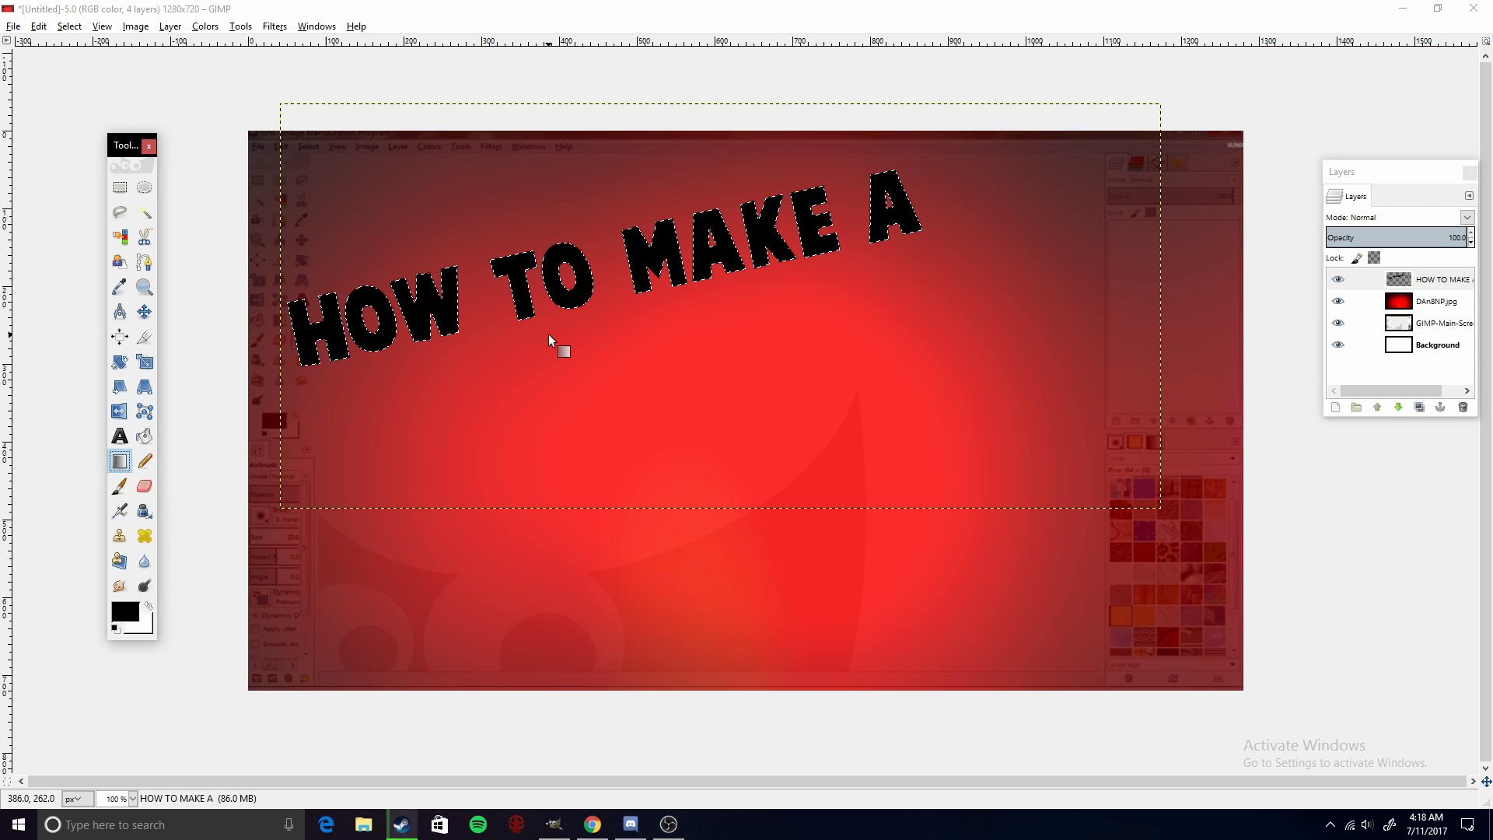
{"action": "left_click_drag", "start_coordinate": [571, 231], "coordinate": [603, 325]}
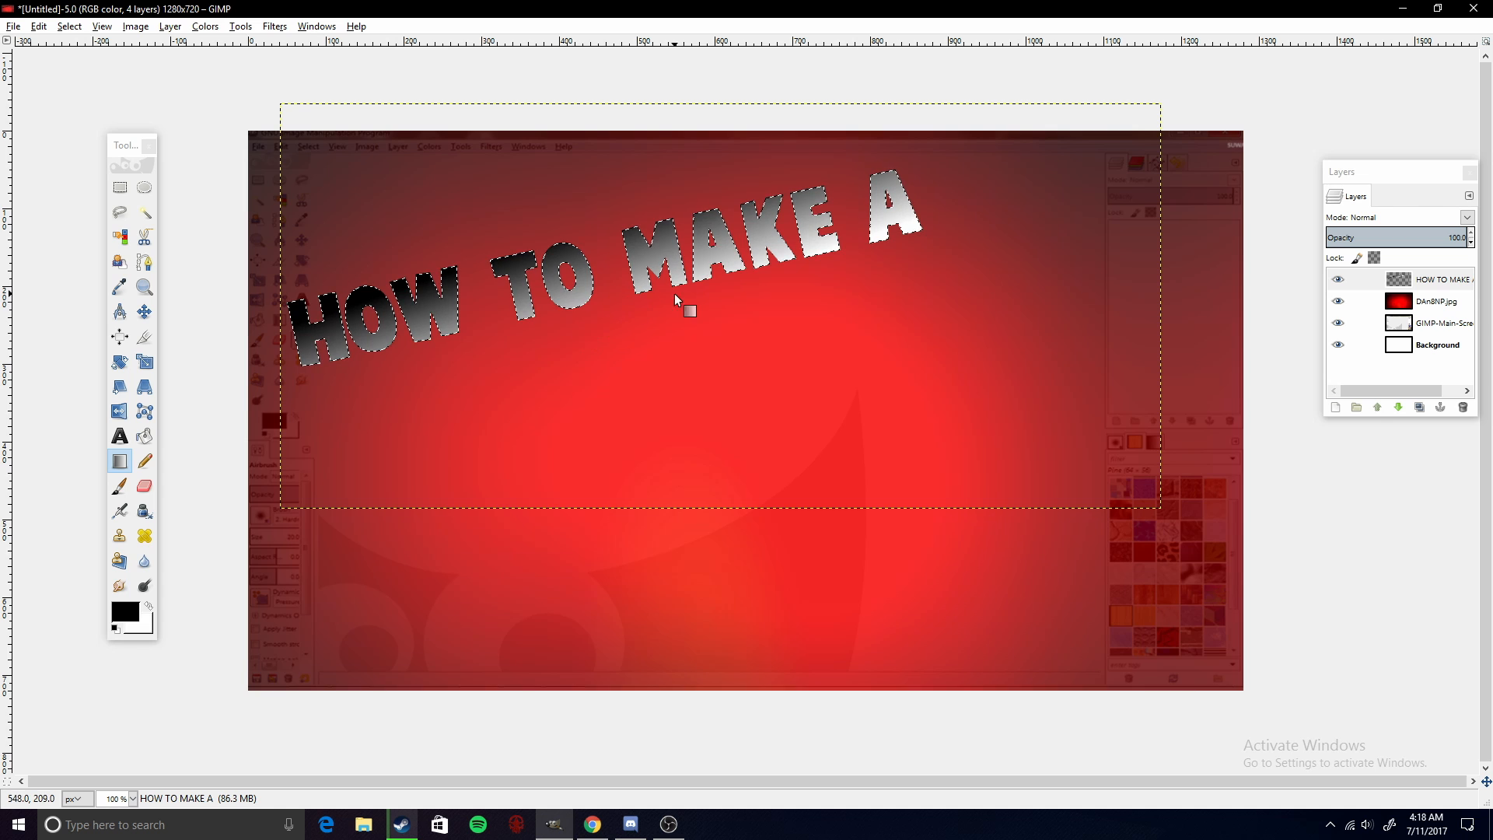
- Set the foreground colour to grey 948f8f and refill the title selection with a grey-to-white gradient
{"action": "left_click_drag", "start_coordinate": [371, 335], "coordinate": [699, 261]}
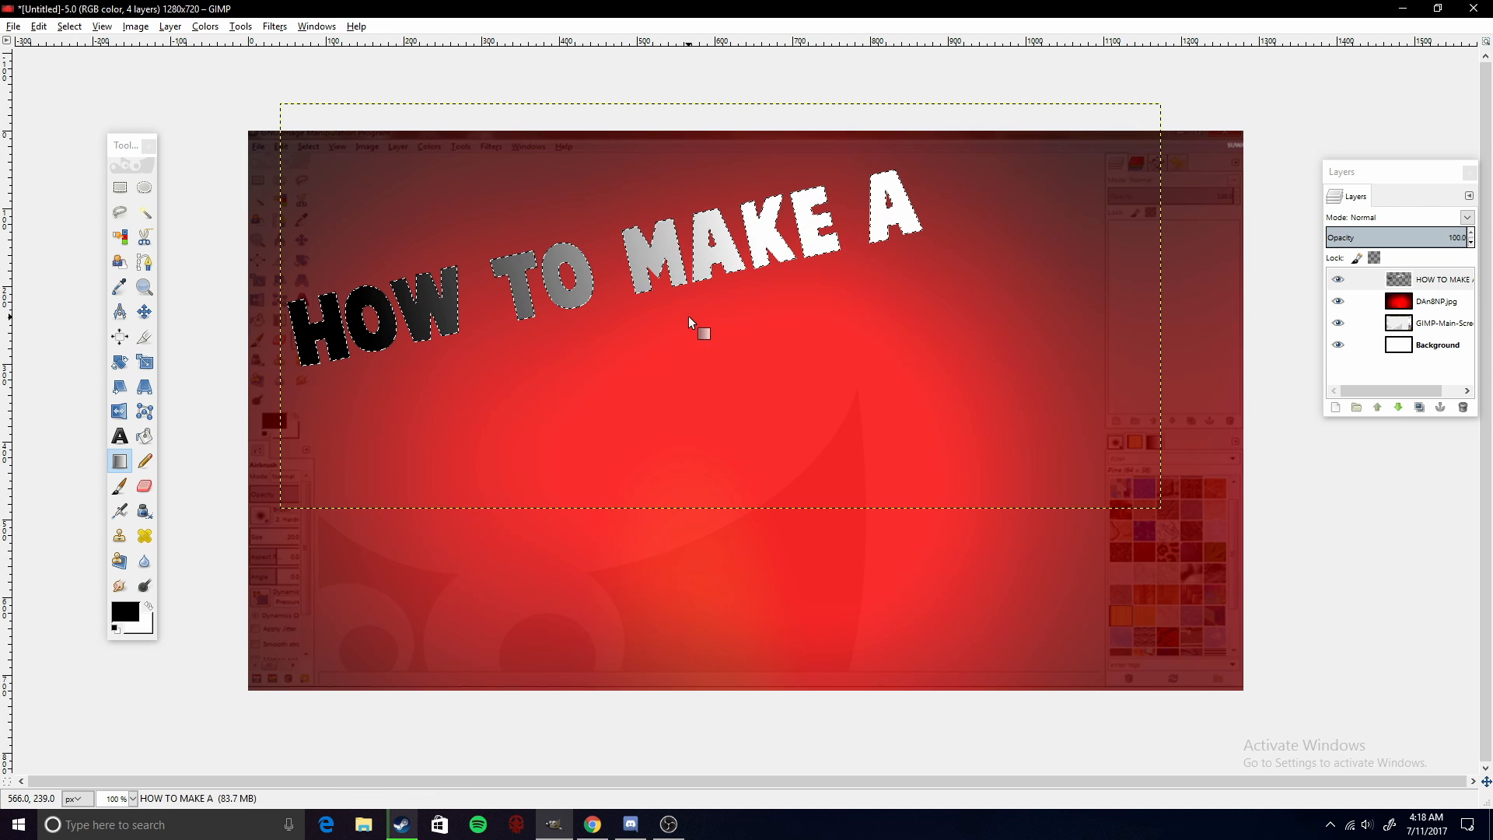
{"action": "left_click_drag", "start_coordinate": [690, 319], "coordinate": [661, 175]}
{"action": "left_click", "coordinate": [125, 613]}
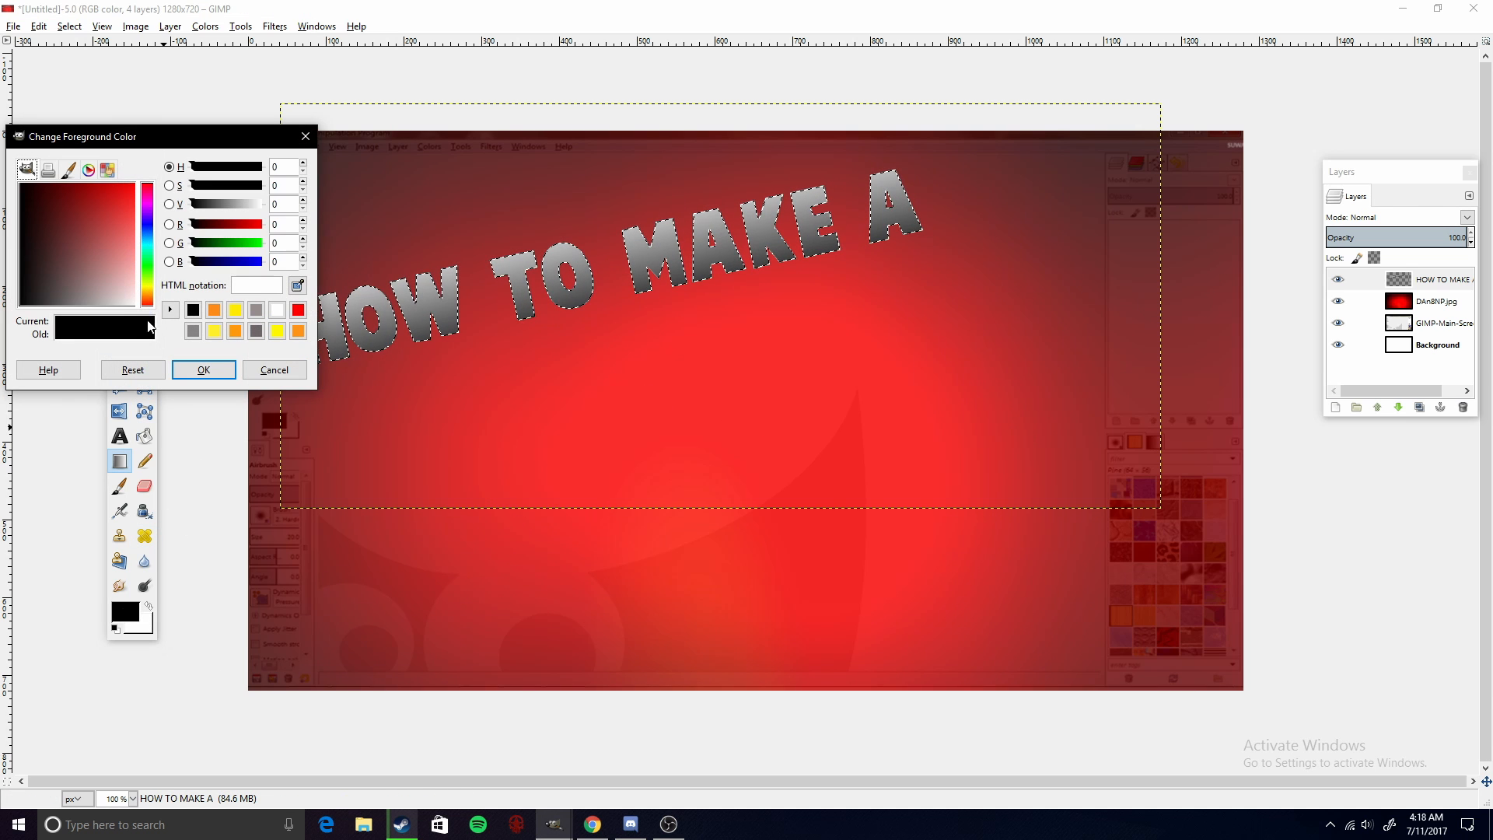
{"action": "left_click_drag", "start_coordinate": [99, 289], "coordinate": [86, 302]}
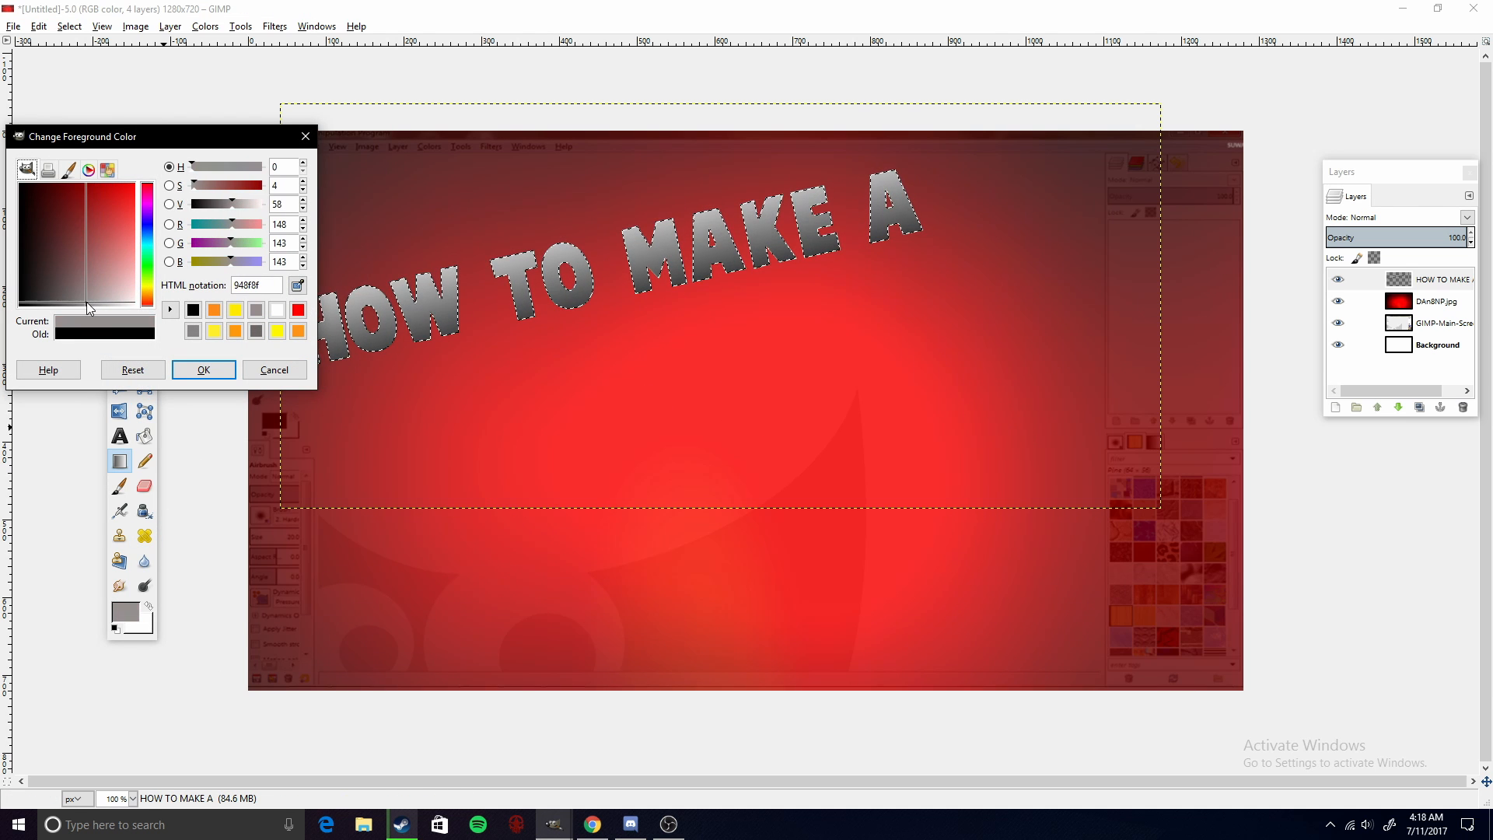
{"action": "left_click", "coordinate": [203, 370]}
{"action": "left_click_drag", "start_coordinate": [653, 305], "coordinate": [626, 207]}
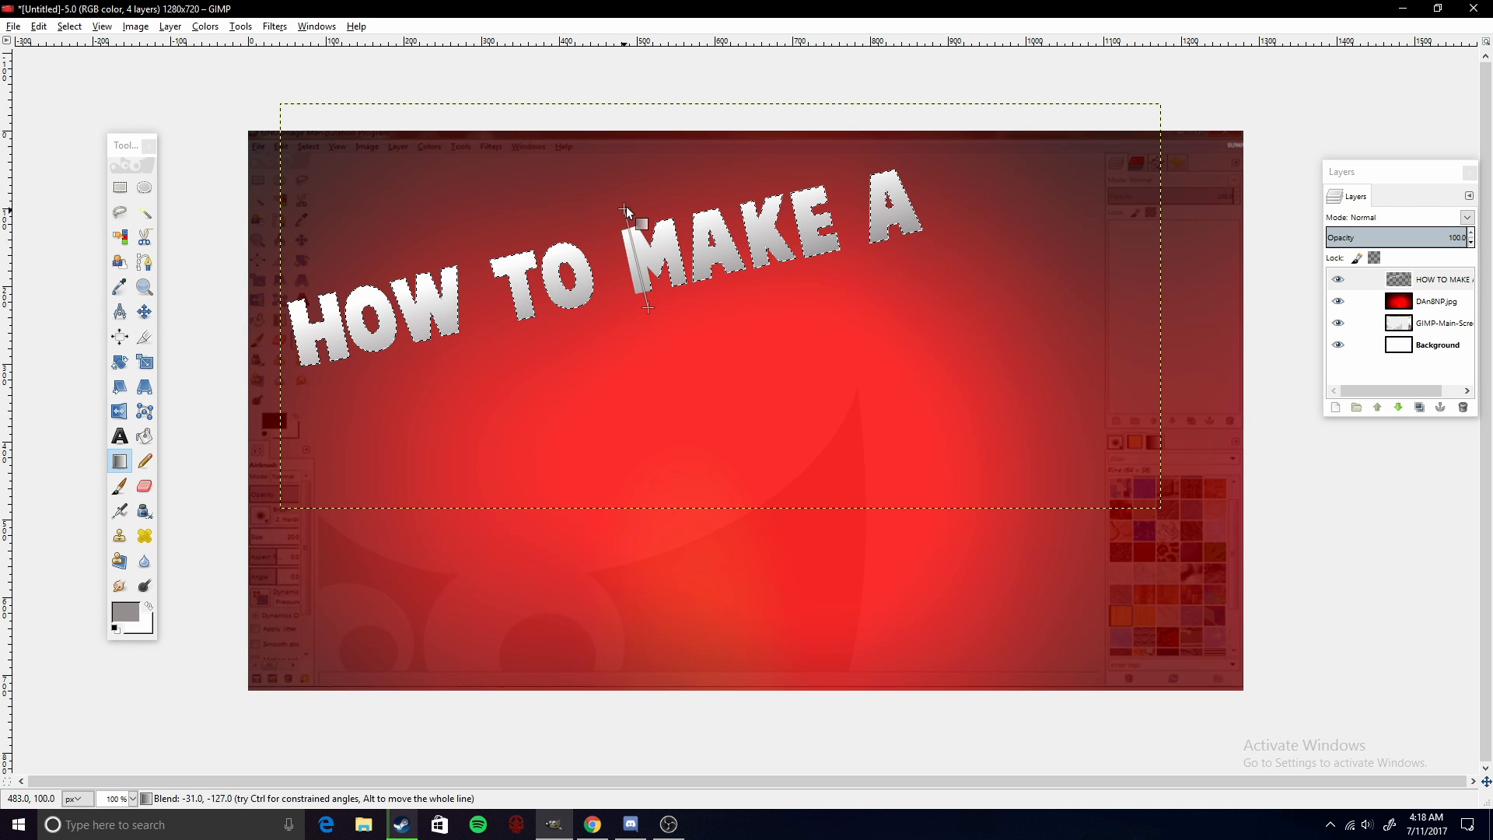
{"action": "left_click_drag", "start_coordinate": [630, 310], "coordinate": [614, 227]}
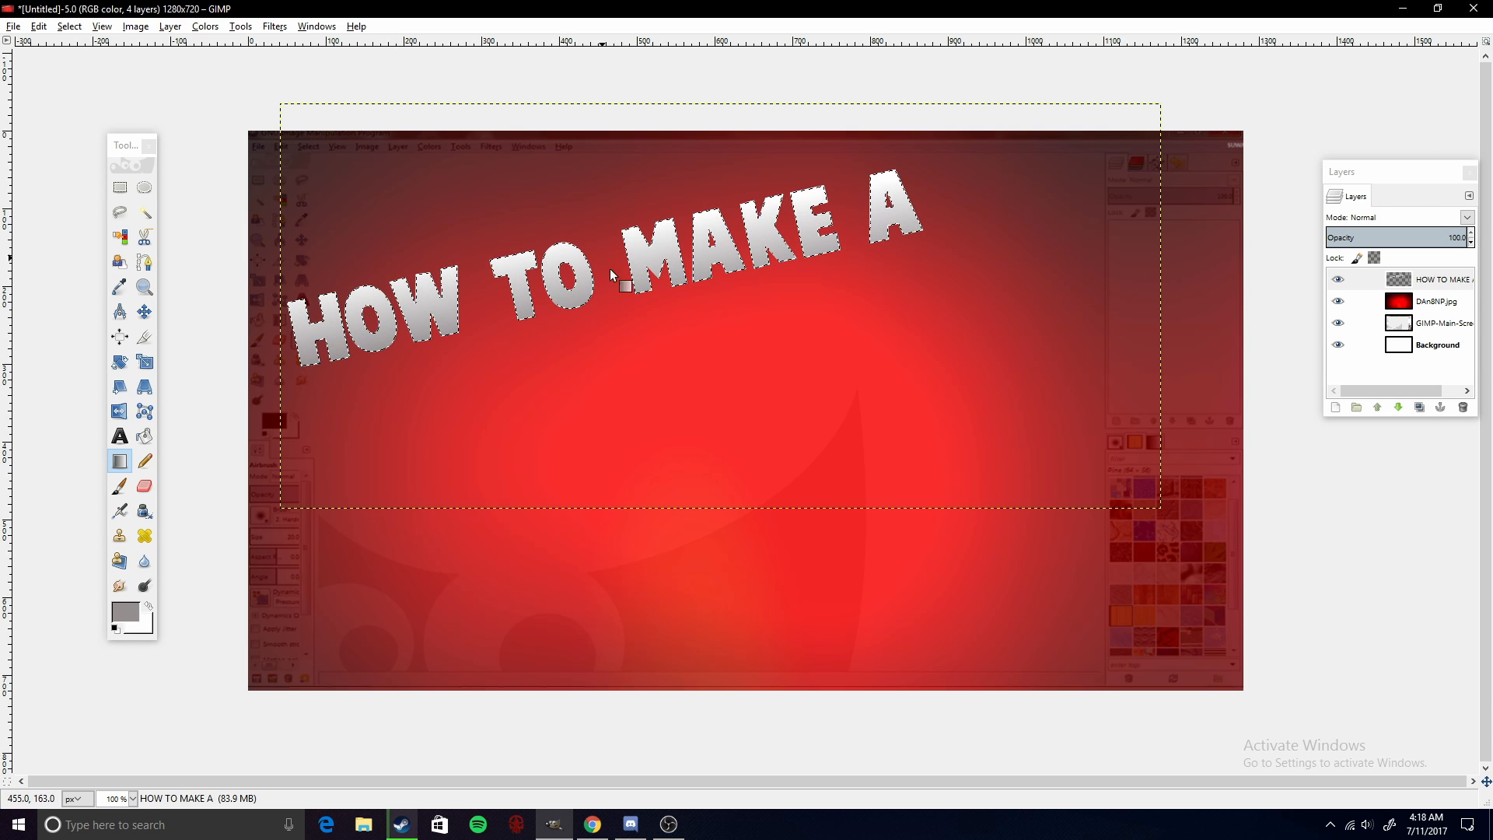
{"action": "left_click_drag", "start_coordinate": [610, 260], "coordinate": [609, 249]}
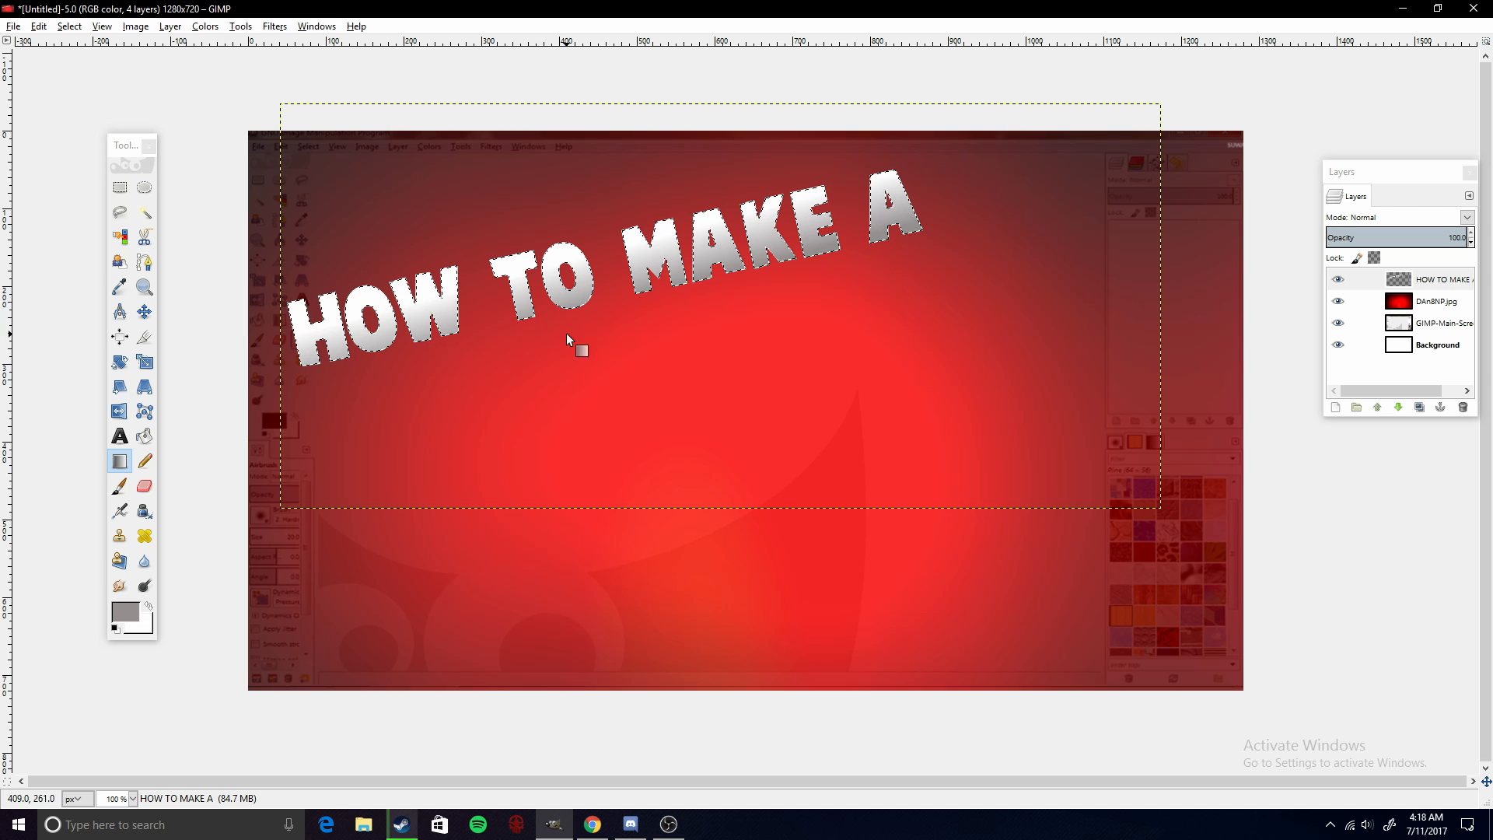
{"action": "mouse_move", "coordinate": [566, 333]}
{"action": "left_mouse_down"}
{"action": "mouse_move", "coordinate": [561, 263]}
{"action": "mouse_move", "coordinate": [587, 269]}
{"action": "mouse_move", "coordinate": [577, 253]}
{"action": "left_mouse_up"}
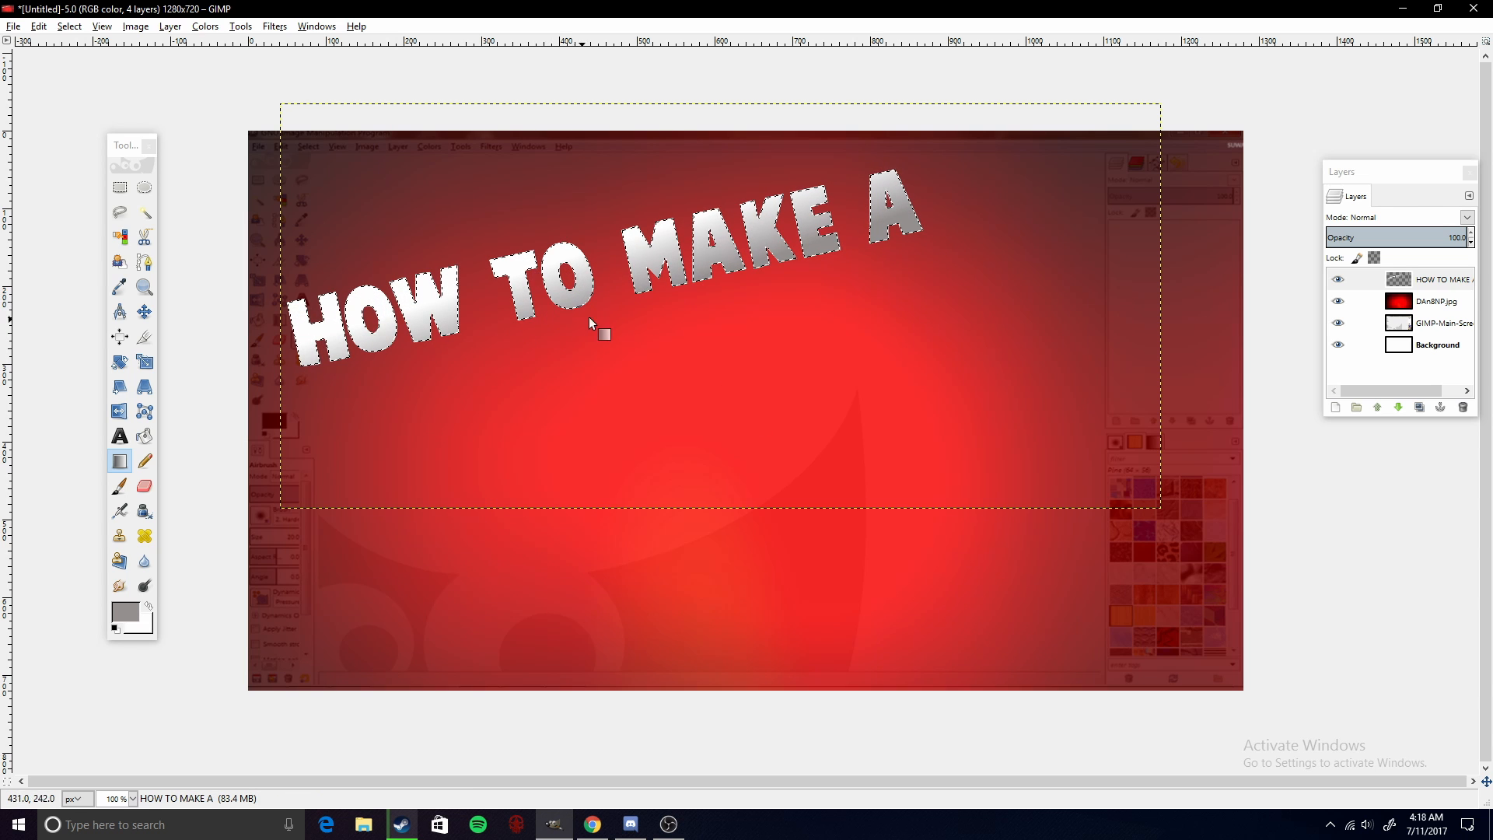
{"action": "left_click_drag", "start_coordinate": [588, 318], "coordinate": [585, 260]}
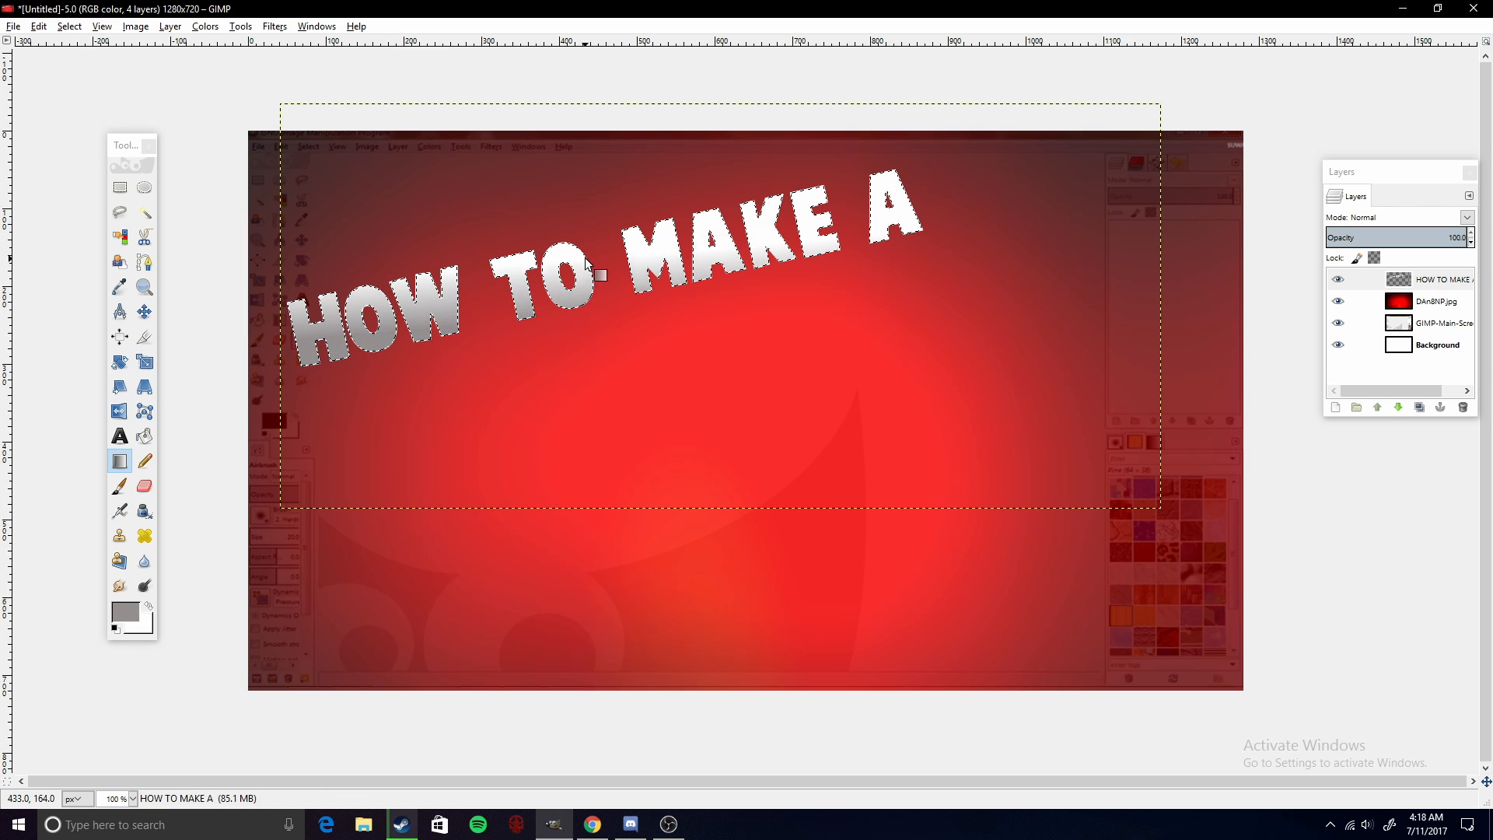
{"action": "left_click_drag", "start_coordinate": [613, 333], "coordinate": [589, 255]}
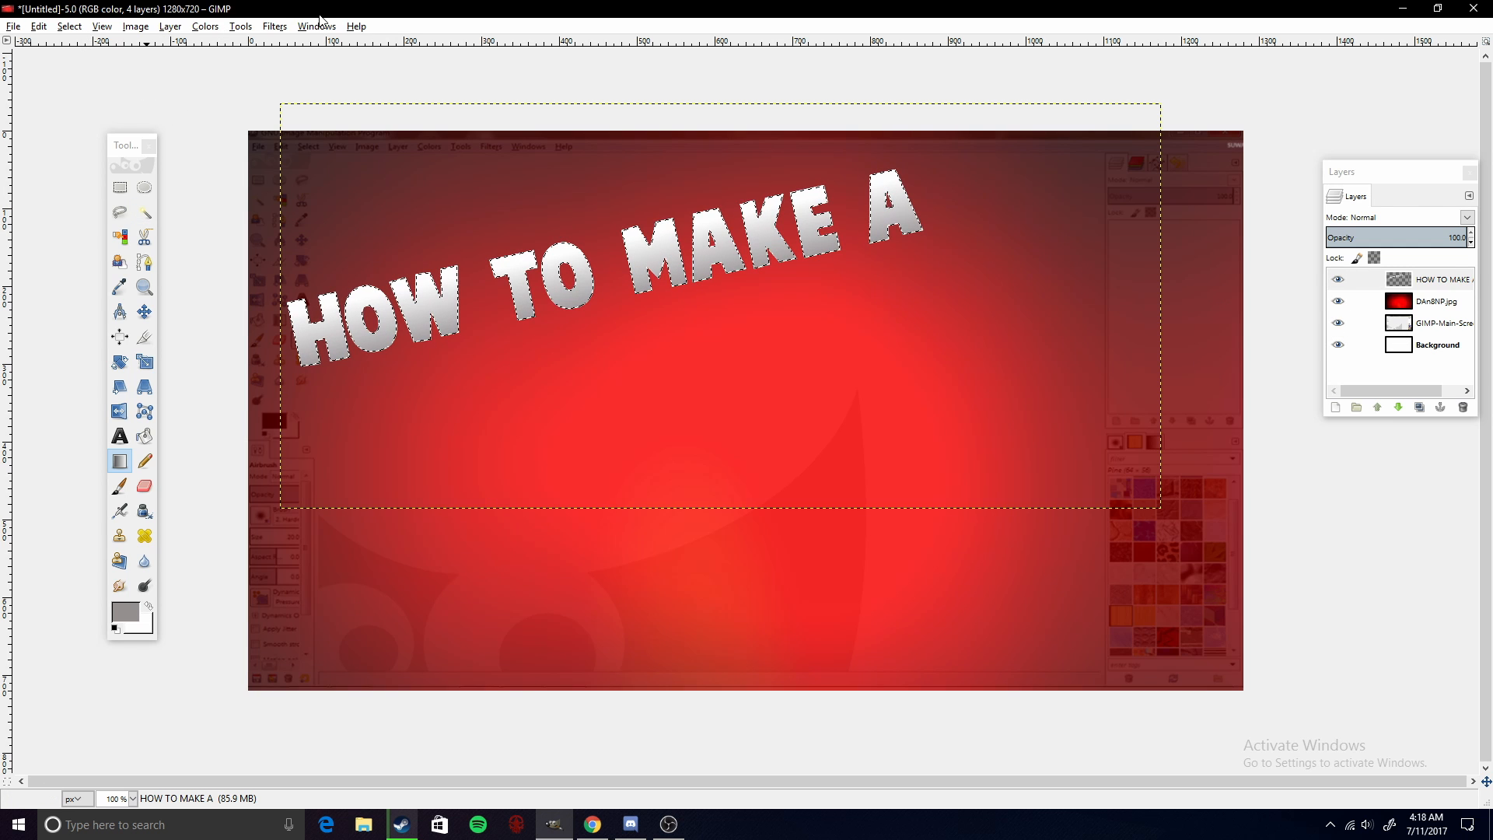
- Apply a Drop Shadow to the title with Offset X and Offset Y both set to 5
{"action": "left_click", "coordinate": [279, 28]}
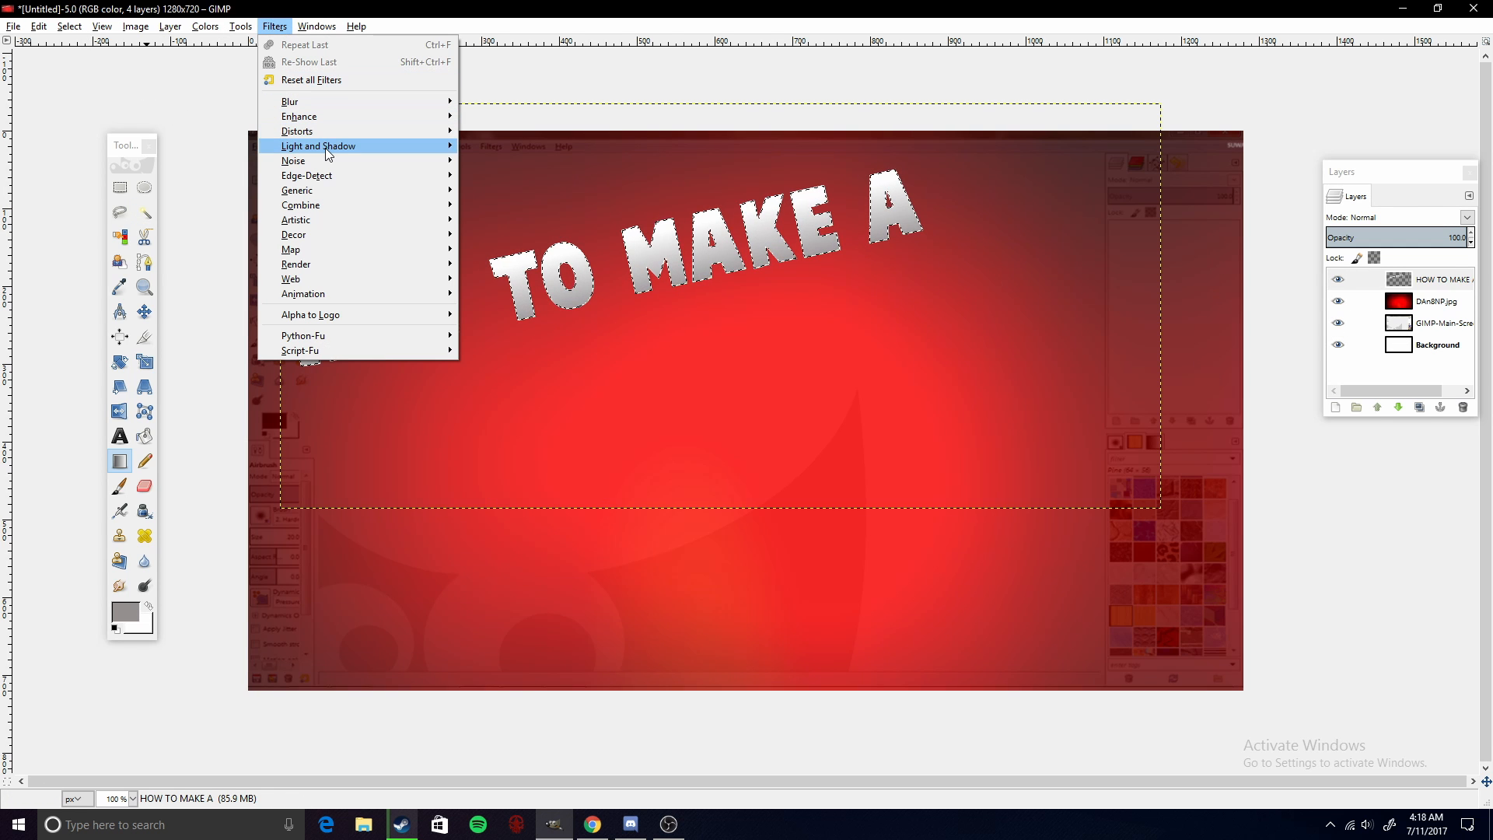
{"action": "mouse_move", "coordinate": [325, 148]}
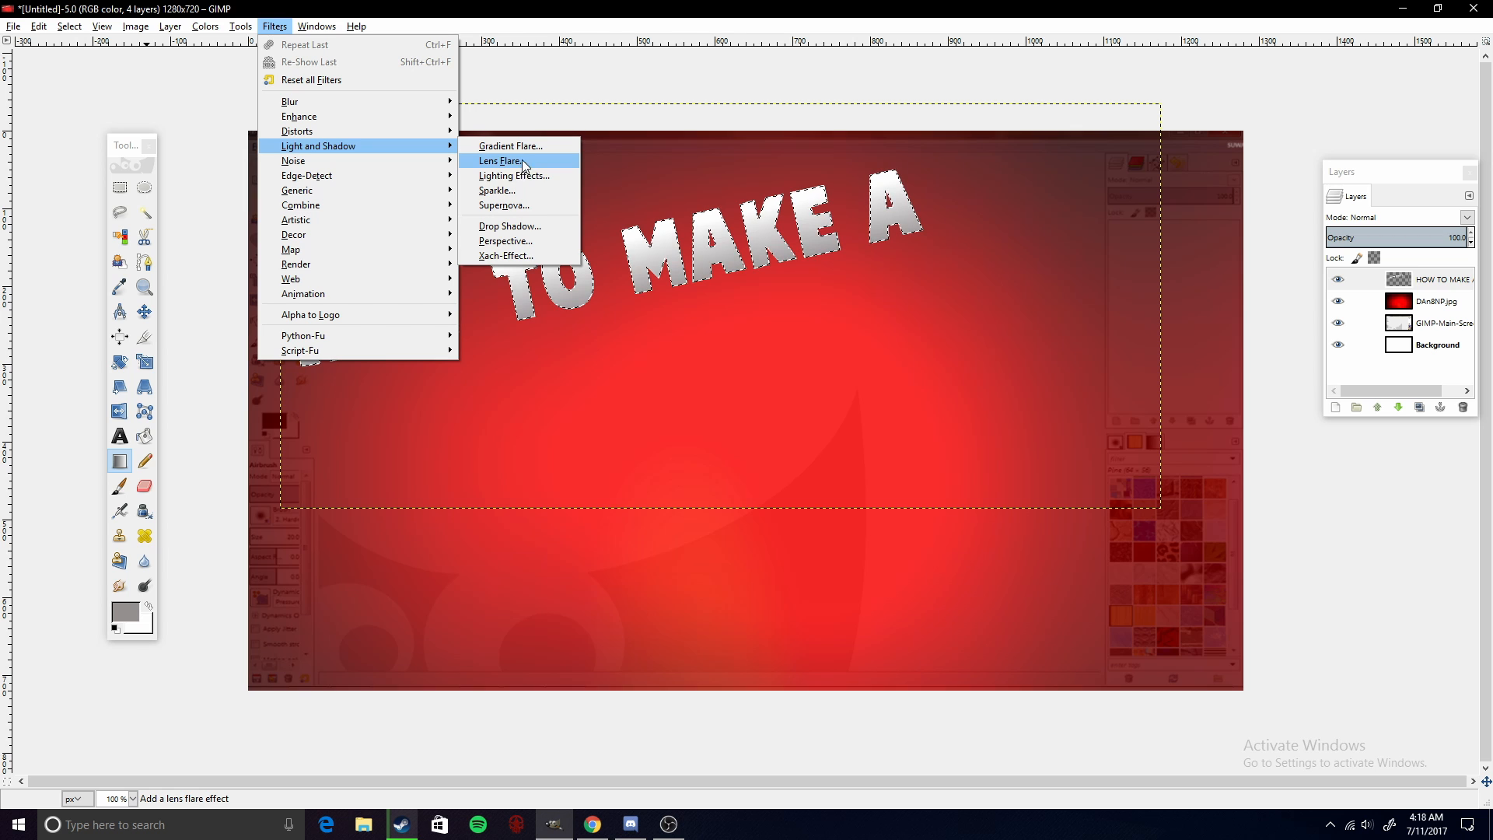
{"action": "left_click", "coordinate": [513, 226]}
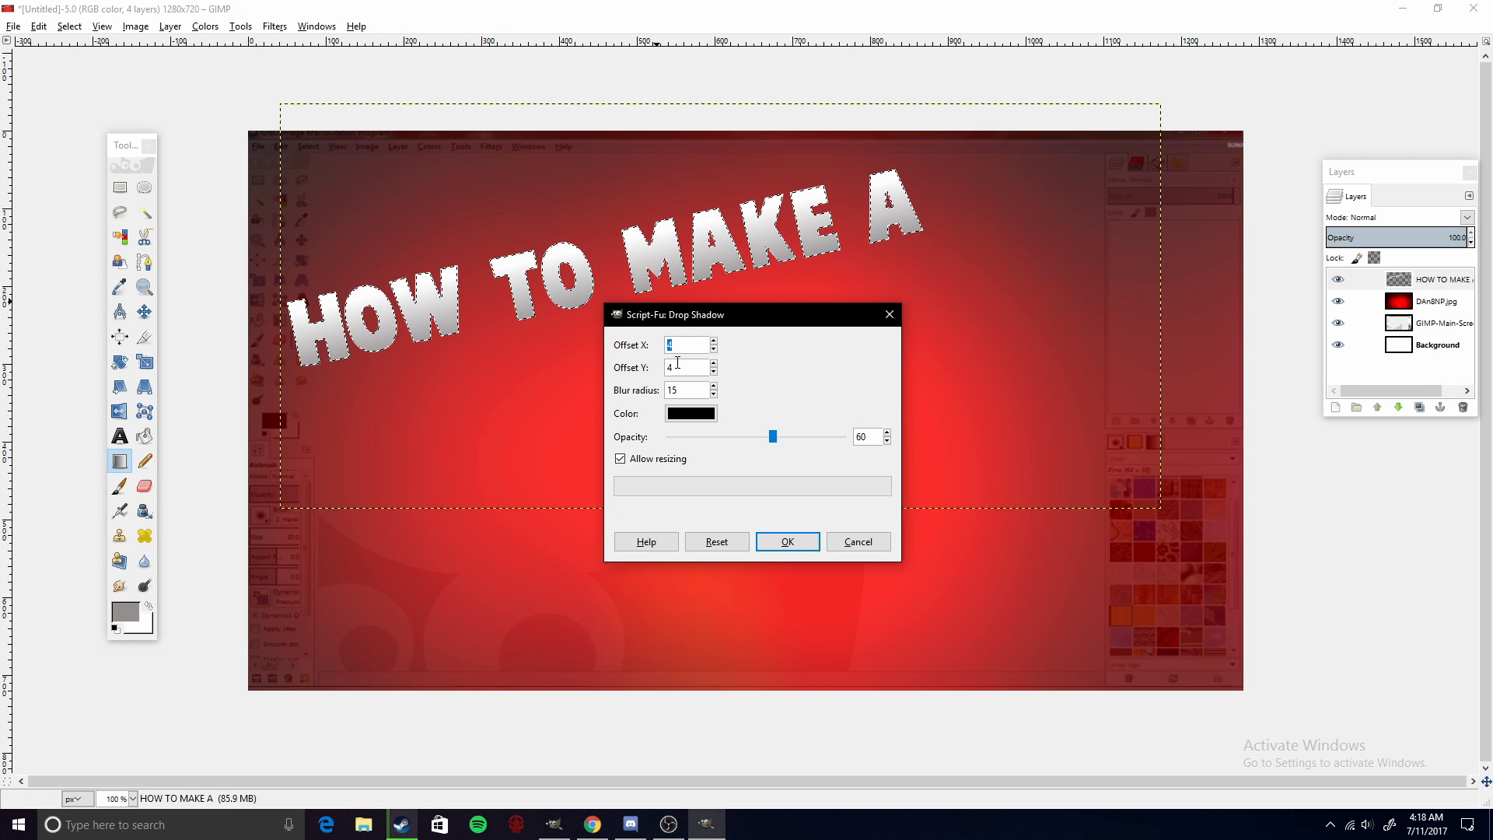
{"action": "double_click", "coordinate": [669, 362]}
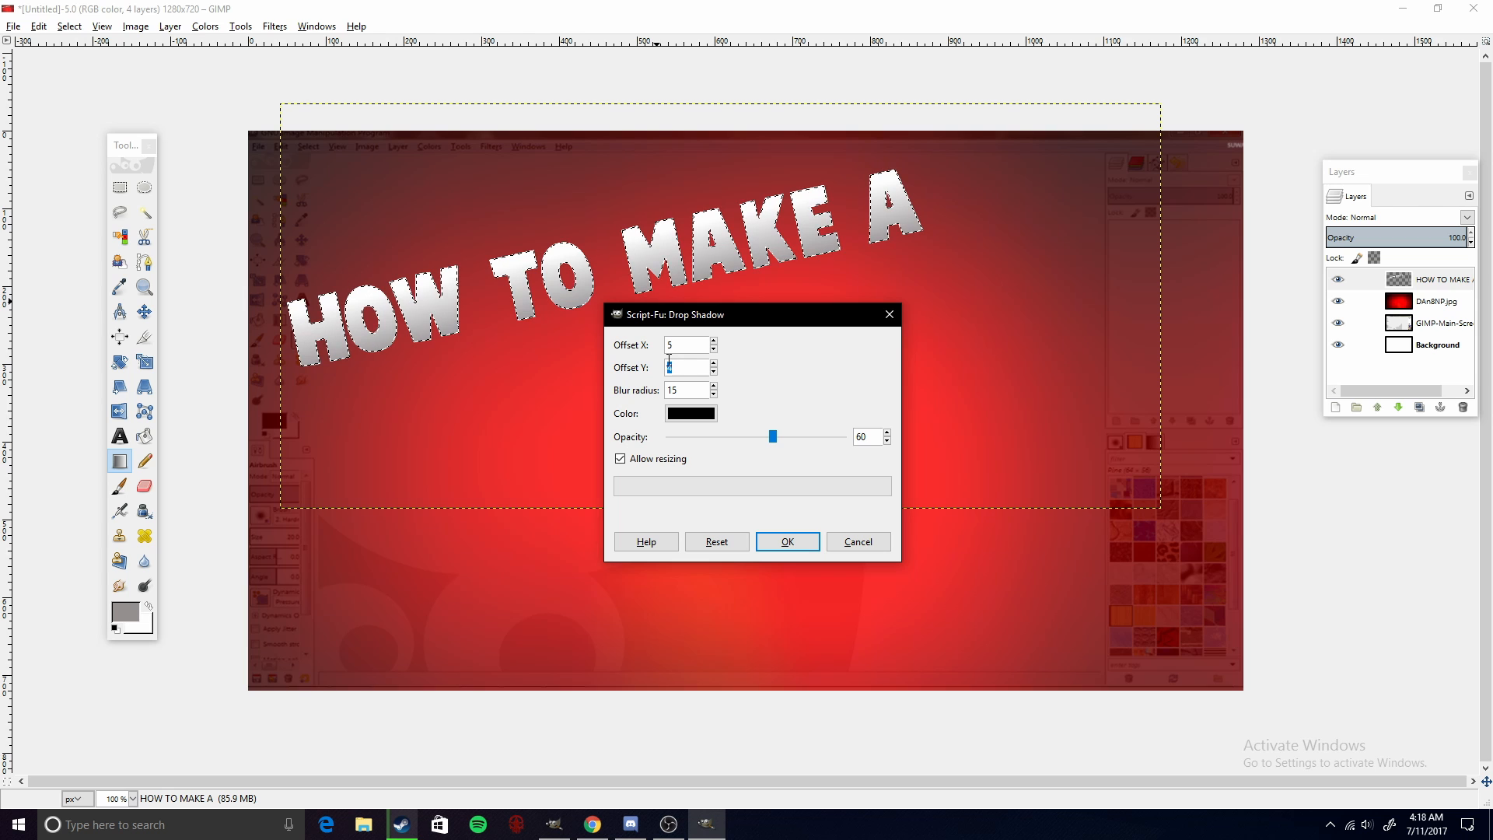
{"action": "type", "text": "5"}
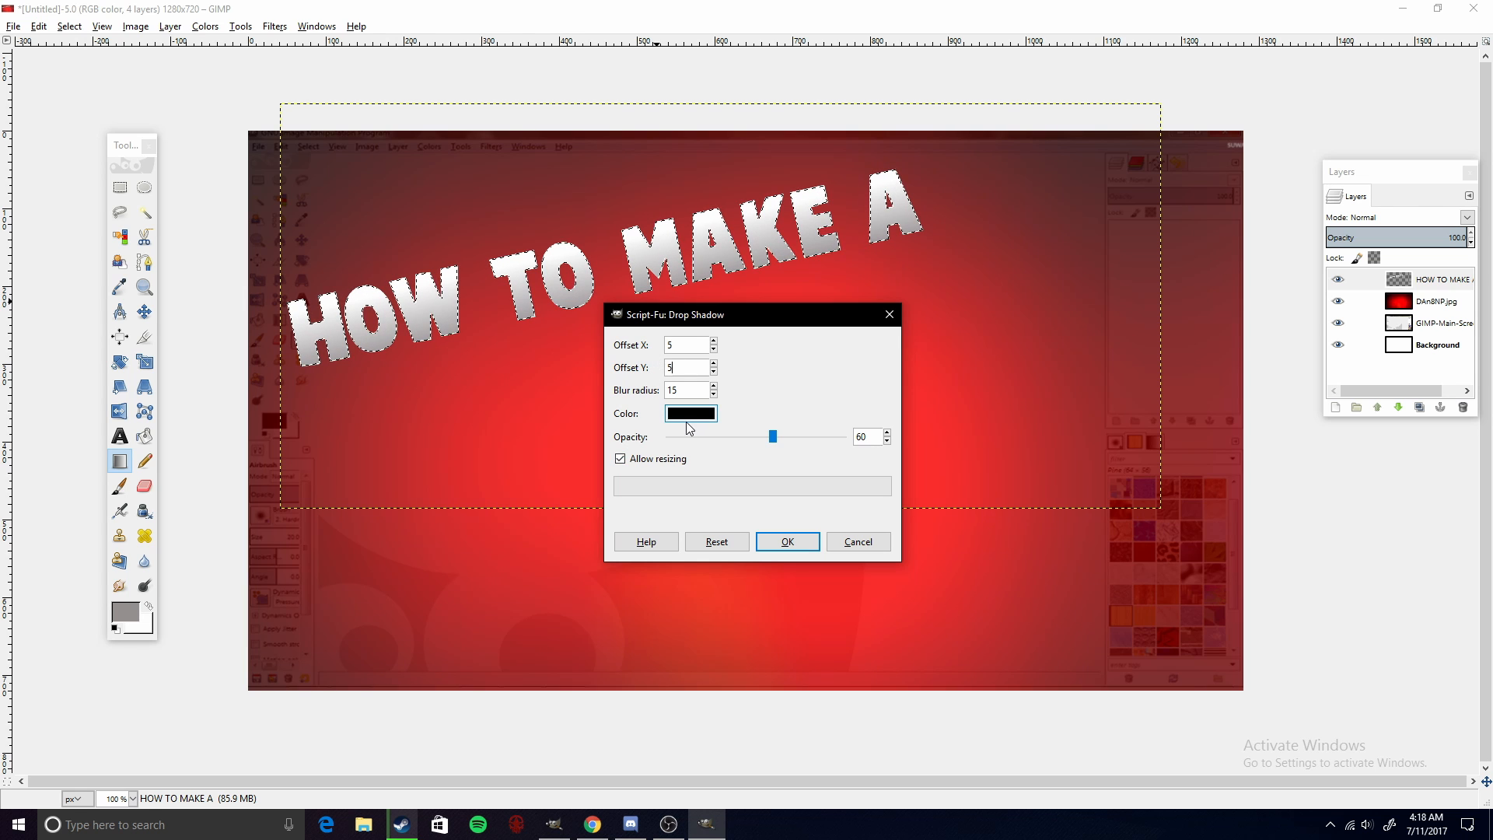
{"action": "left_click", "coordinate": [789, 541]}
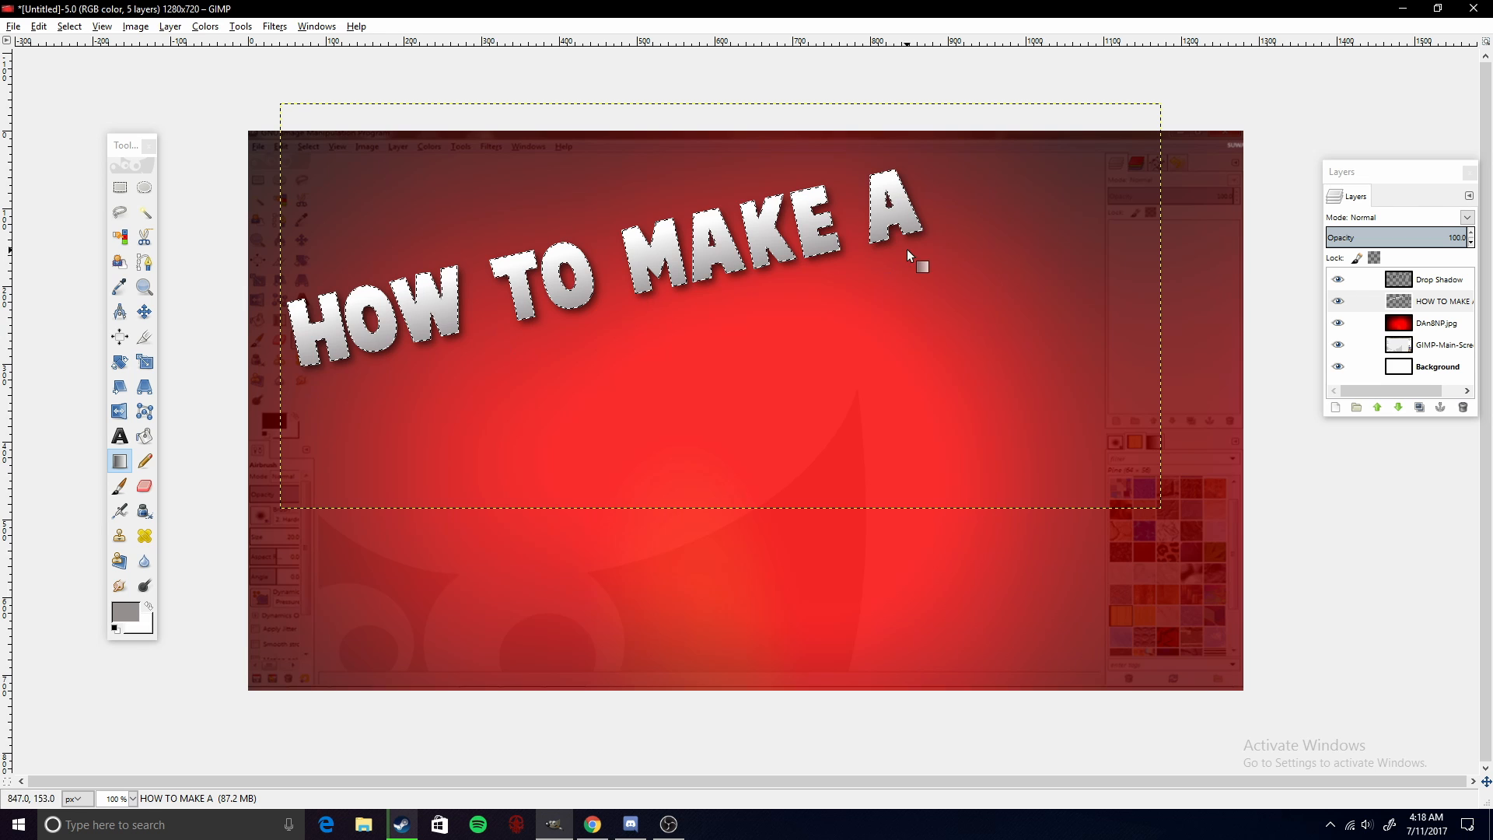
- Repeat the Drop Shadow filter three more times on the title
{"action": "left_click", "coordinate": [274, 27]}
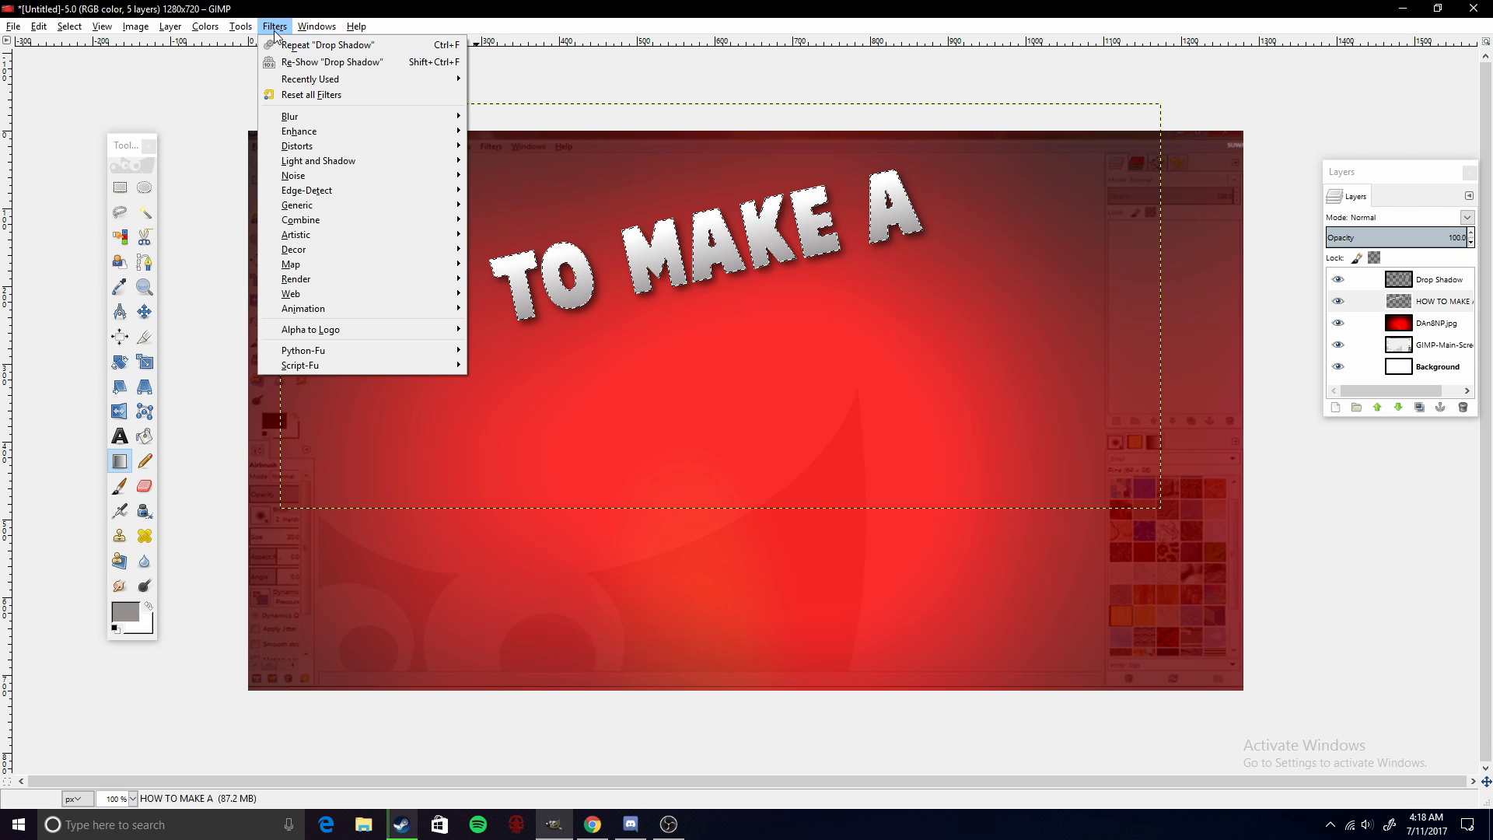
{"action": "left_click", "coordinate": [292, 45]}
{"action": "left_click", "coordinate": [273, 27]}
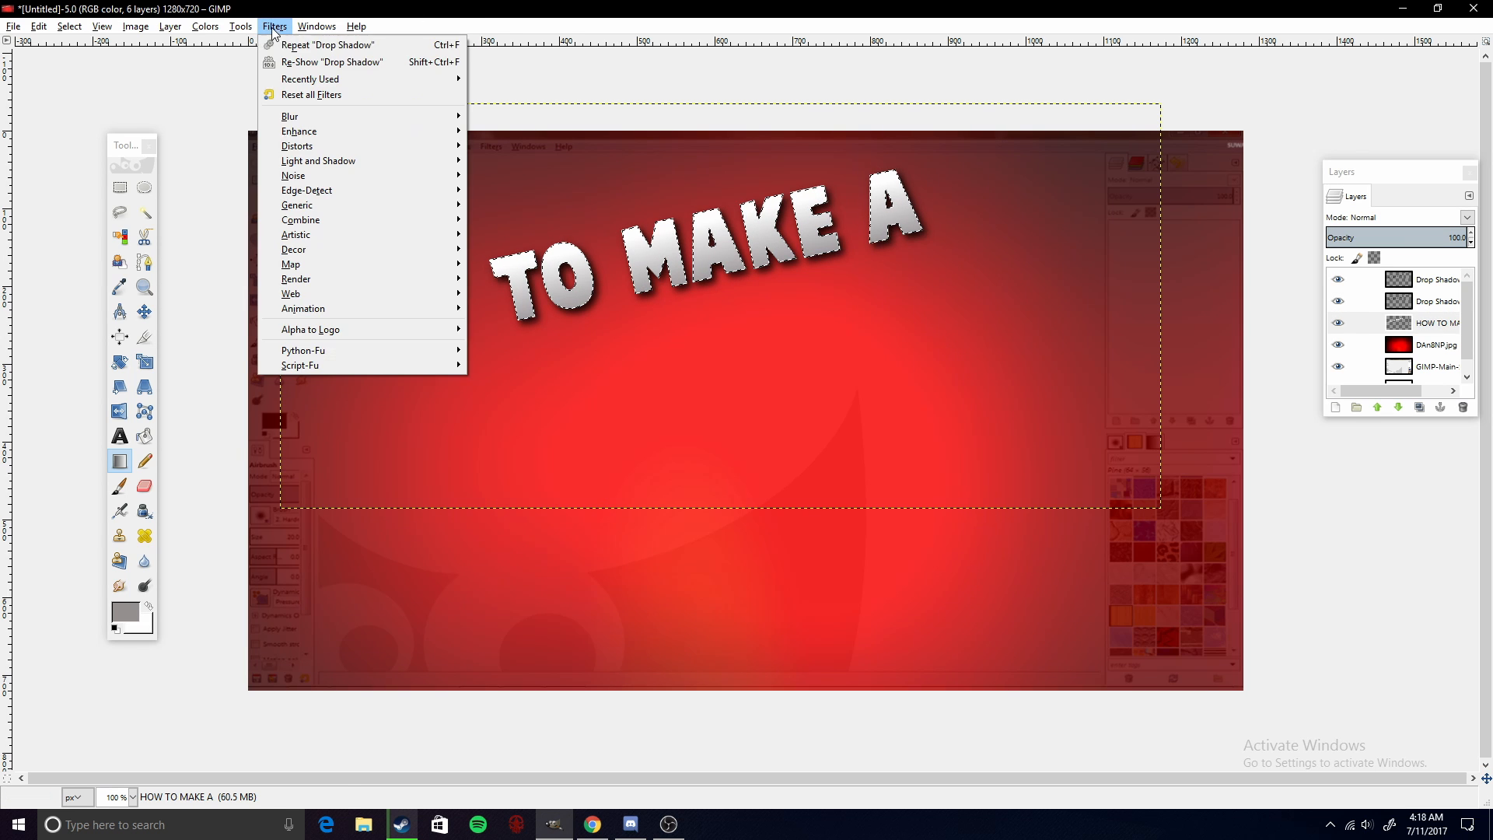
{"action": "left_click", "coordinate": [290, 44]}
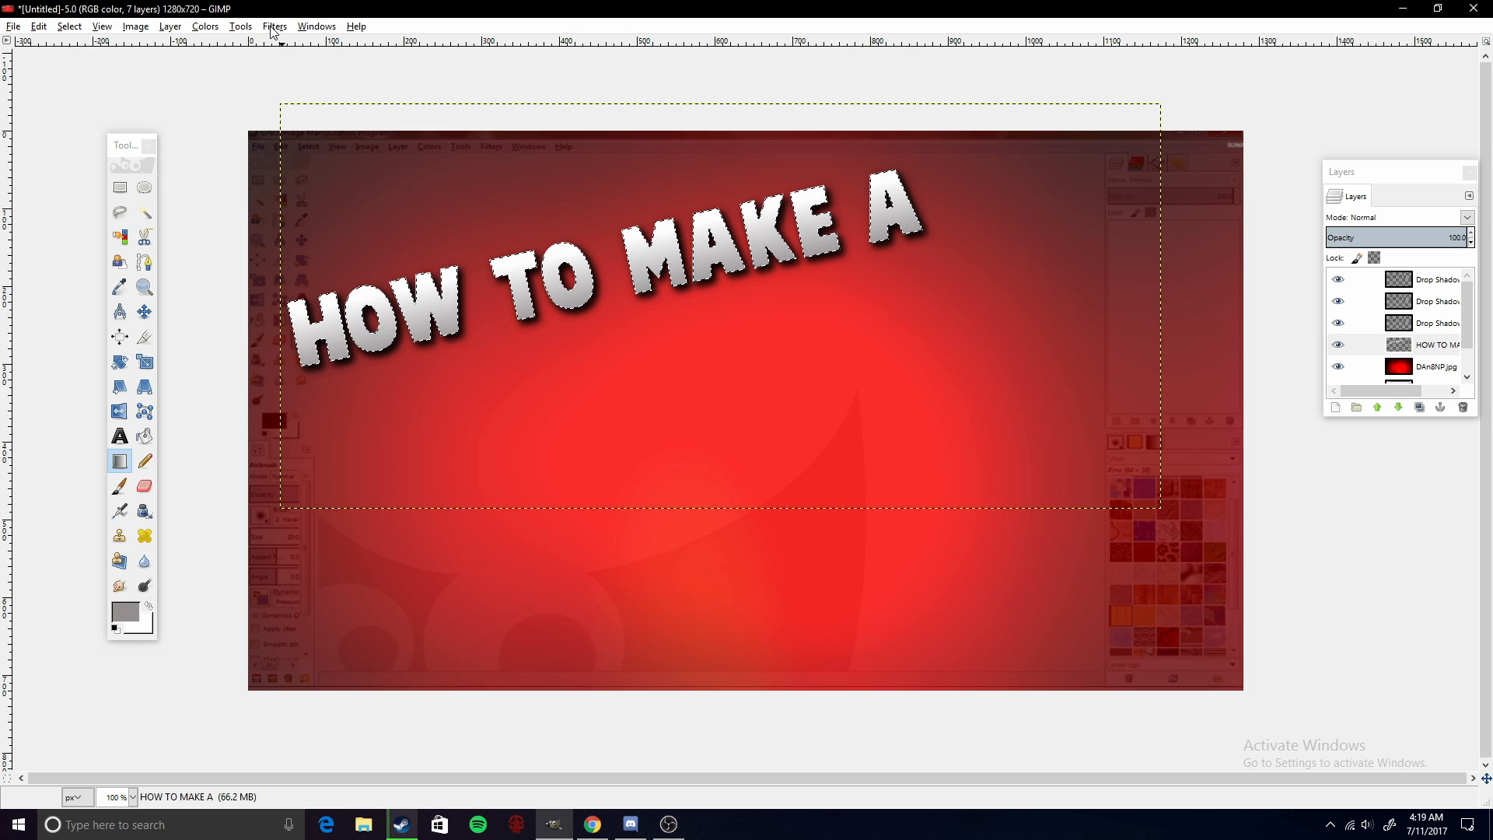
{"action": "left_click", "coordinate": [274, 26]}
{"action": "left_click", "coordinate": [291, 45]}
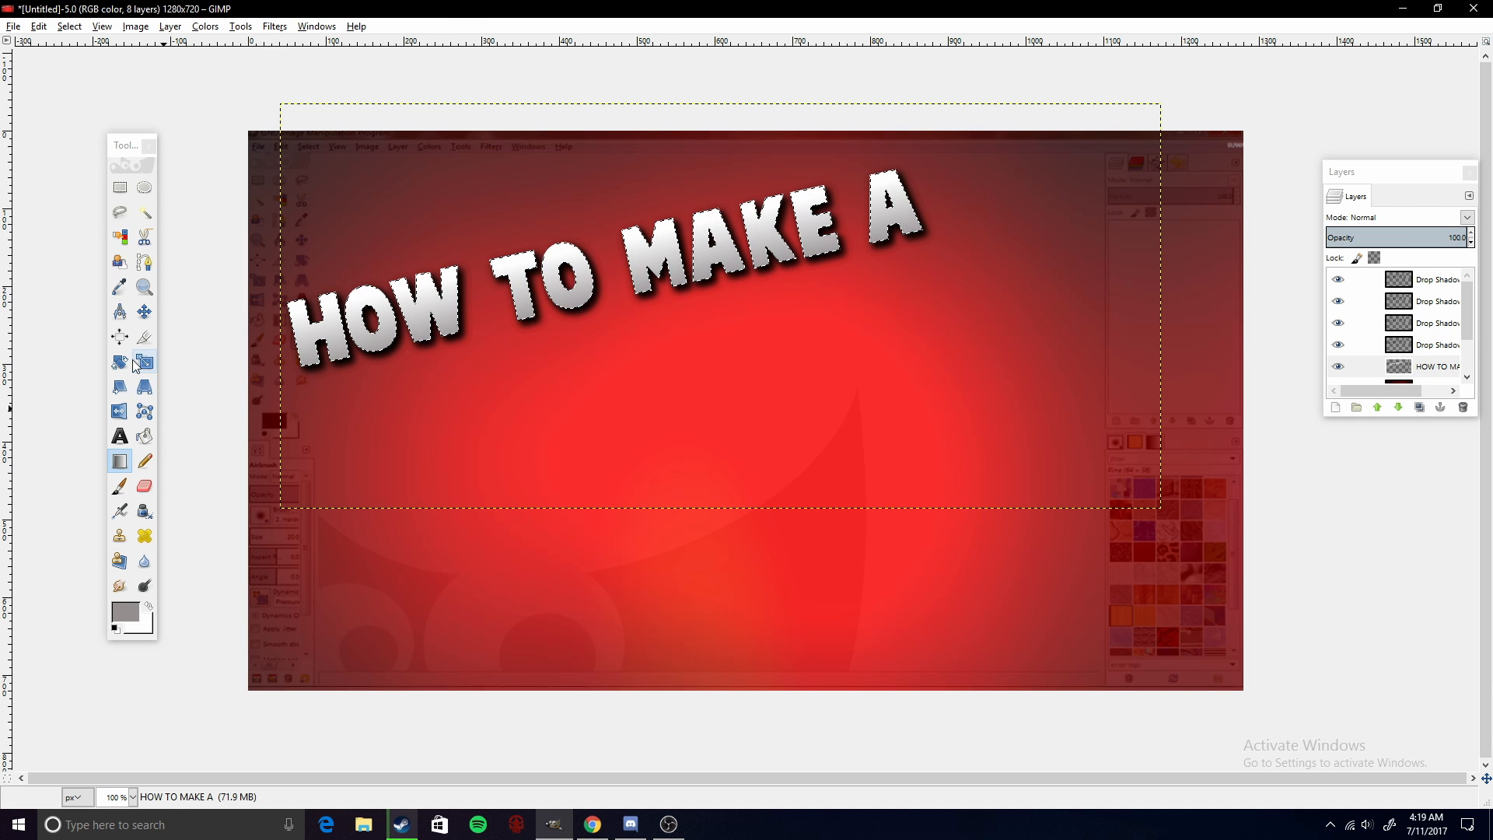
- Move the HOW TO MAKE A layer above the drop shadow layers in the layer stack
{"action": "left_click", "coordinate": [144, 311]}
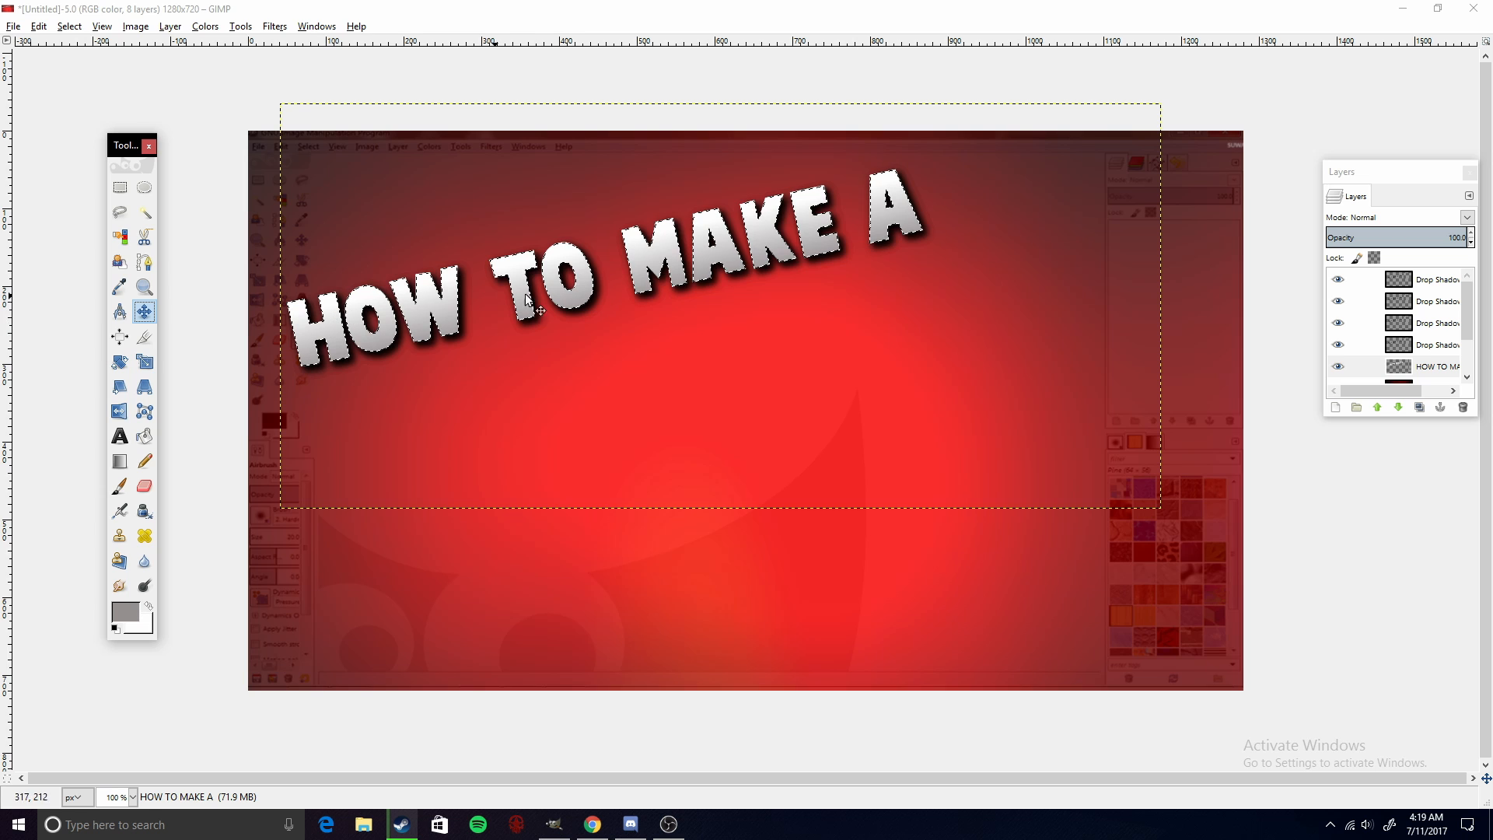
{"action": "left_click_drag", "start_coordinate": [1395, 172], "coordinate": [1357, 138]}
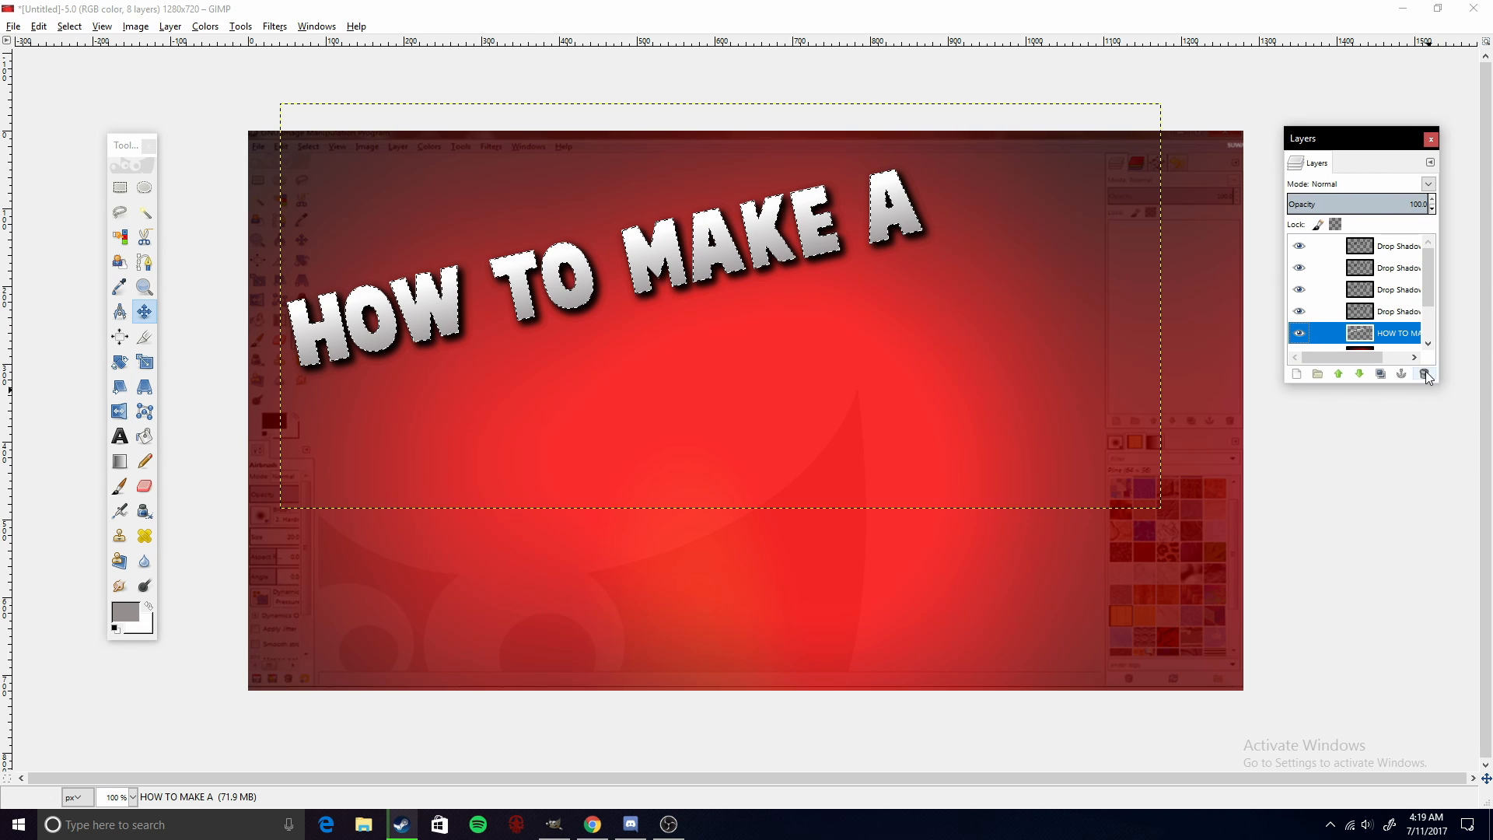
{"action": "left_click_drag", "start_coordinate": [1441, 383], "coordinate": [1473, 672]}
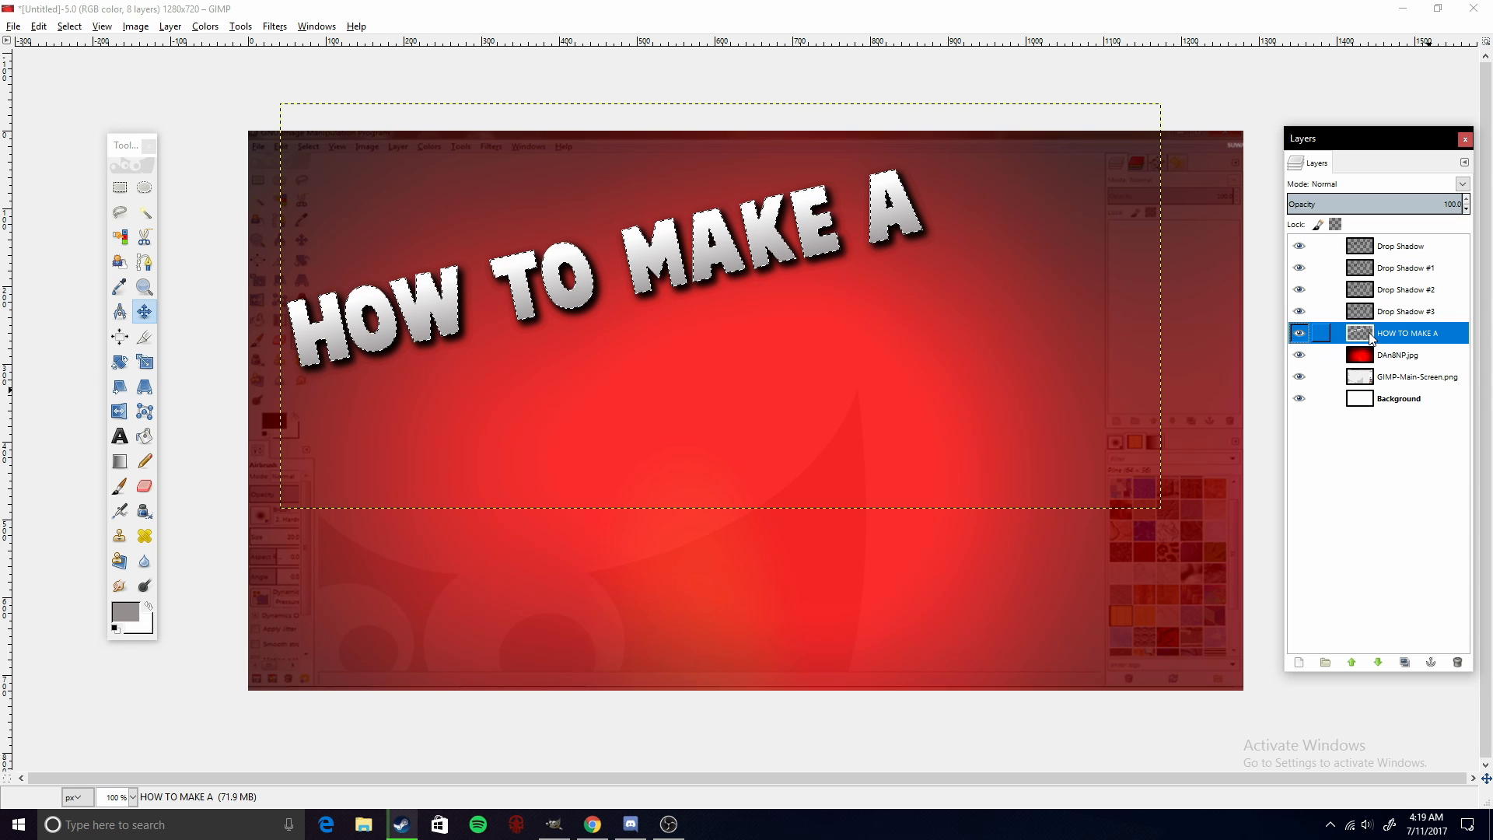
{"action": "left_click_drag", "start_coordinate": [1370, 336], "coordinate": [1368, 246]}
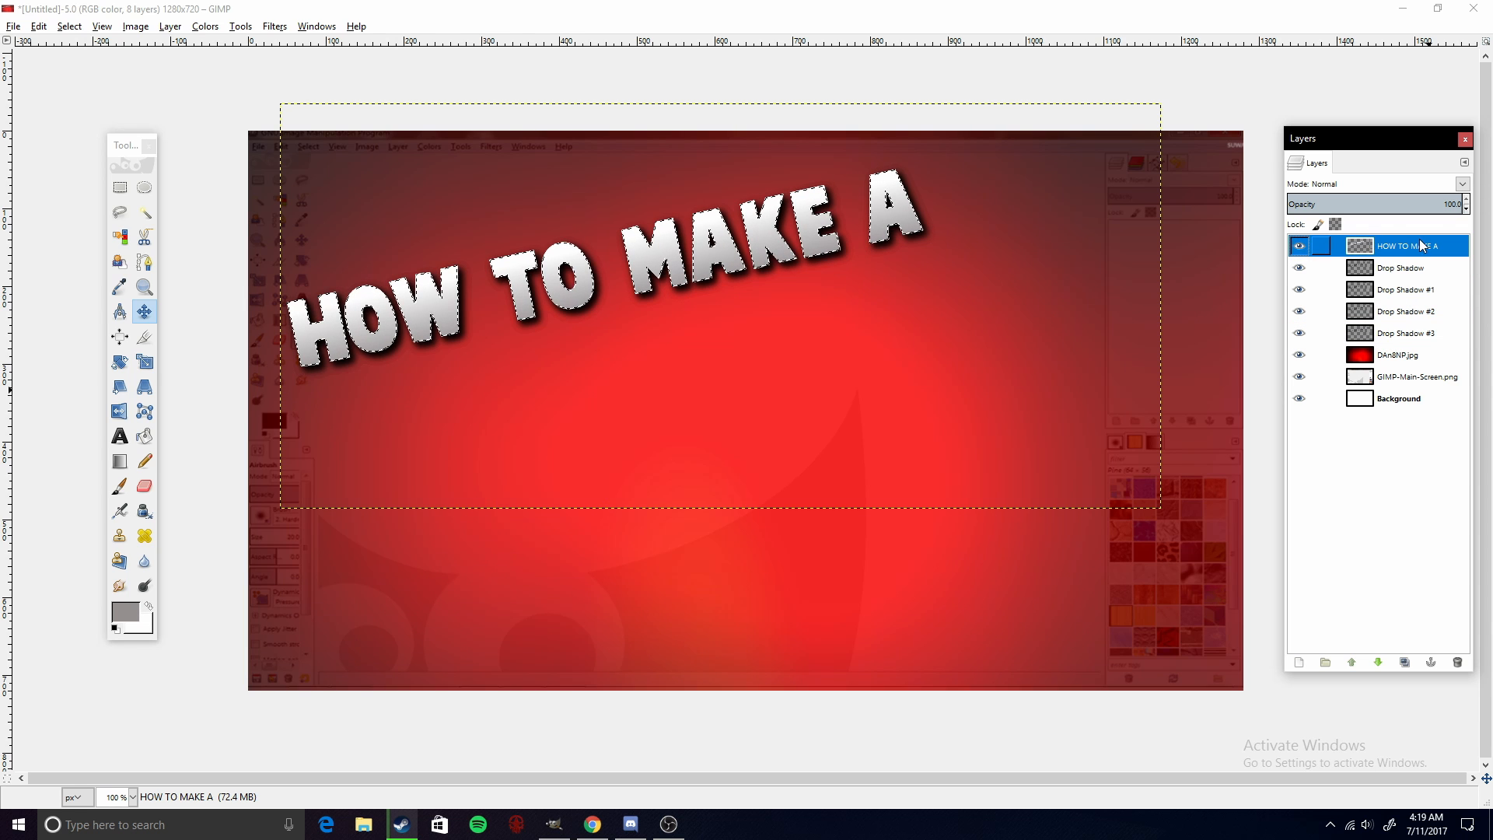
- Merge the title layer down through all the drop shadow layers into a single layer
{"action": "right_click", "coordinate": [1389, 251]}
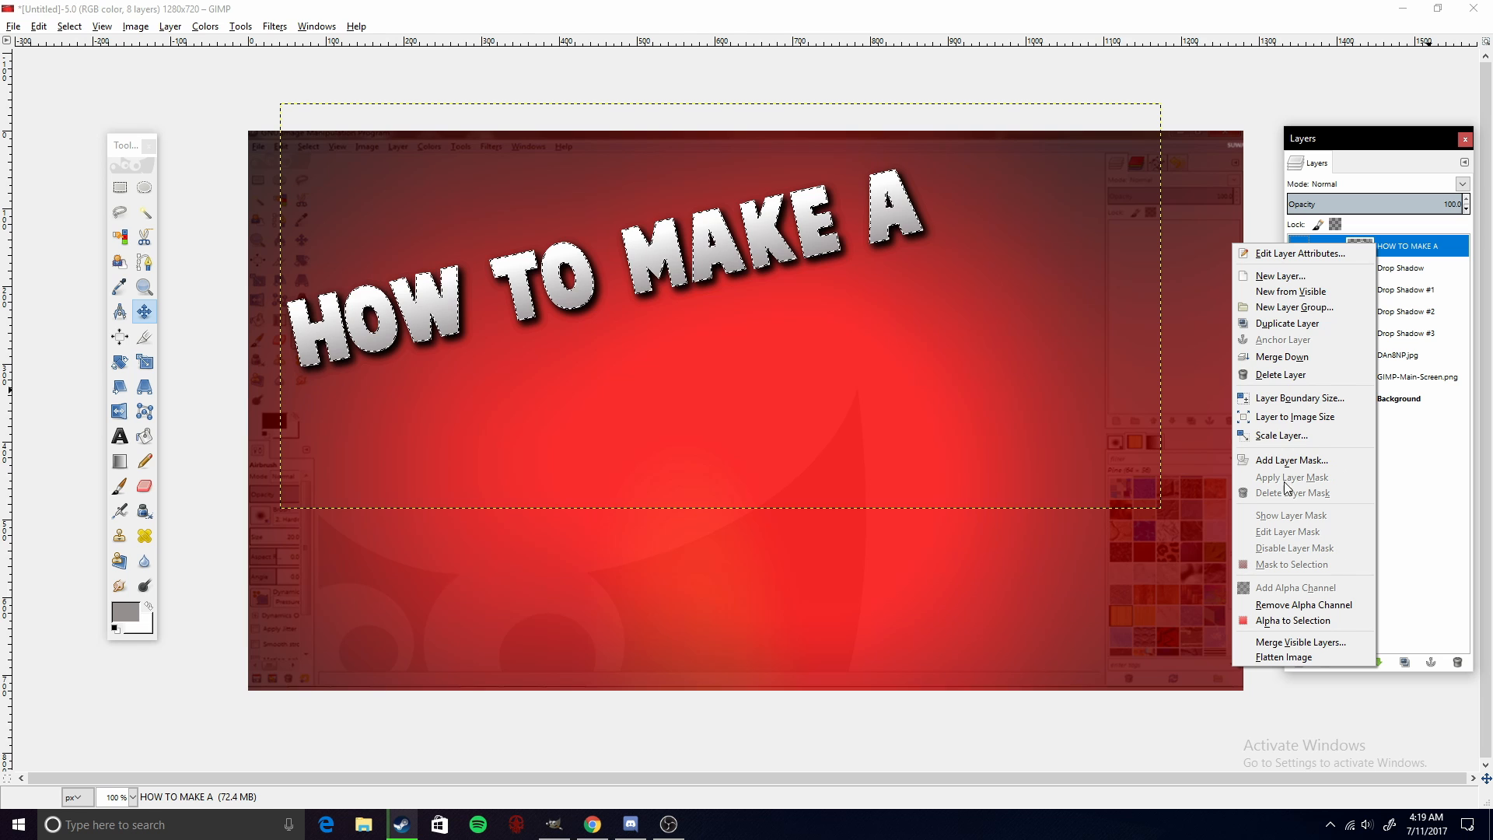
{"action": "left_click", "coordinate": [1282, 375]}
{"action": "right_click", "coordinate": [1373, 246]}
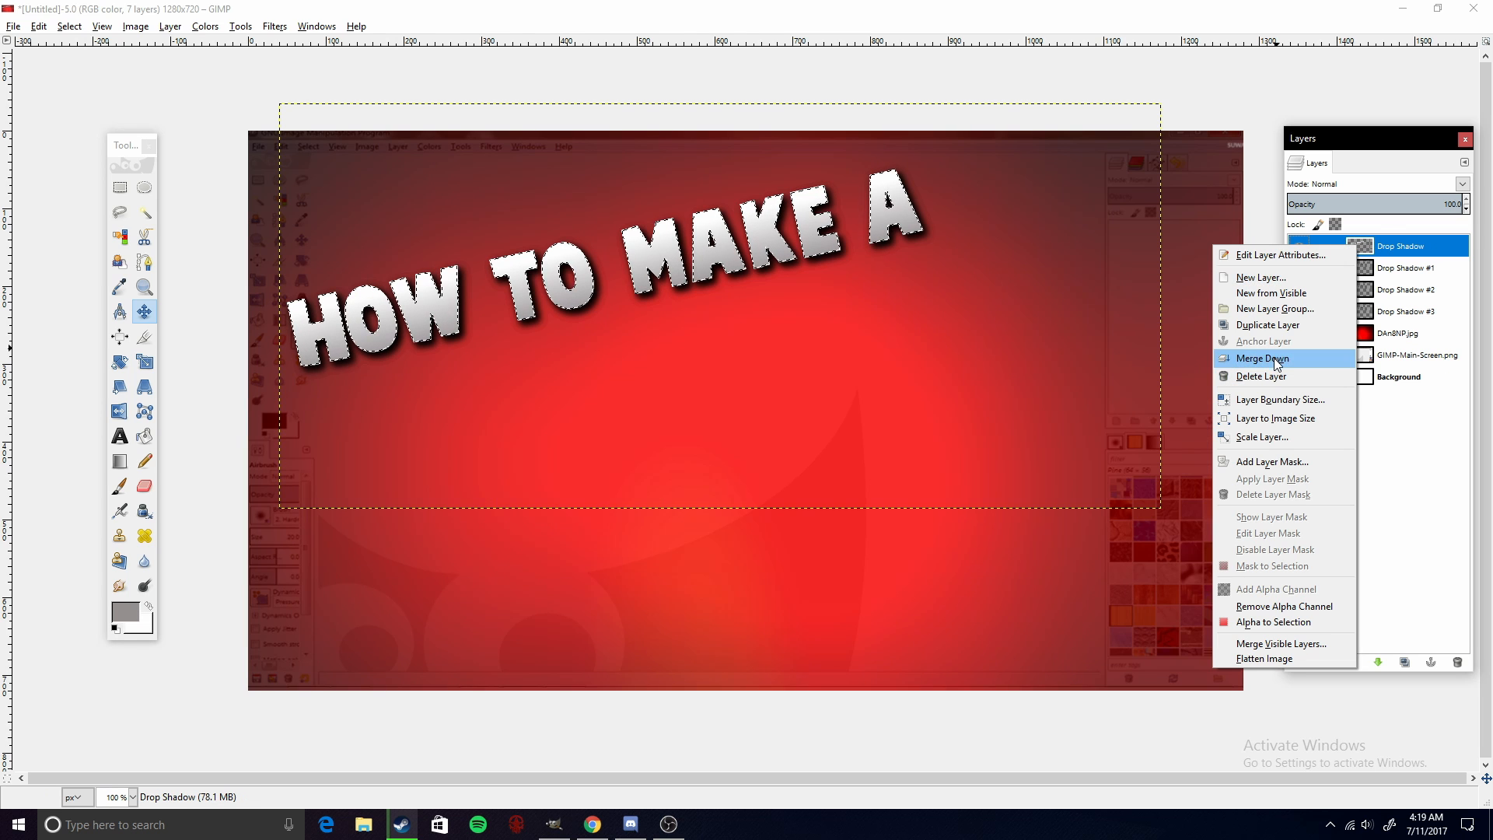
{"action": "left_click", "coordinate": [1283, 360]}
{"action": "right_click", "coordinate": [1382, 247]}
{"action": "left_click", "coordinate": [1321, 355]}
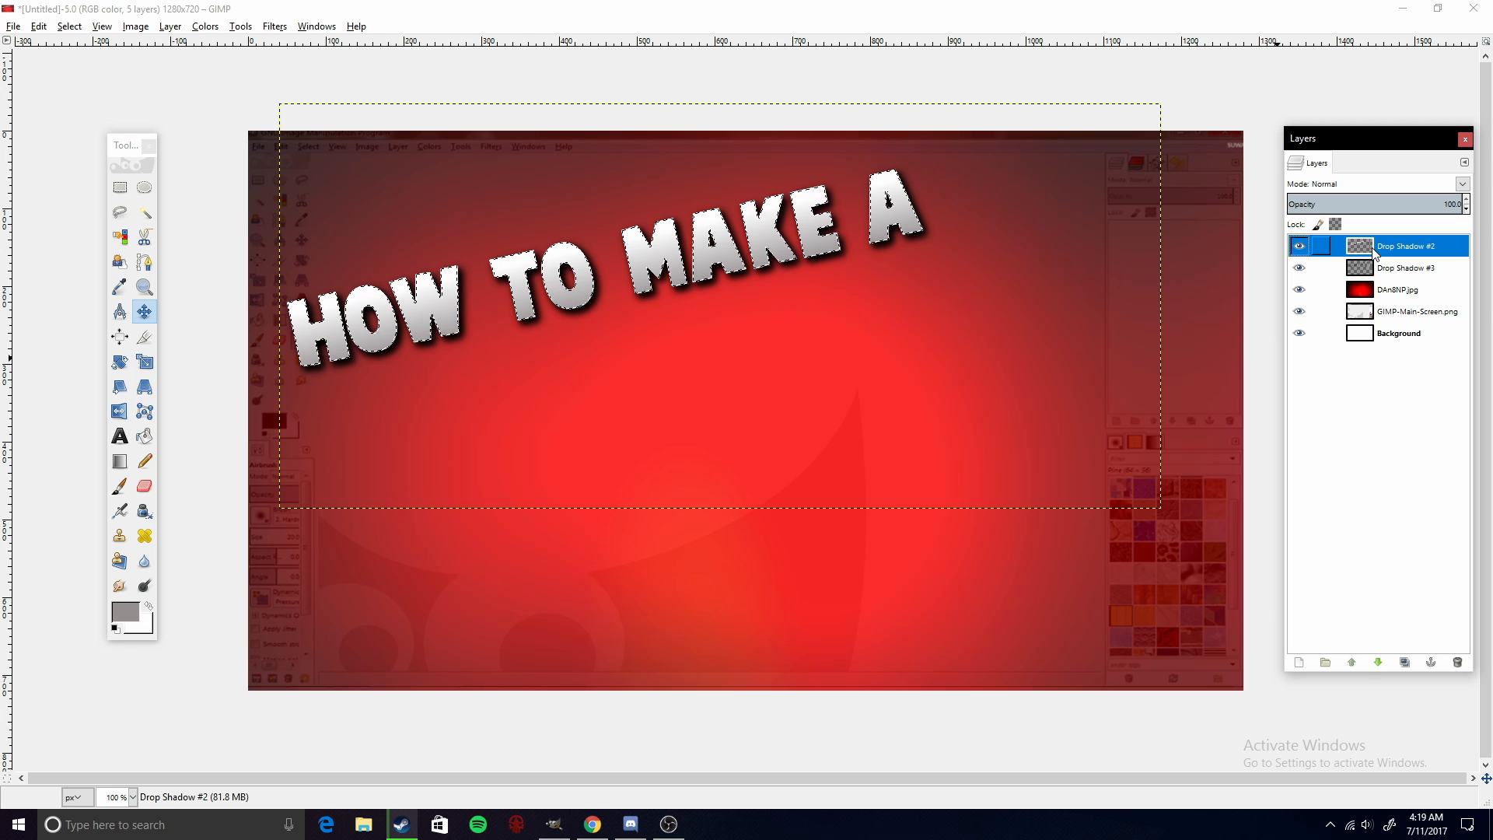
{"action": "right_click", "coordinate": [1375, 250]}
{"action": "left_click", "coordinate": [1280, 383]}
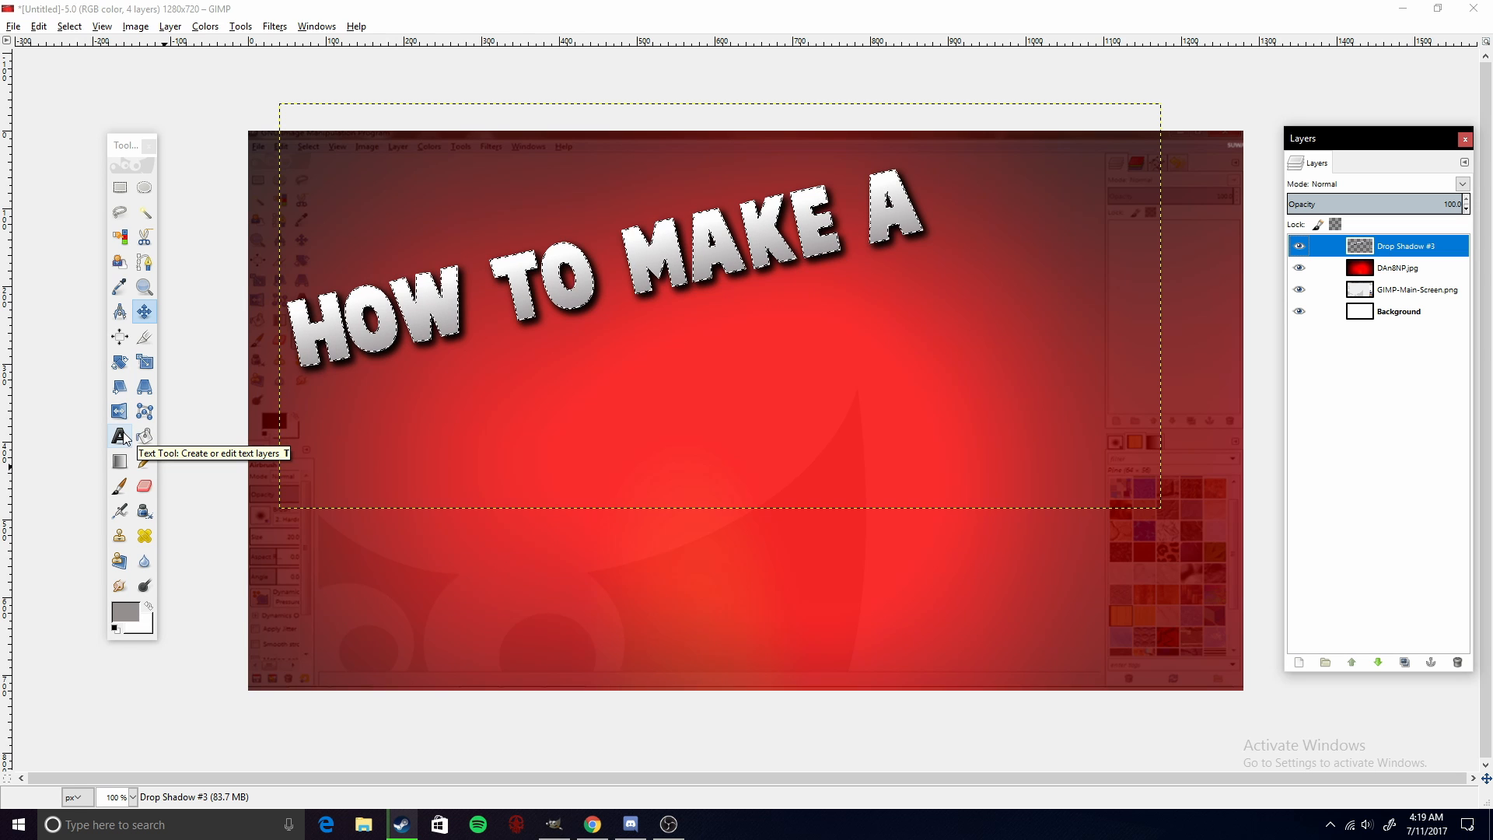
- Create a new text box below the title and enter YOUTUBE
{"action": "left_click", "coordinate": [1399, 311]}
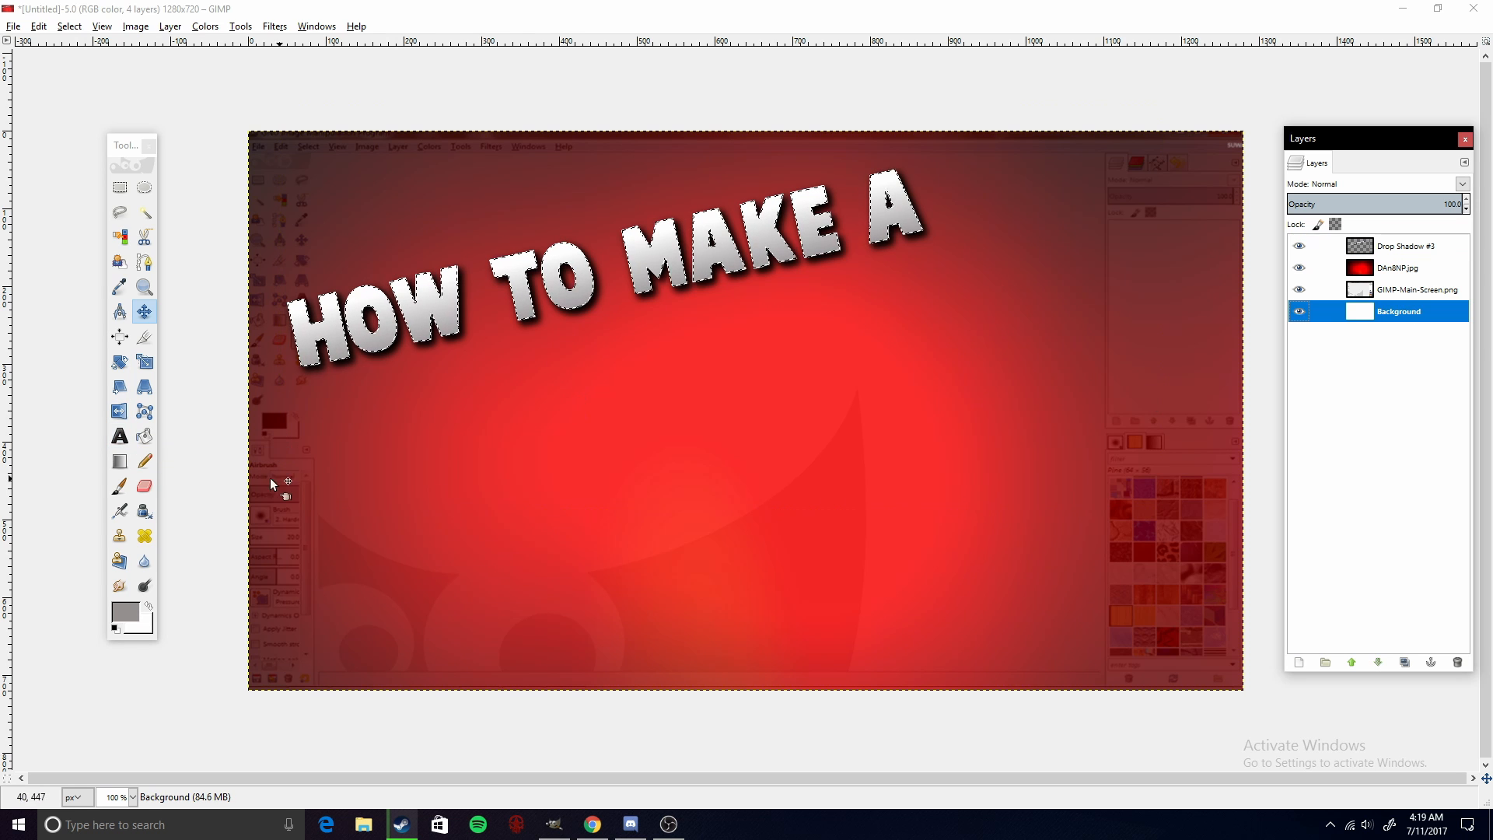
{"action": "left_click", "coordinate": [120, 436]}
{"action": "left_click", "coordinate": [614, 457]}
{"action": "left_click_drag", "start_coordinate": [593, 432], "coordinate": [400, 294]}
{"action": "left_click_drag", "start_coordinate": [647, 483], "coordinate": [1113, 538]}
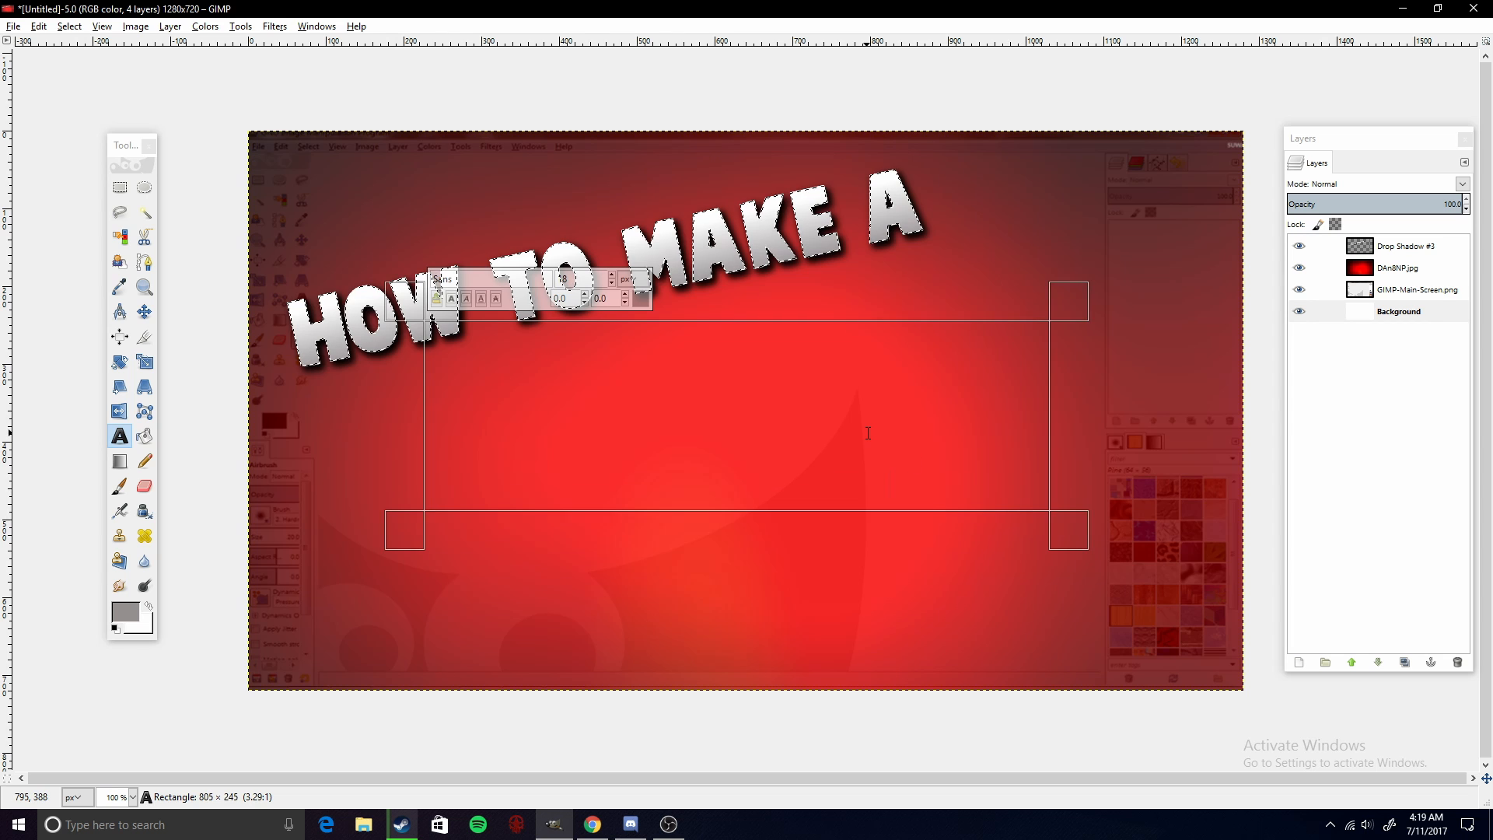
{"action": "type", "text": "YOUTUBE"}
- Select the YOUTUBE text and set its font to Cartoonist
{"action": "left_click_drag", "start_coordinate": [1413, 311], "coordinate": [1408, 241]}
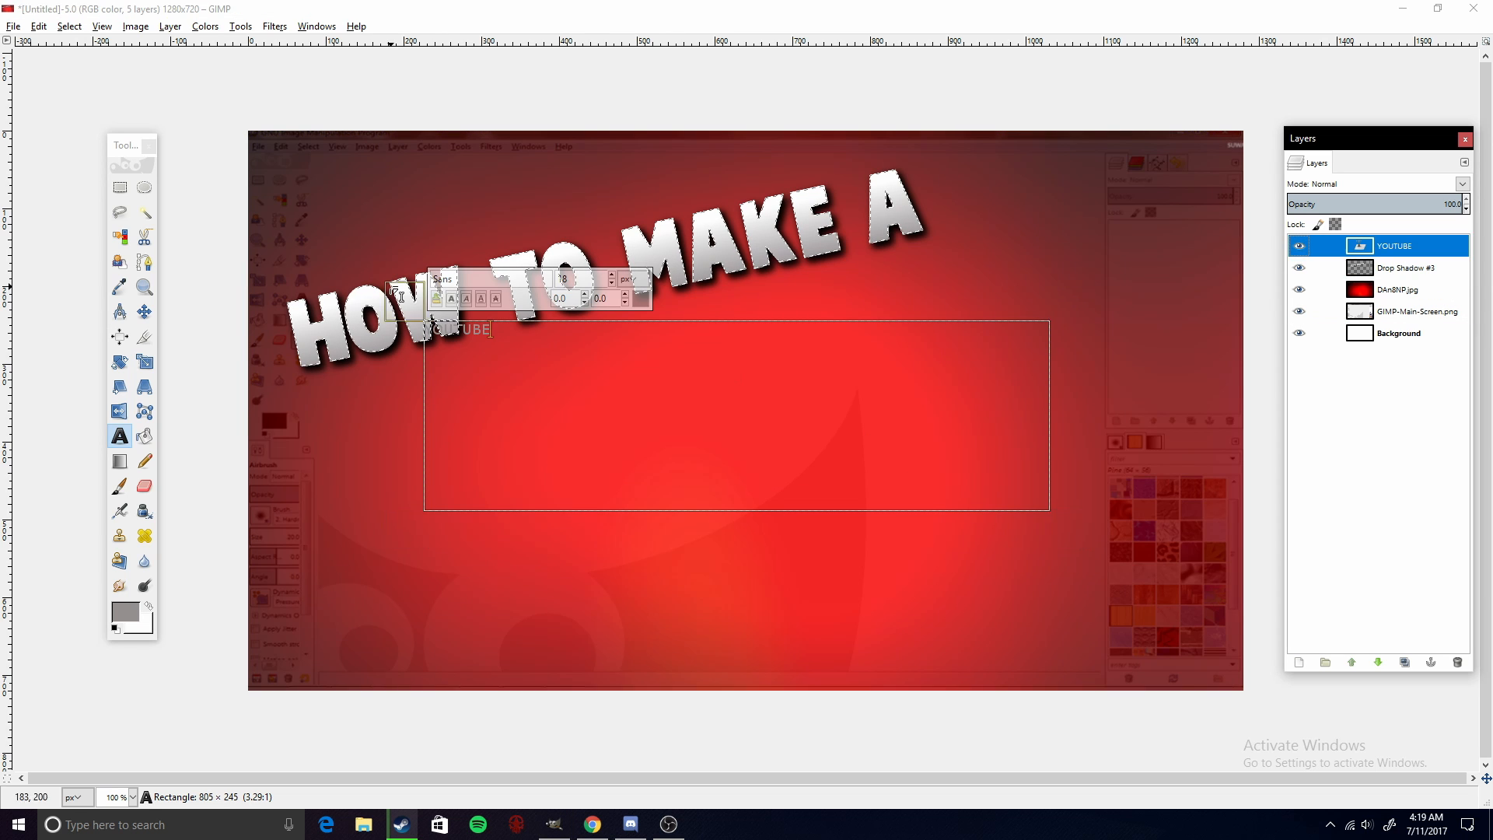
{"action": "double_click", "coordinate": [468, 329]}
{"action": "left_click_drag", "start_coordinate": [461, 280], "coordinate": [406, 302]}
{"action": "type", "text": "cA"}
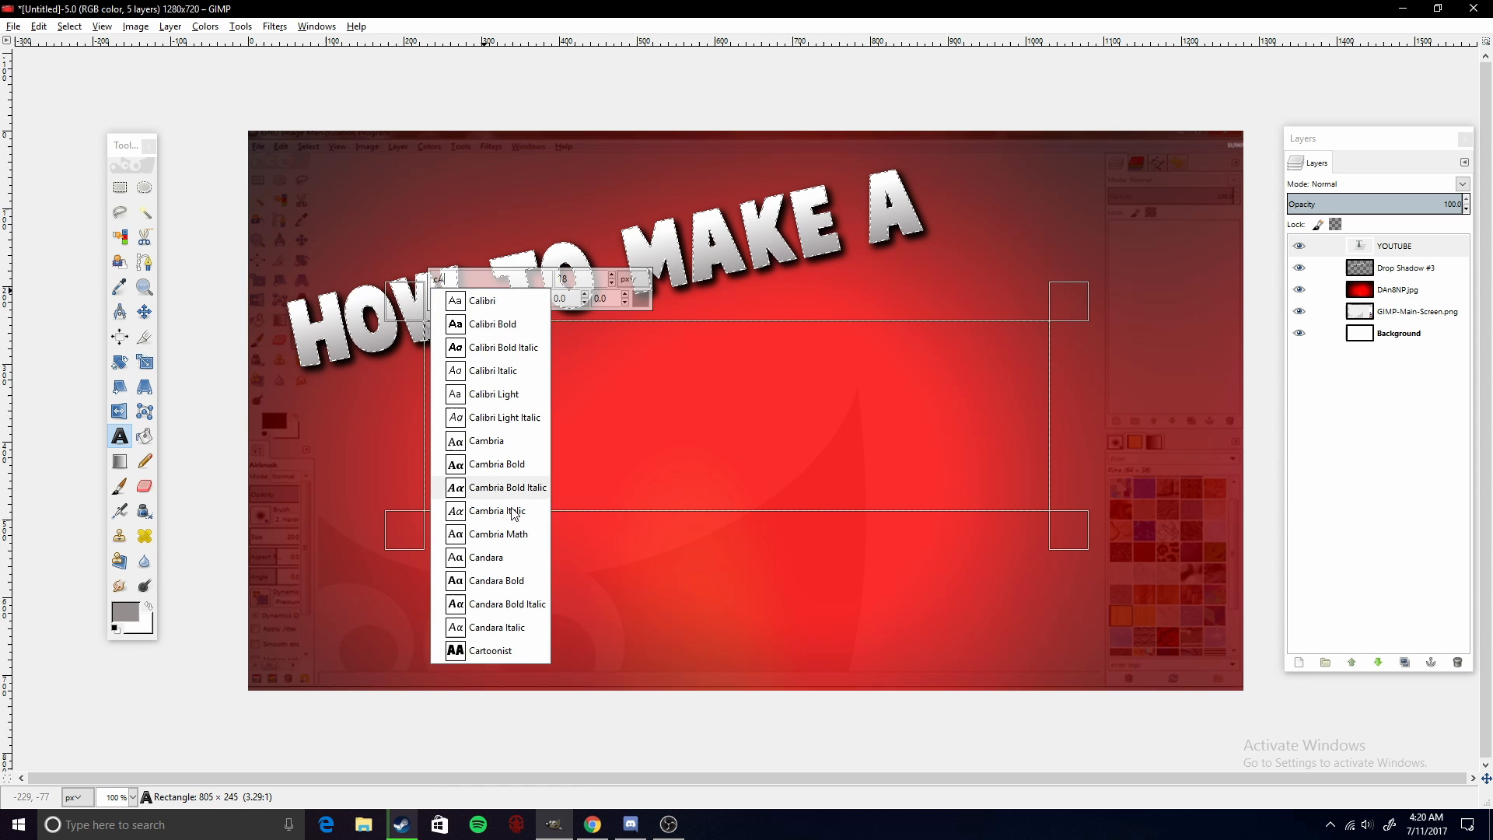
{"action": "left_click", "coordinate": [504, 650]}
- Select all the YOUTUBE text and set its font size to 190 px
{"action": "left_click", "coordinate": [612, 277]}
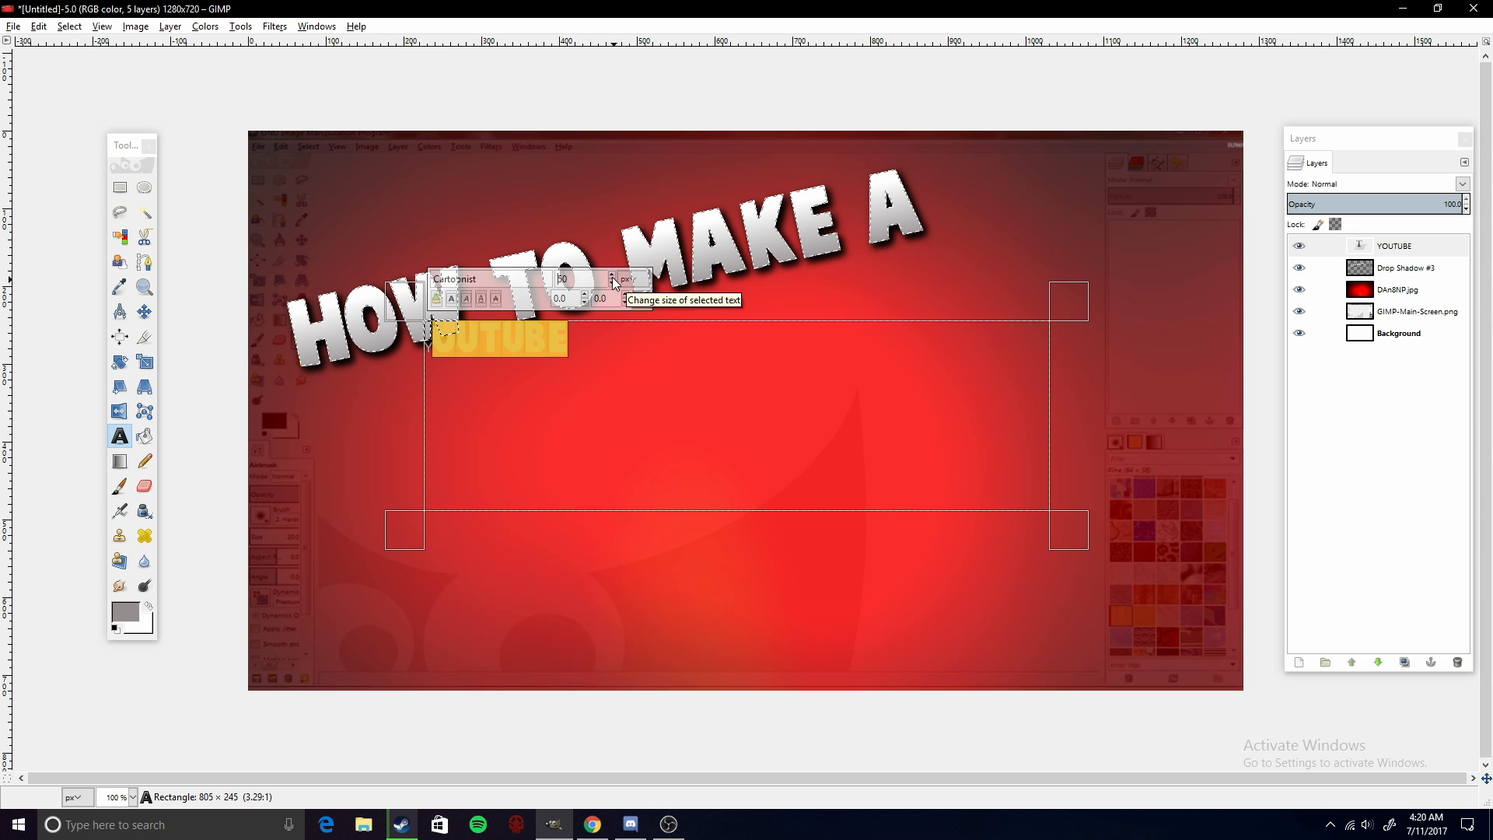
{"action": "left_click", "coordinate": [612, 274]}
{"action": "key", "text": "ctrl+a"}
{"action": "left_click", "coordinate": [455, 282]}
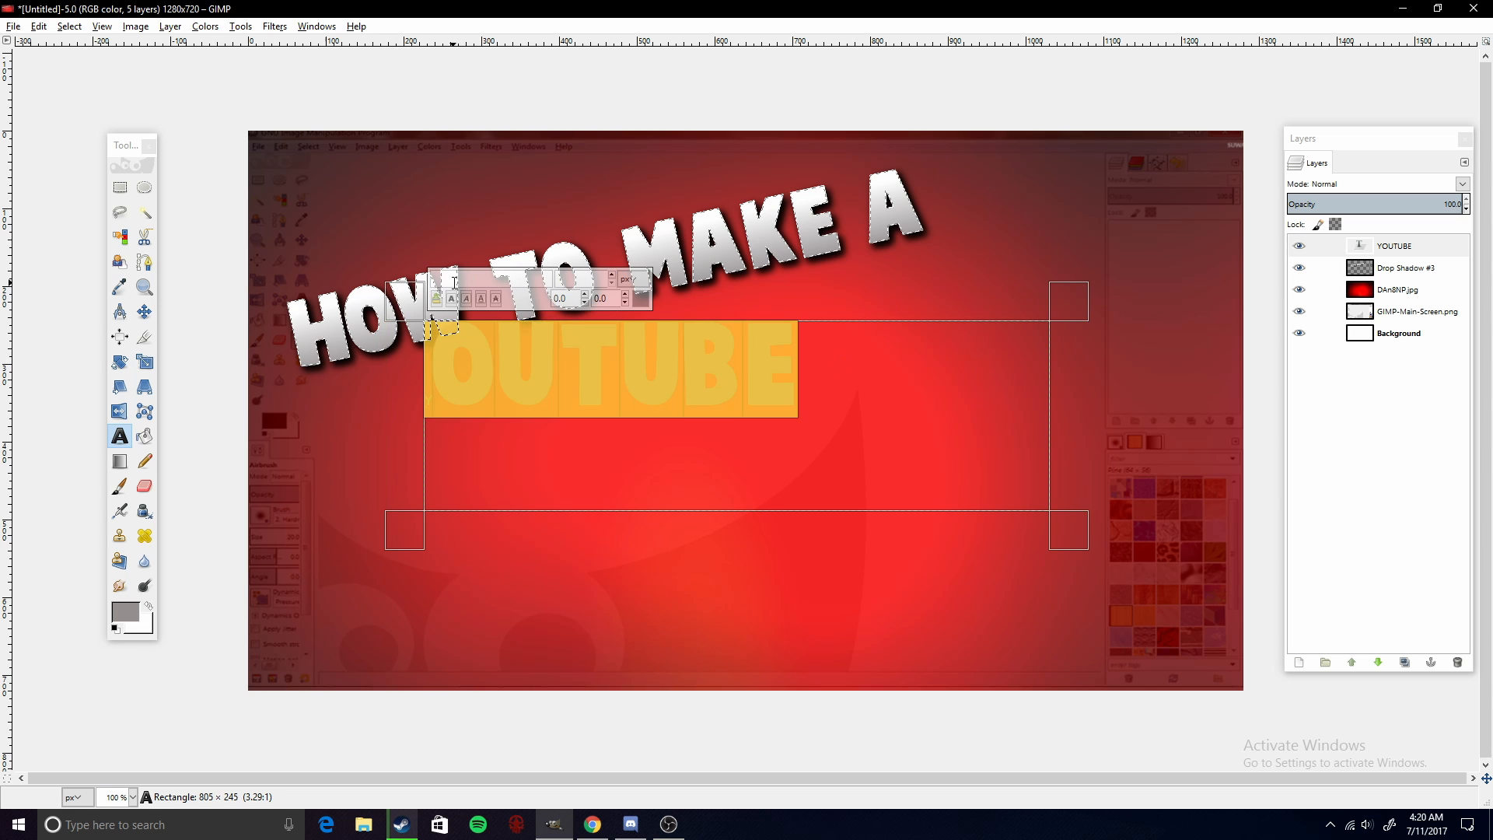
{"action": "type", "text": "cA"}
{"action": "left_click", "coordinate": [497, 650]}
{"action": "left_click", "coordinate": [433, 408]}
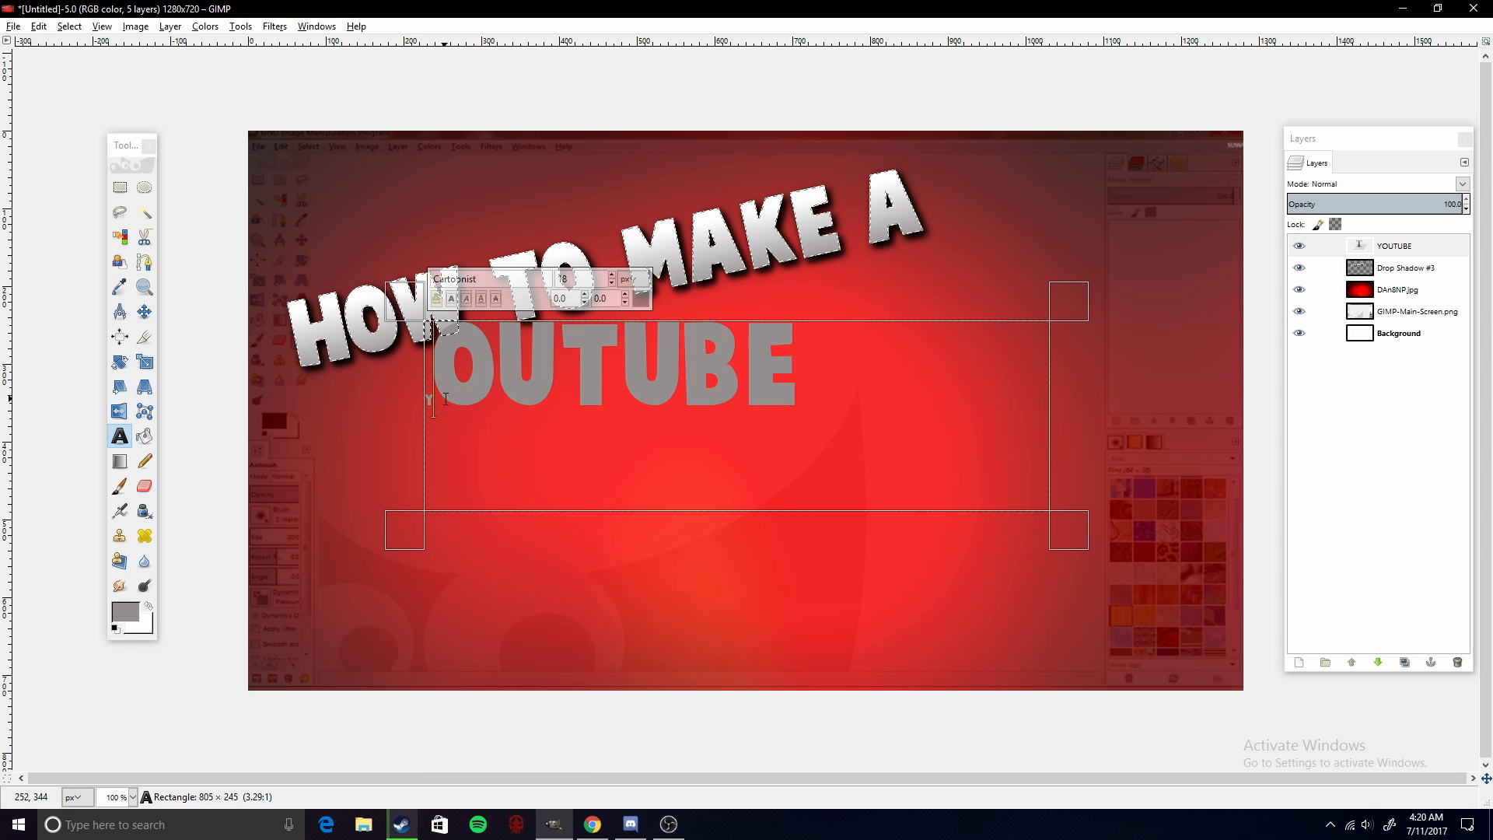
{"action": "left_click_drag", "start_coordinate": [433, 408], "coordinate": [425, 409]}
{"action": "key", "text": "ctrl+a"}
{"action": "left_click", "coordinate": [611, 275]}
{"action": "left_click", "coordinate": [612, 282]}
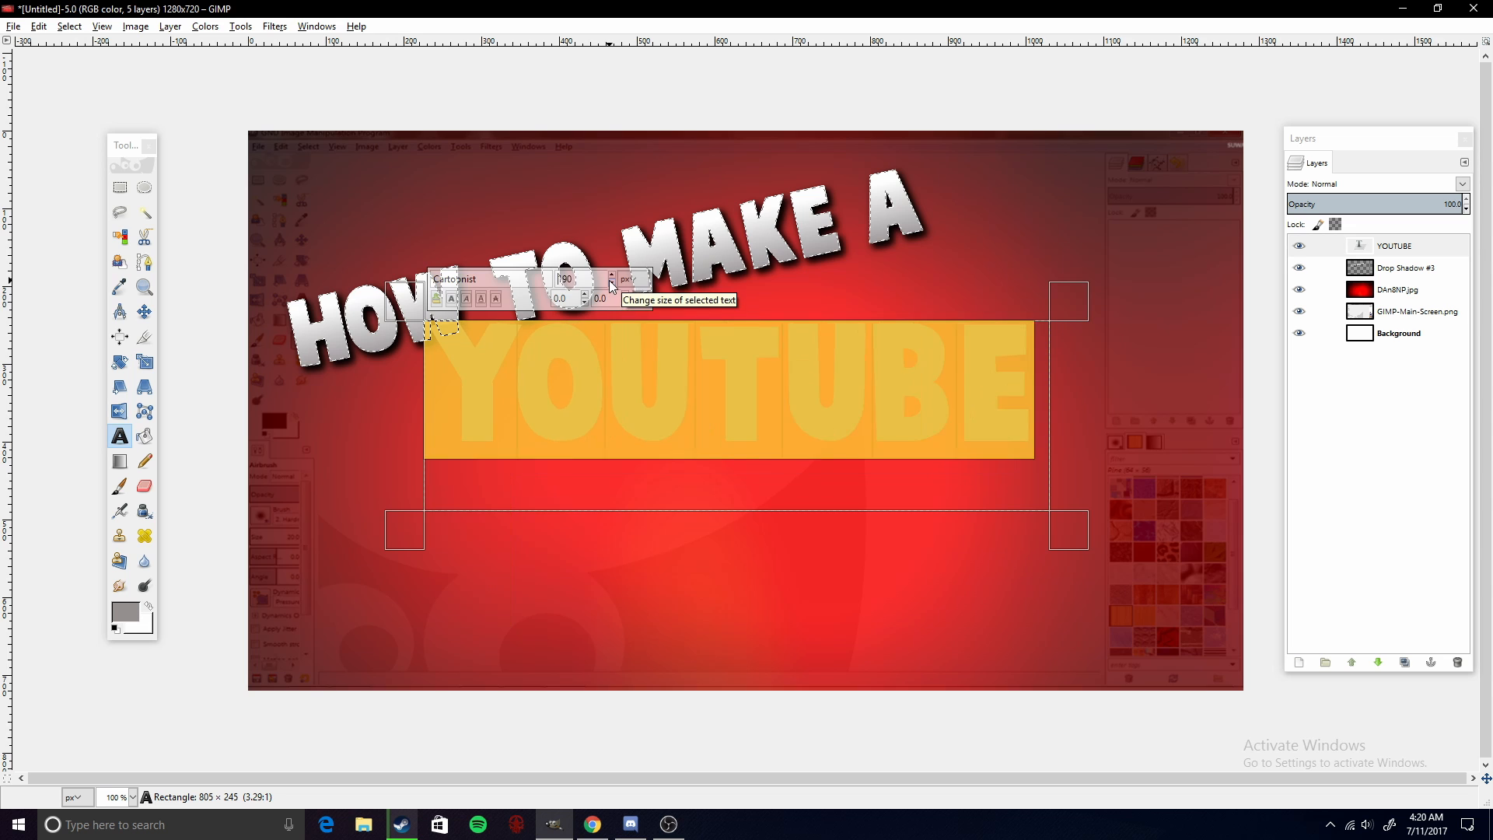
- Resize the YOUTUBE text box and move the text layer down beneath the title
{"action": "left_click", "coordinate": [928, 377]}
{"action": "left_click_drag", "start_coordinate": [1076, 538], "coordinate": [1048, 494]}
{"action": "left_click", "coordinate": [143, 312]}
{"action": "left_click_drag", "start_coordinate": [467, 372], "coordinate": [466, 423]}
- Try to rotate the YOUTUBE text by converting its alpha to a selection and rotating it
{"action": "left_click", "coordinate": [120, 362]}
{"action": "left_click", "coordinate": [457, 420]}
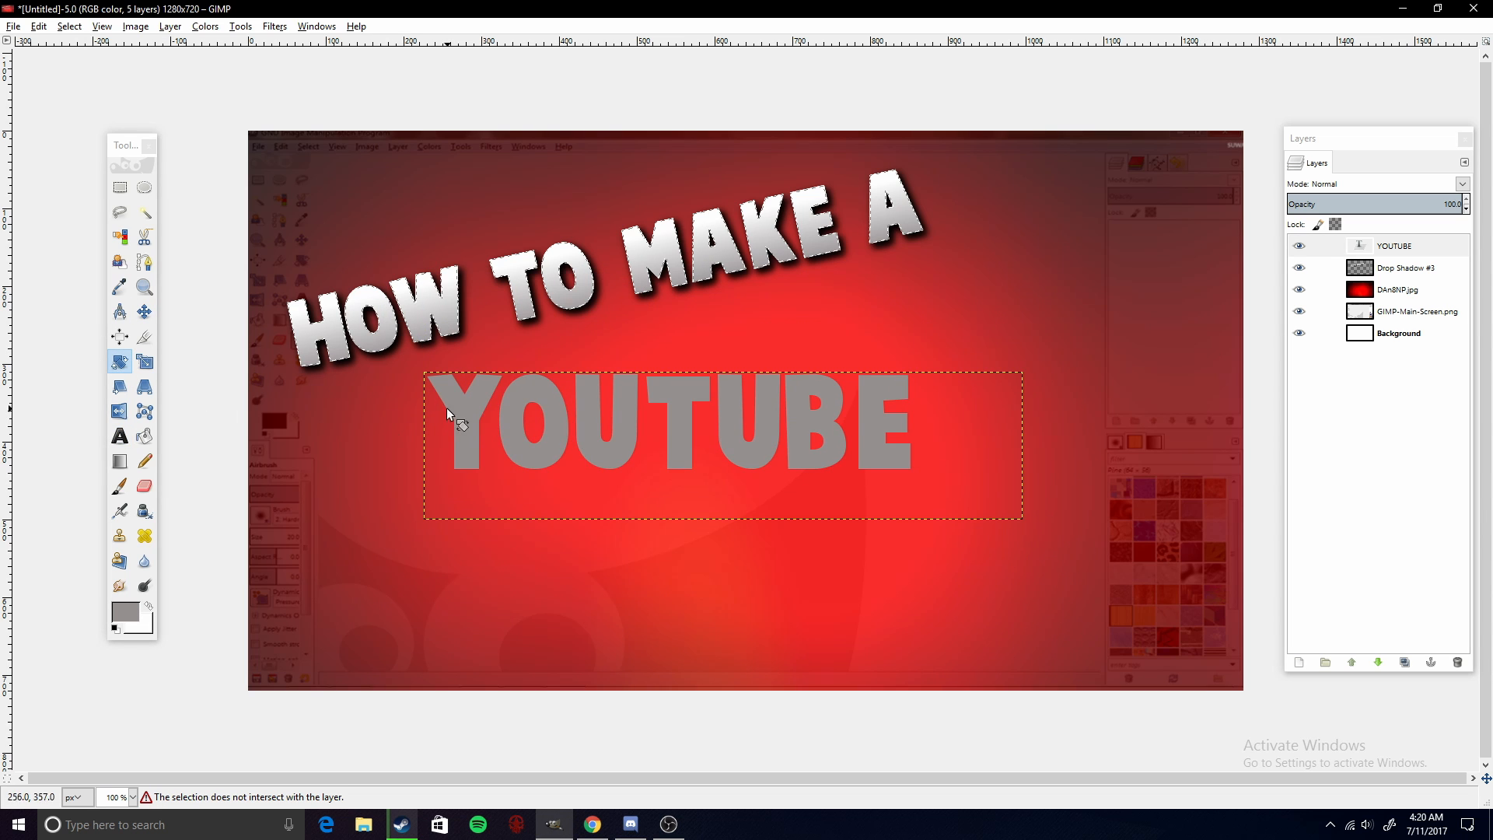
{"action": "left_click", "coordinate": [1322, 246]}
{"action": "right_click", "coordinate": [1390, 247]}
{"action": "left_click", "coordinate": [1283, 708]}
{"action": "left_click", "coordinate": [472, 401]}
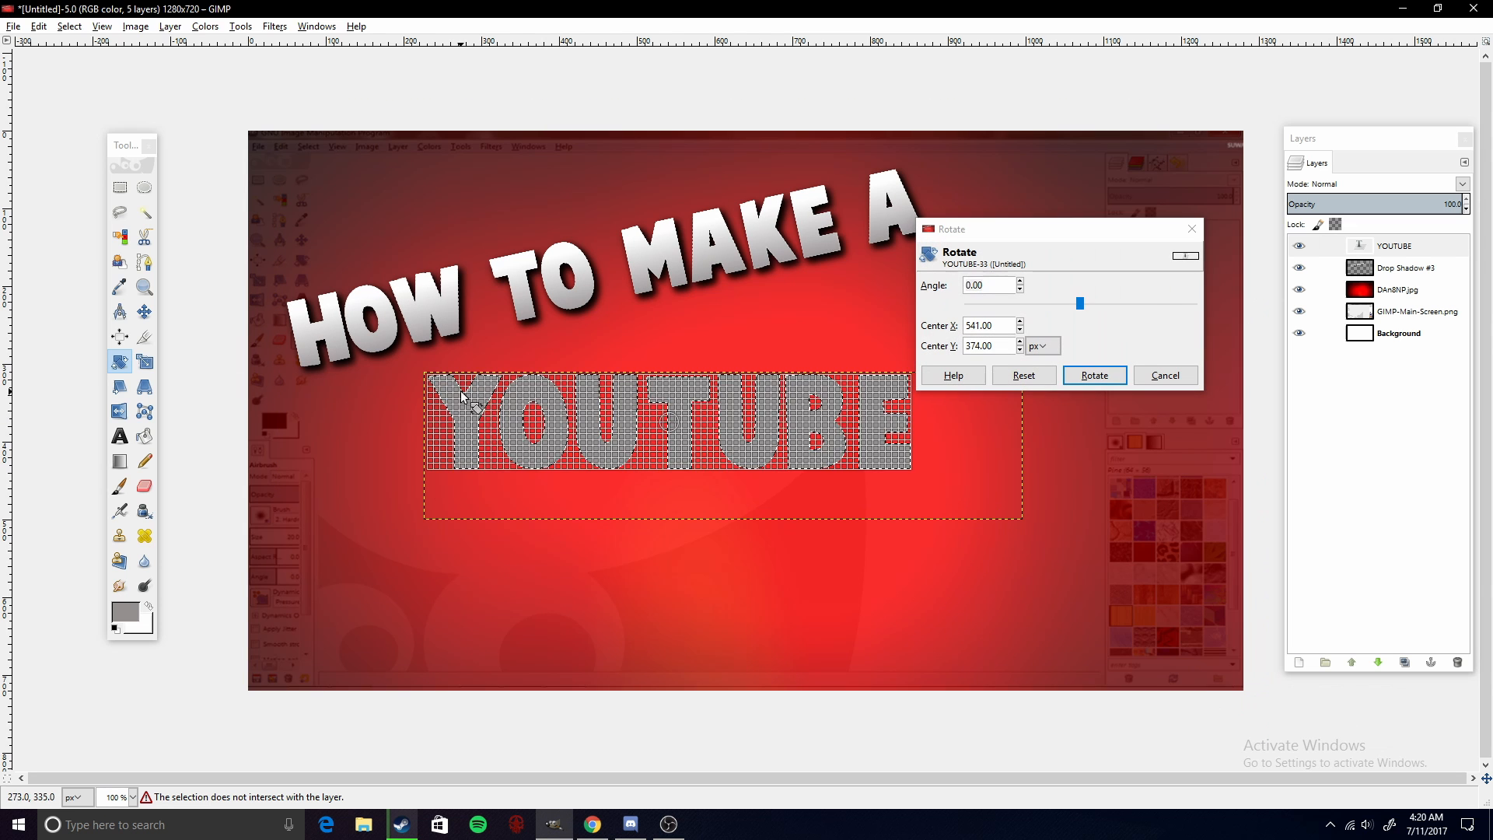
{"action": "left_click_drag", "start_coordinate": [472, 401], "coordinate": [472, 440]}
{"action": "left_click_drag", "start_coordinate": [669, 422], "coordinate": [638, 379]}
{"action": "left_click", "coordinate": [1096, 374]}
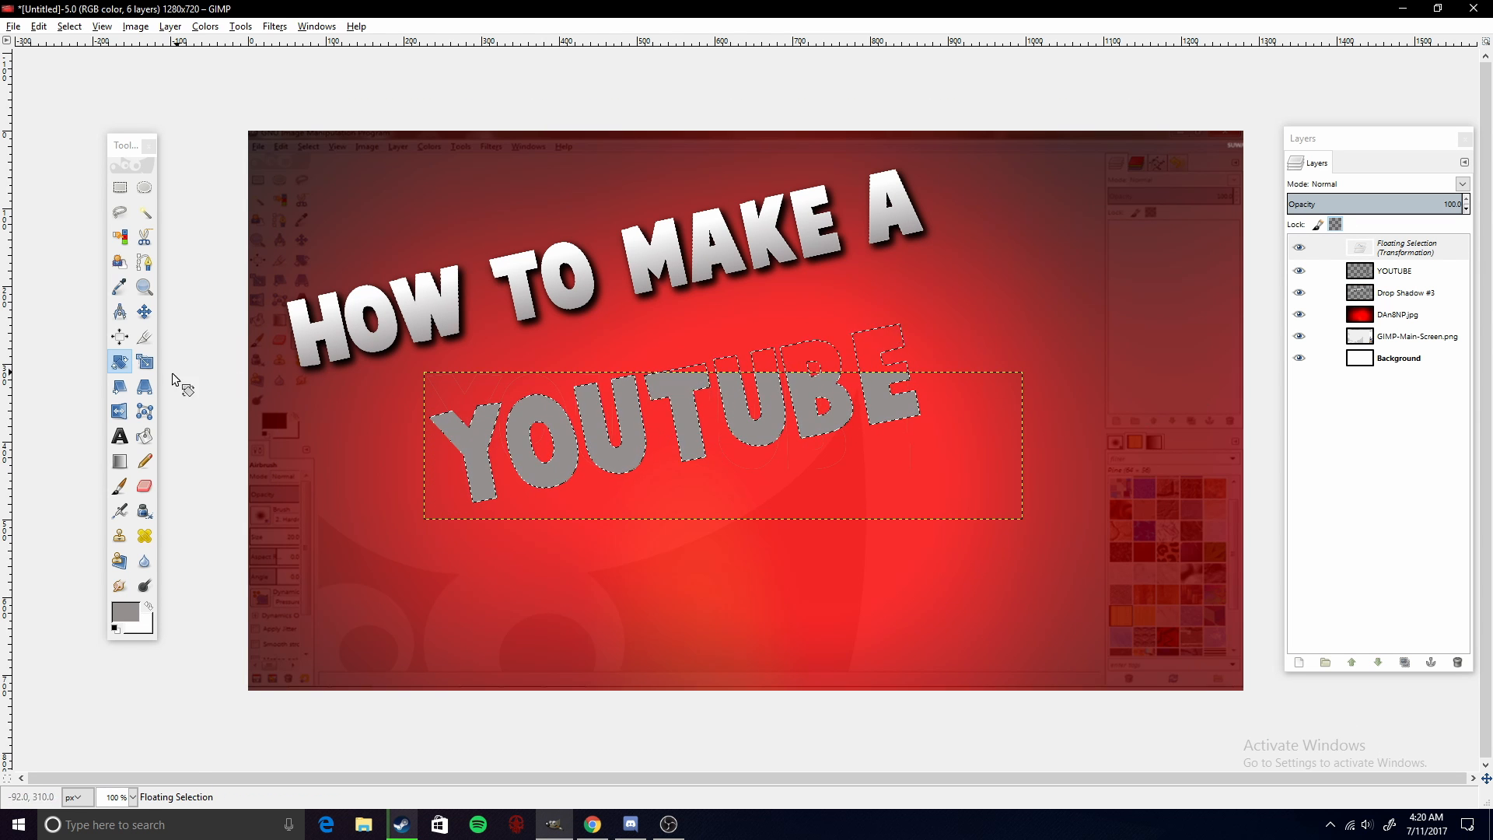
- Discard the rotated floating selection and undo the last change to restore the YOUTUBE text
{"action": "left_click", "coordinate": [120, 437]}
{"action": "left_click", "coordinate": [606, 410]}
{"action": "left_click", "coordinate": [922, 455]}
{"action": "right_click", "coordinate": [1383, 249]}
{"action": "left_click", "coordinate": [1287, 380]}
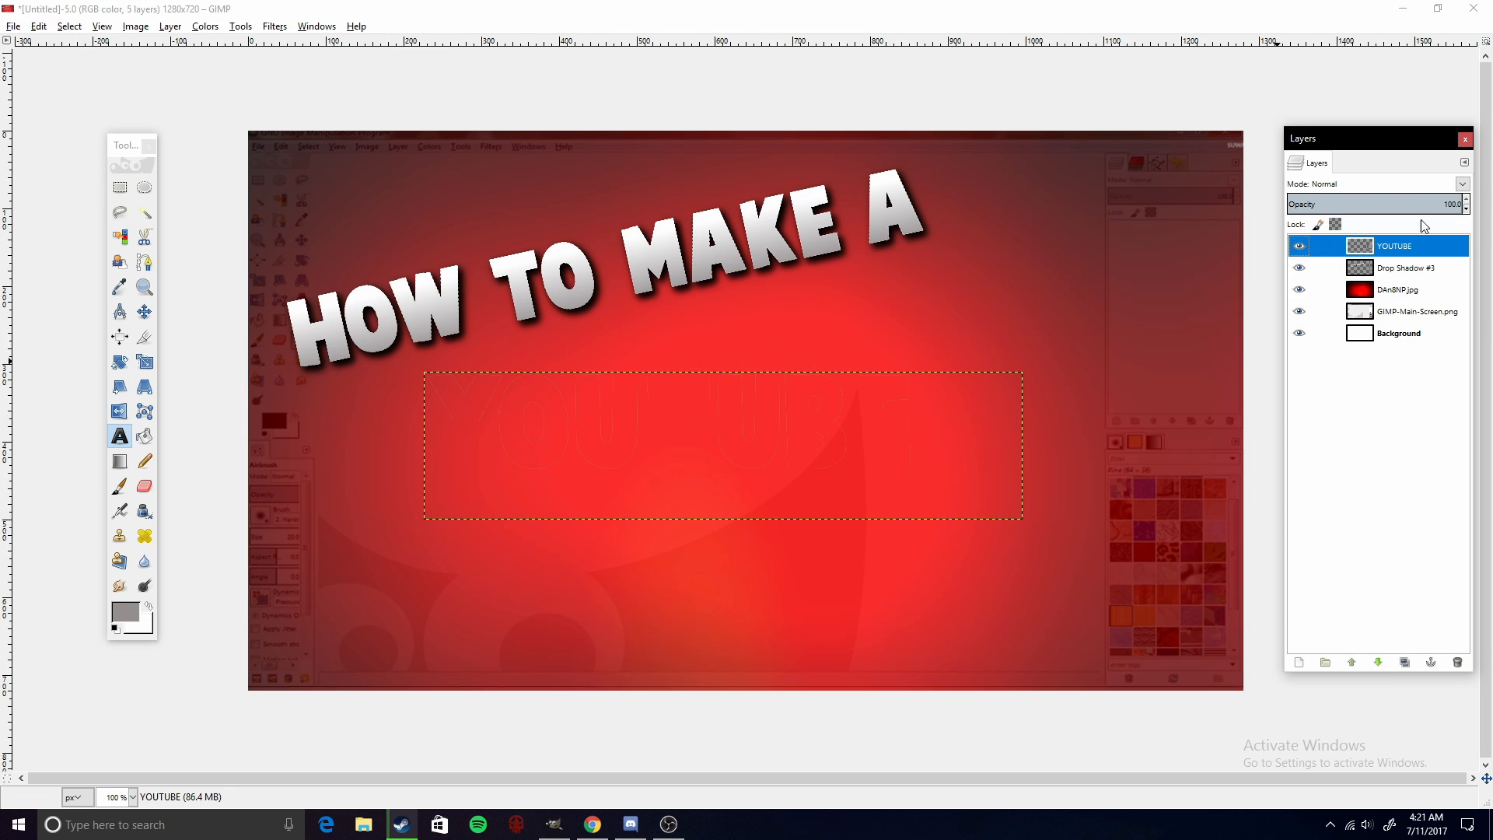
{"action": "left_click", "coordinate": [38, 26]}
{"action": "left_click", "coordinate": [70, 43]}
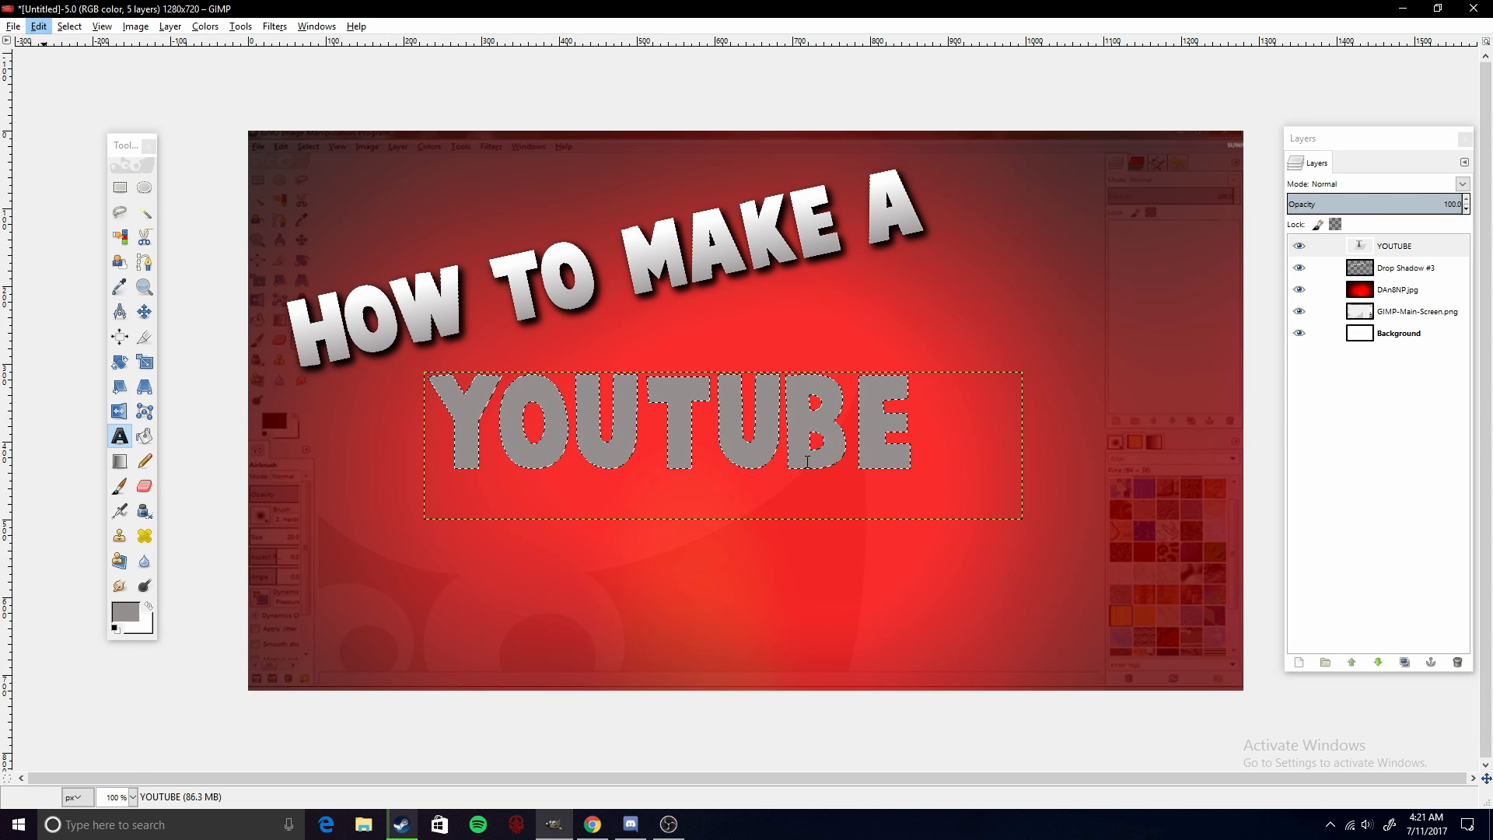
- Select the YOUTUBE text and clear the selection outline around it
{"action": "left_click", "coordinate": [426, 380]}
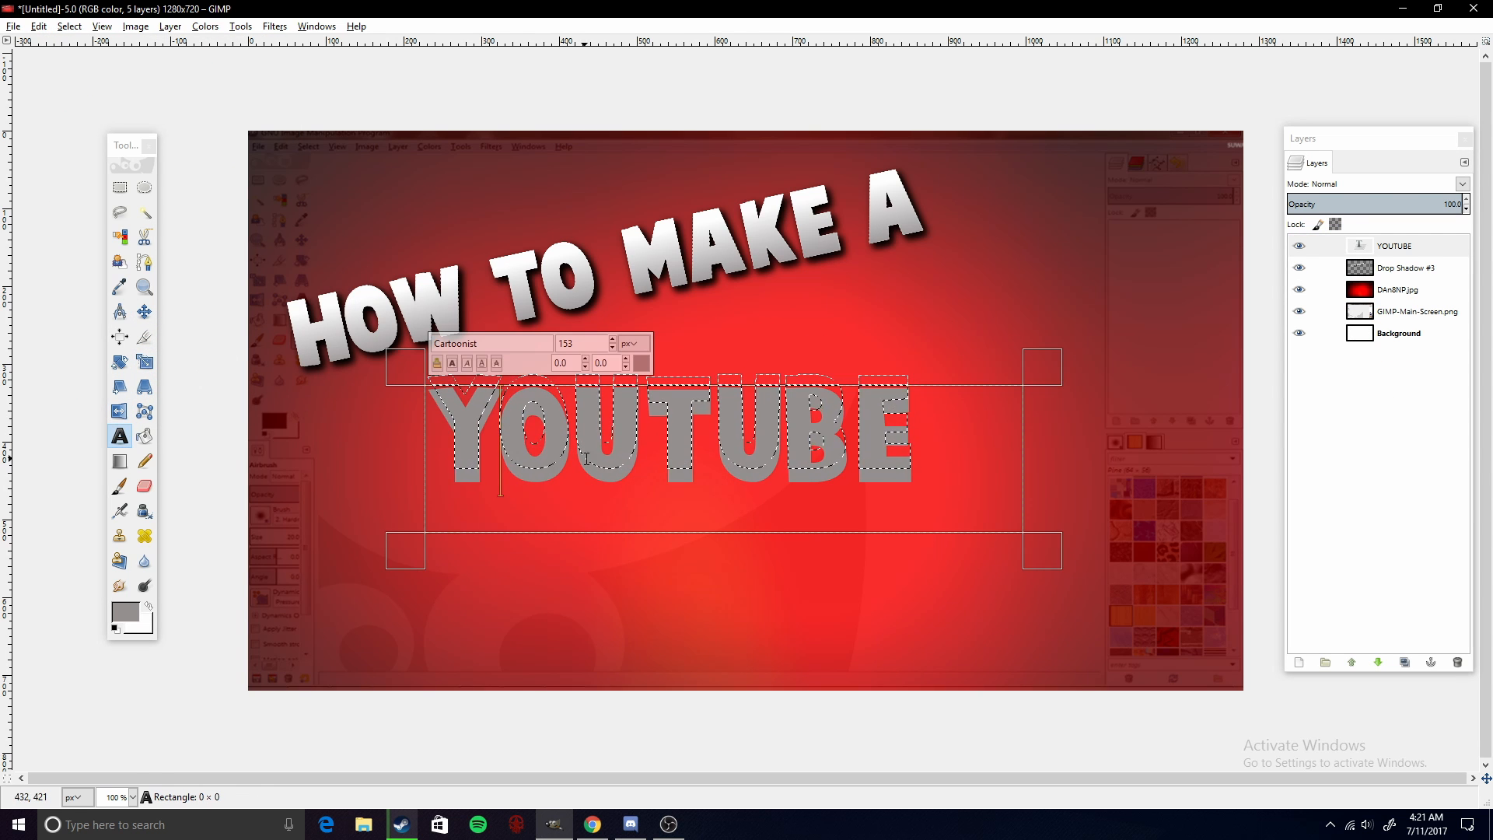
{"action": "key", "text": "ctrl+a"}
{"action": "left_click_drag", "start_coordinate": [424, 381], "coordinate": [355, 416]}
{"action": "key", "text": "ctrl+shift+a"}
{"action": "left_click", "coordinate": [71, 29]}
{"action": "left_click", "coordinate": [86, 61]}
- Rotate the YOUTUBE layer to tilt upward like the title and move it into place below the title
{"action": "left_click", "coordinate": [120, 362]}
{"action": "left_click", "coordinate": [363, 341]}
{"action": "left_click", "coordinate": [1094, 375]}
{"action": "left_click", "coordinate": [145, 312]}
{"action": "left_click_drag", "start_coordinate": [540, 408], "coordinate": [597, 422]}
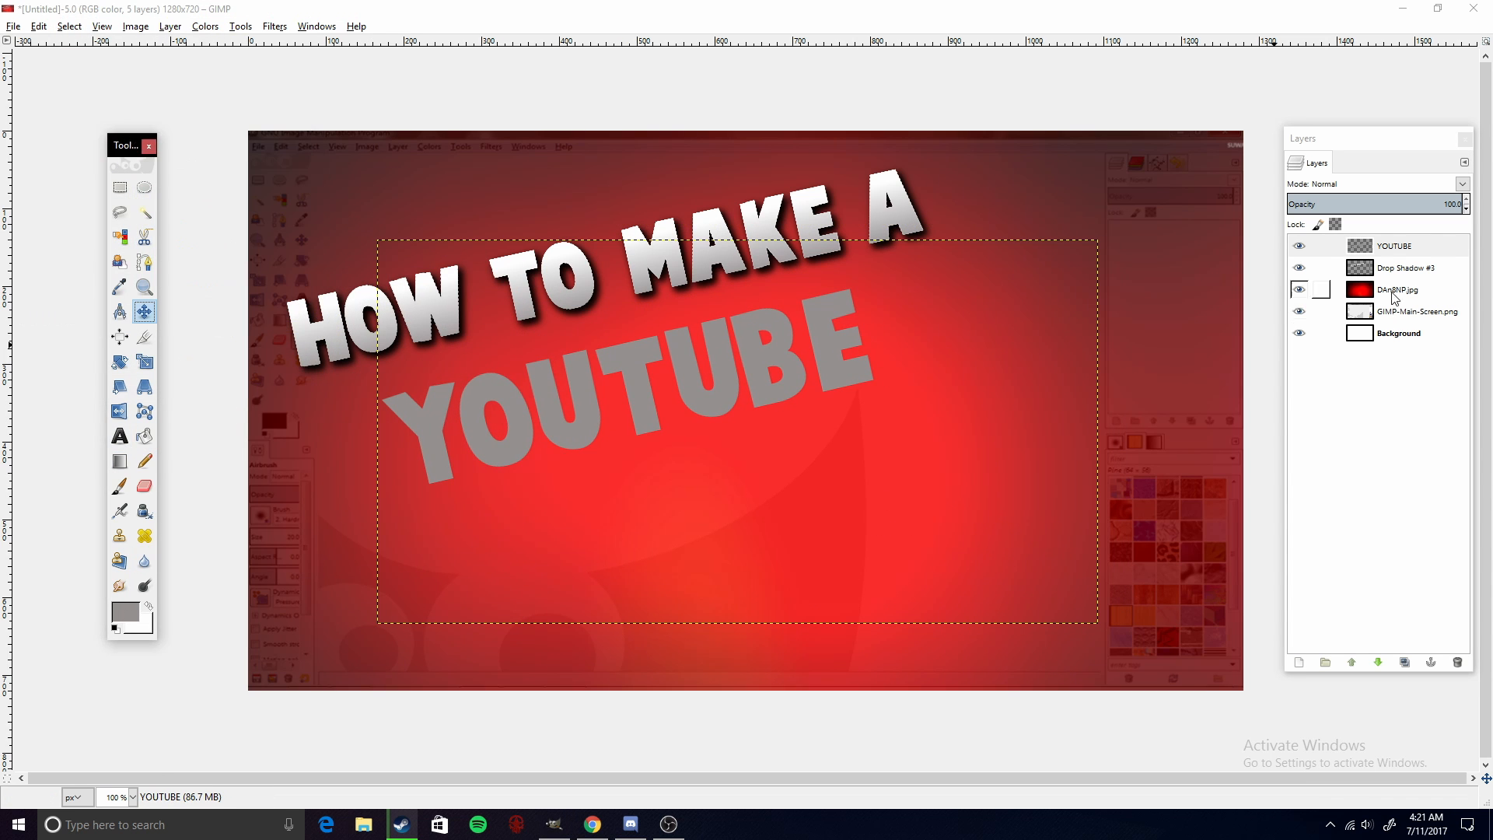
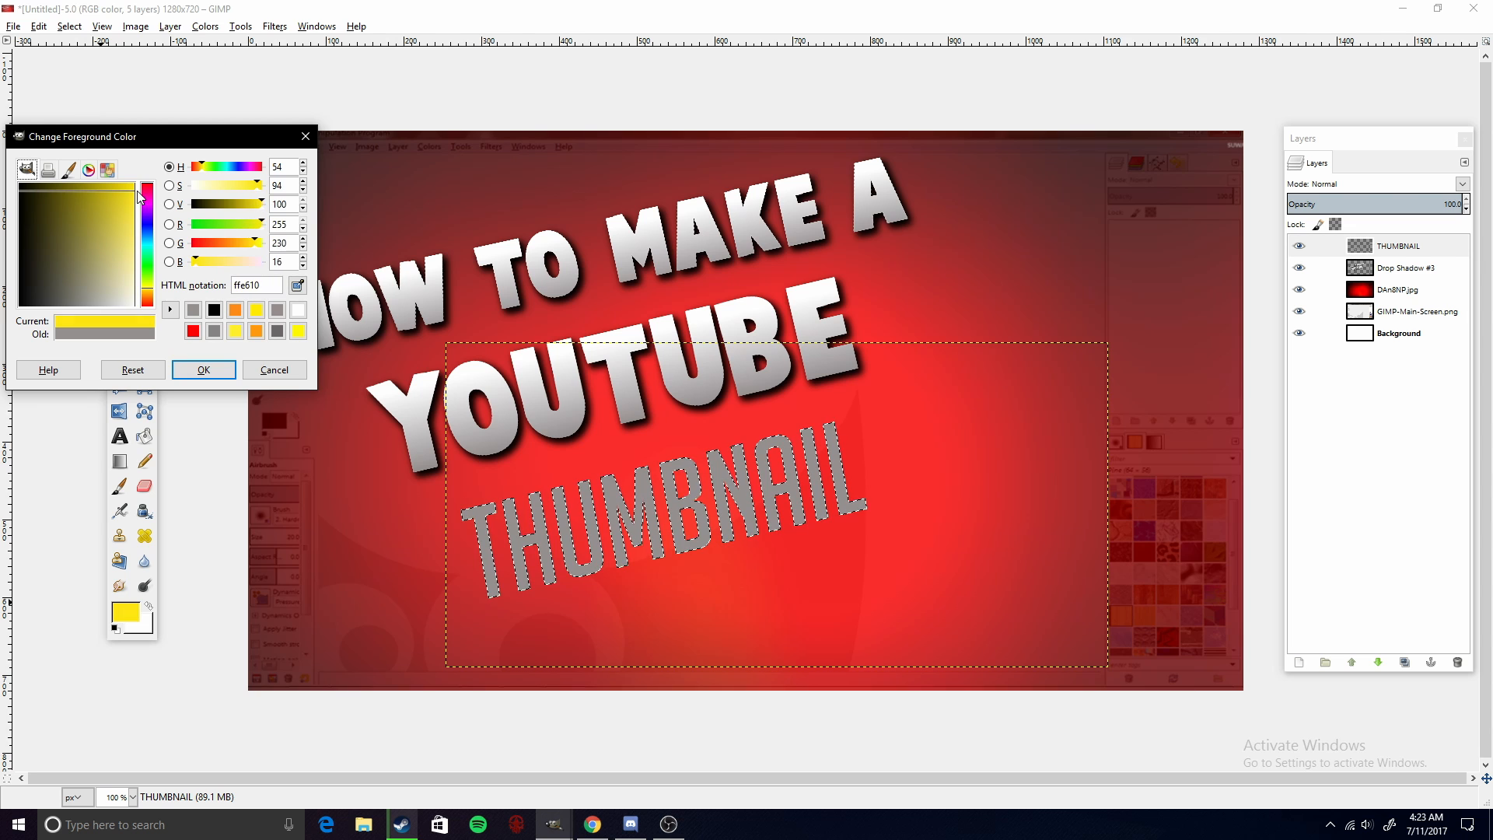
- Set the foreground color to yellow ffe610 and the background color to orange ff8e08
{"action": "left_click", "coordinate": [203, 369]}
{"action": "left_click", "coordinate": [152, 627]}
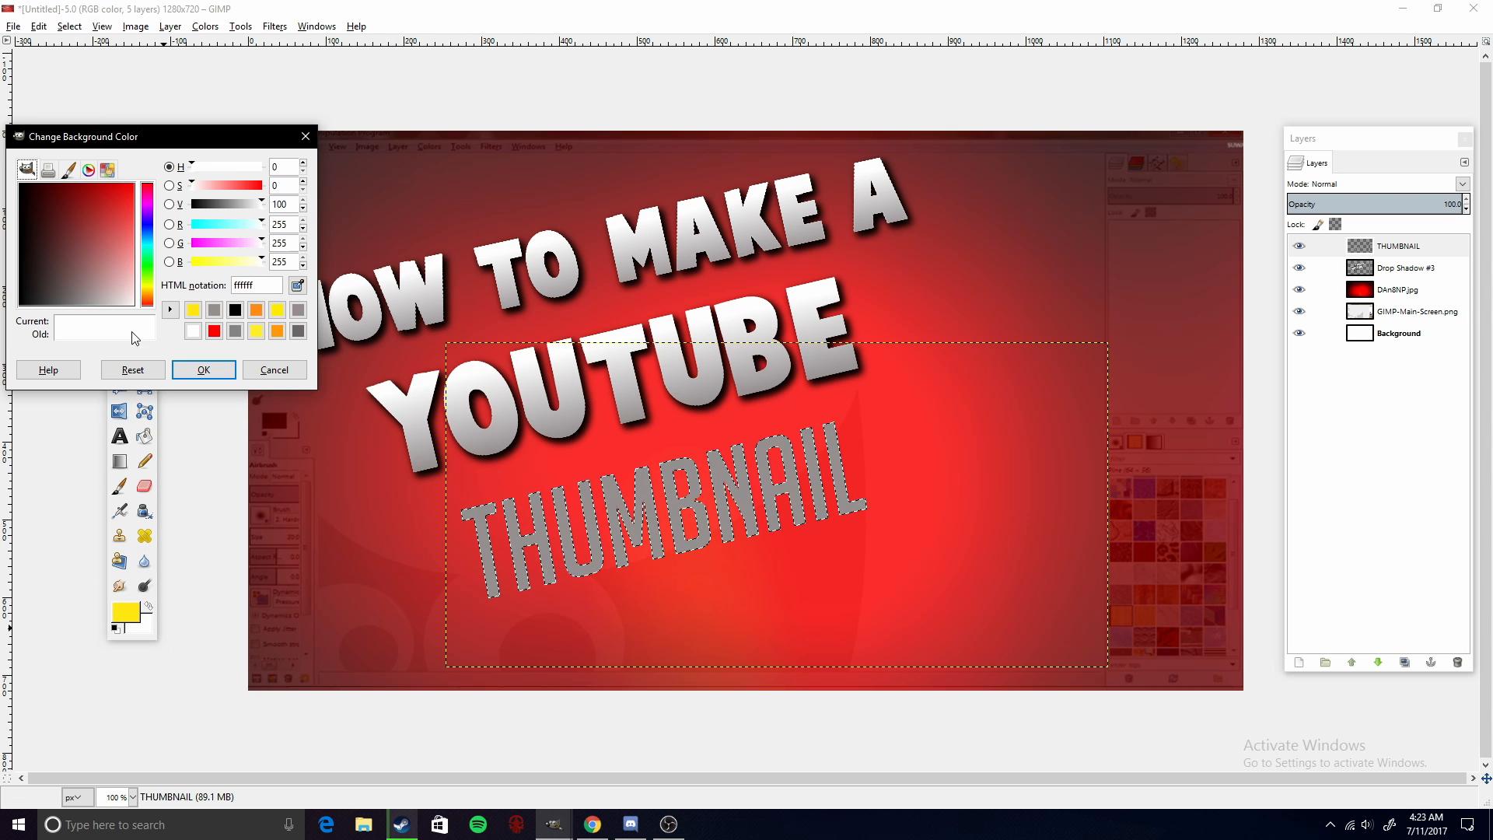
{"action": "left_click", "coordinate": [148, 298]}
{"action": "left_click_drag", "start_coordinate": [151, 297], "coordinate": [152, 296]}
{"action": "left_click", "coordinate": [111, 213]}
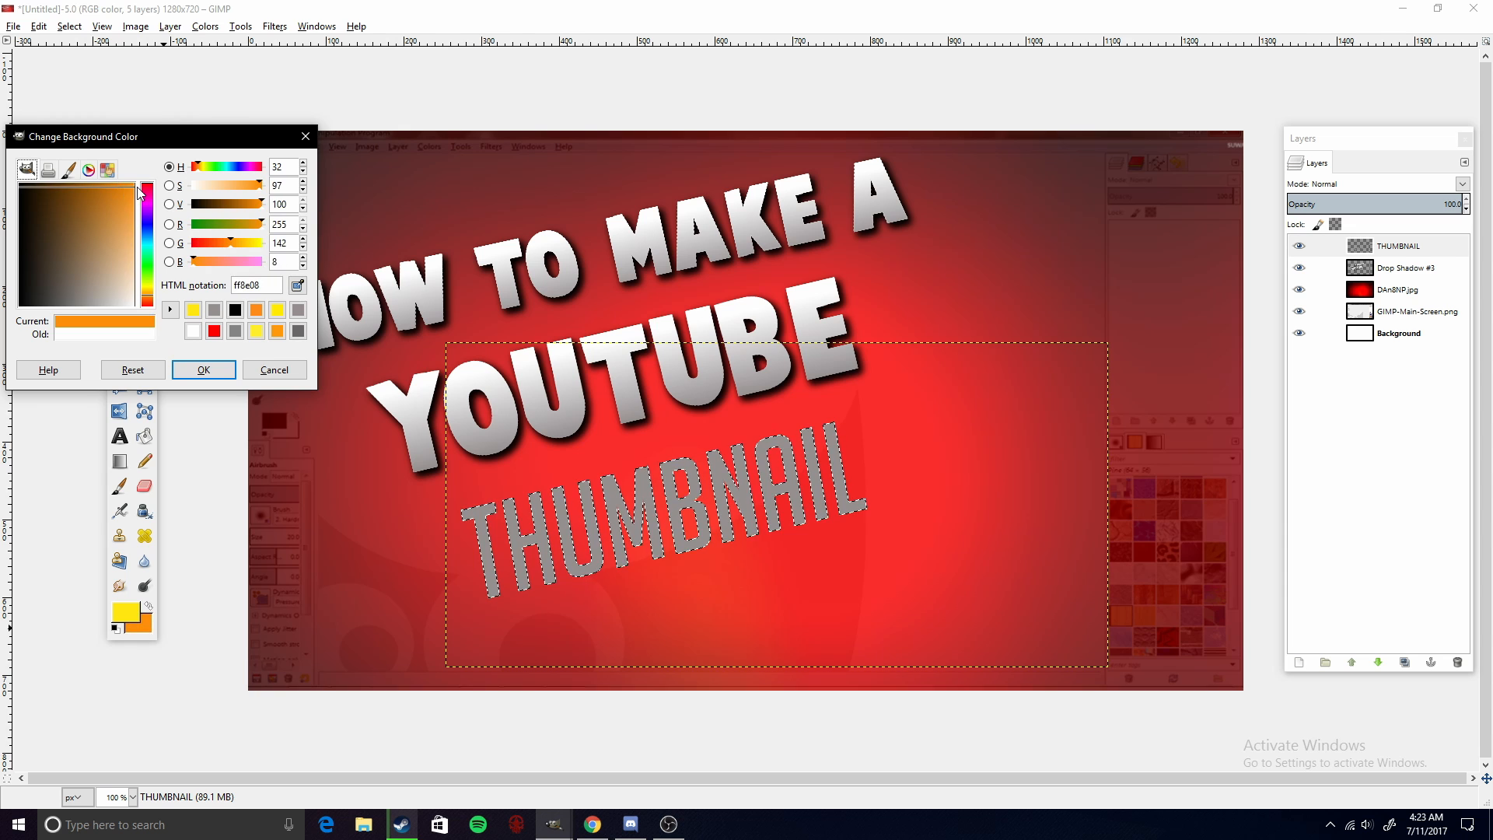
{"action": "left_click", "coordinate": [203, 369]}
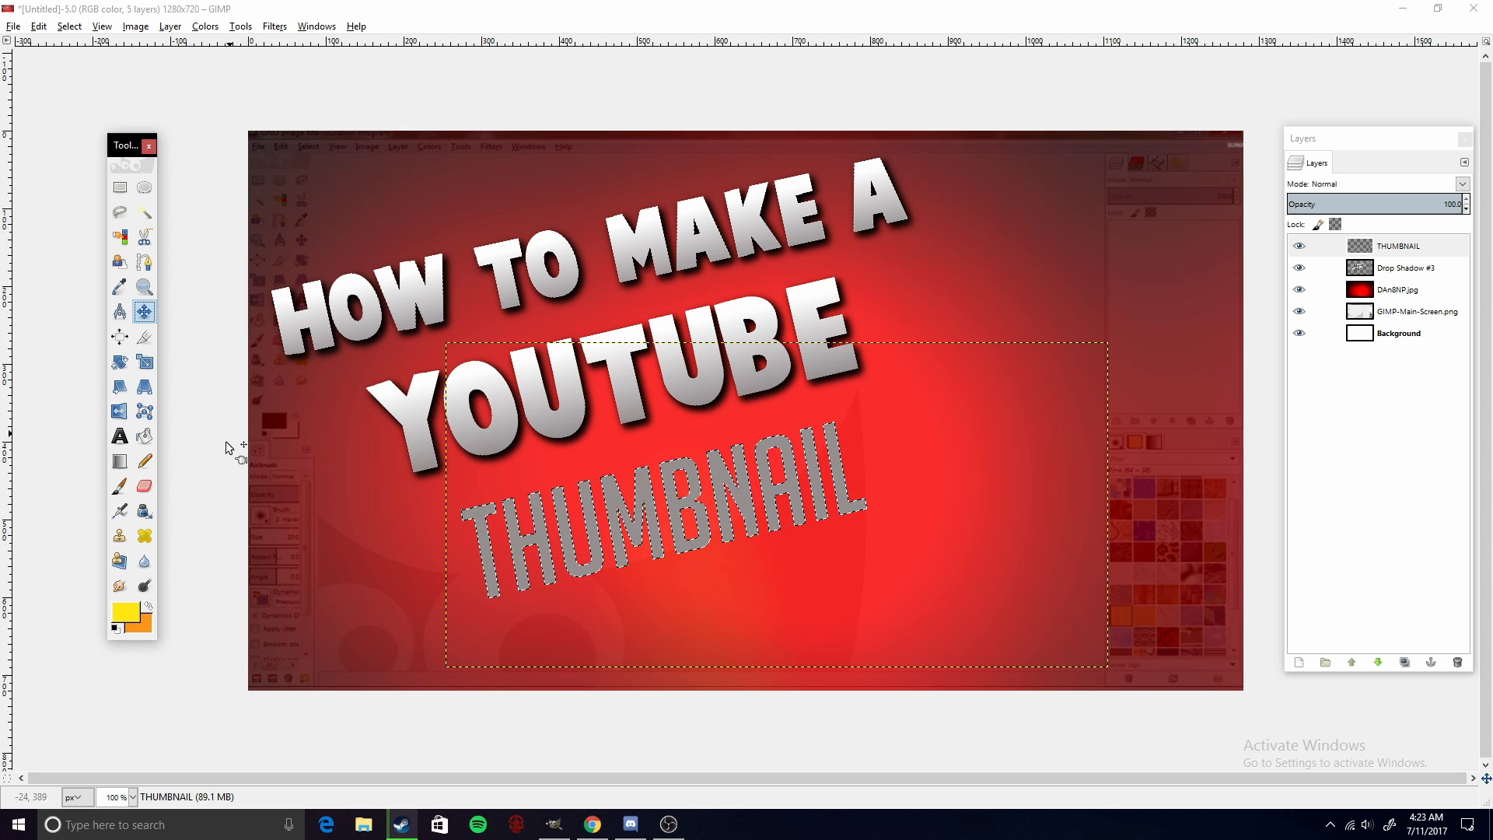
- Fill the selected THUMBNAIL text with a yellow-to-orange gradient using the Blend tool
{"action": "left_click", "coordinate": [121, 463]}
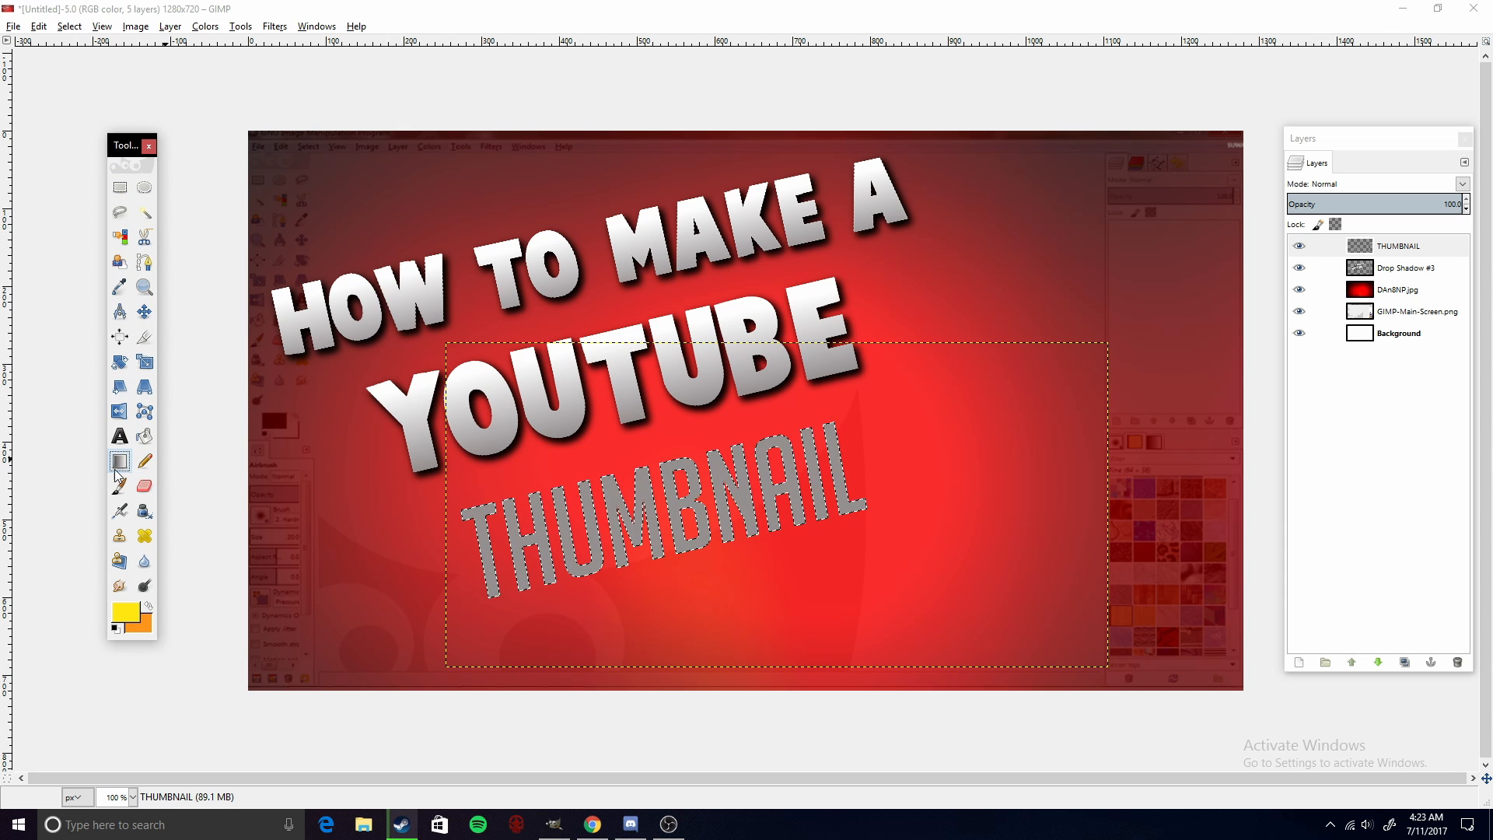
{"action": "left_click_drag", "start_coordinate": [700, 569], "coordinate": [662, 448]}
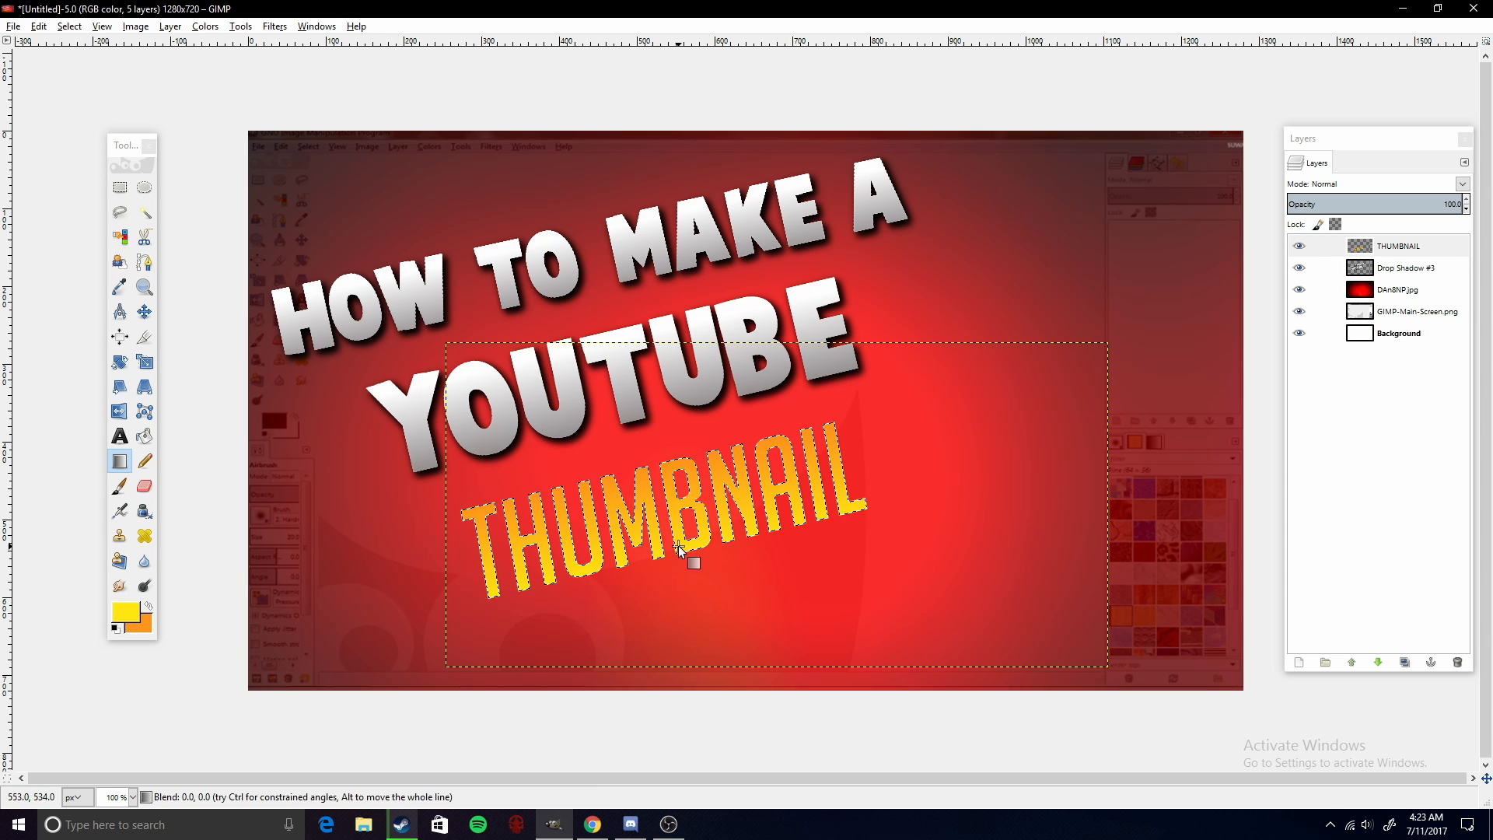
{"action": "left_click_drag", "start_coordinate": [674, 549], "coordinate": [650, 449]}
{"action": "left_click_drag", "start_coordinate": [686, 557], "coordinate": [655, 437]}
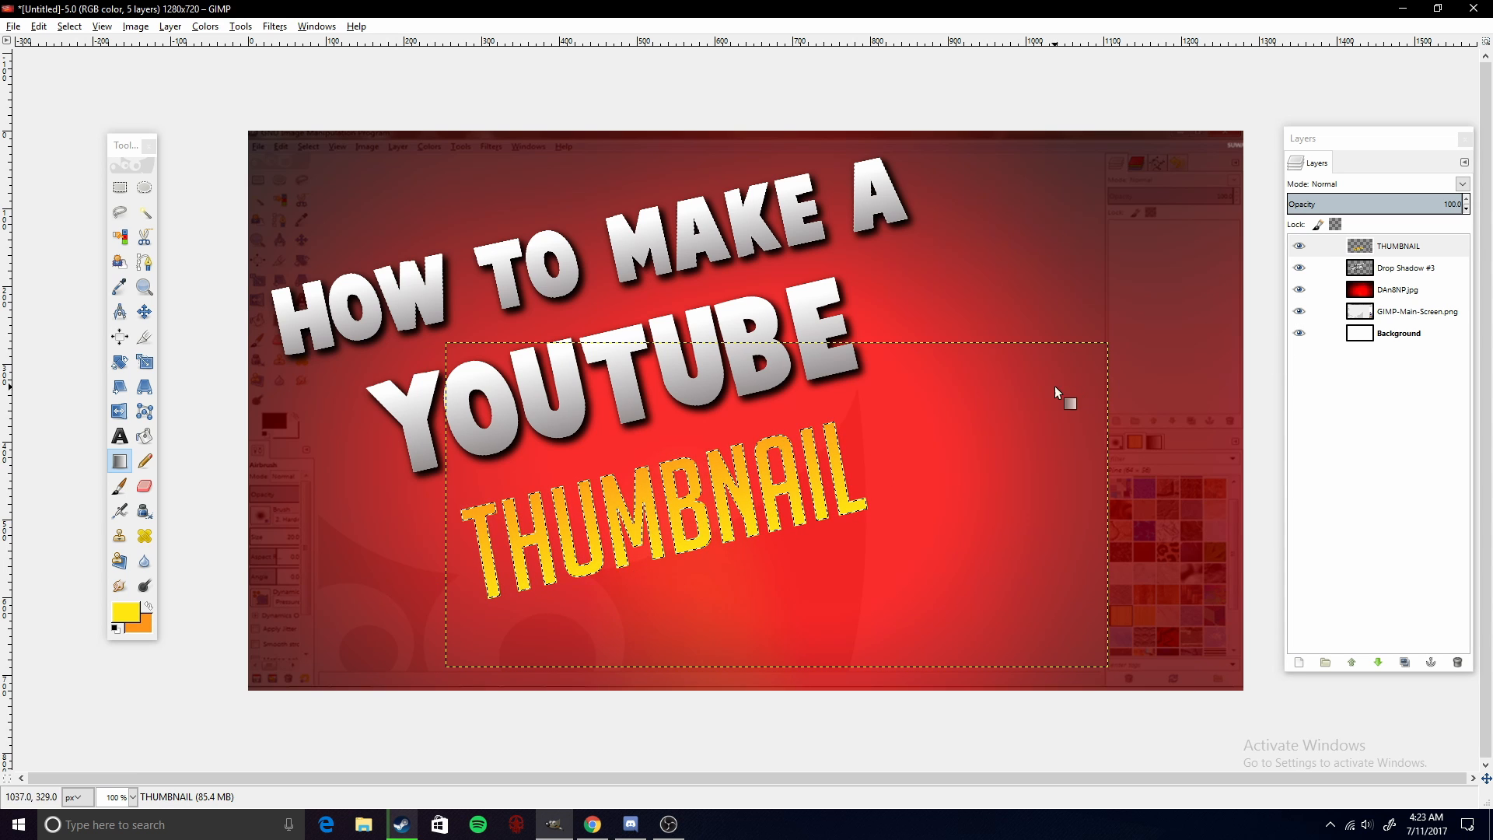
- Grow the THUMBNAIL text selection by 4 px
{"action": "left_click", "coordinate": [273, 26]}
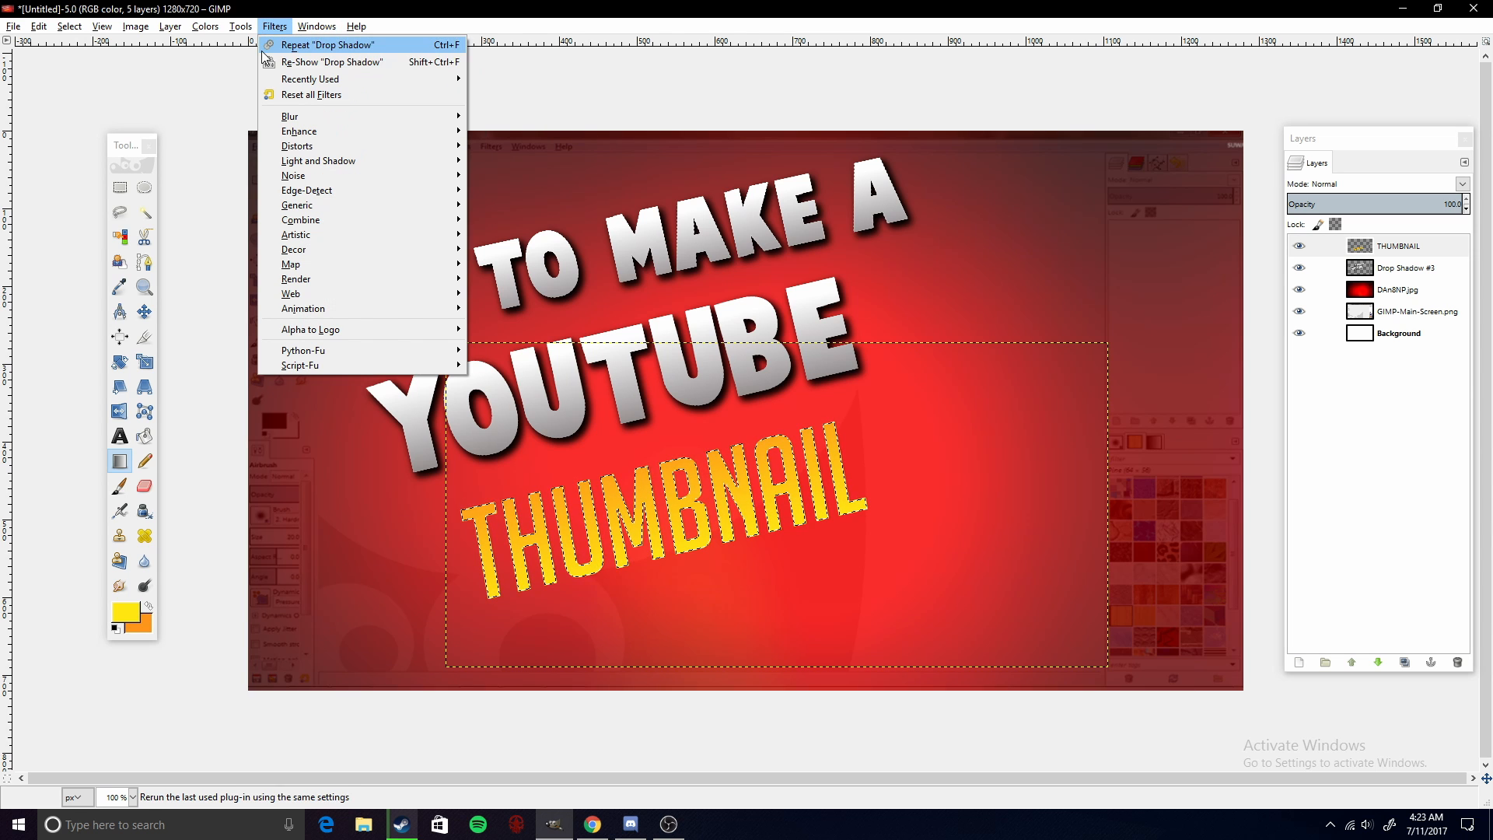
{"action": "mouse_move", "coordinate": [68, 31]}
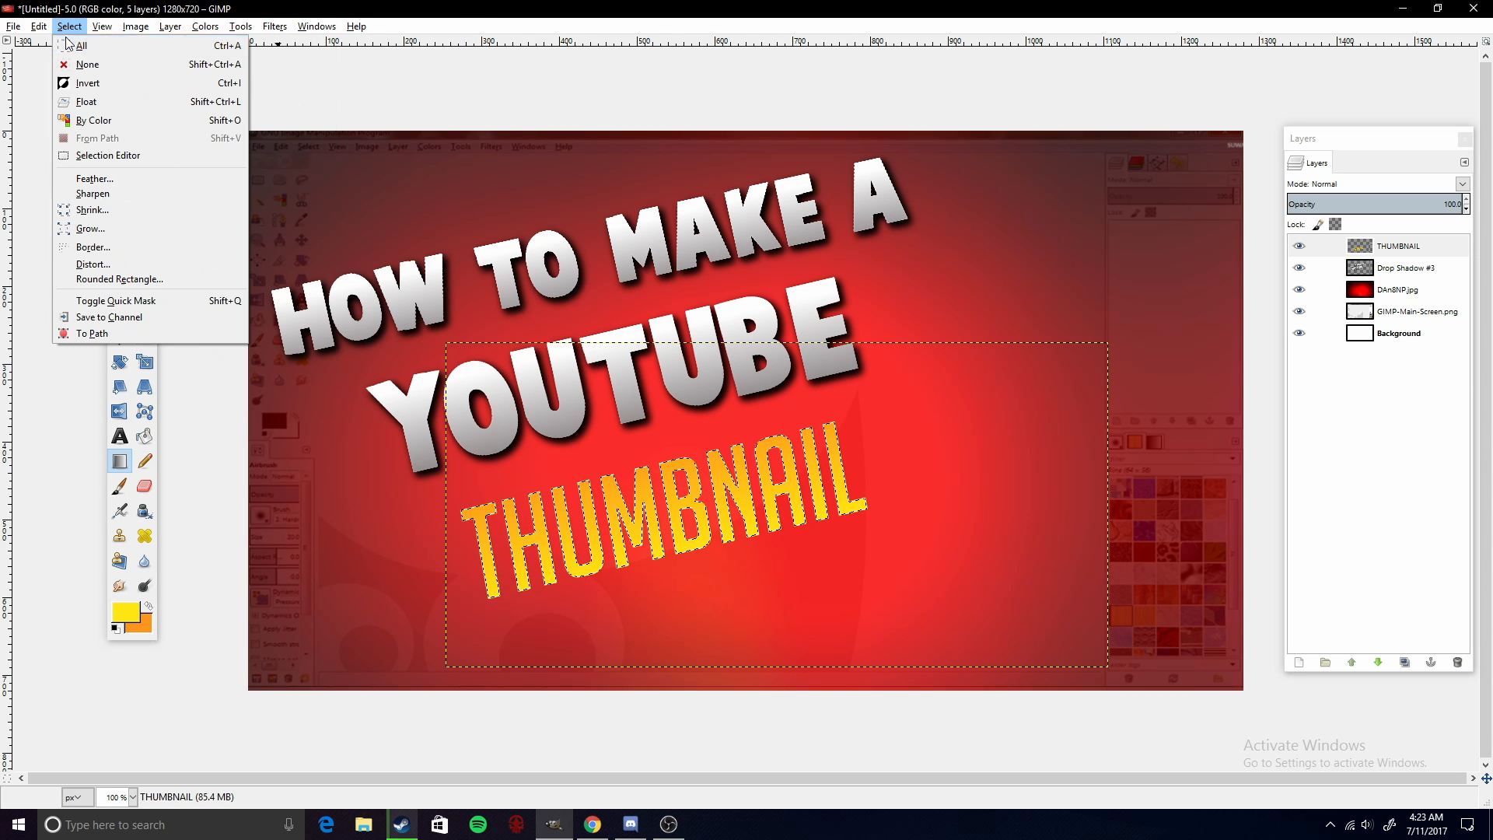
{"action": "left_click", "coordinate": [83, 229]}
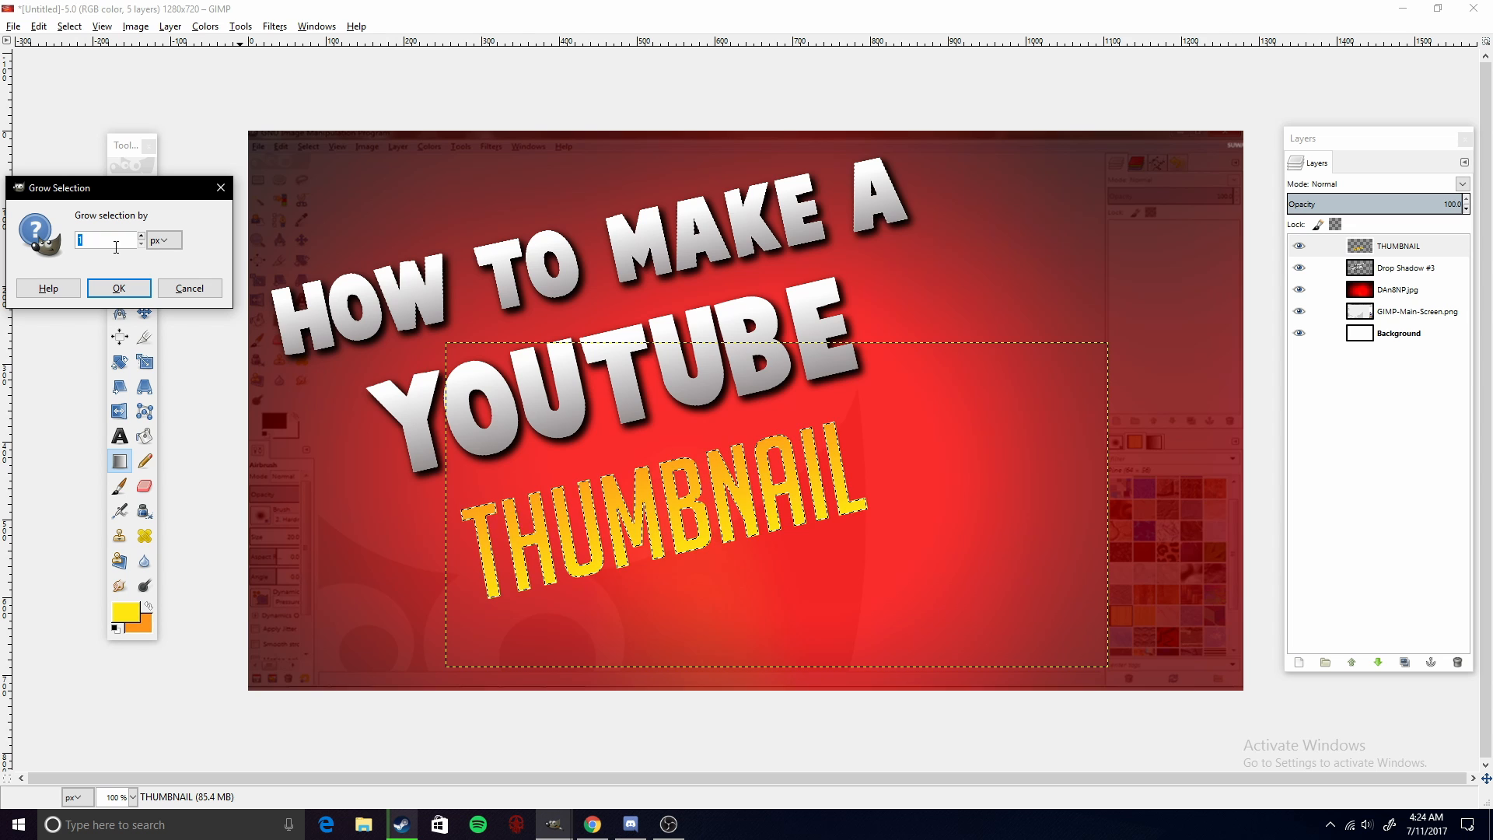
{"action": "type", "text": "4"}
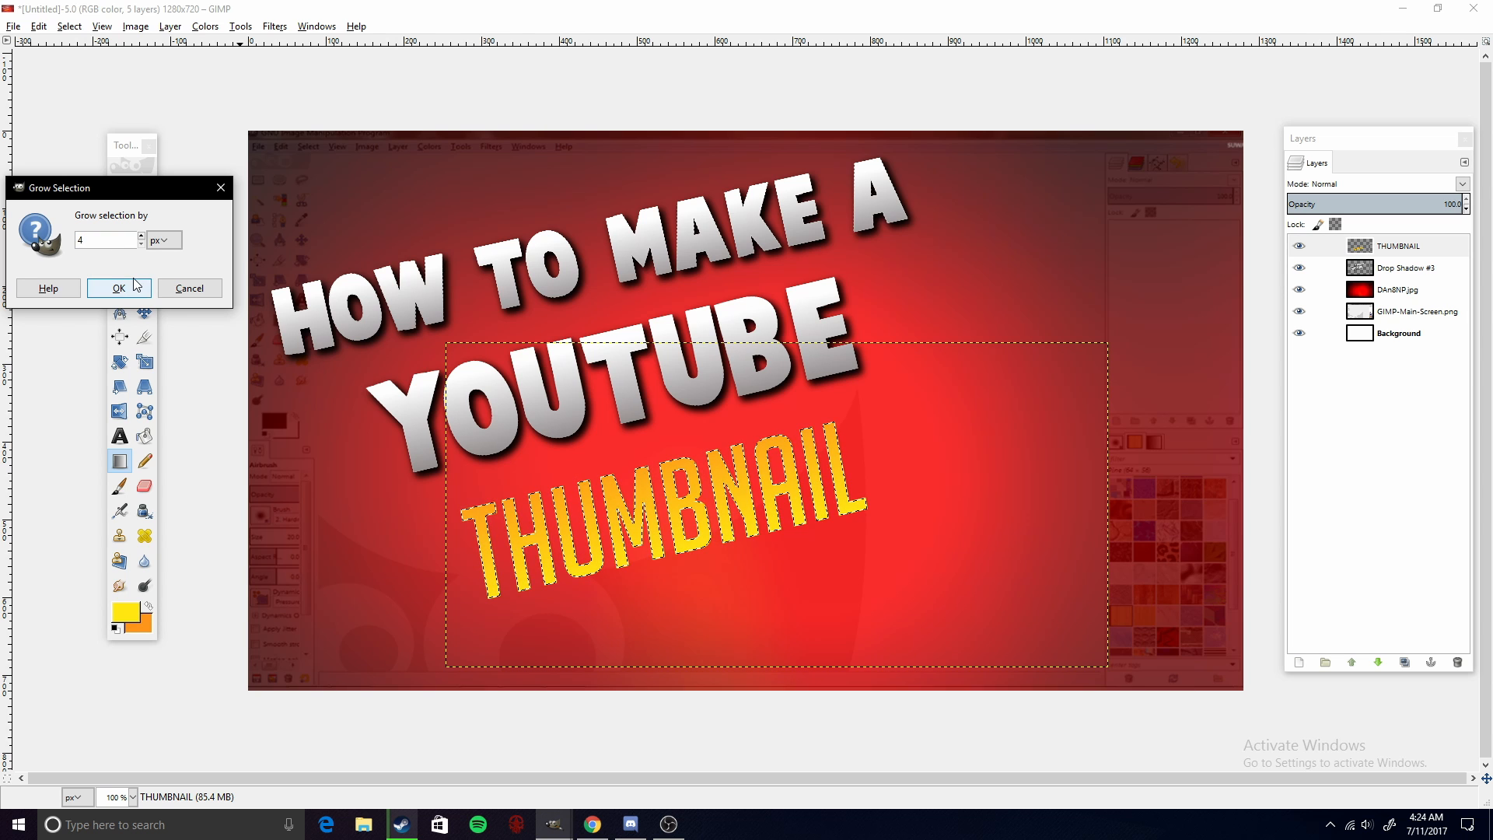
{"action": "left_click", "coordinate": [119, 289]}
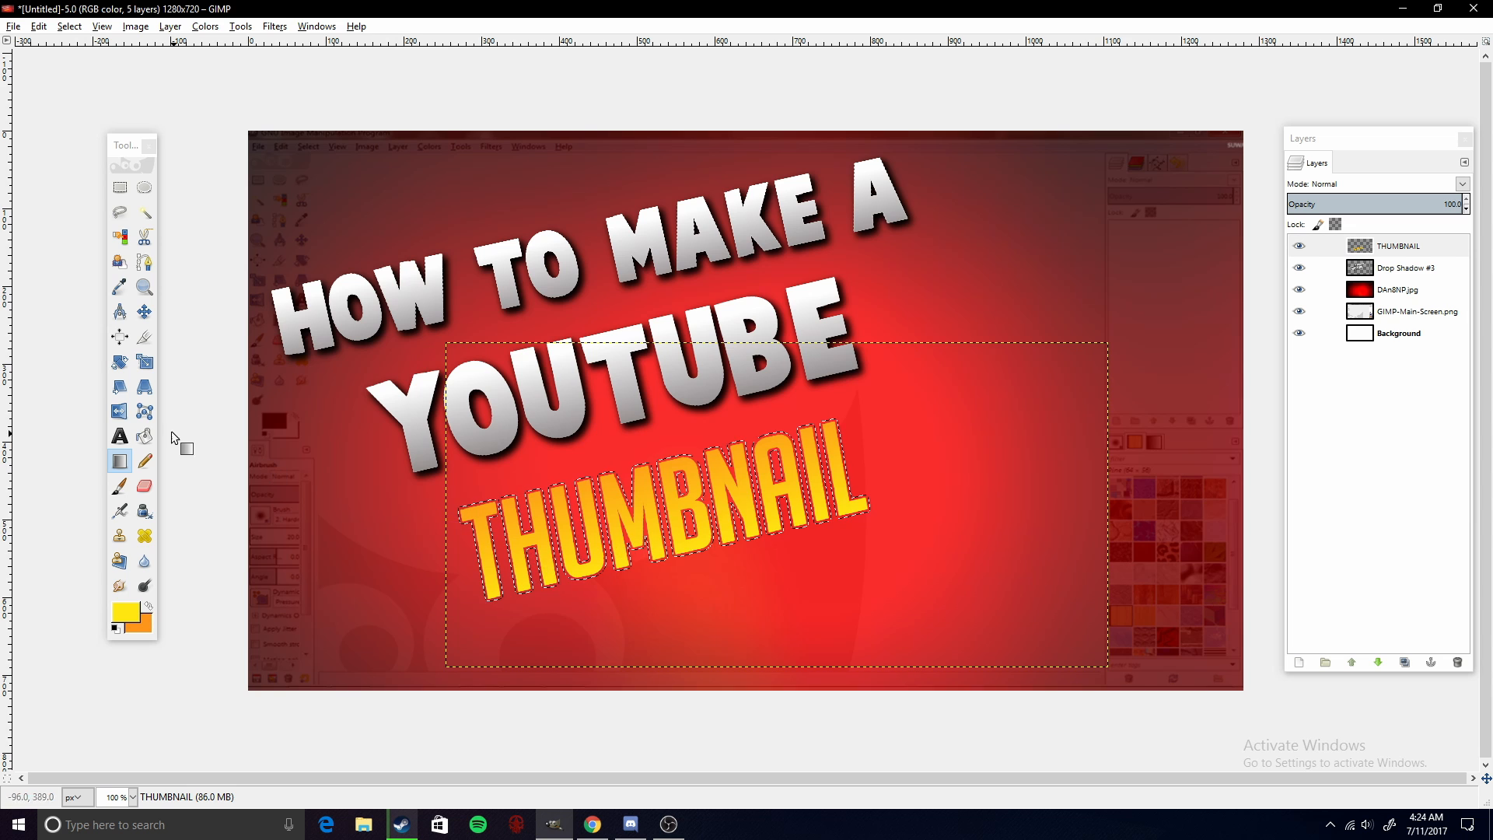
- Set the foreground color to black 000000 and bucket-fill the grown selection to outline the THUMBNAIL text
{"action": "left_click", "coordinate": [144, 436]}
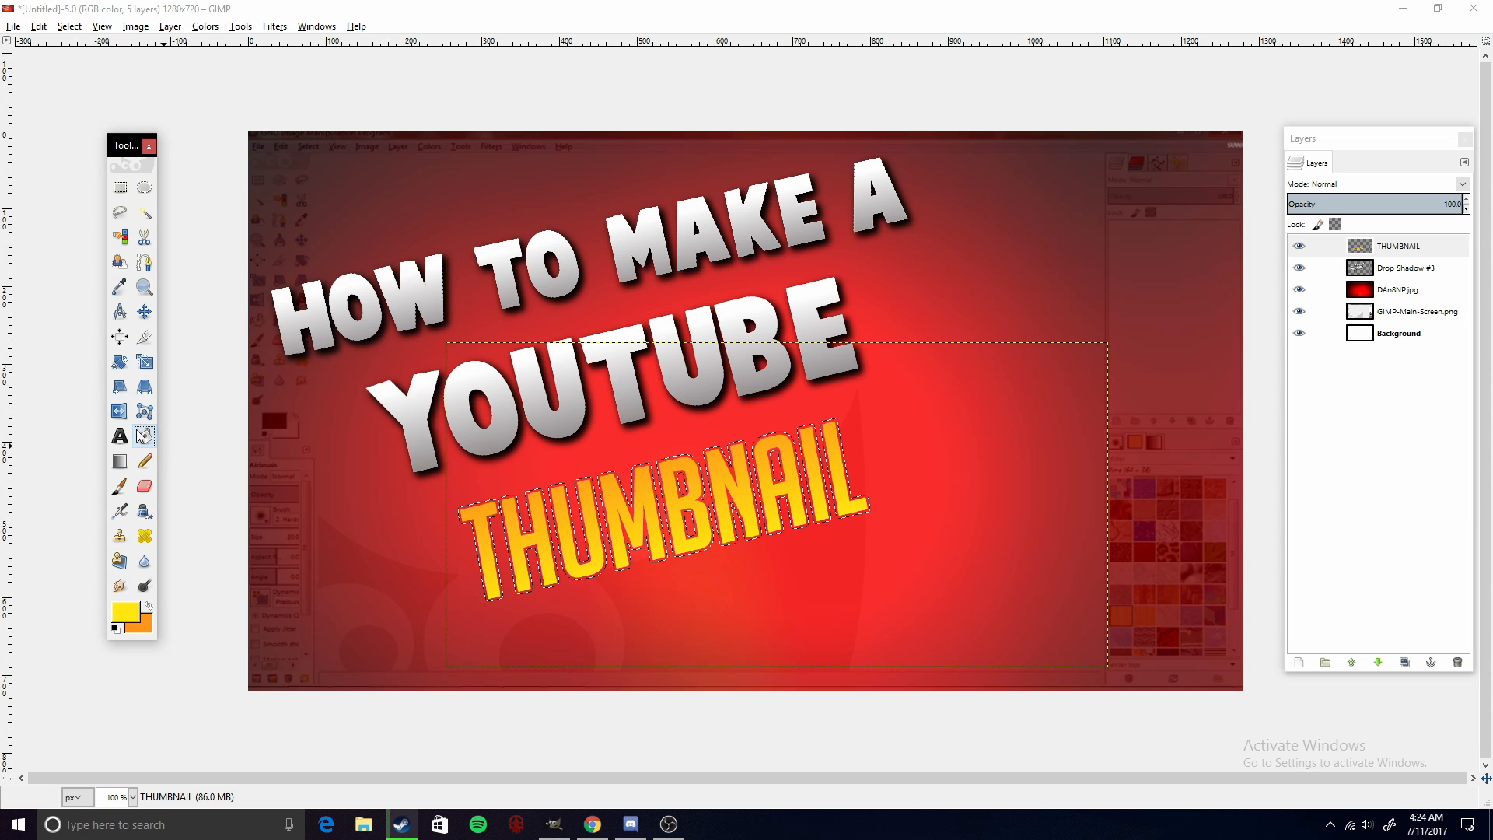
{"action": "left_click", "coordinate": [126, 612]}
{"action": "left_click_drag", "start_coordinate": [48, 285], "coordinate": [3, 344]}
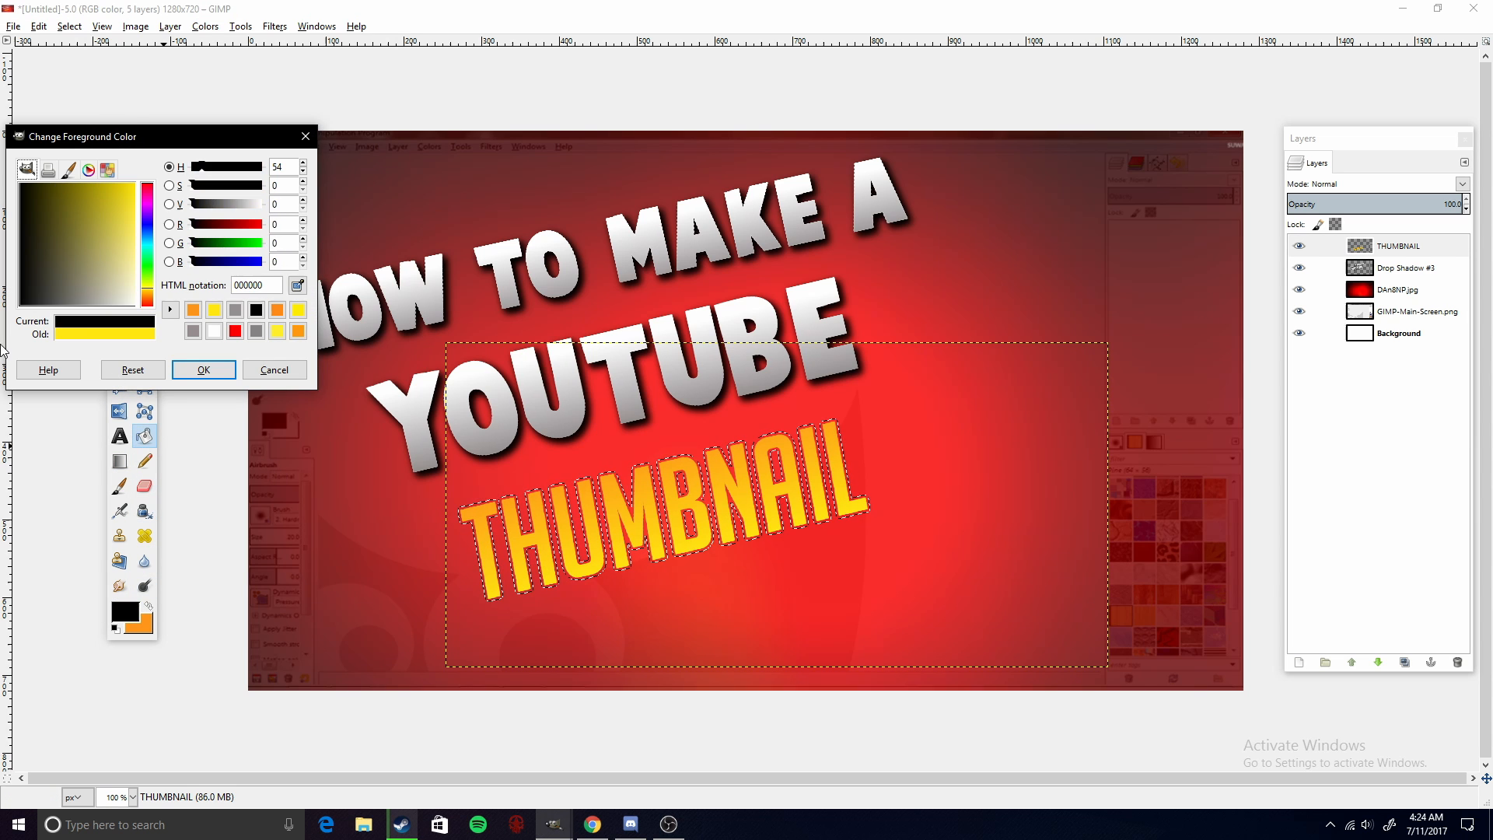
{"action": "left_click", "coordinate": [203, 370]}
{"action": "left_click", "coordinate": [481, 536]}
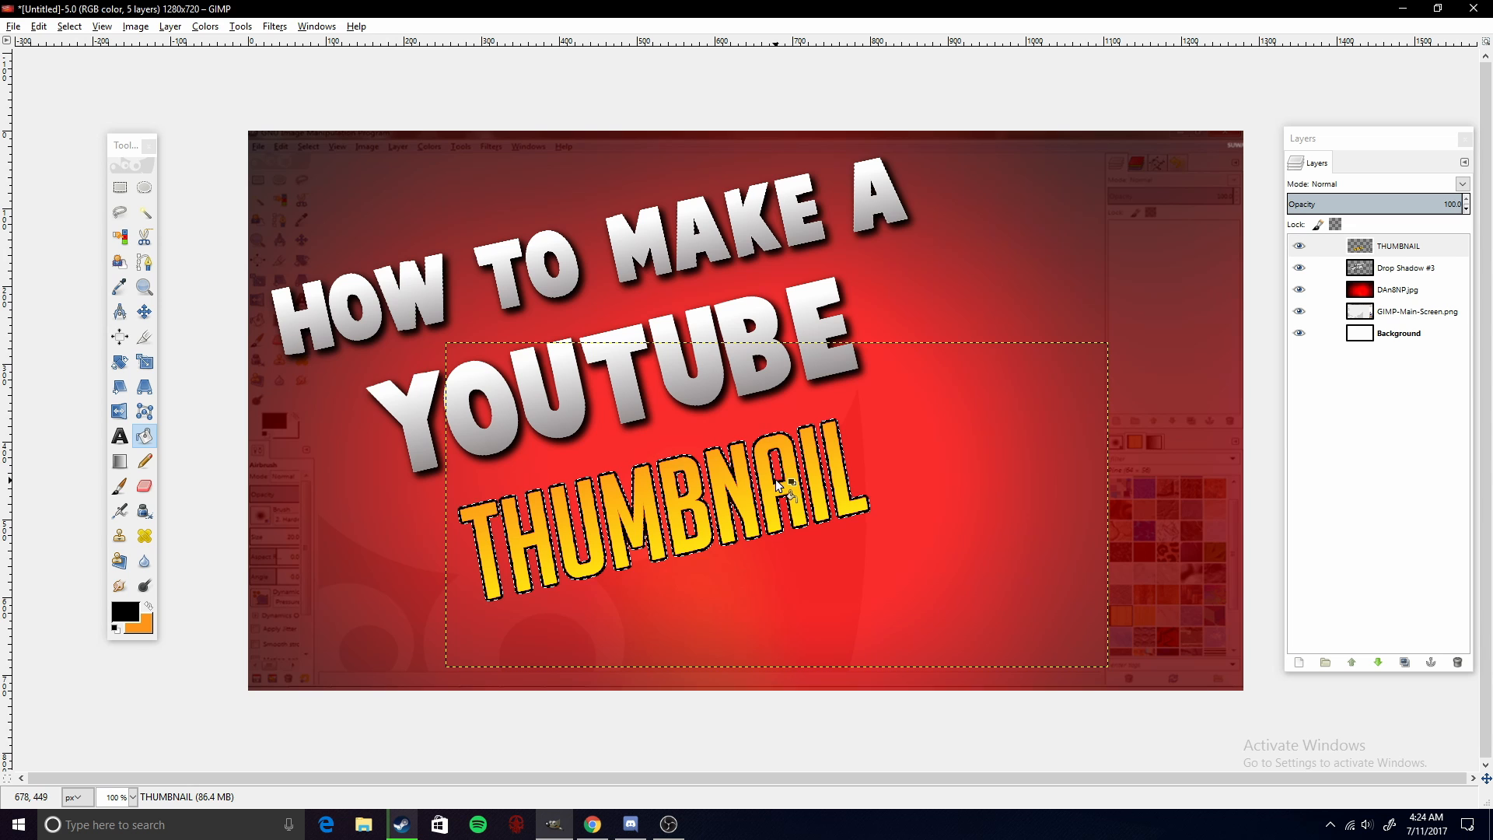
- Select the Background layer, clear the selection, and nudge the THUMBNAIL text slightly with the Move tool
{"action": "left_click", "coordinate": [1403, 335]}
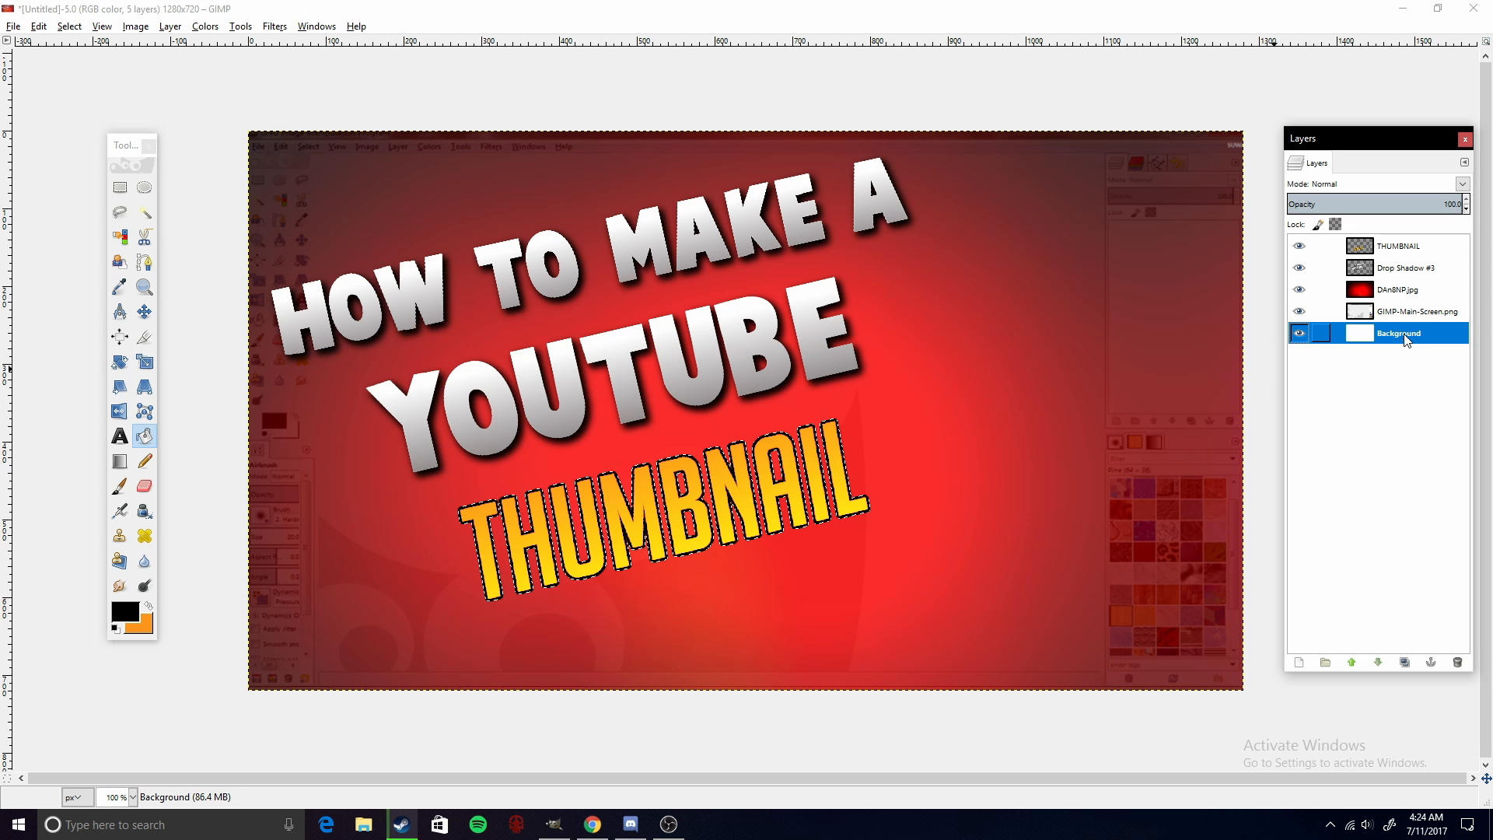
{"action": "left_click", "coordinate": [69, 27]}
{"action": "left_click", "coordinate": [107, 68]}
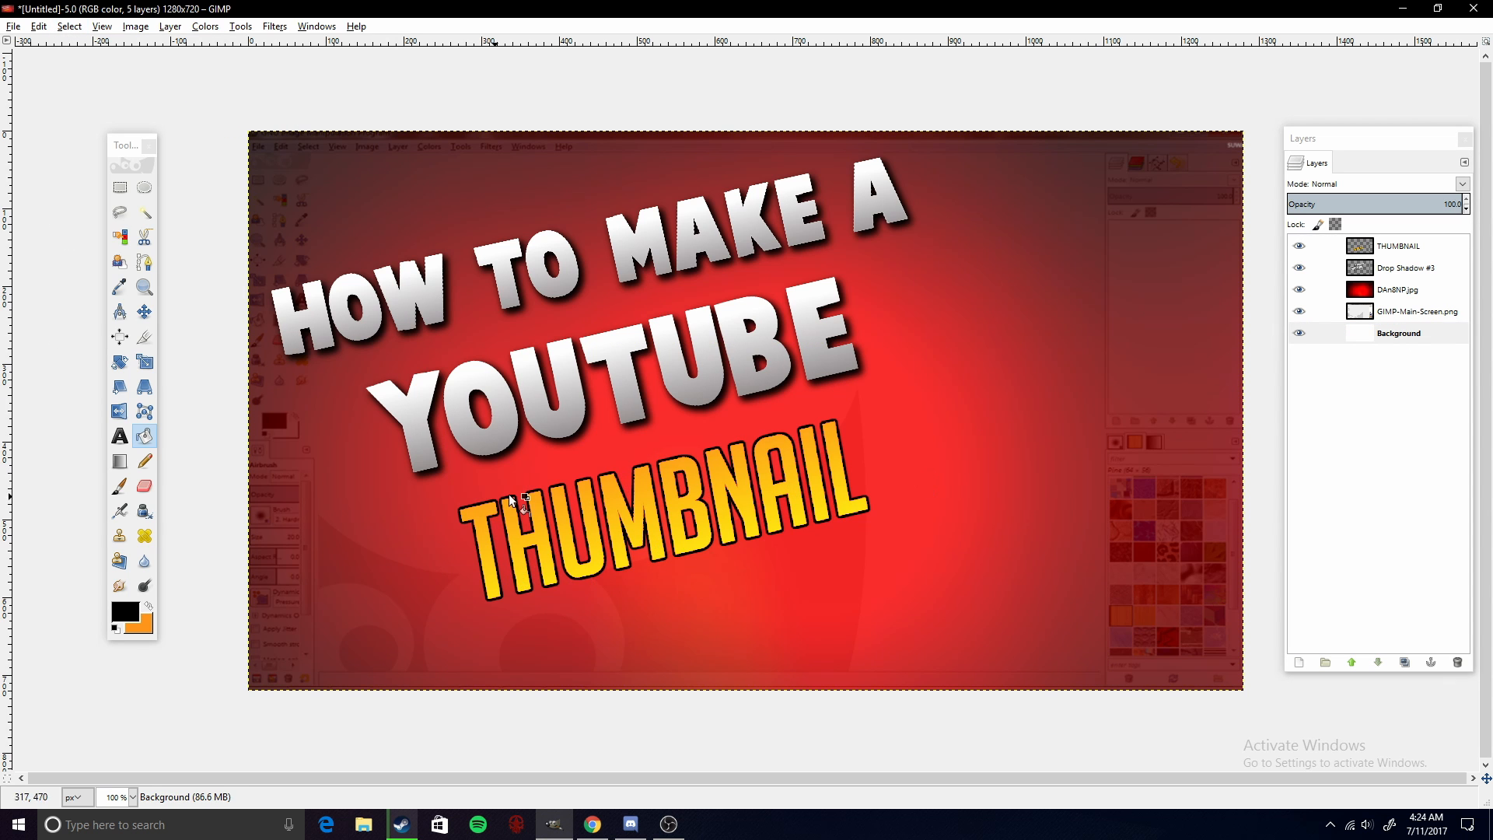
{"action": "left_click", "coordinate": [144, 311]}
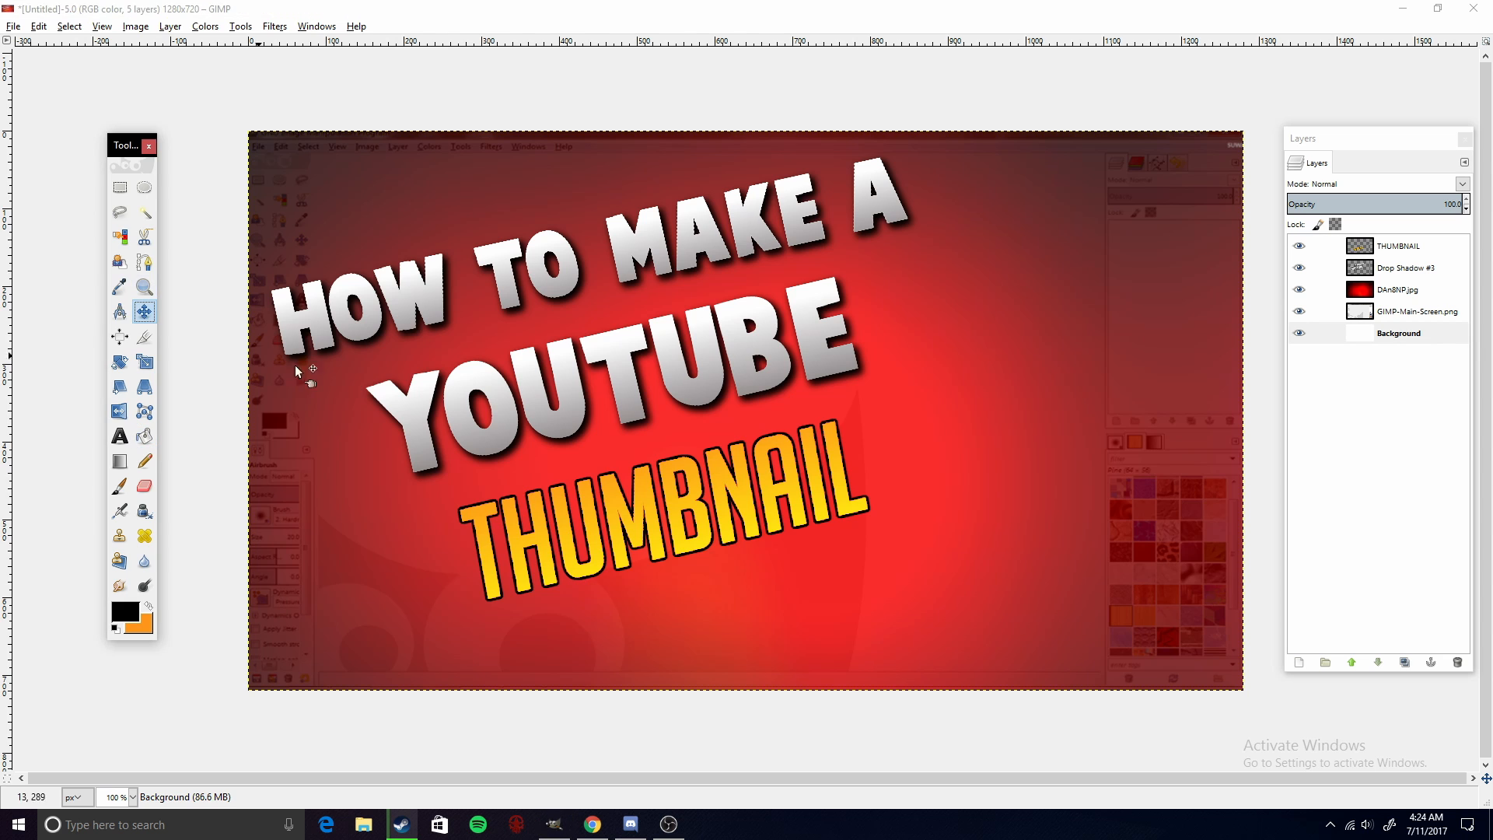
{"action": "left_click_drag", "start_coordinate": [673, 507], "coordinate": [675, 507]}
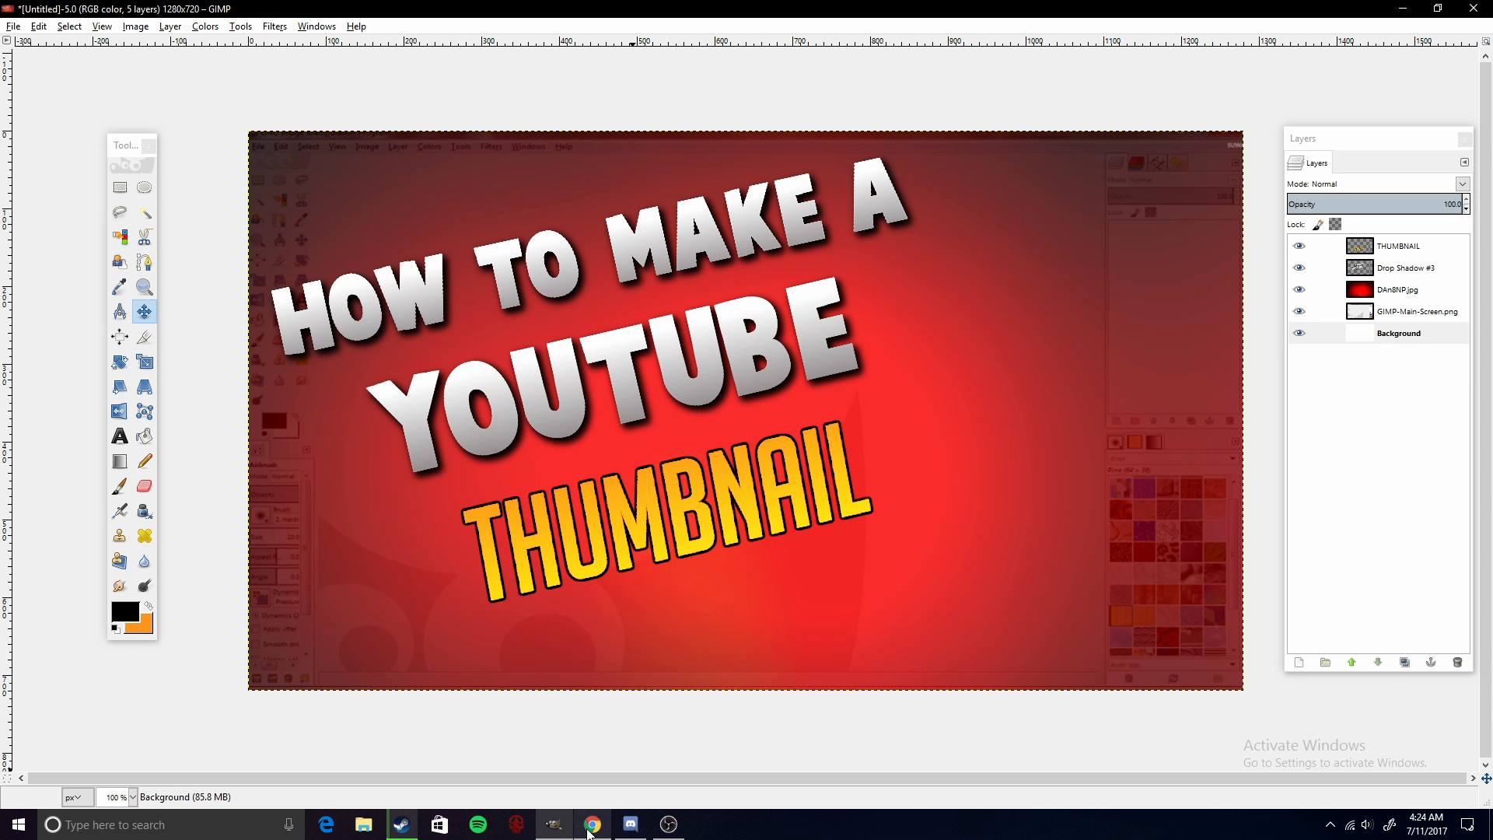
- Switch to the browser and search Google Images for "gimp logo with transparent background"
{"action": "left_click", "coordinate": [591, 825]}
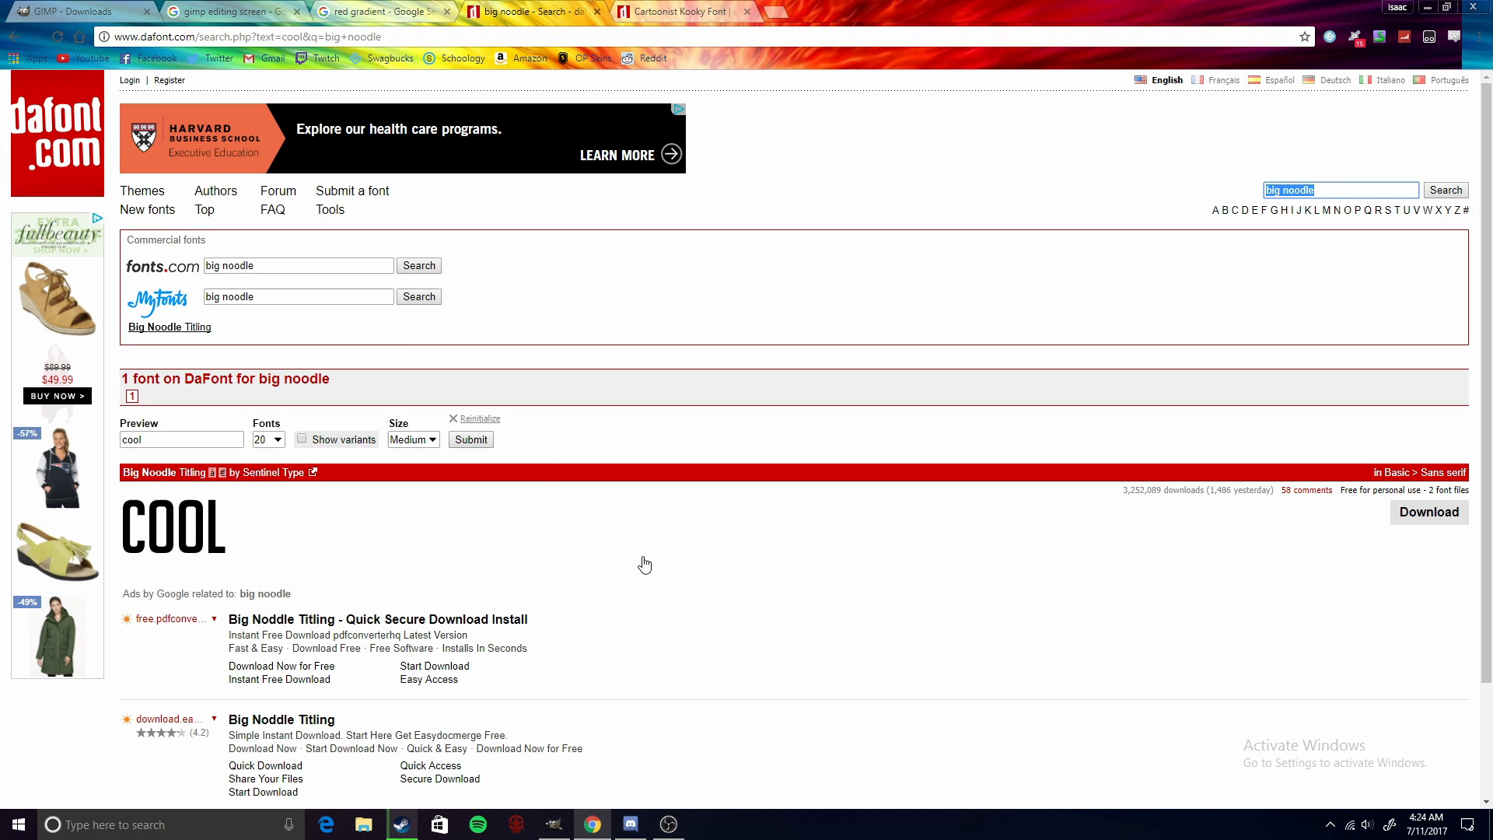
{"action": "left_click", "coordinate": [285, 8]}
{"action": "left_click_drag", "start_coordinate": [273, 104], "coordinate": [44, 103]}
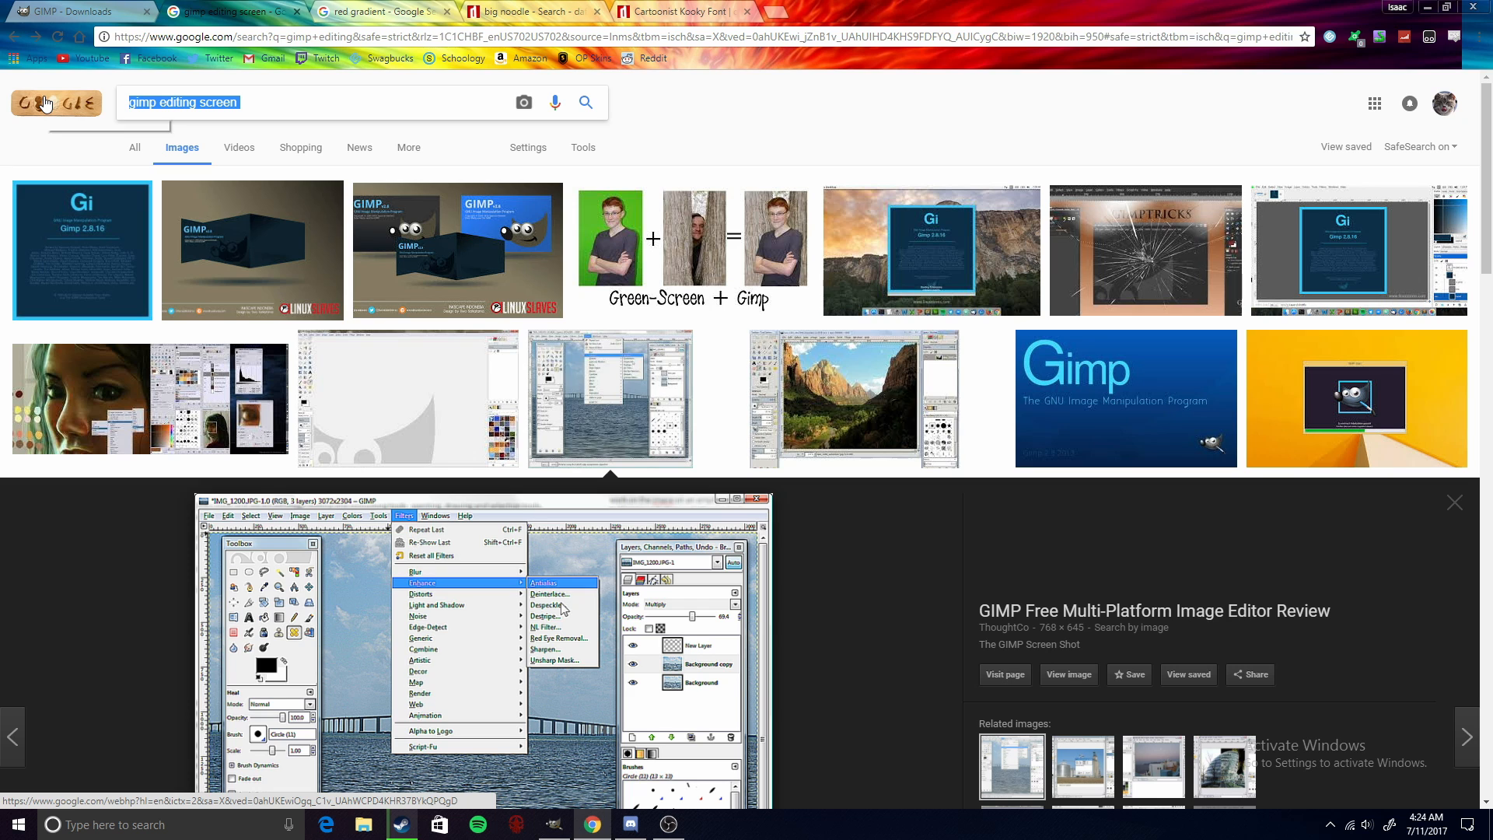
{"action": "type", "text": "gimp logo"}
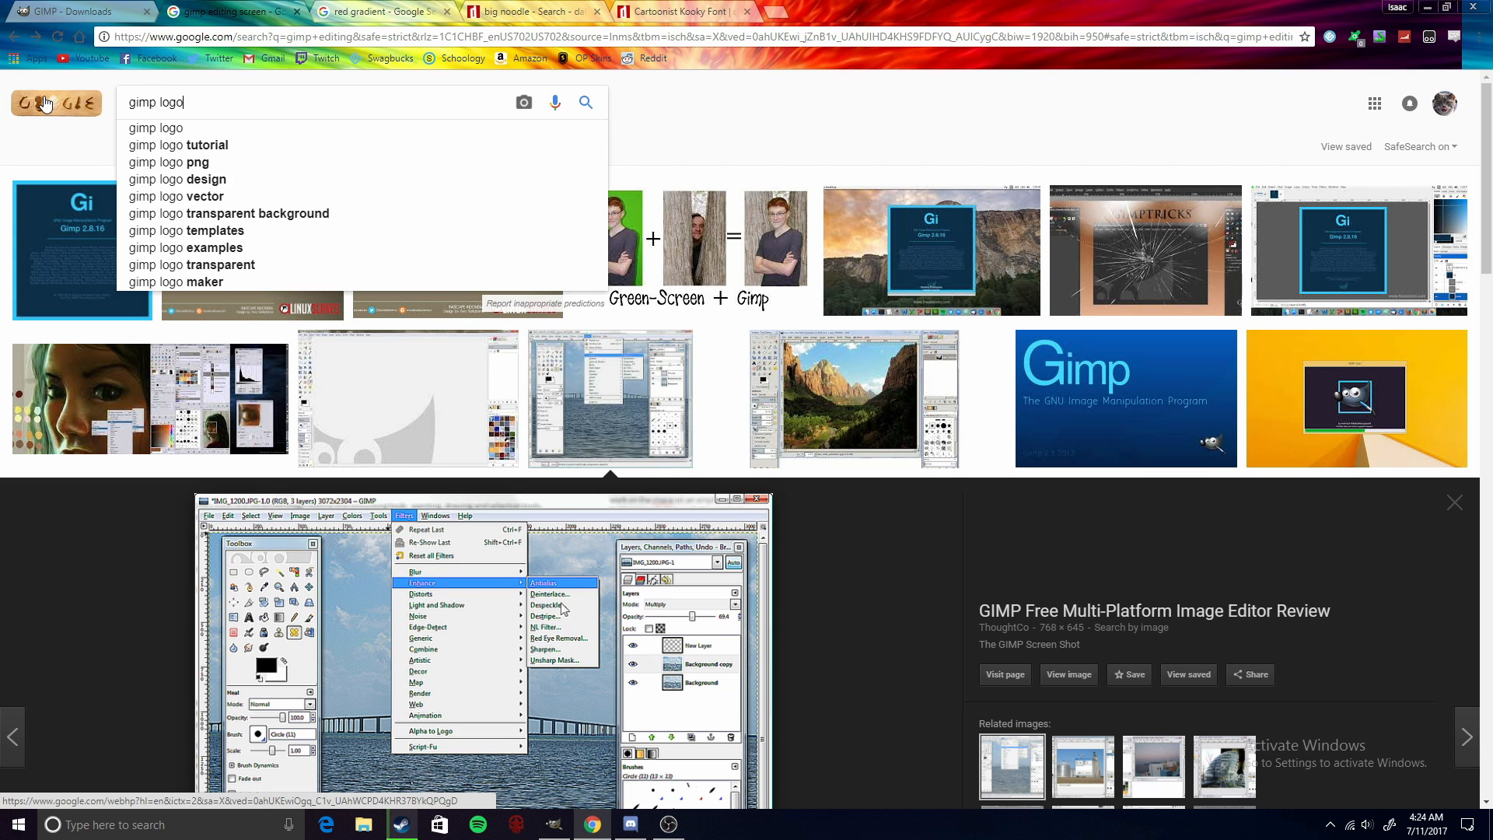
{"action": "type", "text": " wit"}
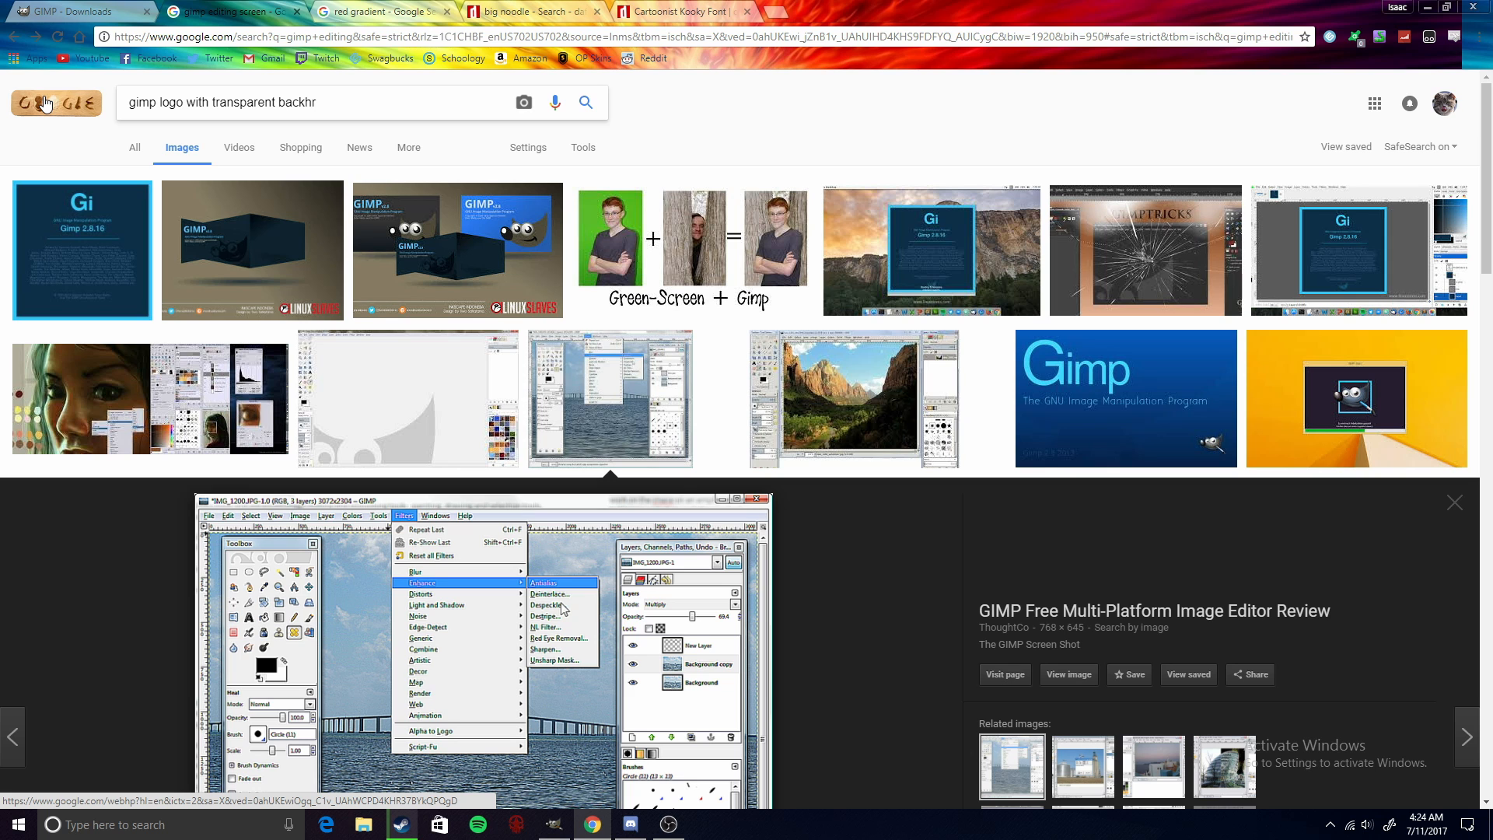
{"action": "type", "text": "h transparent background"}
{"action": "key", "text": "Return"}
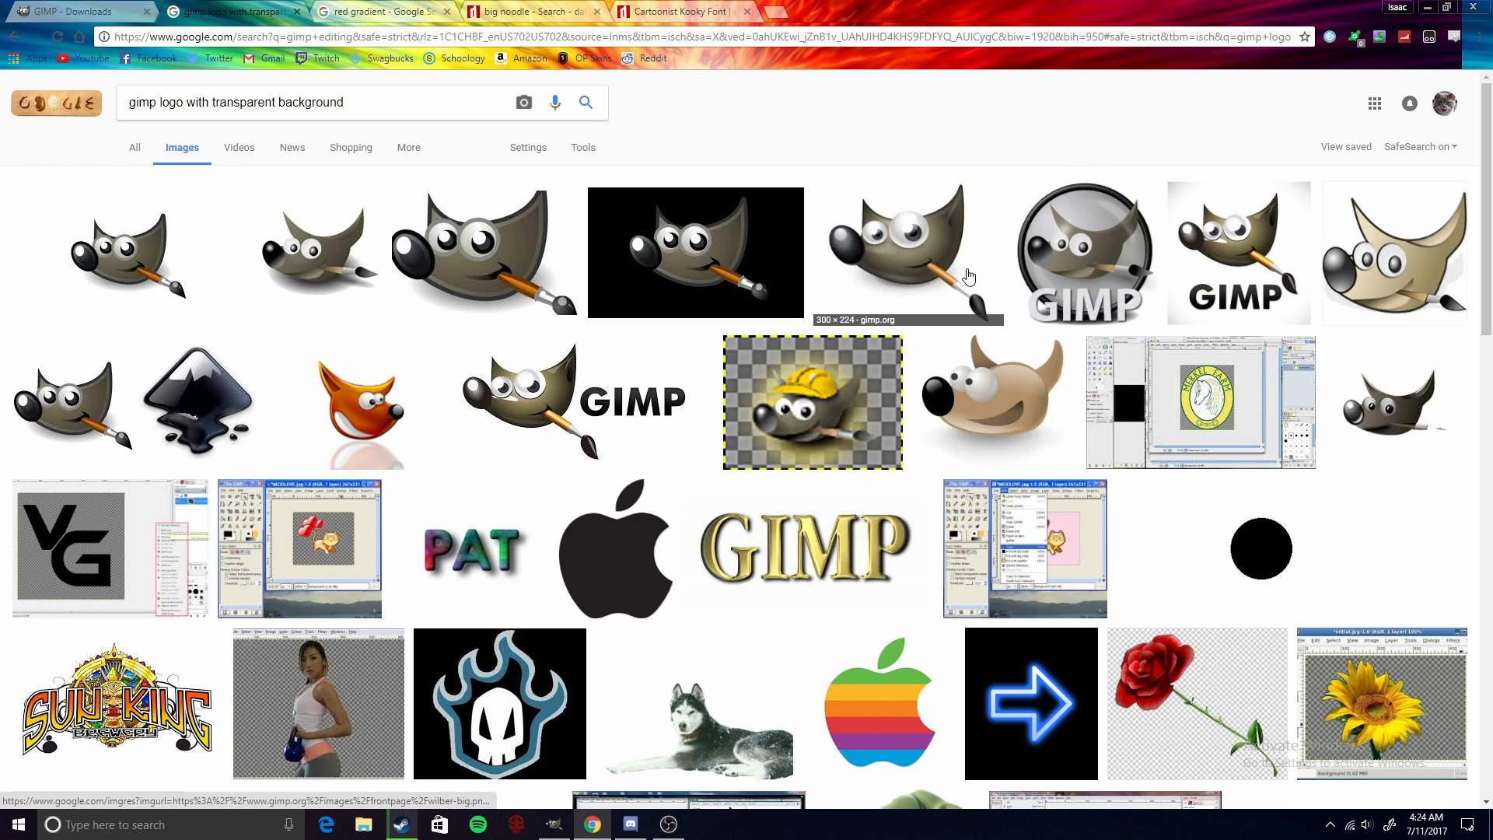
- Open the transparent Wilber logo result and drag it into the GIMP image as a new layer
{"action": "left_click", "coordinate": [712, 269]}
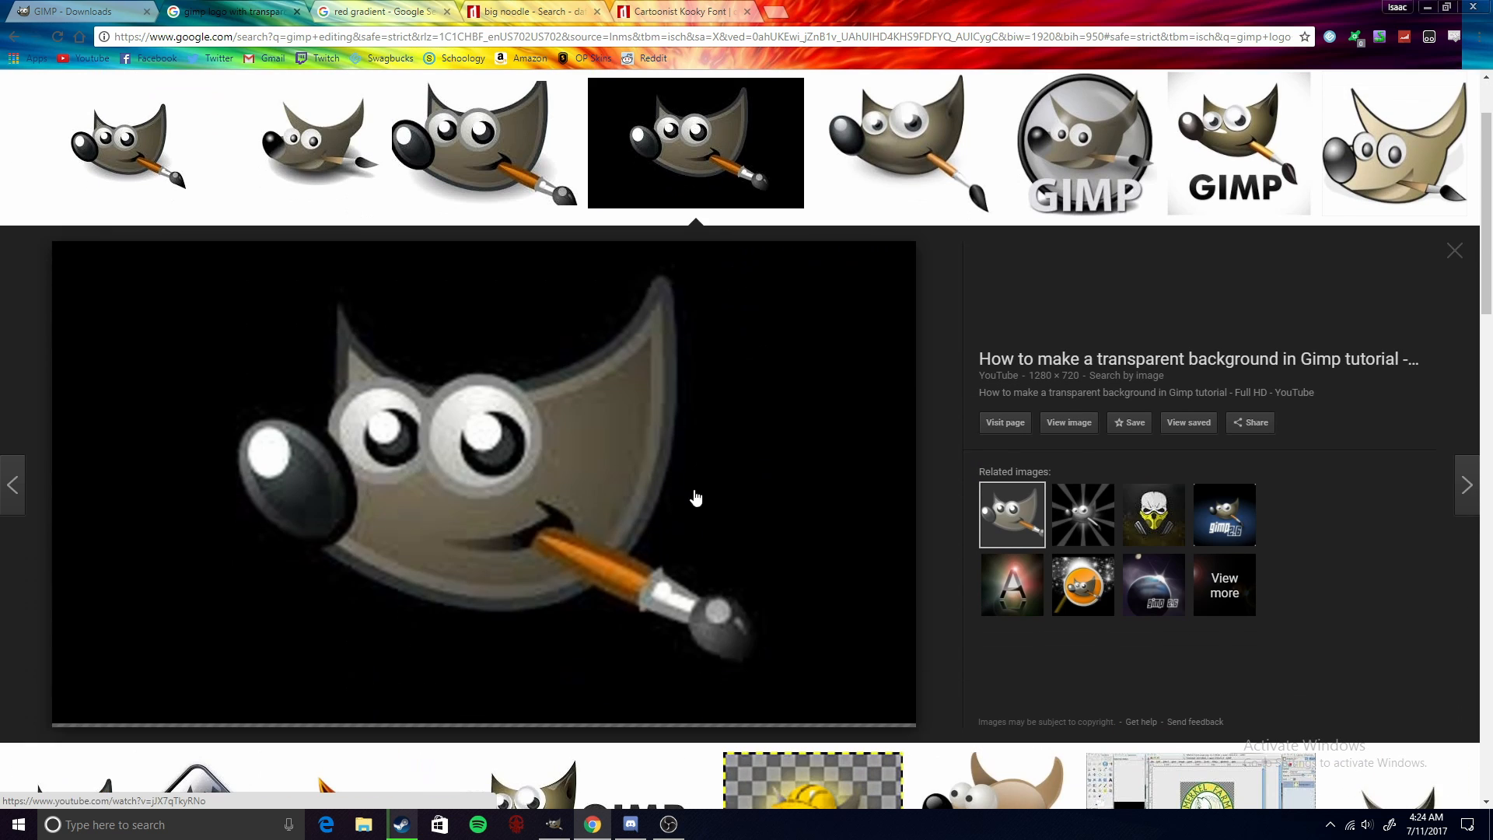
{"action": "left_click", "coordinate": [906, 195]}
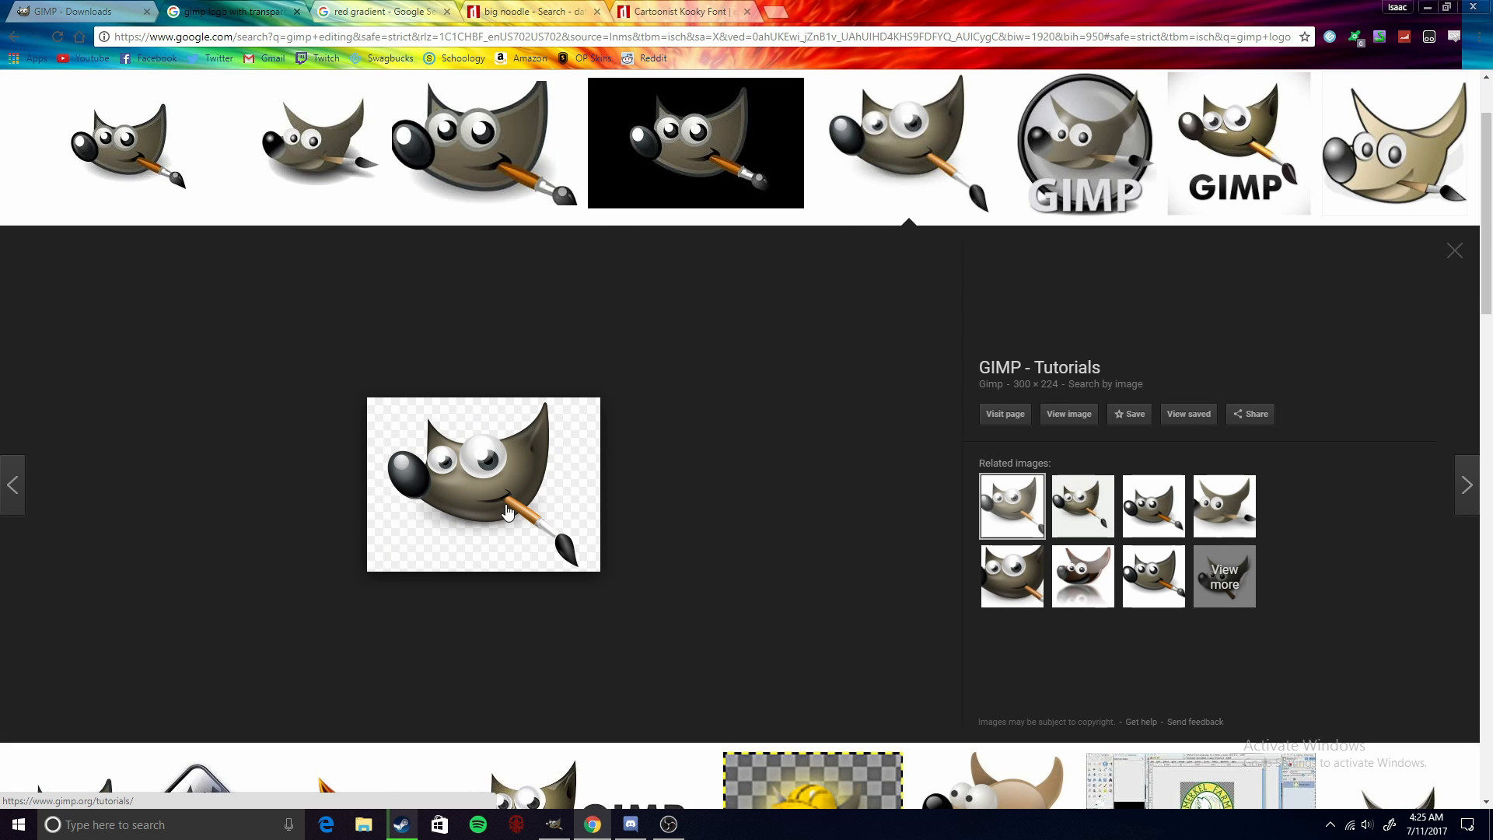
{"action": "left_click_drag", "start_coordinate": [506, 510], "coordinate": [1368, 15]}
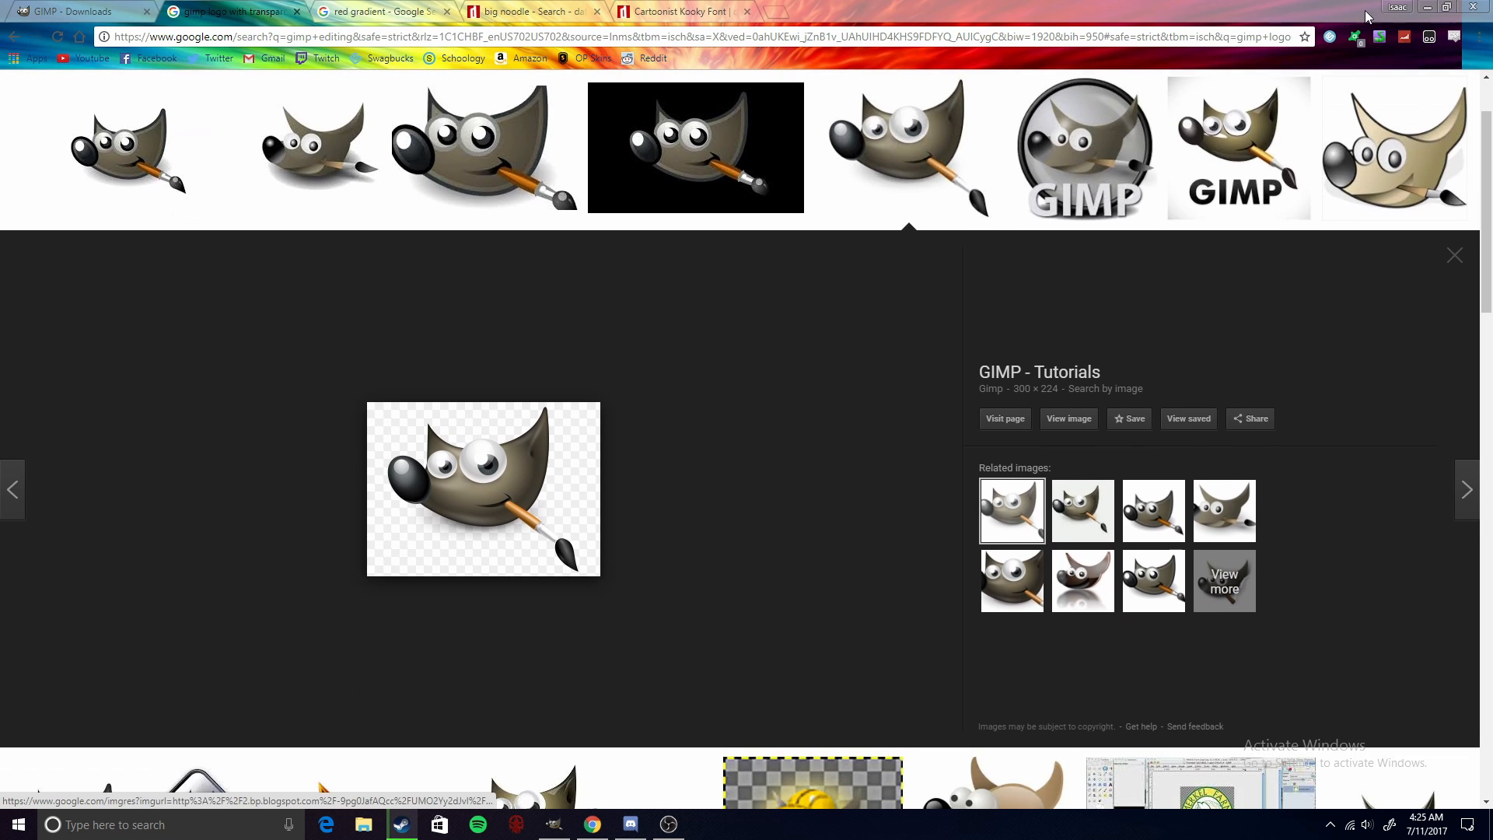
{"action": "left_click", "coordinate": [1428, 7]}
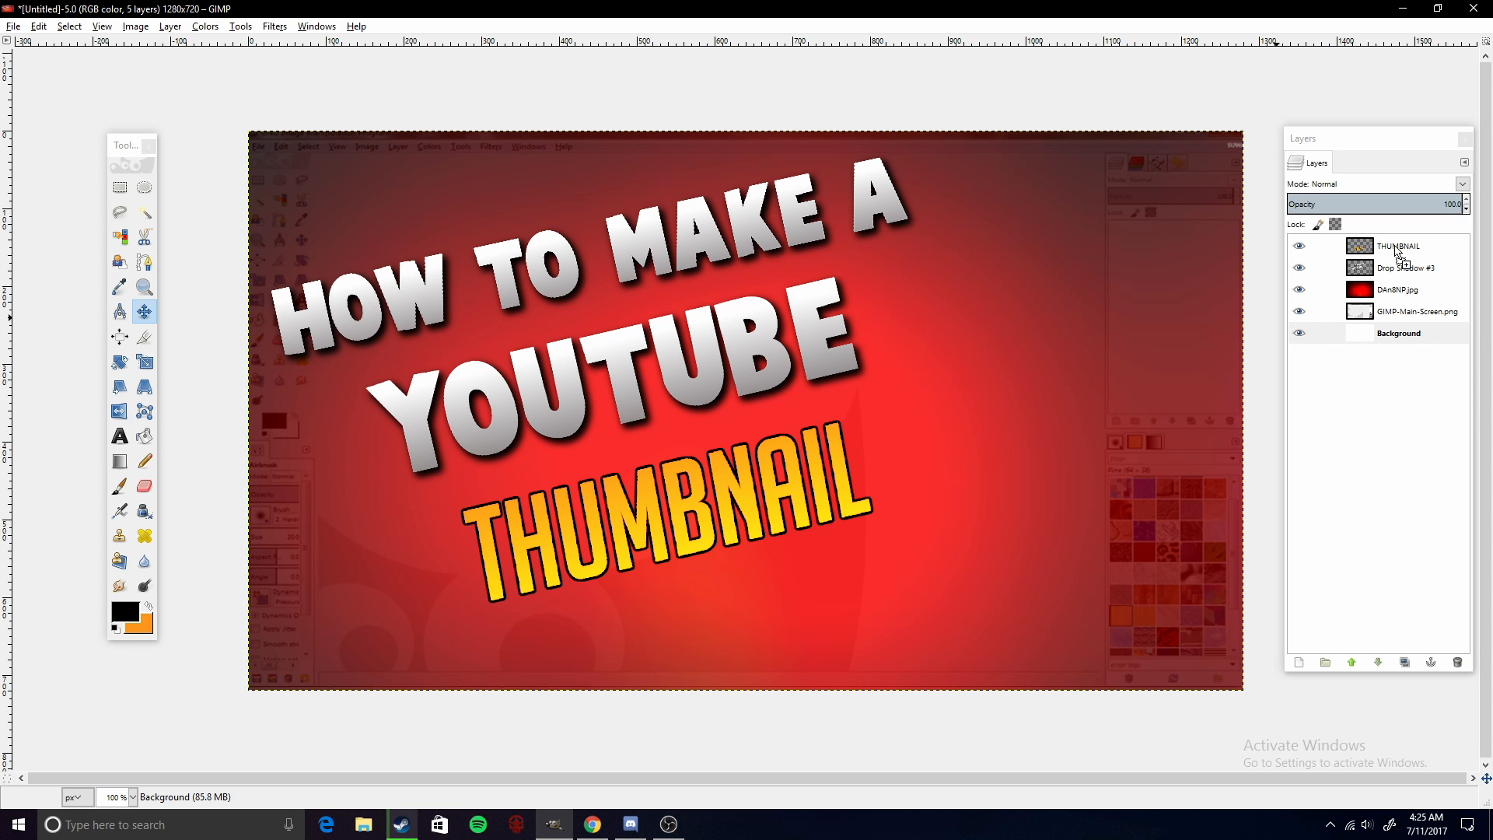
{"action": "left_click_drag", "start_coordinate": [1397, 251], "coordinate": [1393, 254]}
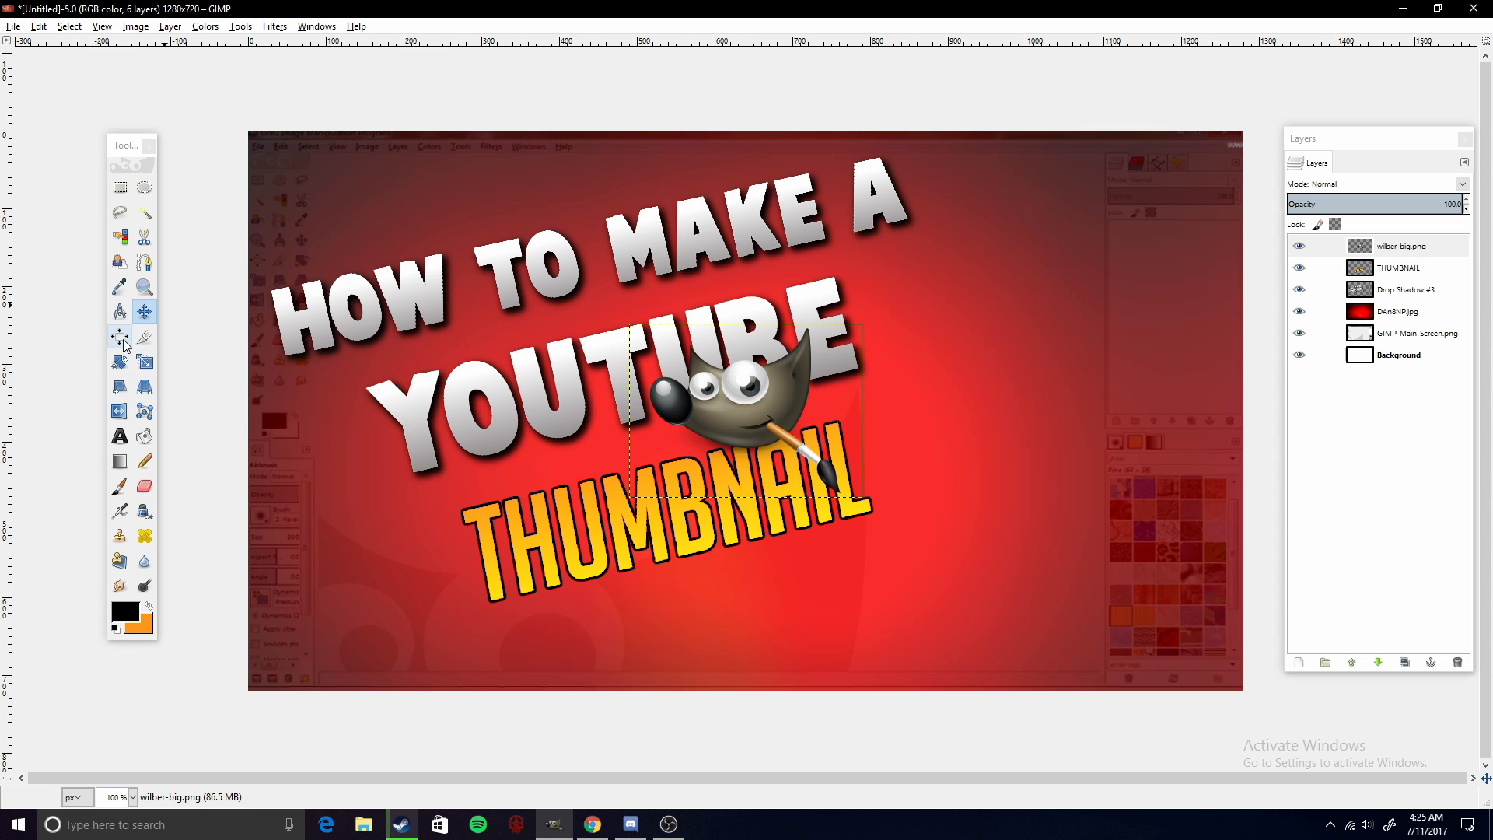
- Move the Wilber logo to the right of the title and enlarge it with the Scale tool
{"action": "left_click_drag", "start_coordinate": [742, 422], "coordinate": [1053, 396]}
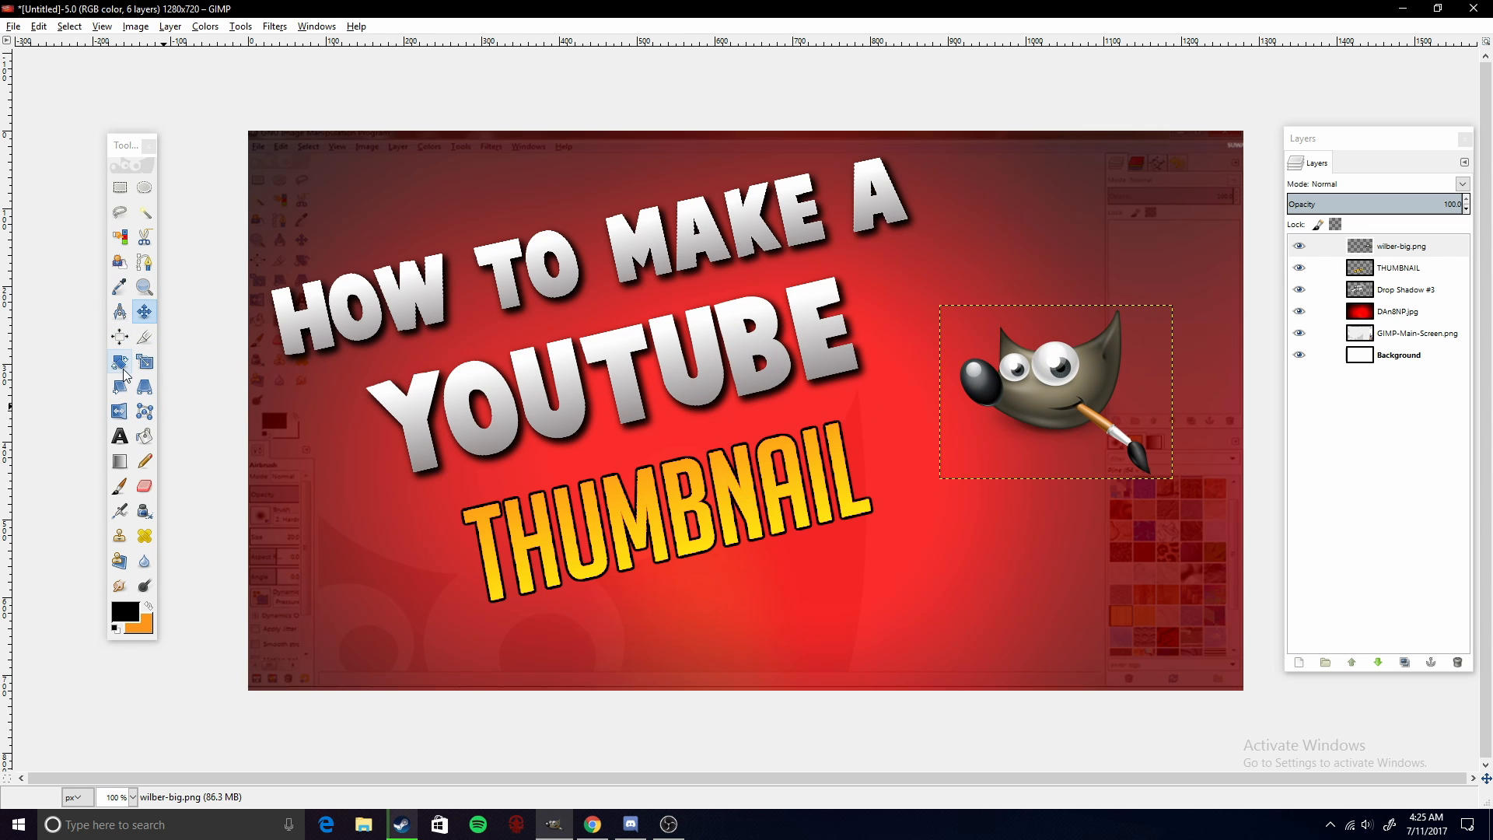
{"action": "left_click", "coordinate": [145, 363]}
{"action": "left_click", "coordinate": [1023, 395]}
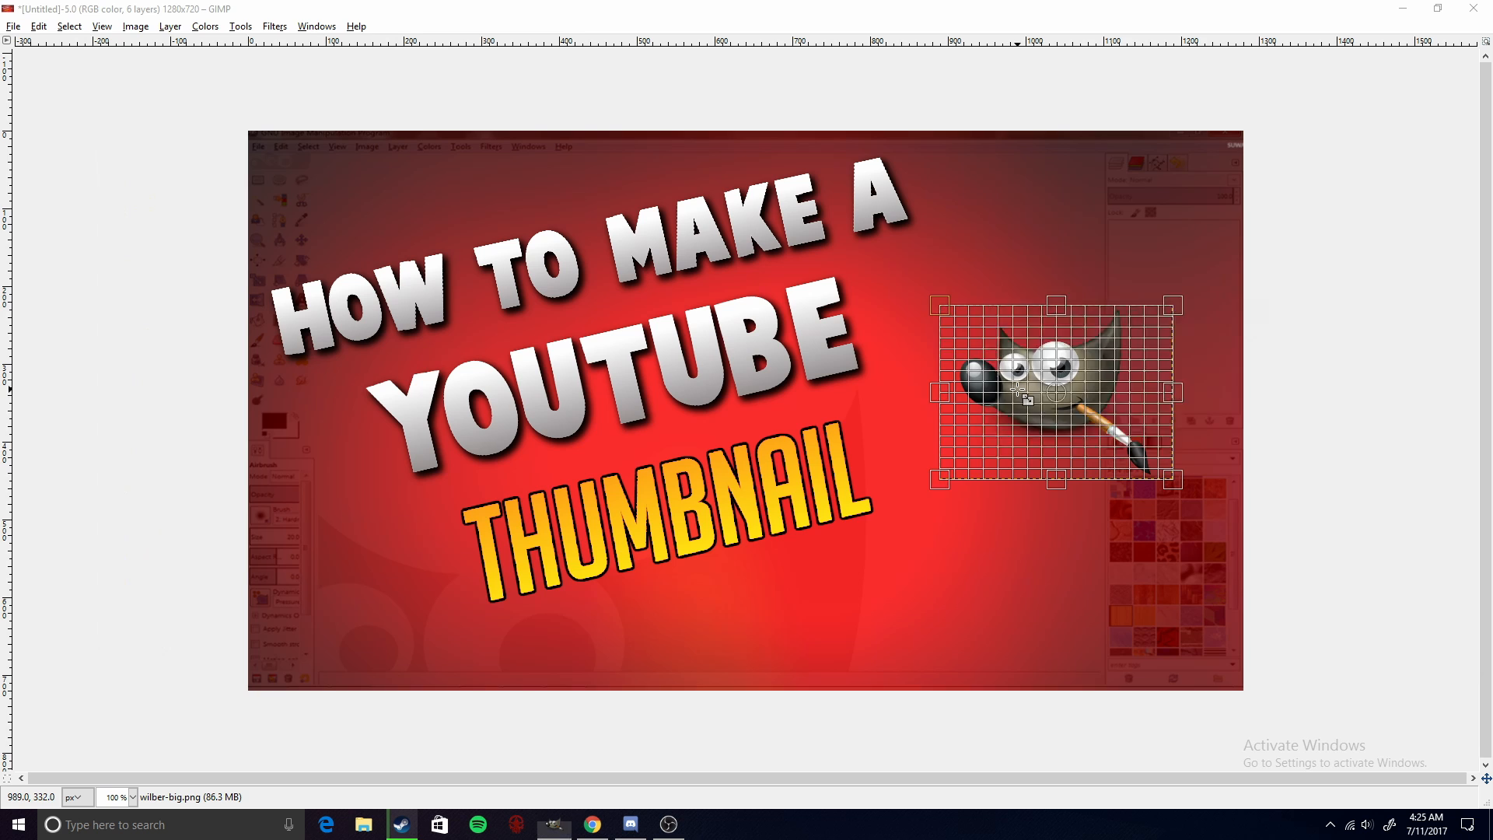
{"action": "left_click_drag", "start_coordinate": [939, 304], "coordinate": [875, 258]}
{"action": "left_click", "coordinate": [1228, 435]}
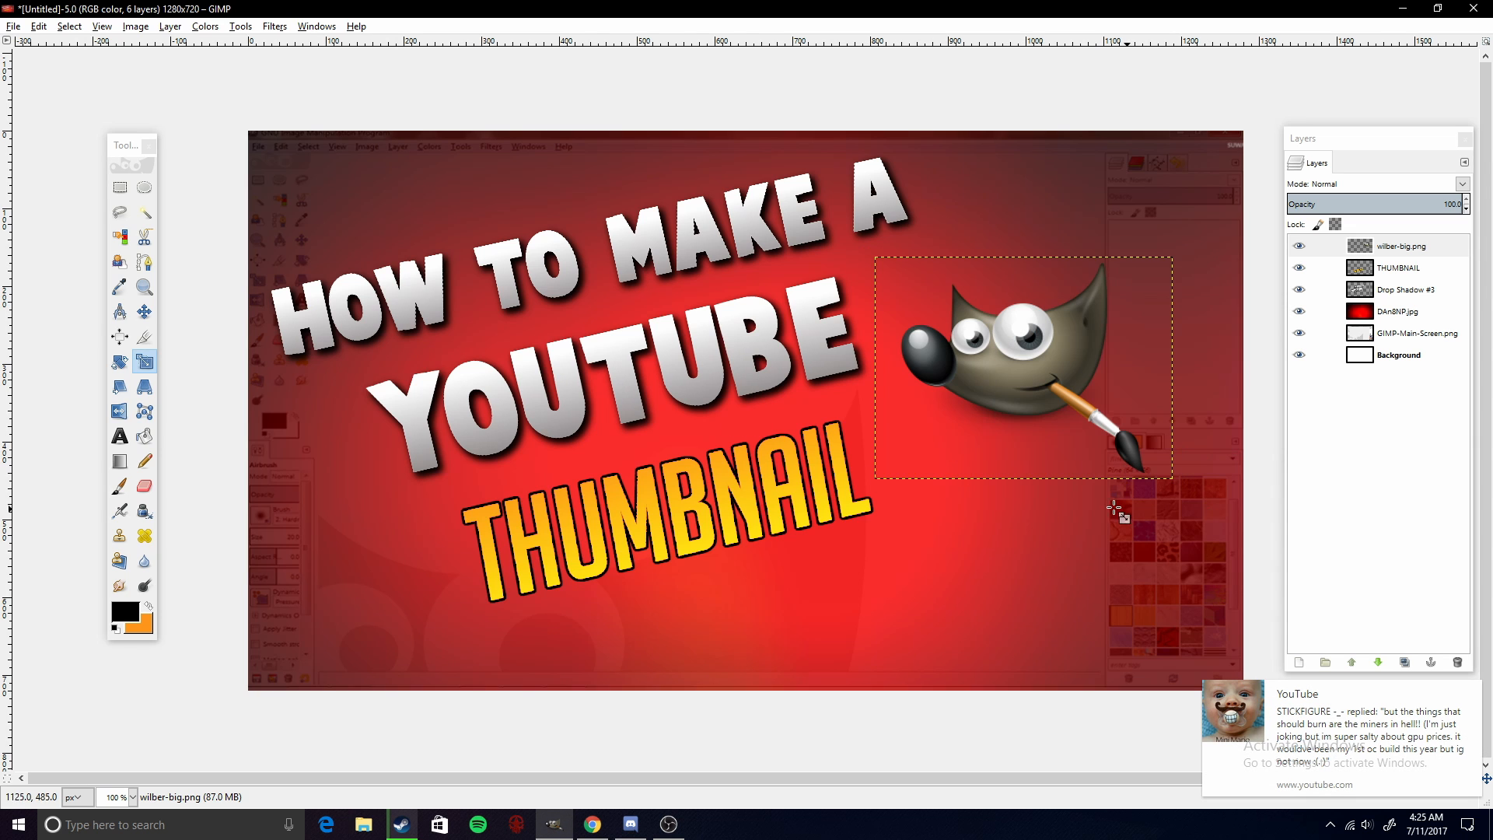
{"action": "left_click", "coordinate": [144, 311]}
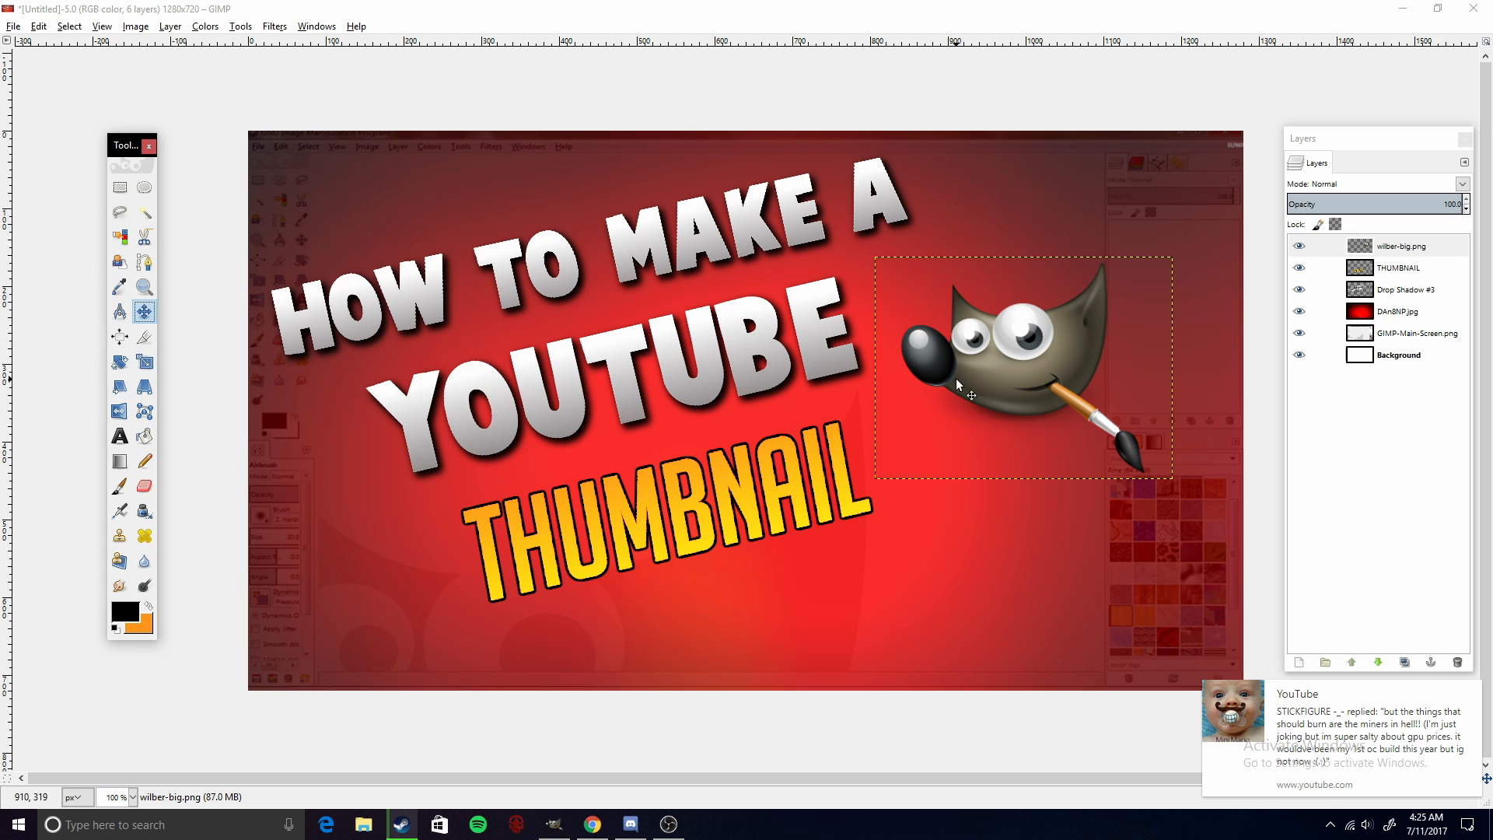
{"action": "left_click_drag", "start_coordinate": [983, 368], "coordinate": [1018, 383]}
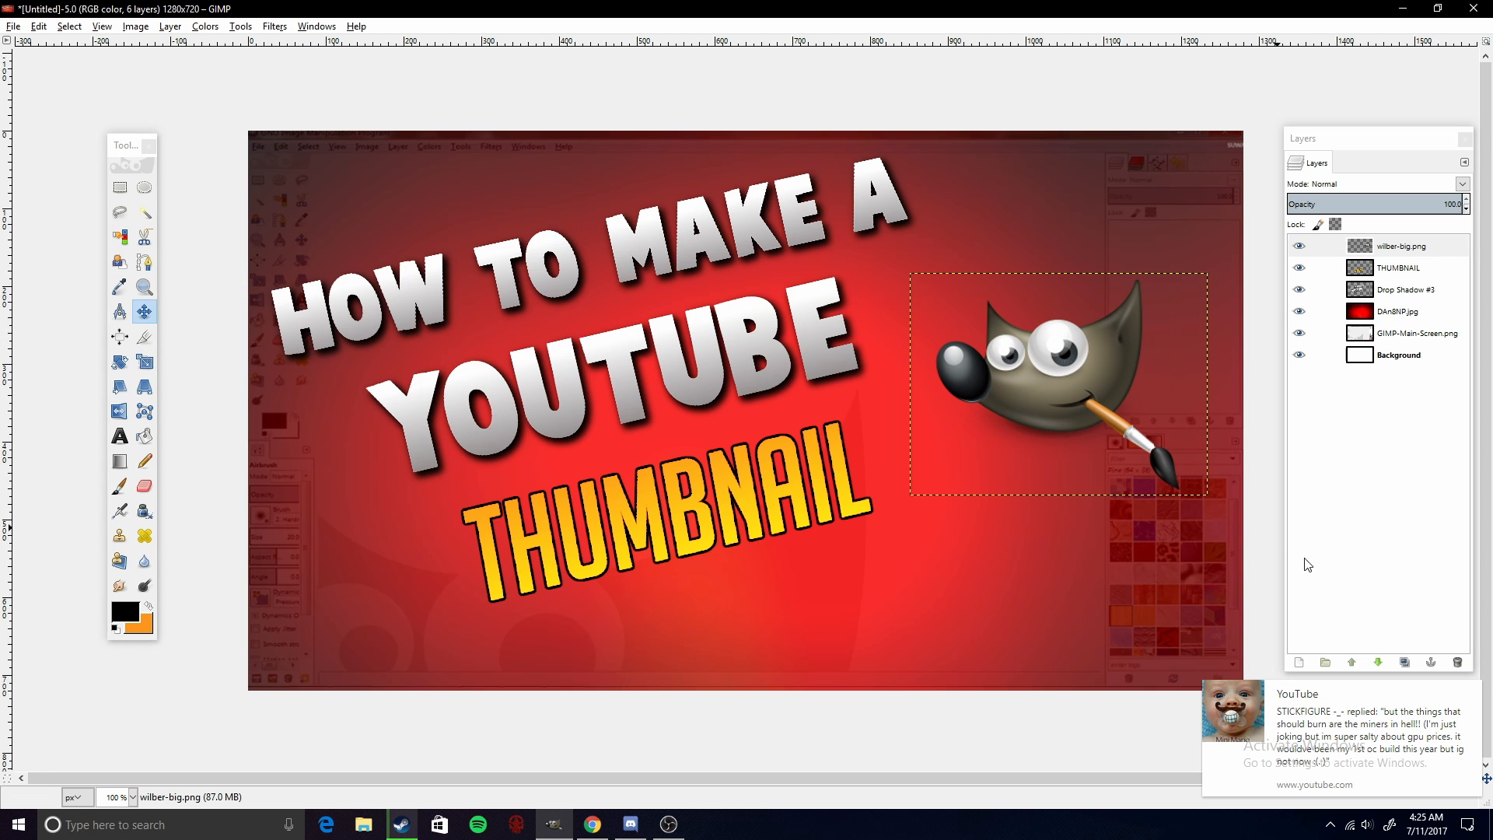
- Select the Background layer
{"action": "left_click", "coordinate": [1470, 691]}
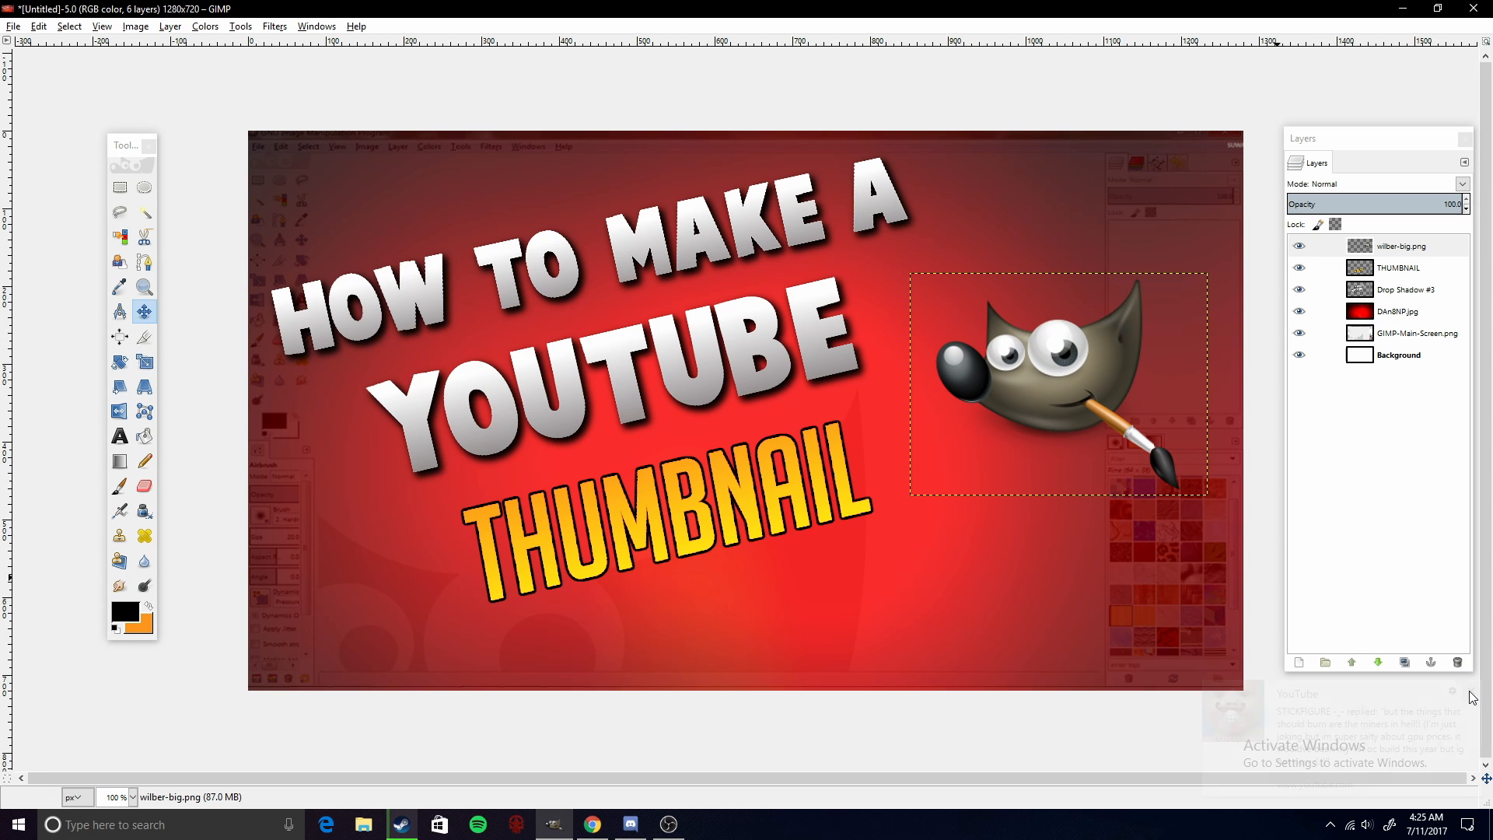
{"action": "left_click", "coordinate": [1415, 360]}
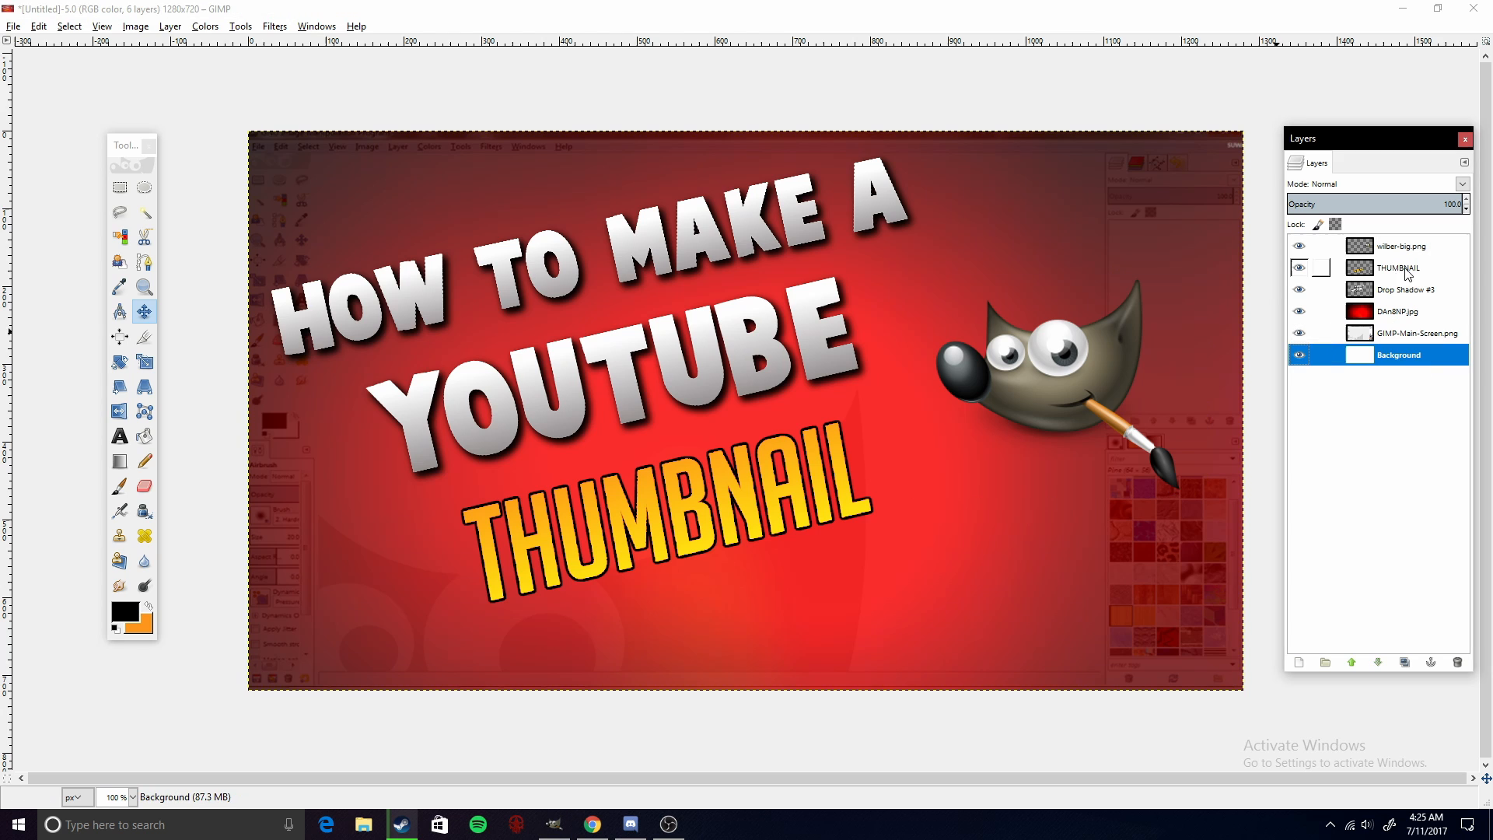
- Add a new full-size transparent layer and move it to the top of the layer stack
{"action": "left_click", "coordinate": [1387, 312]}
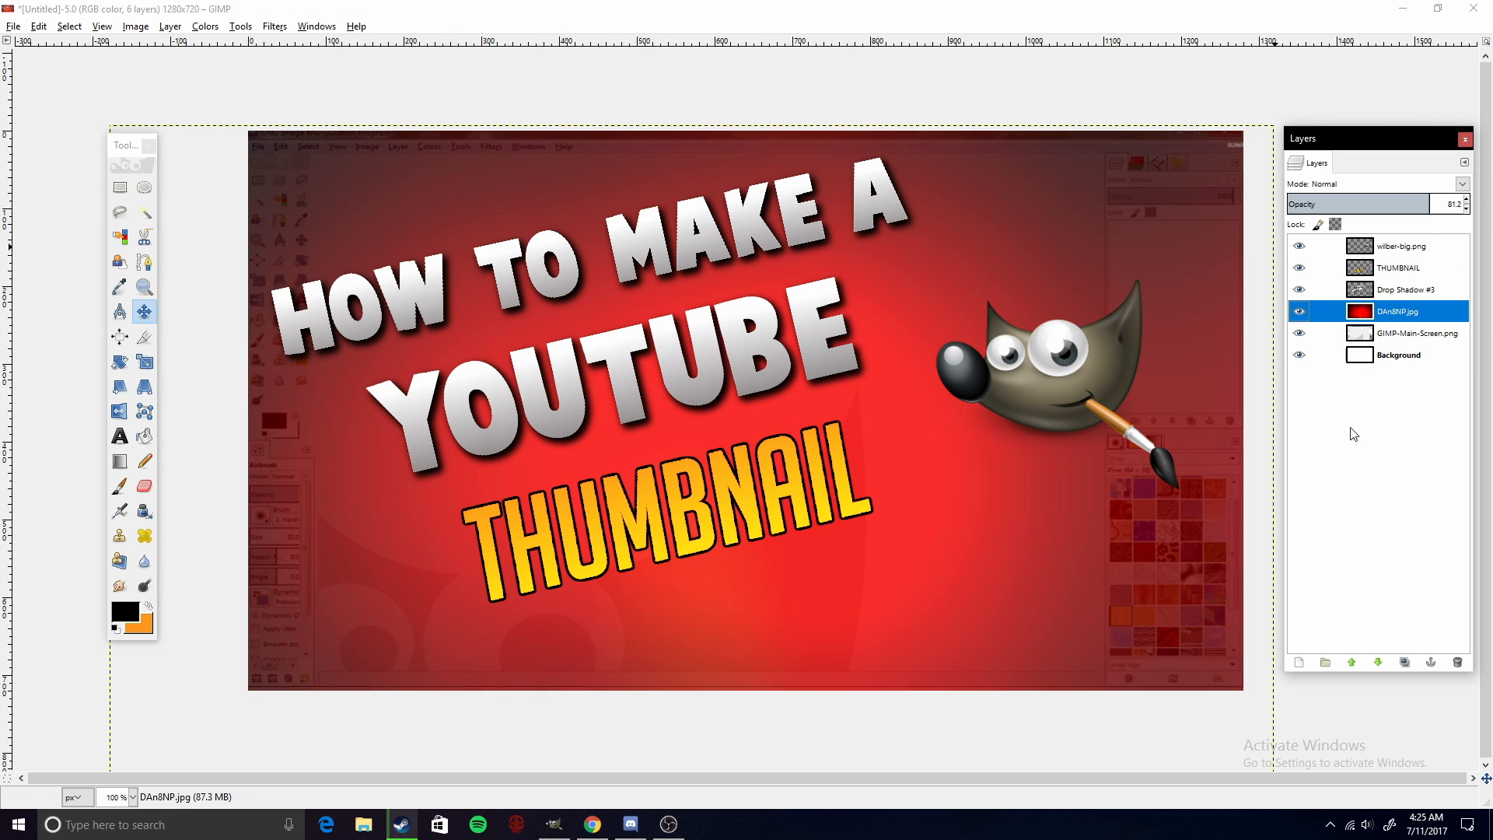
{"action": "left_click", "coordinate": [1299, 661]}
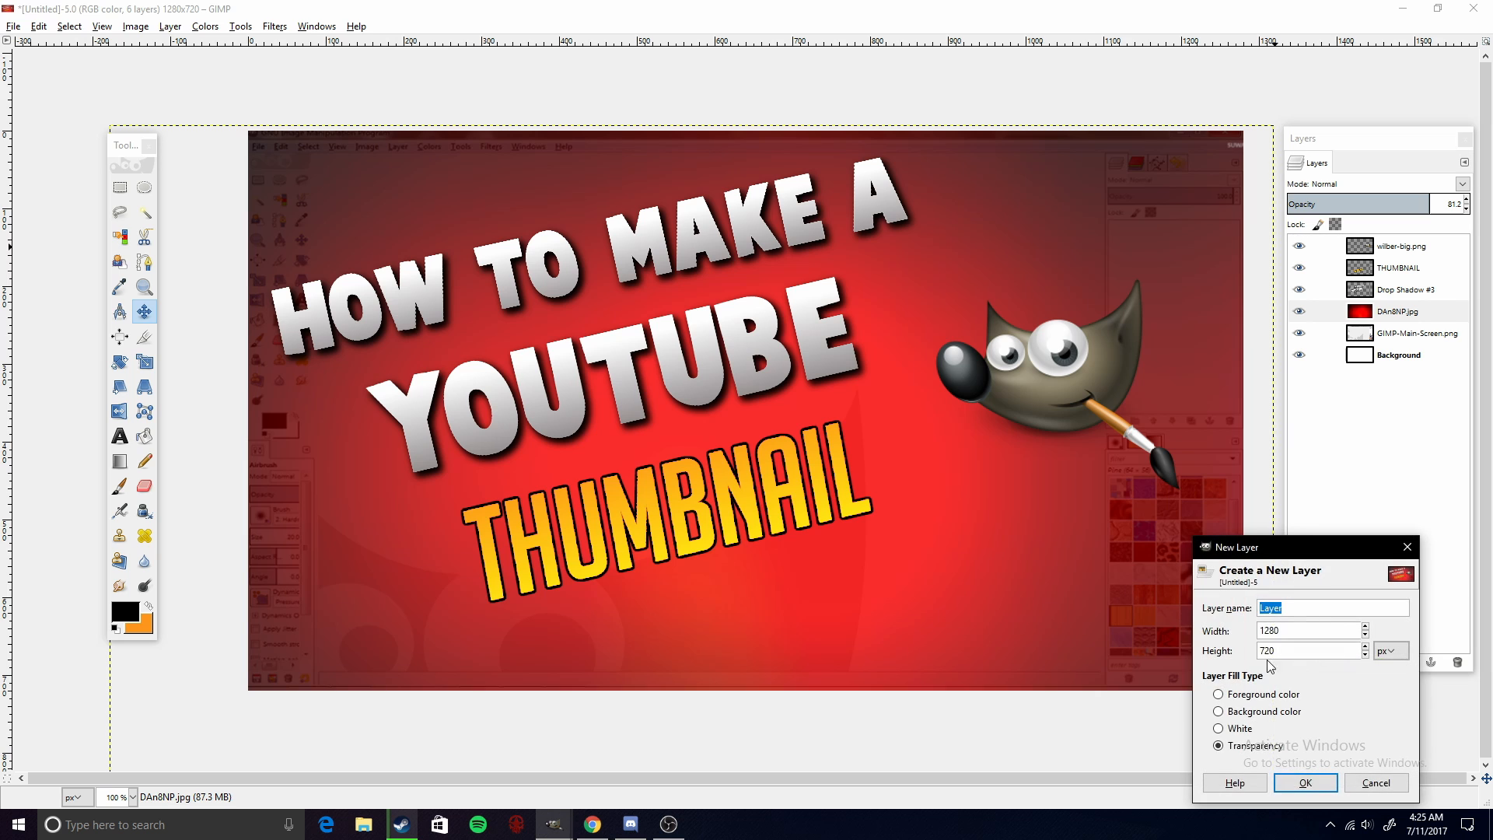
{"action": "left_click", "coordinate": [1303, 782]}
{"action": "left_click_drag", "start_coordinate": [1382, 318], "coordinate": [1384, 246]}
- Enlarge the Paintbrush and paint black around the edges of the image on the new layer
{"action": "left_click", "coordinate": [118, 486]}
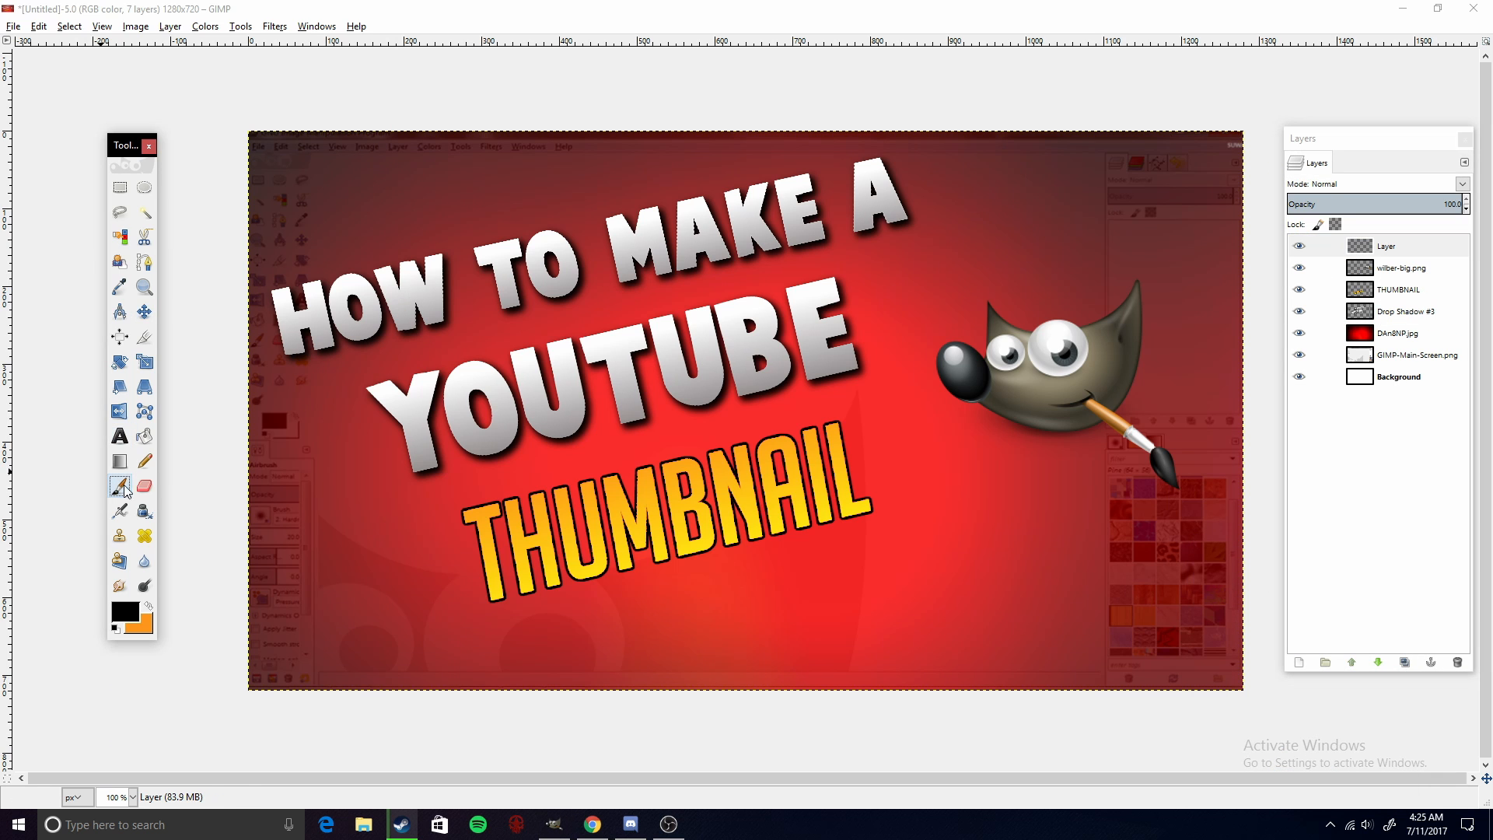
{"action": "key", "text": "bracketright"}
{"action": "key", "text": "bracketright"}
{"action": "key", "text": "bracketright"}
{"action": "key", "text": "bracketright"}
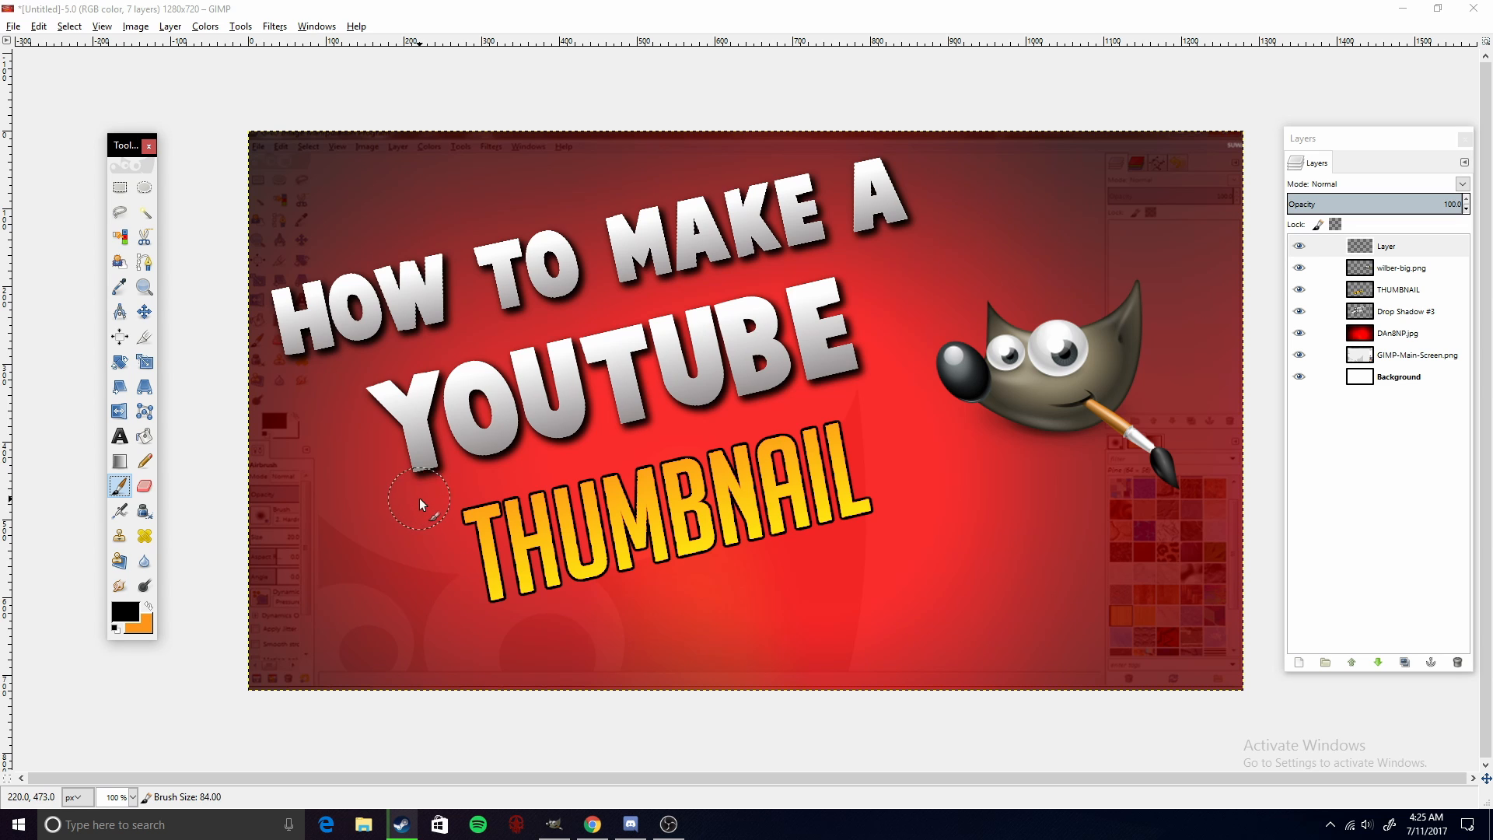
{"action": "key", "text": "bracketright"}
{"action": "key", "text": "bracketright"}
{"action": "key", "text": "bracketright"}
{"action": "key", "text": "bracketright"}
{"action": "key", "text": "bracketright"}
{"action": "key", "text": "bracketright"}
{"action": "key", "text": "bracketright"}
{"action": "key", "text": "bracketright"}
{"action": "key", "text": "bracketright"}
{"action": "key", "text": "bracketright"}
{"action": "key", "text": "bracketright"}
{"action": "key", "text": "bracketright"}
{"action": "key", "text": "bracketright"}
{"action": "key", "text": "bracketright"}
{"action": "key", "text": "bracketright"}
{"action": "key", "text": "bracketright"}
{"action": "key", "text": "bracketright"}
{"action": "key", "text": "bracketright"}
{"action": "key", "text": "bracketright"}
{"action": "key", "text": "bracketright"}
{"action": "key", "text": "bracketright"}
{"action": "key", "text": "bracketright"}
{"action": "key", "text": "bracketright"}
{"action": "key", "text": "bracketright"}
{"action": "key", "text": "bracketright"}
{"action": "key", "text": "bracketright"}
{"action": "mouse_move", "coordinate": [283, 152]}
{"action": "left_mouse_down"}
{"action": "mouse_move", "coordinate": [248, 402]}
{"action": "mouse_move", "coordinate": [256, 695]}
{"action": "mouse_move", "coordinate": [286, 533]}
{"action": "mouse_move", "coordinate": [303, 175]}
{"action": "mouse_move", "coordinate": [302, 680]}
{"action": "mouse_move", "coordinate": [304, 642]}
{"action": "mouse_move", "coordinate": [740, 682]}
{"action": "mouse_move", "coordinate": [1193, 662]}
{"action": "mouse_move", "coordinate": [472, 664]}
{"action": "mouse_move", "coordinate": [1181, 627]}
{"action": "mouse_move", "coordinate": [1223, 660]}
{"action": "mouse_move", "coordinate": [1207, 624]}
{"action": "mouse_move", "coordinate": [1198, 648]}
{"action": "mouse_move", "coordinate": [1254, 196]}
{"action": "mouse_move", "coordinate": [1243, 113]}
{"action": "mouse_move", "coordinate": [1269, 558]}
{"action": "mouse_move", "coordinate": [1228, 147]}
{"action": "left_mouse_up"}
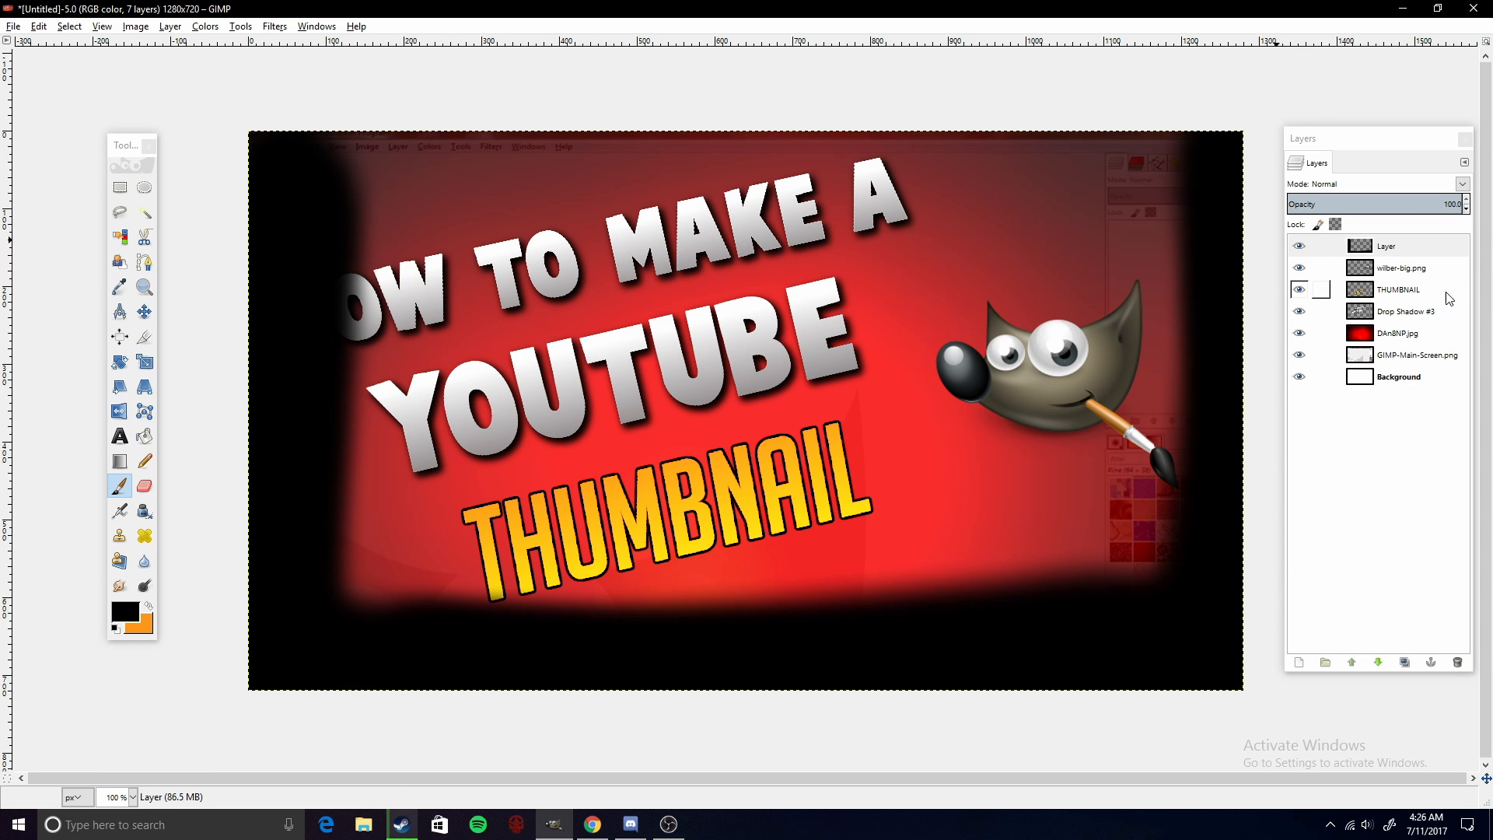
- Lower the black painted layer's opacity to about 15.7
{"action": "left_click", "coordinate": [1430, 247]}
{"action": "left_click", "coordinate": [1449, 200]}
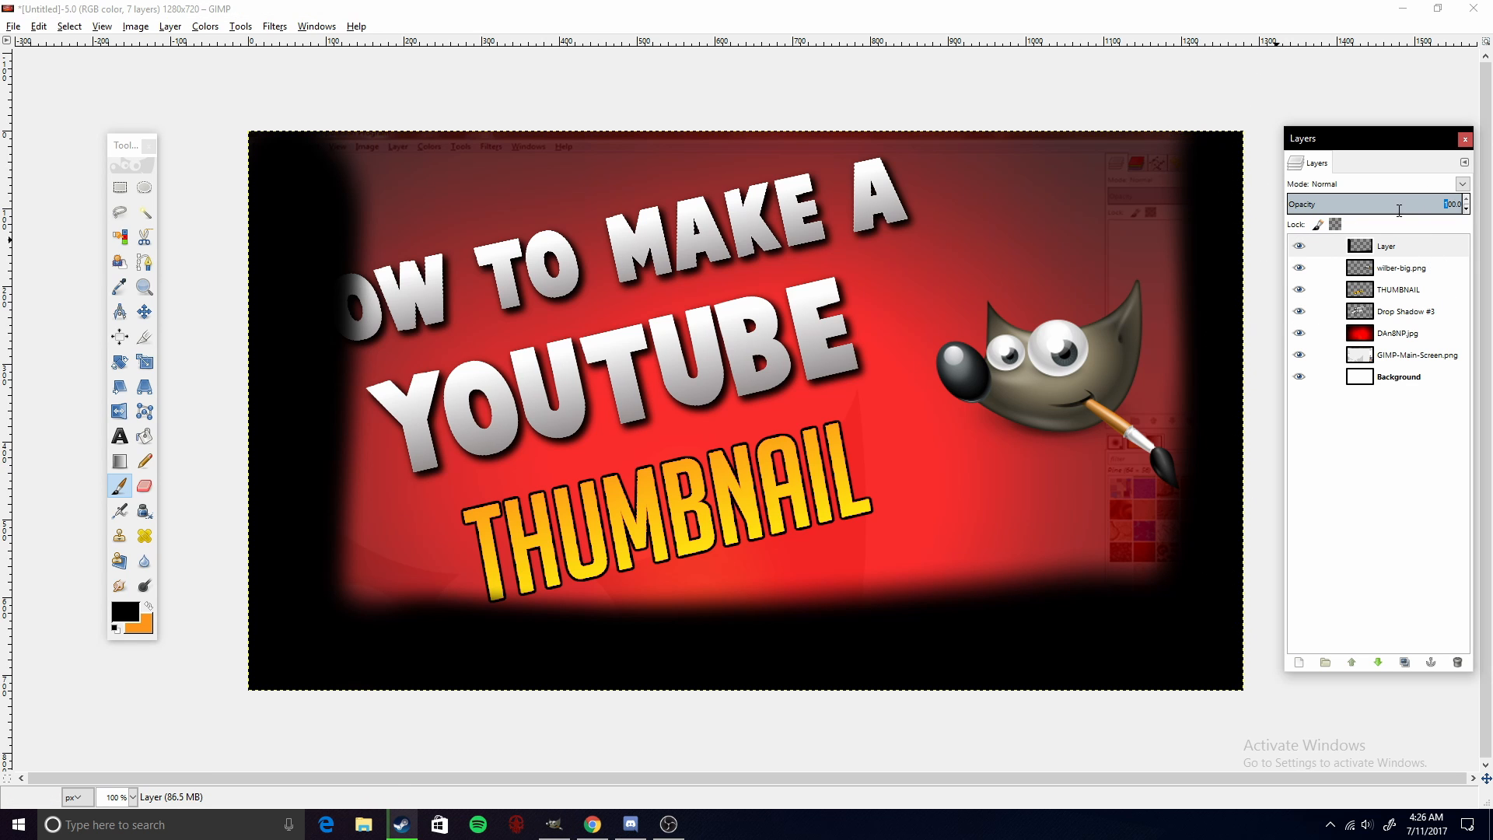
{"action": "left_click_drag", "start_coordinate": [1279, 222], "coordinate": [2, 478]}
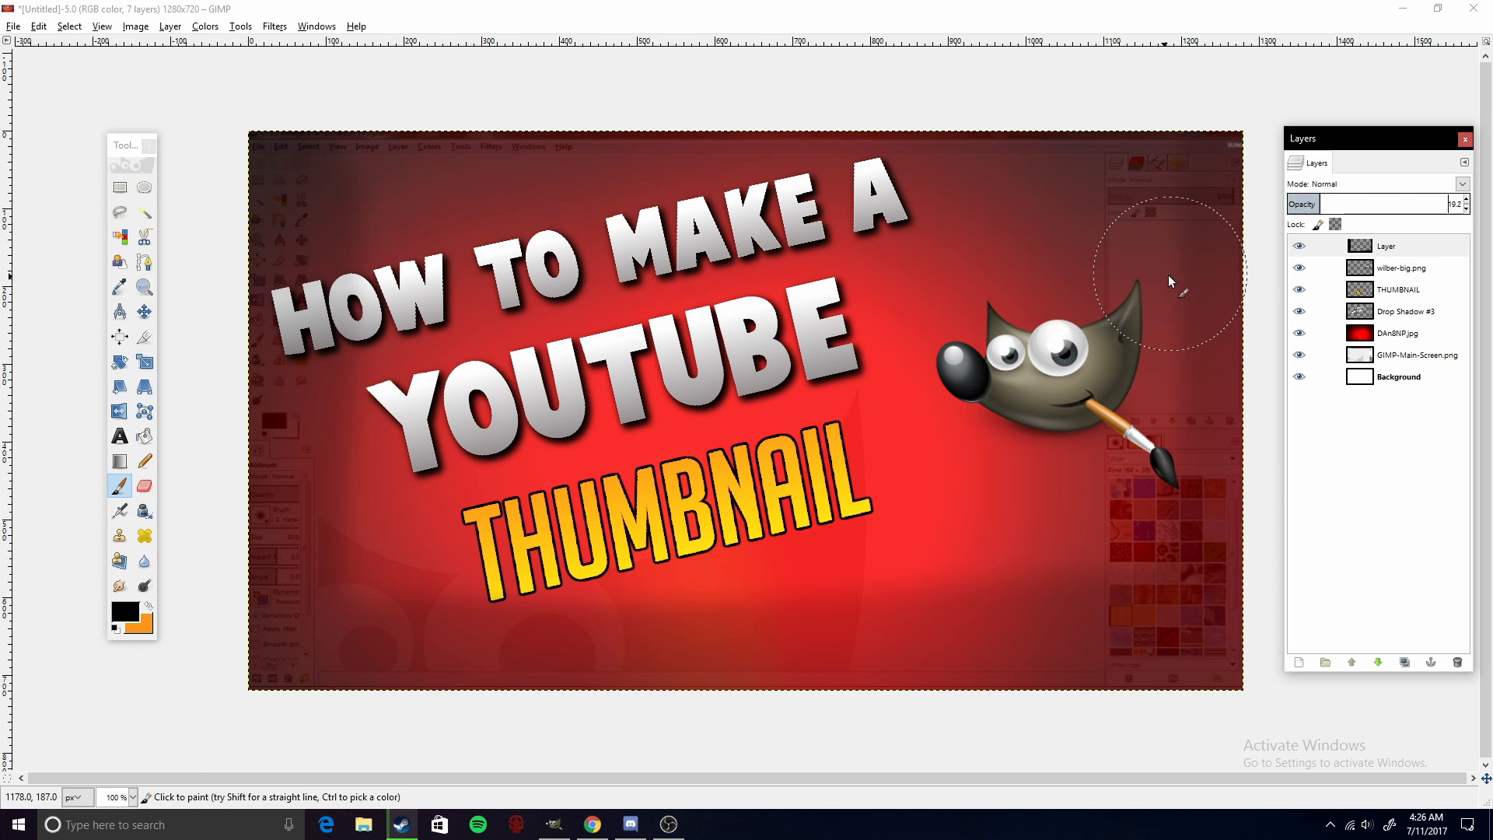
{"action": "left_click_drag", "start_coordinate": [1281, 213], "coordinate": [1271, 210]}
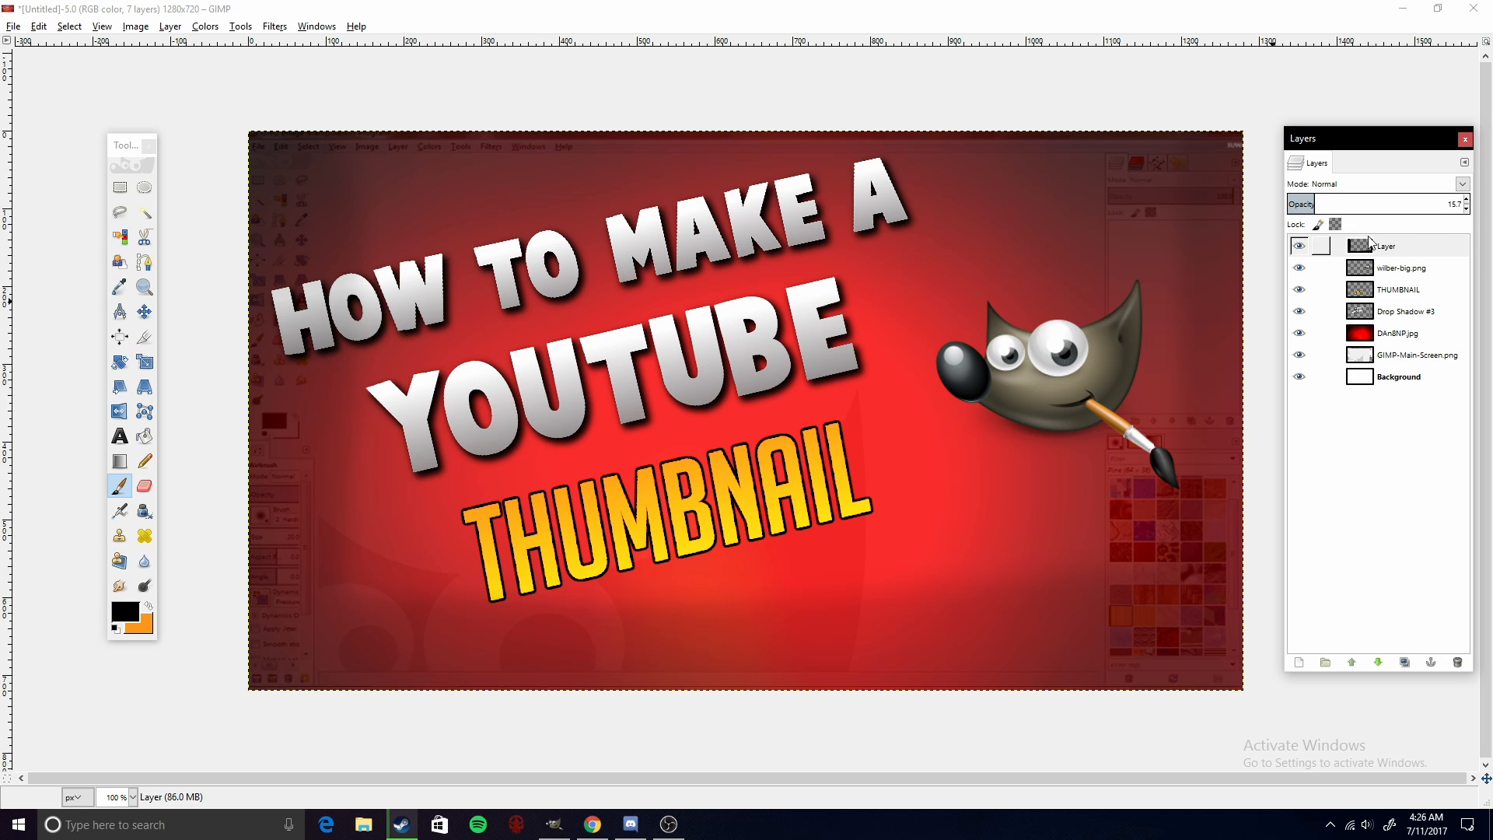
- Move the black painted layer below Drop Shadow #3 and set its opacity to 12
{"action": "left_click_drag", "start_coordinate": [1370, 243], "coordinate": [1389, 348]}
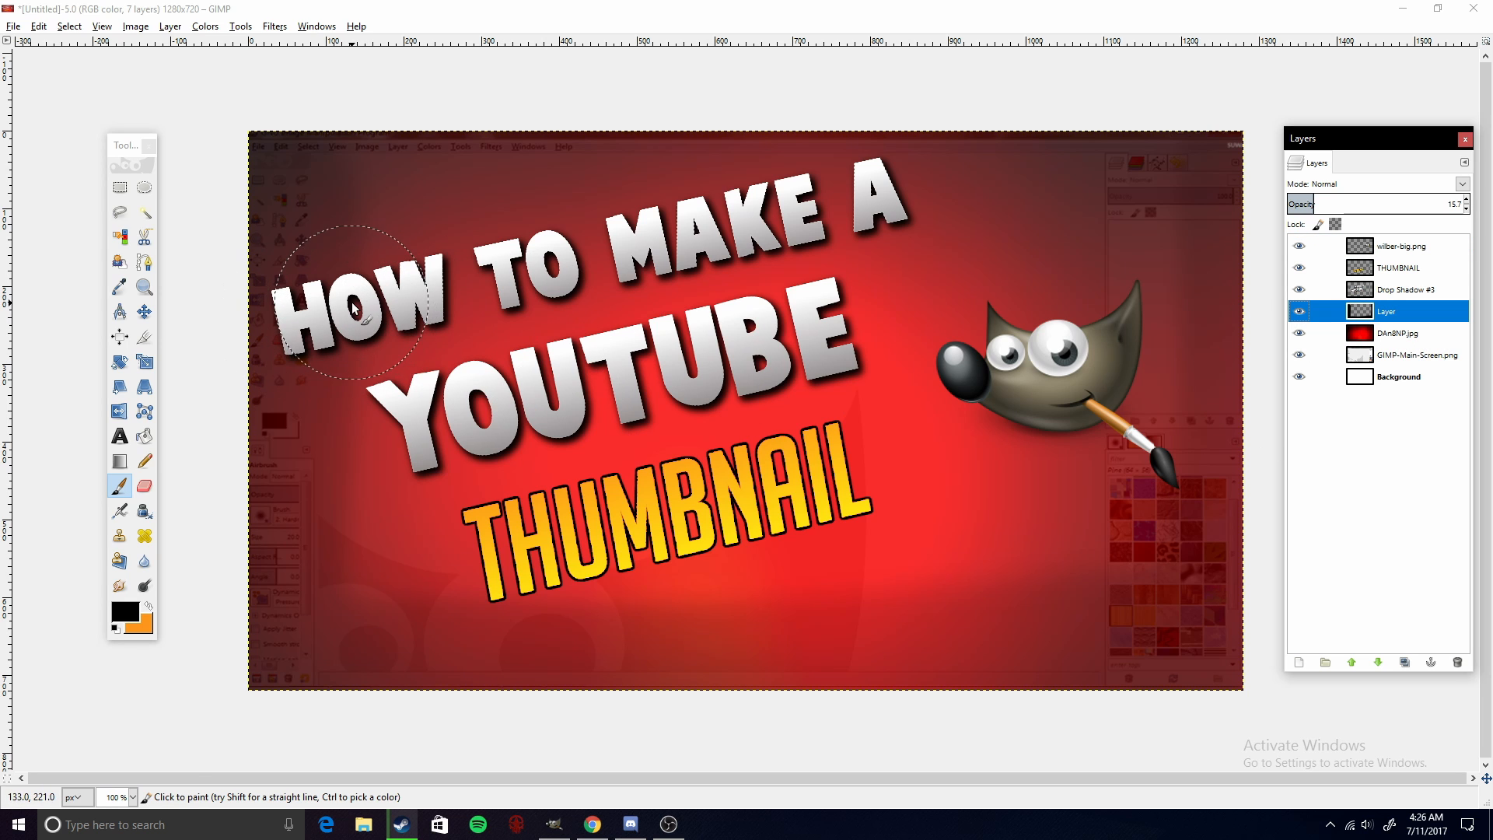
{"action": "left_click", "coordinate": [1299, 204]}
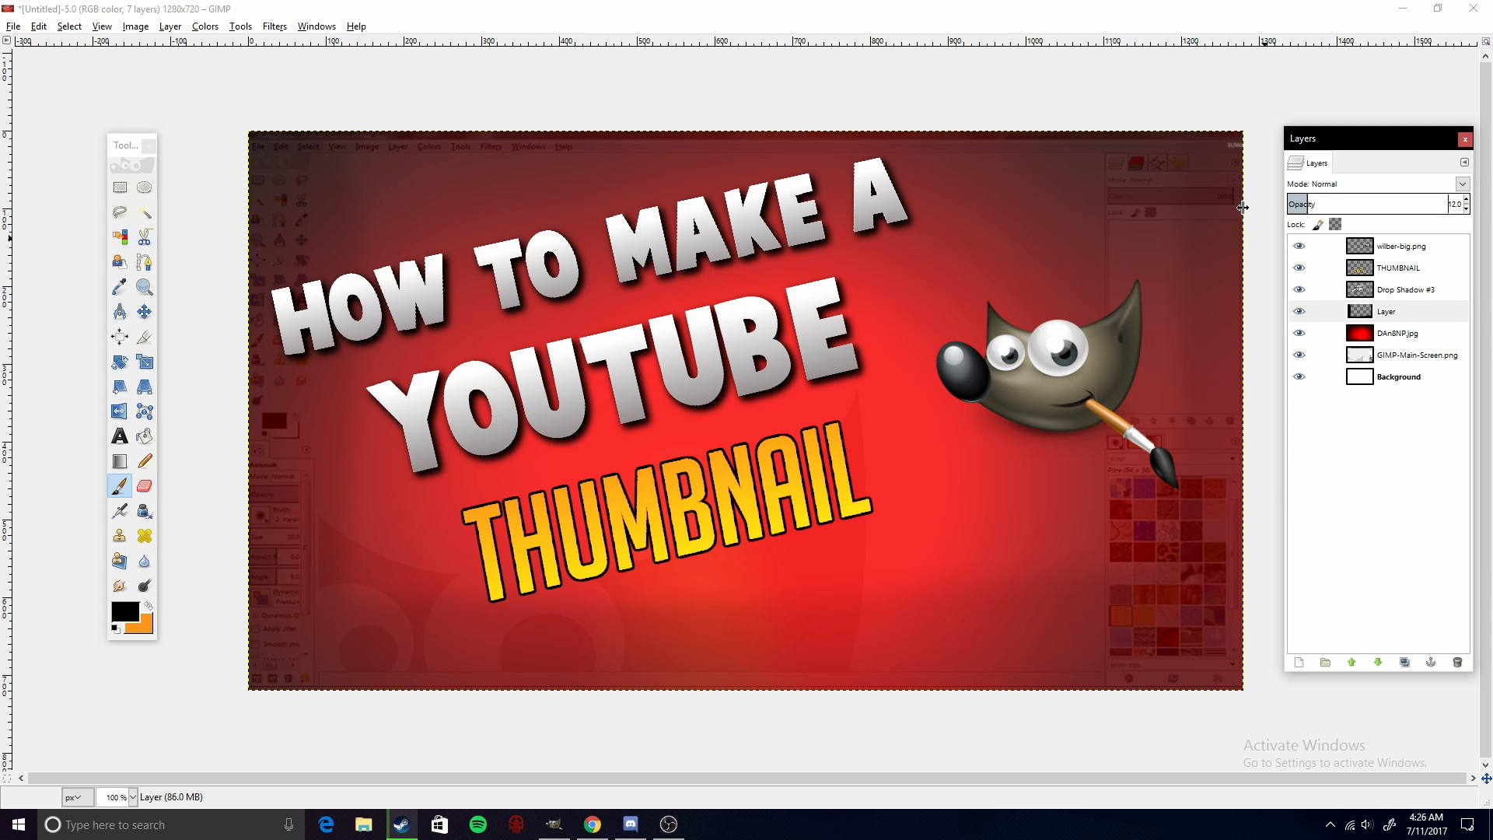
- Toggle the black painted layer's visibility on and off to compare the vignette
{"action": "left_click", "coordinate": [1299, 313]}
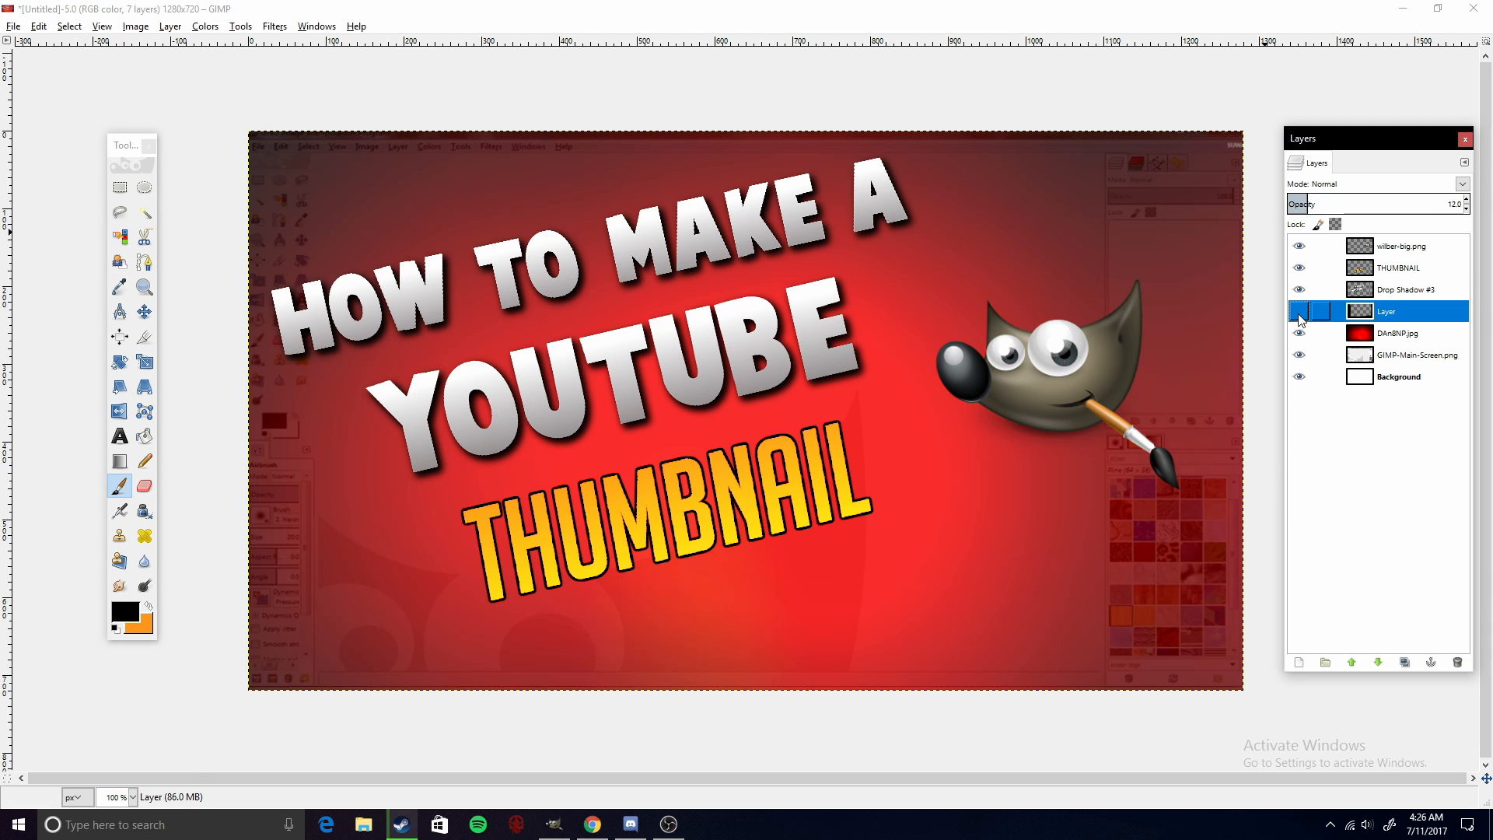
{"action": "left_click", "coordinate": [1299, 318]}
{"action": "left_click", "coordinate": [1299, 317]}
{"action": "left_click", "coordinate": [1300, 317]}
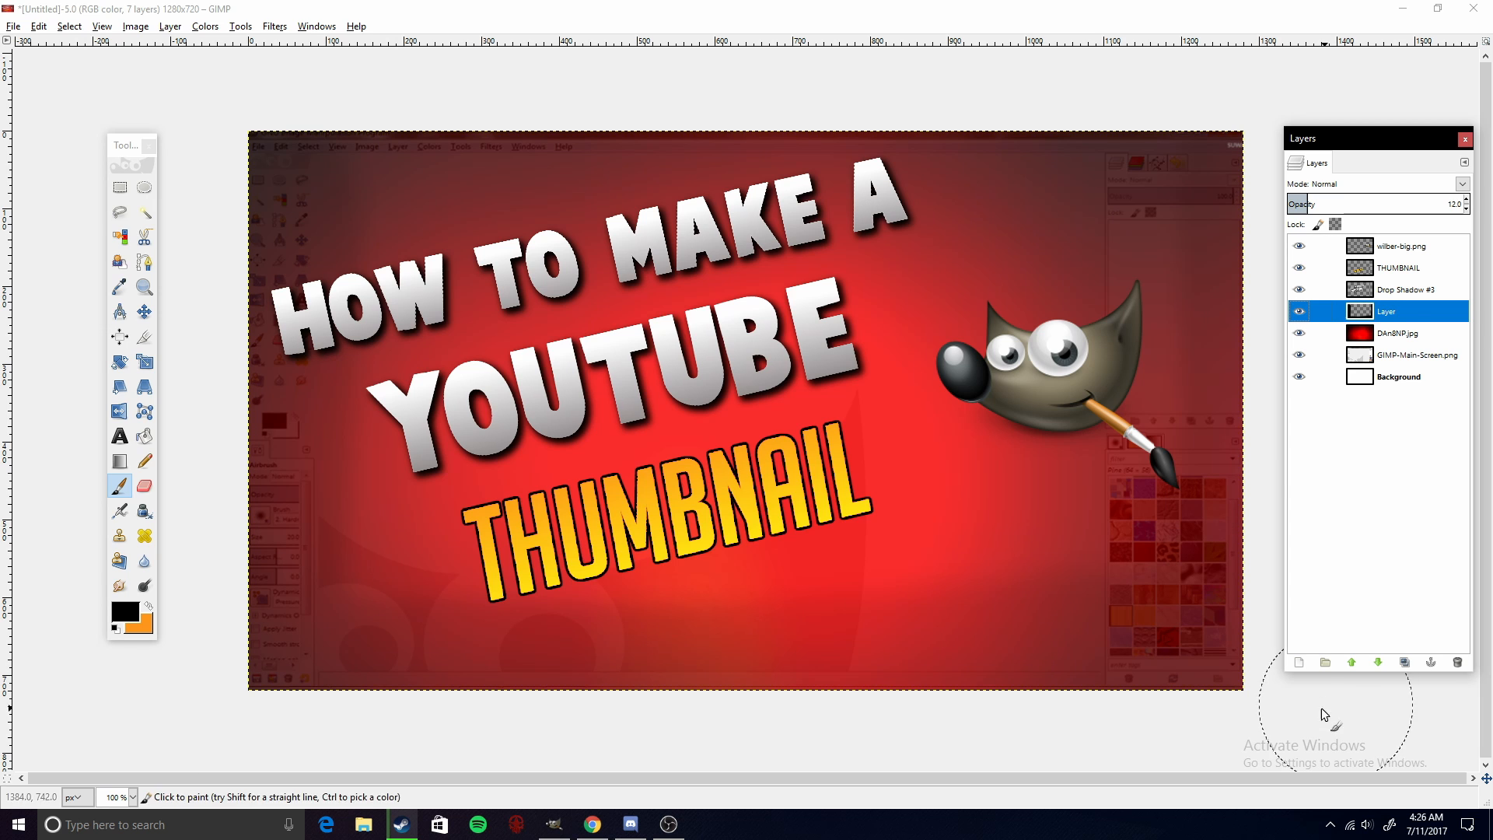
- Add another transparent layer and set the foreground colour to white
{"action": "left_click", "coordinate": [1298, 663]}
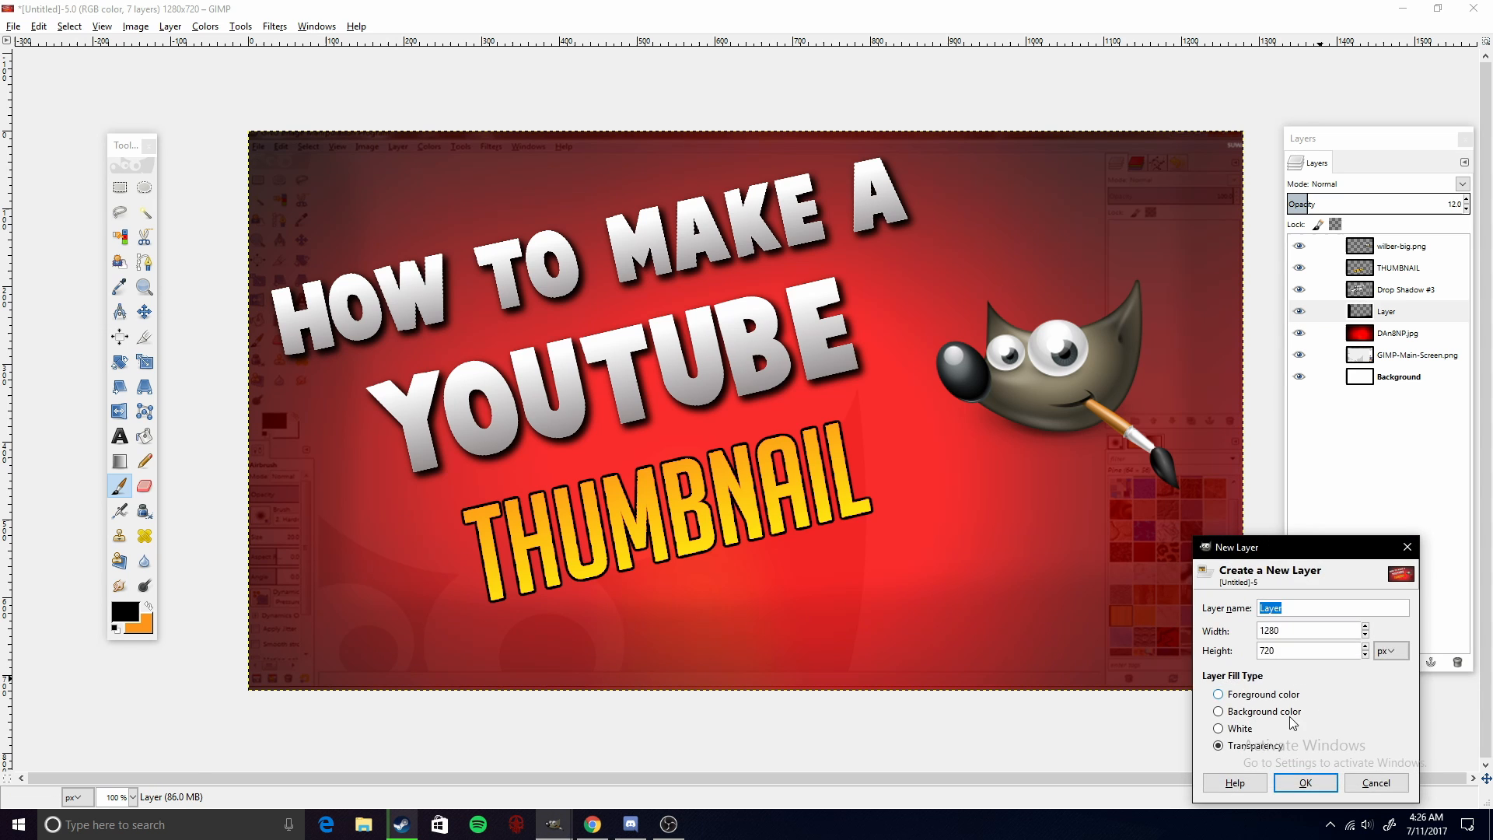
{"action": "left_click", "coordinate": [1306, 782]}
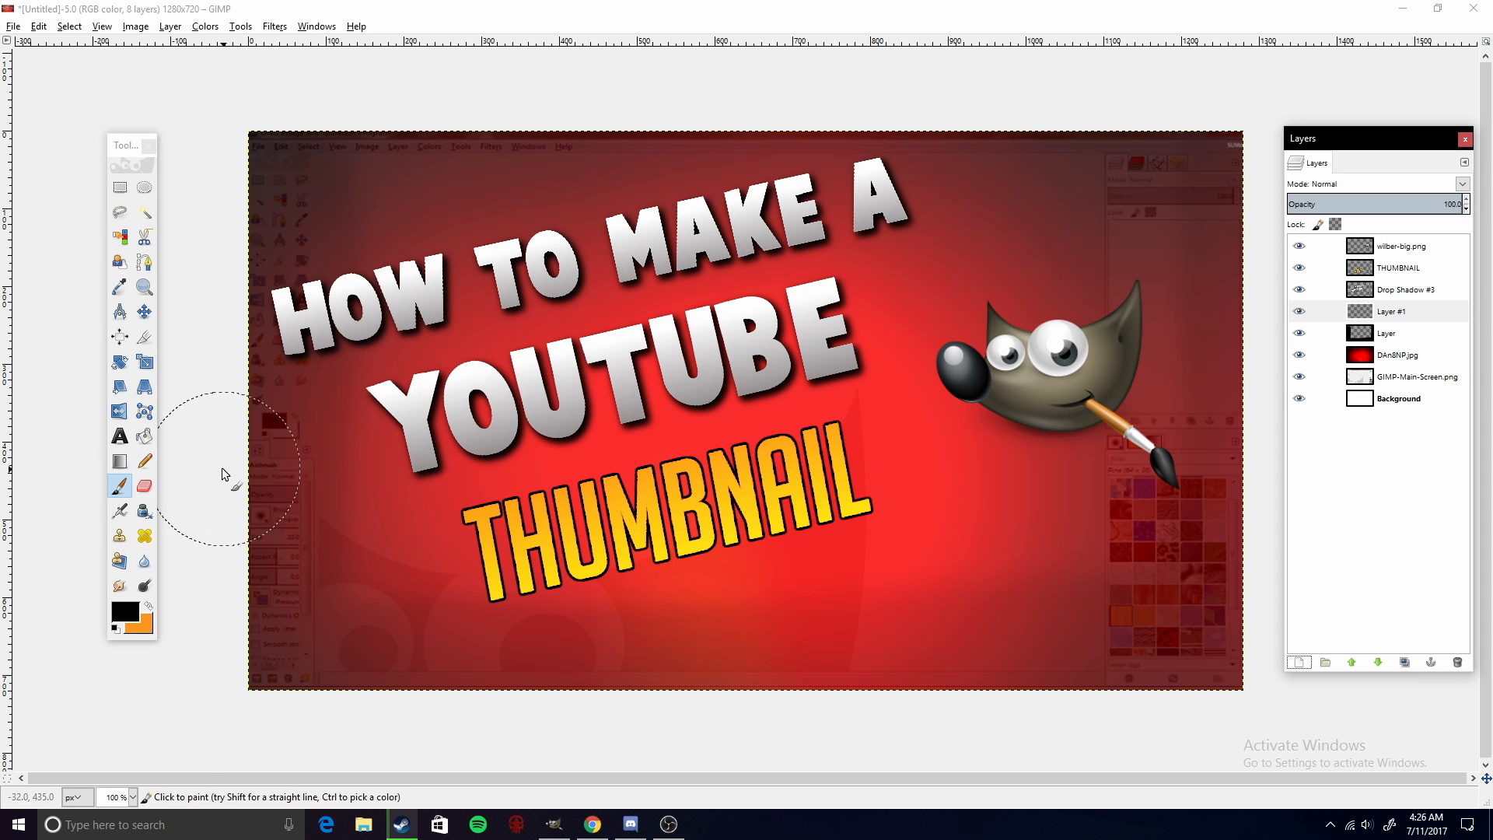
{"action": "left_click", "coordinate": [129, 620]}
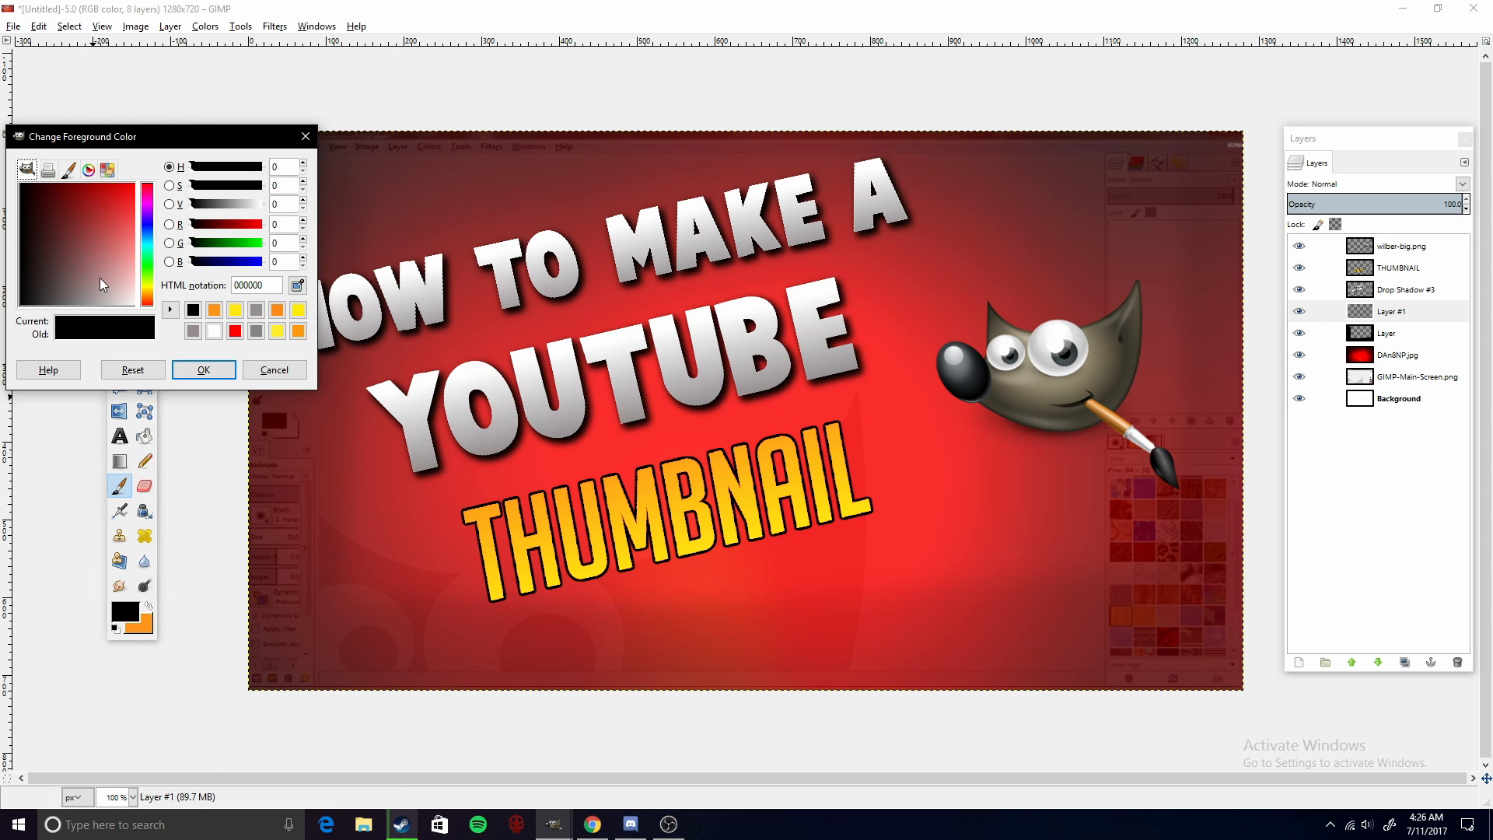
{"action": "left_click", "coordinate": [210, 332]}
{"action": "left_click", "coordinate": [203, 369]}
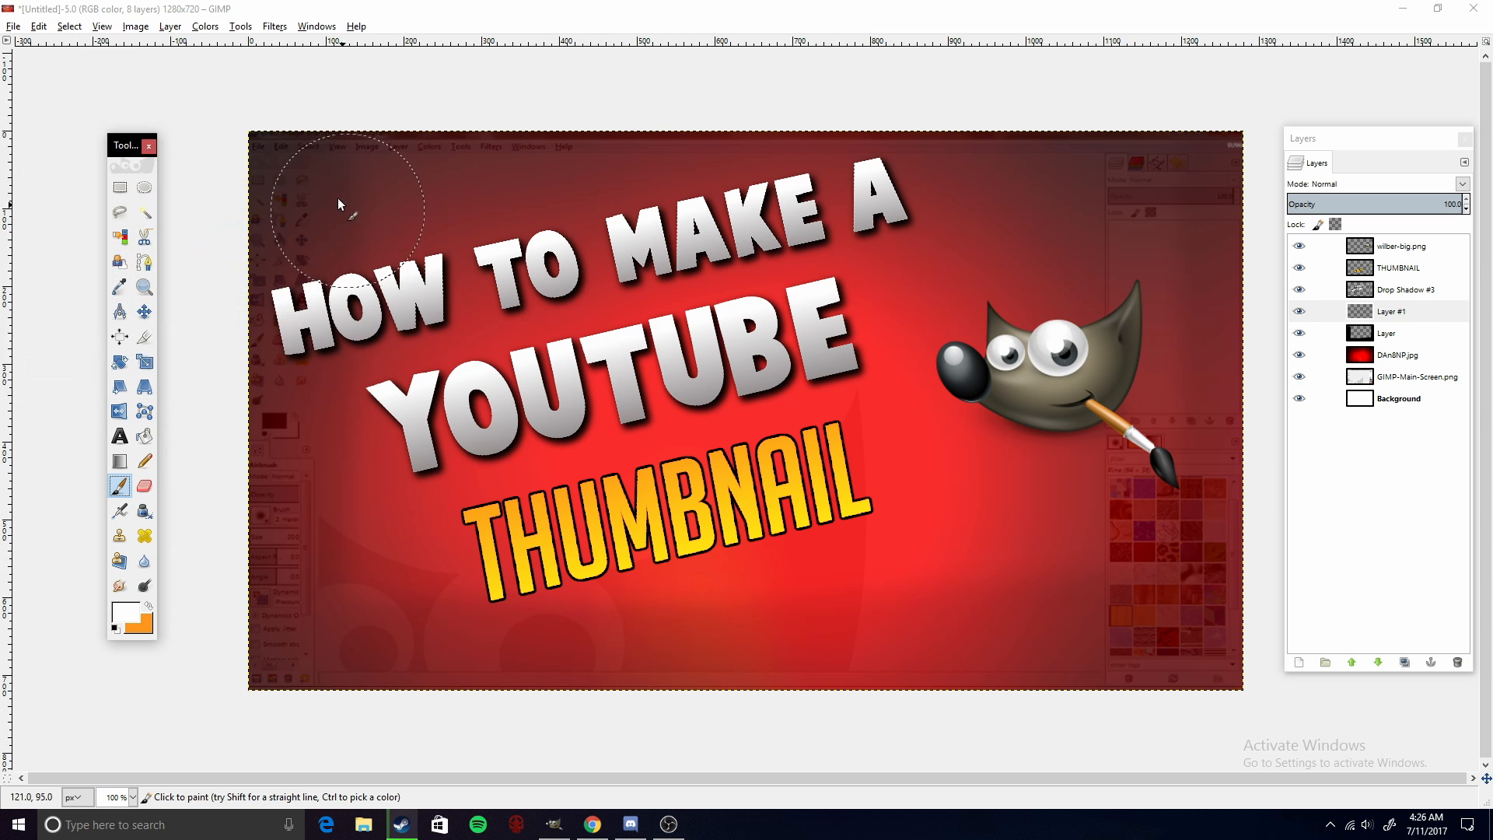
- Paint a white glow across the upper part of the new layer and lower its opacity to about 6.6
{"action": "mouse_move", "coordinate": [297, 150]}
{"action": "left_mouse_down"}
{"action": "mouse_move", "coordinate": [370, 159]}
{"action": "mouse_move", "coordinate": [705, 133]}
{"action": "mouse_move", "coordinate": [1232, 155]}
{"action": "mouse_move", "coordinate": [768, 189]}
{"action": "mouse_move", "coordinate": [408, 204]}
{"action": "mouse_move", "coordinate": [337, 193]}
{"action": "mouse_move", "coordinate": [778, 219]}
{"action": "mouse_move", "coordinate": [1071, 204]}
{"action": "left_mouse_up"}
{"action": "left_click_drag", "start_coordinate": [1385, 204], "coordinate": [1303, 223]}
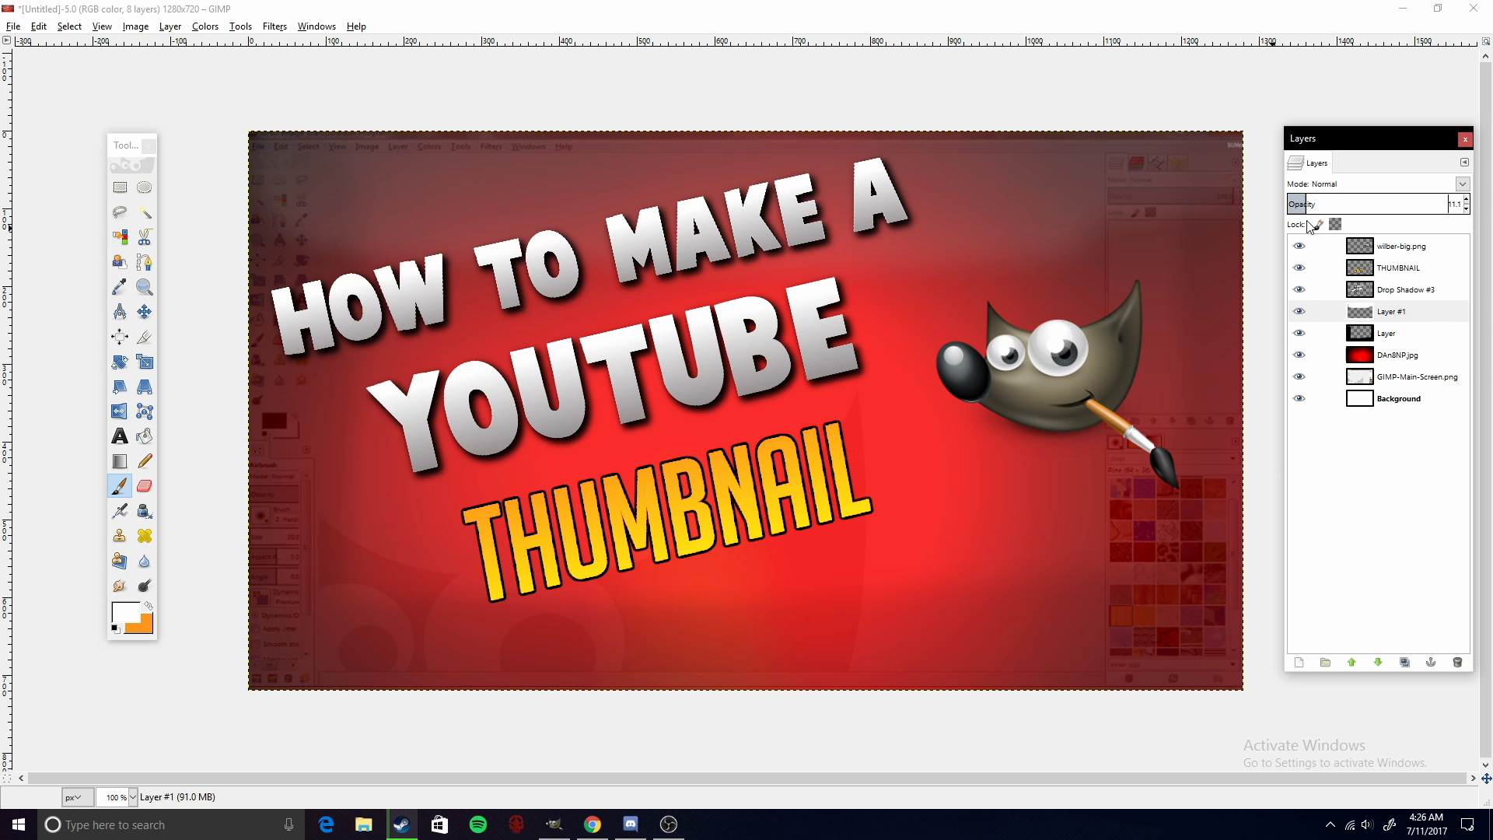
{"action": "left_click_drag", "start_coordinate": [1308, 225], "coordinate": [1304, 224]}
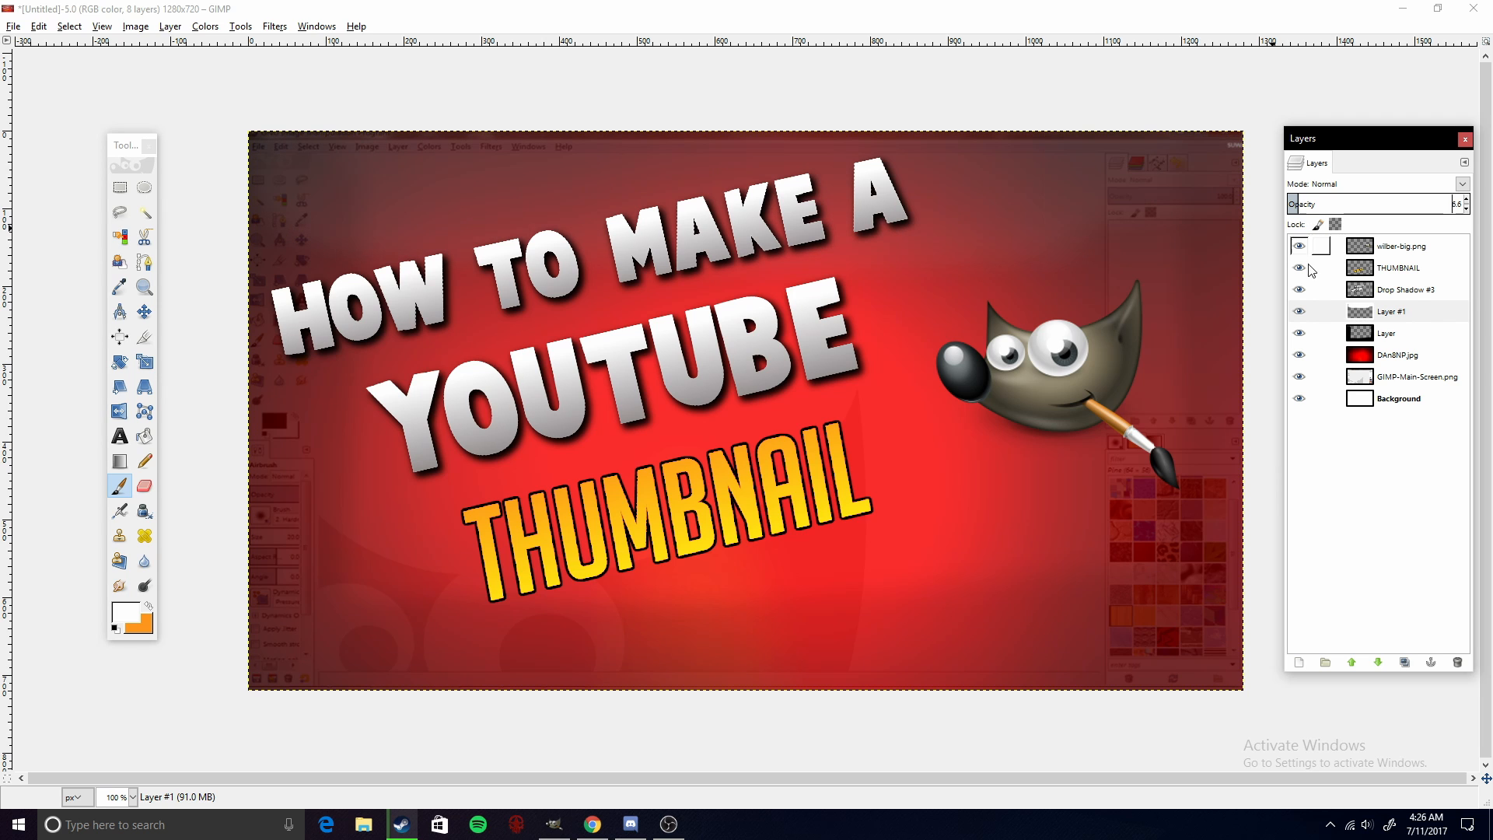
{"action": "left_click", "coordinate": [1303, 319]}
{"action": "left_click", "coordinate": [1302, 317]}
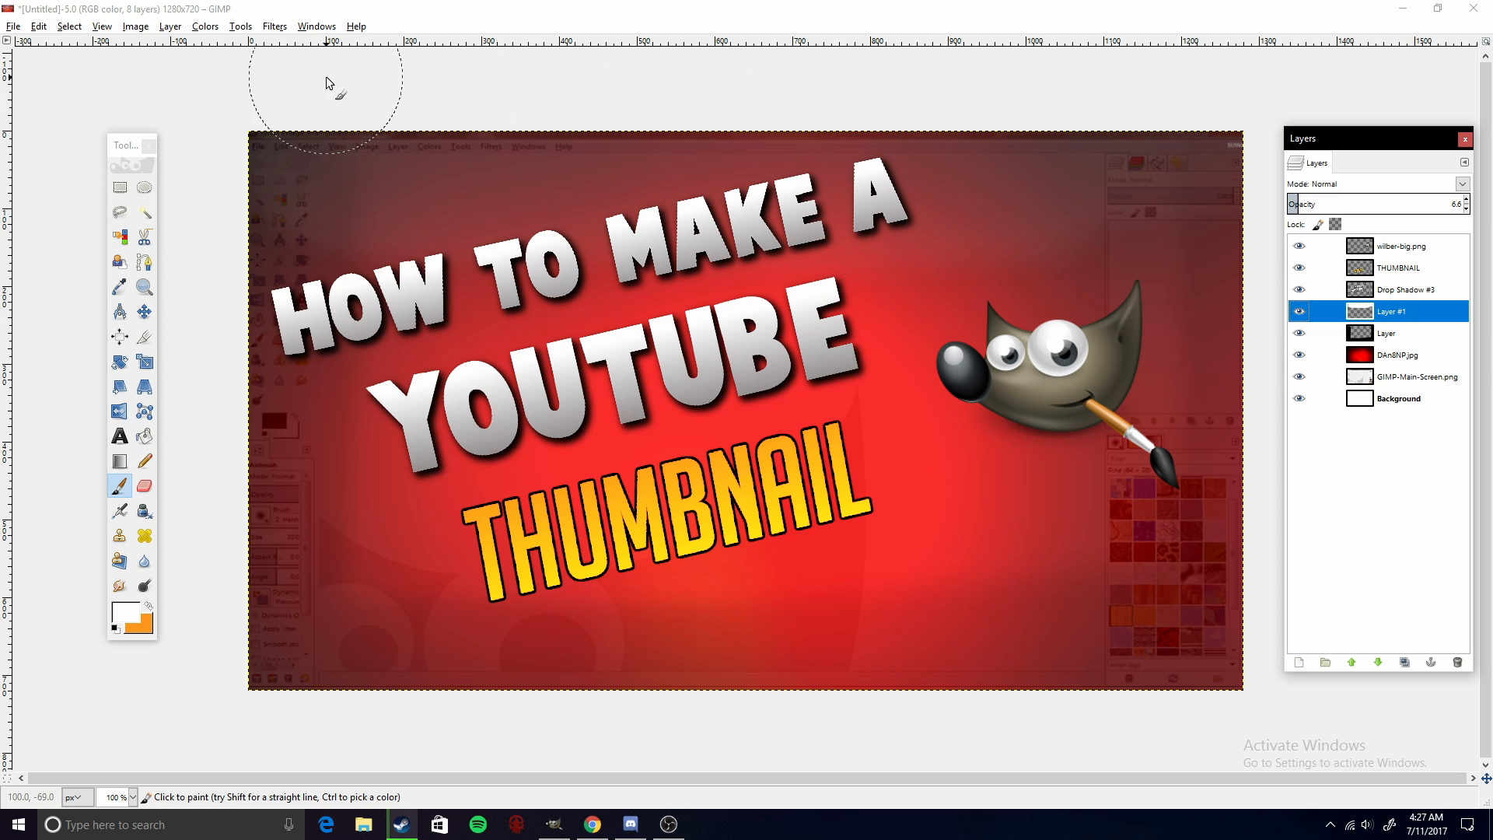
- Add a black border of 7 pixels with the Add Border filter, then select the Background layer
{"action": "left_click", "coordinate": [277, 28]}
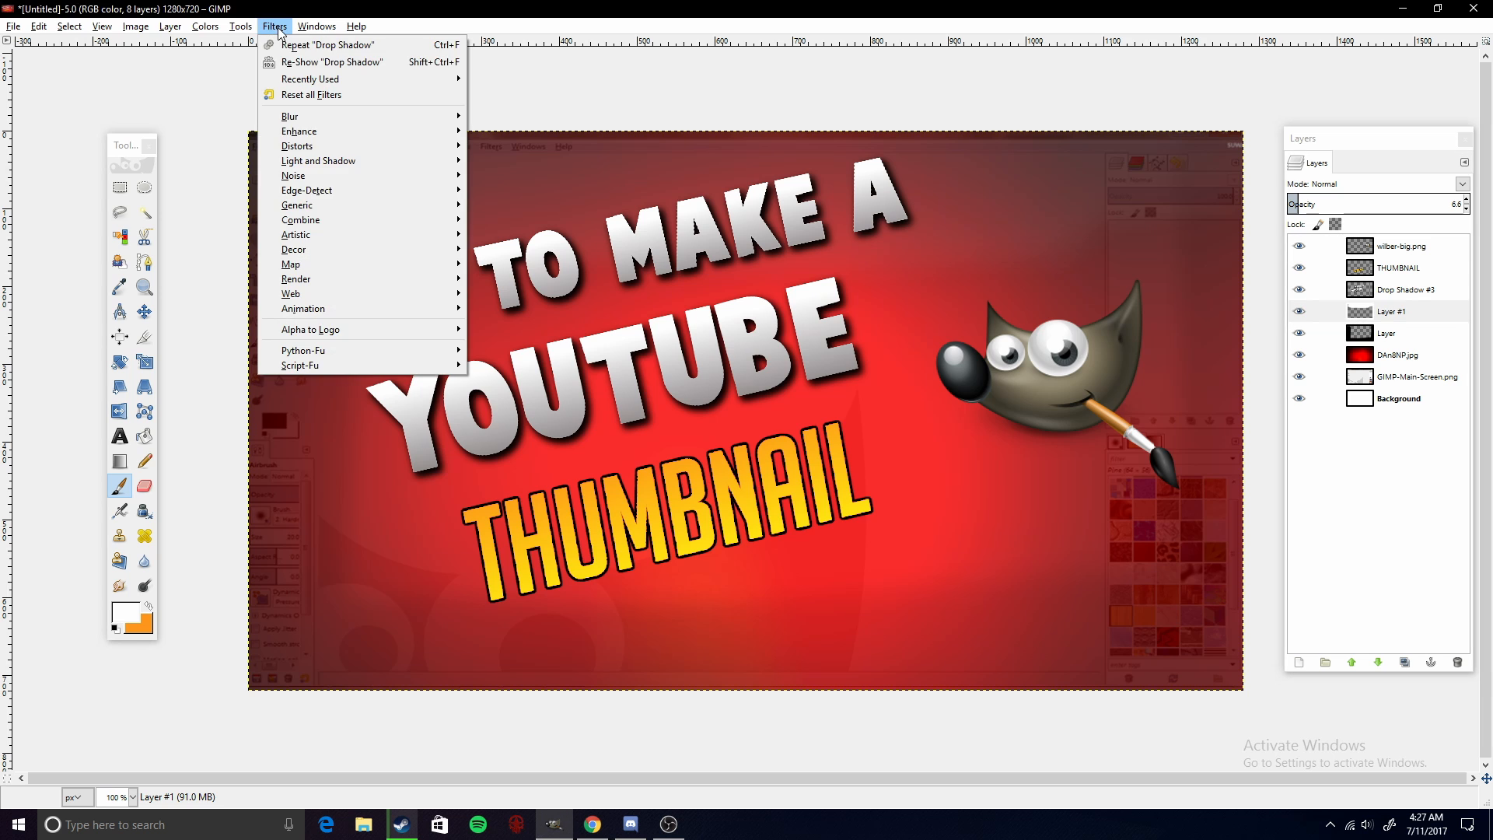
{"action": "mouse_move", "coordinate": [329, 250]}
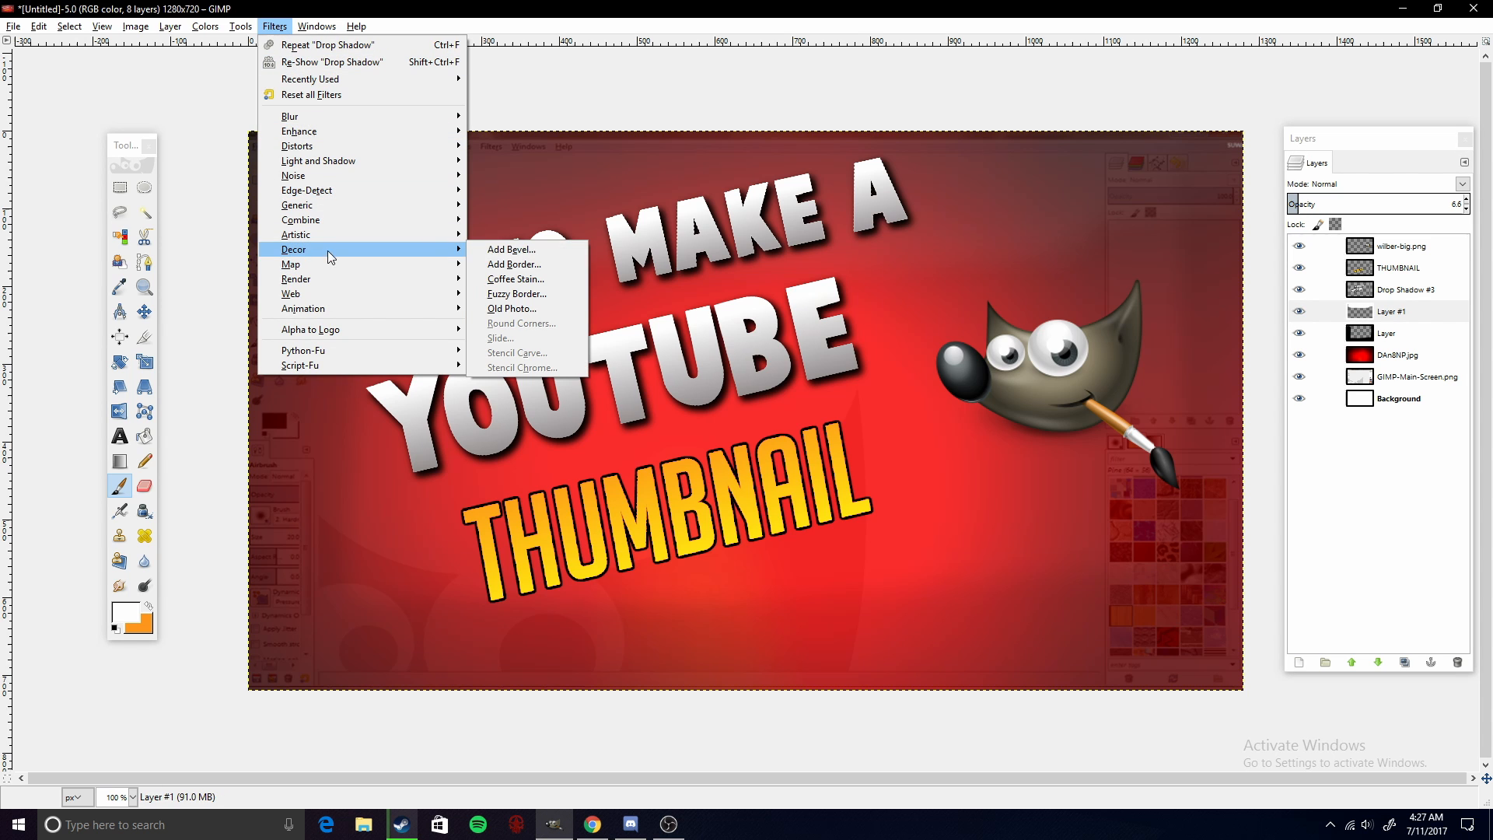
{"action": "left_click", "coordinate": [515, 265]}
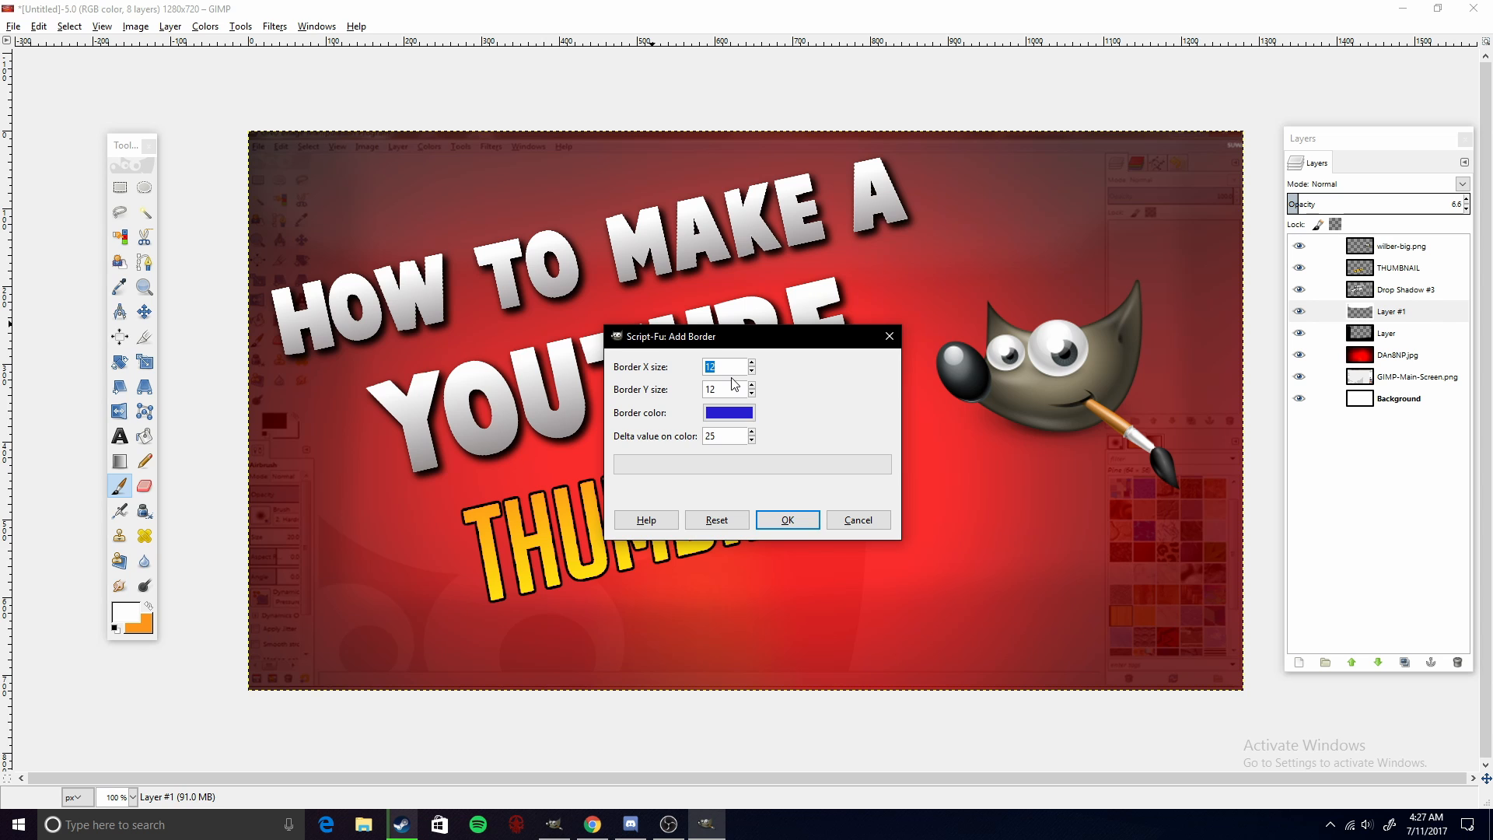
{"action": "type", "text": "7"}
{"action": "left_click", "coordinate": [720, 420]}
{"action": "left_click_drag", "start_coordinate": [706, 445], "coordinate": [525, 378]}
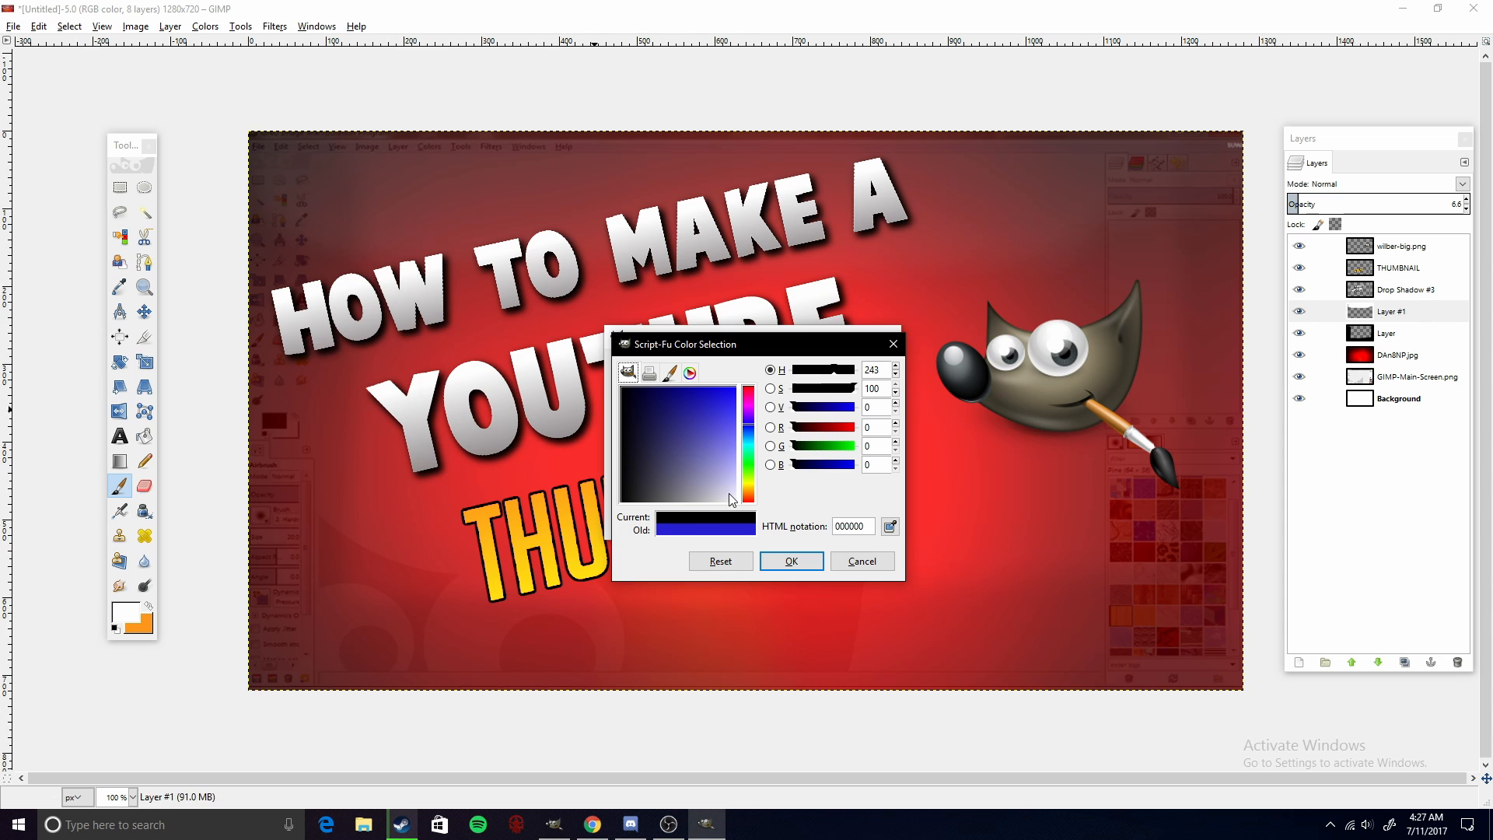
{"action": "left_click", "coordinate": [790, 560]}
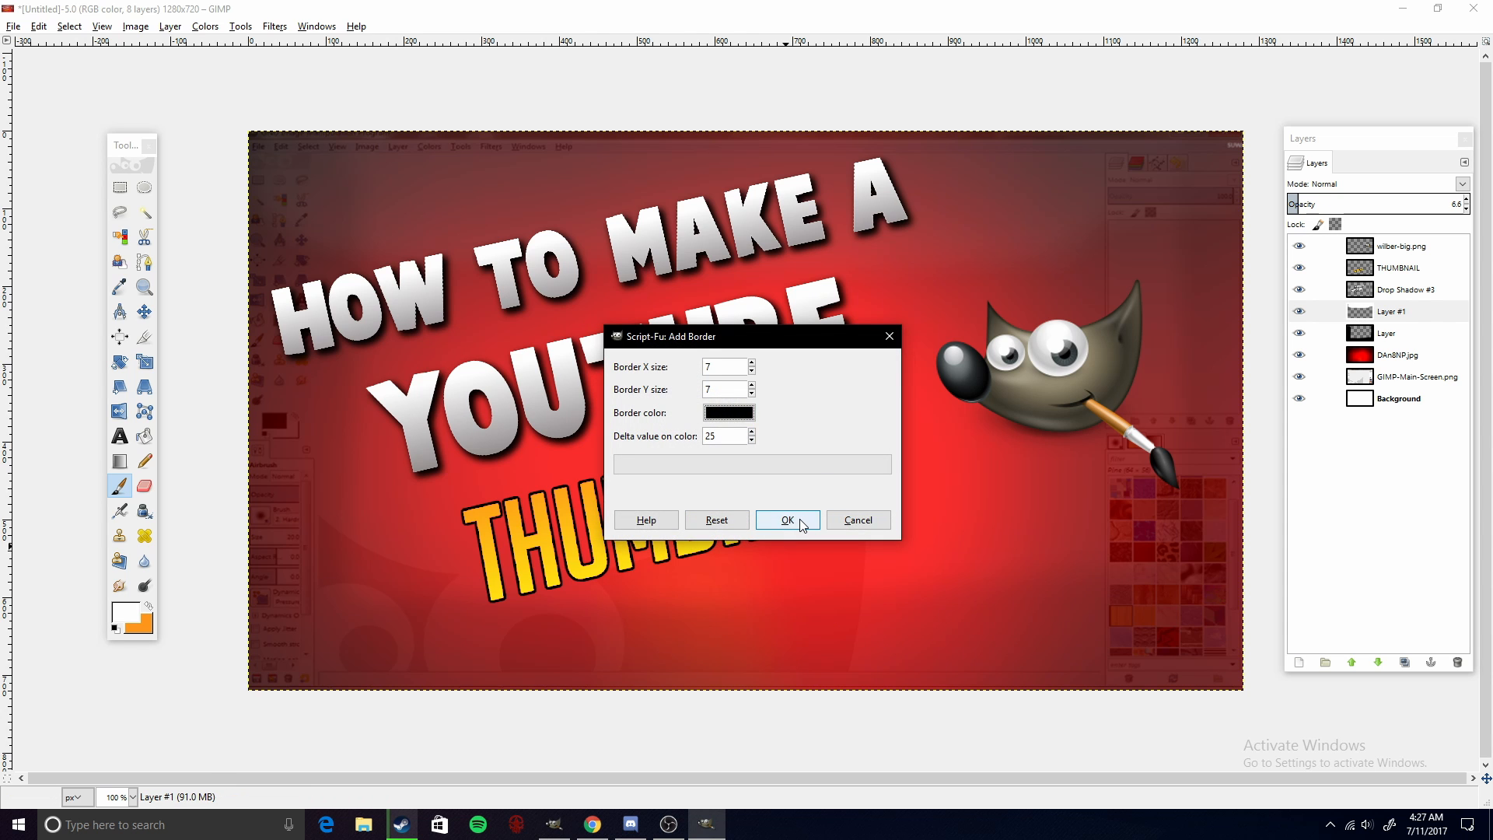
{"action": "left_click", "coordinate": [801, 523]}
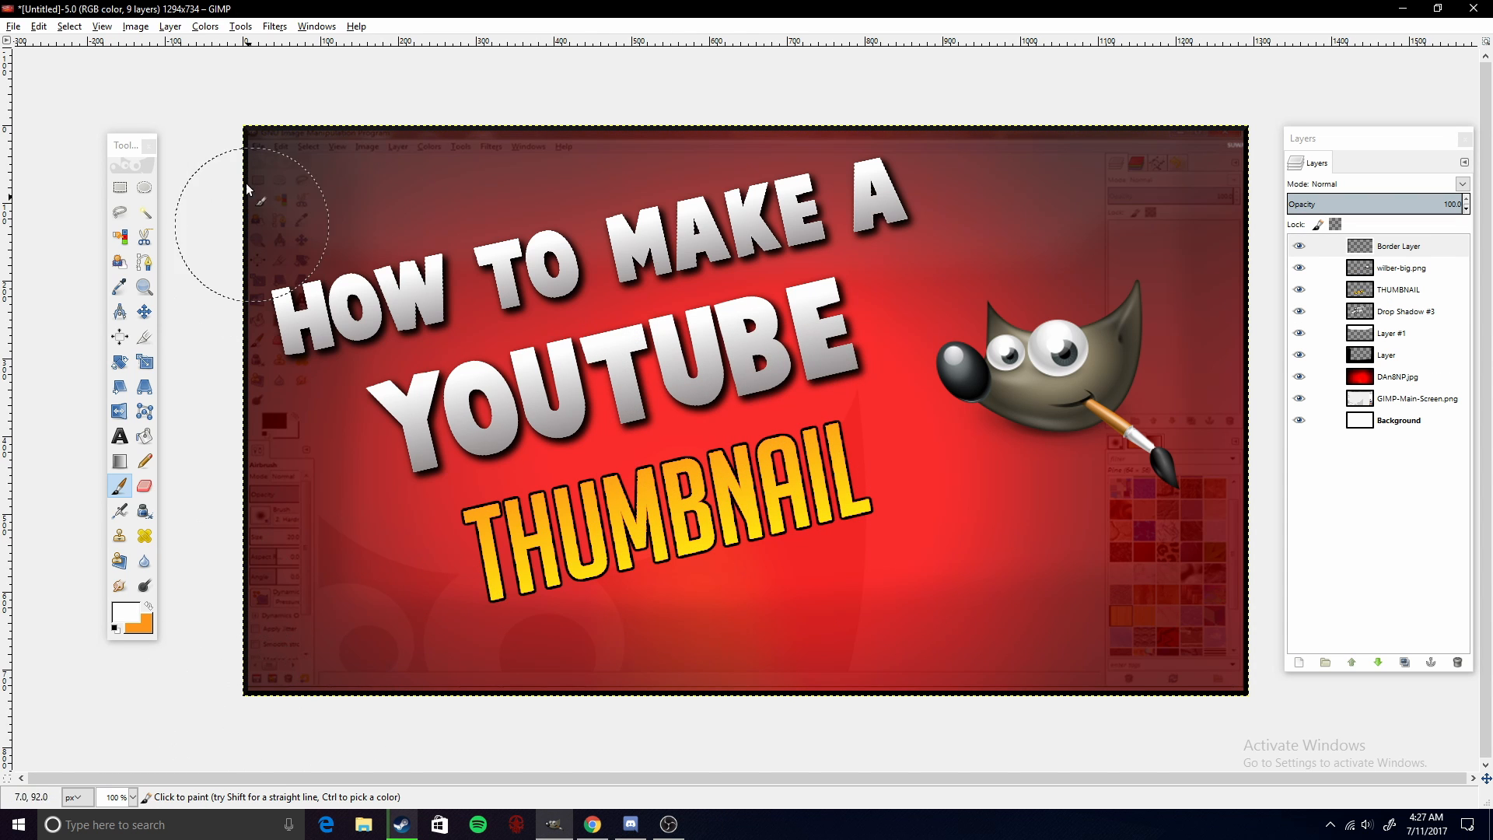
{"action": "left_click", "coordinate": [1326, 420]}
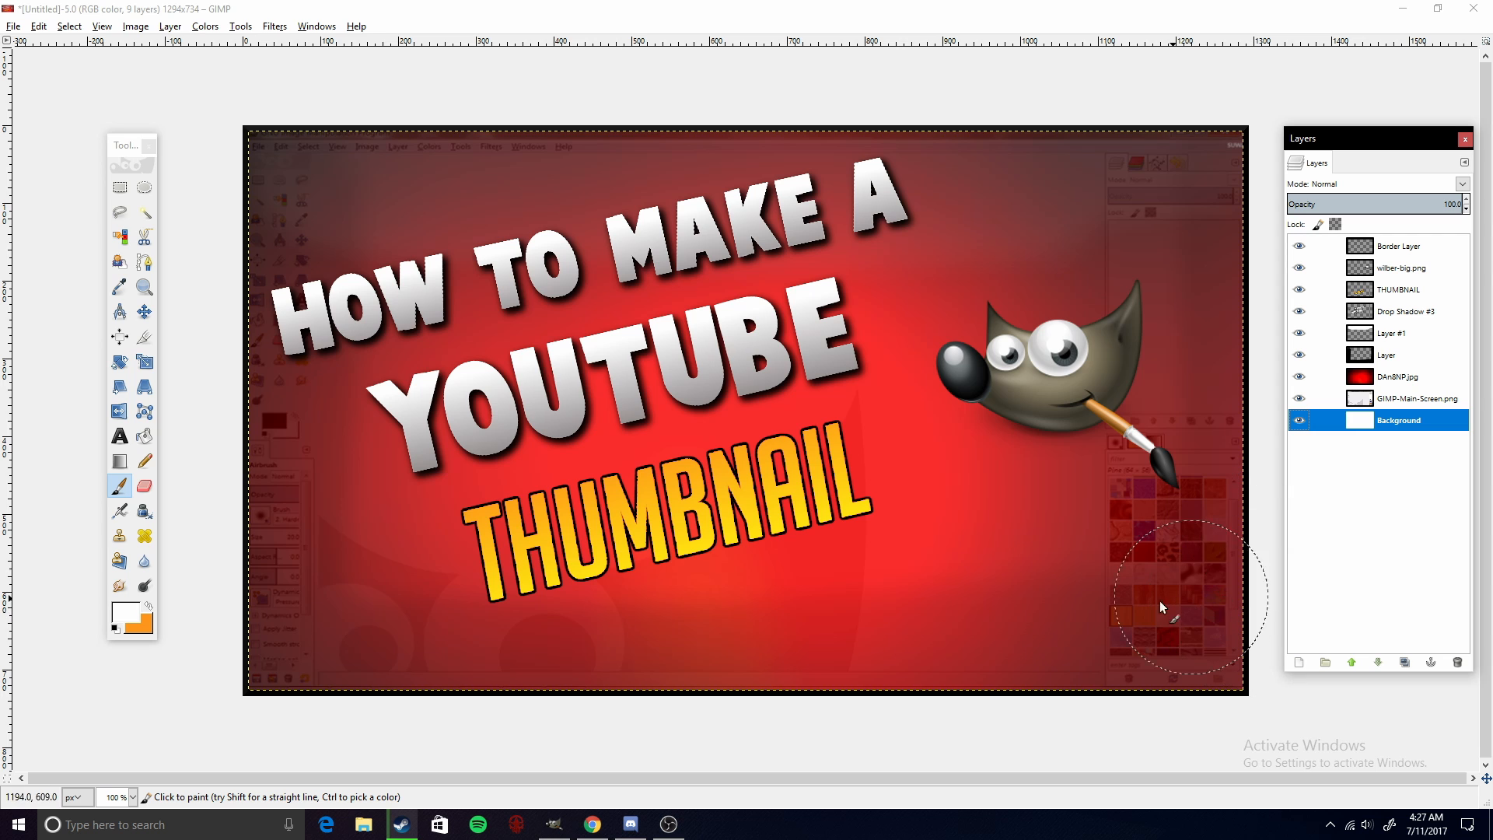